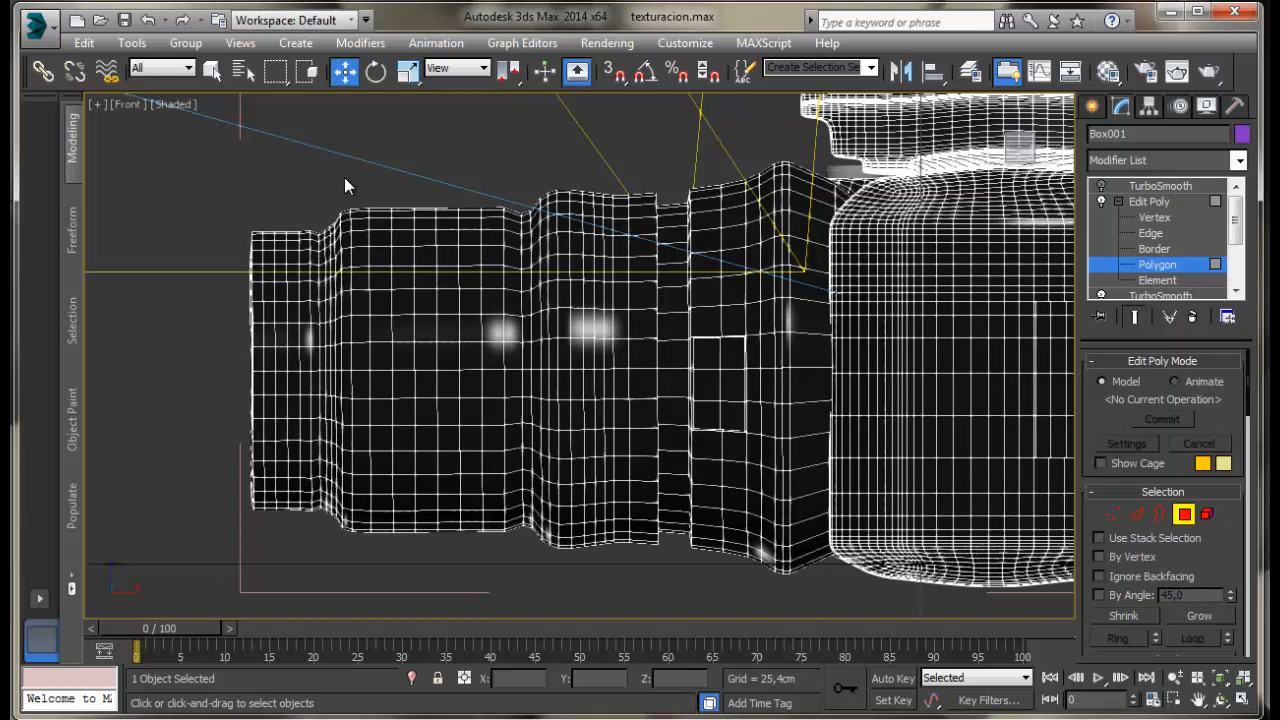
Select the polygon band just behind the lens barrel's front rim and detach it as a separate object.
drag(342, 176, 422, 534)
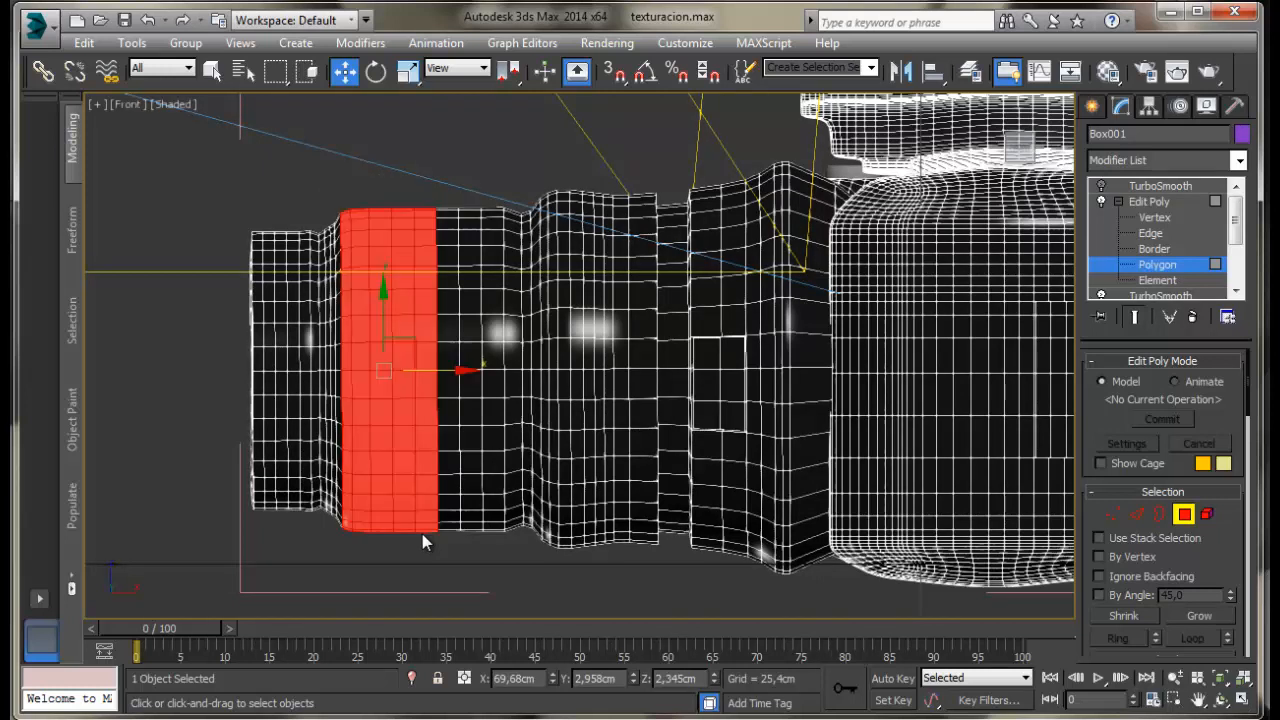
scroll(1200, 566, down, 5)
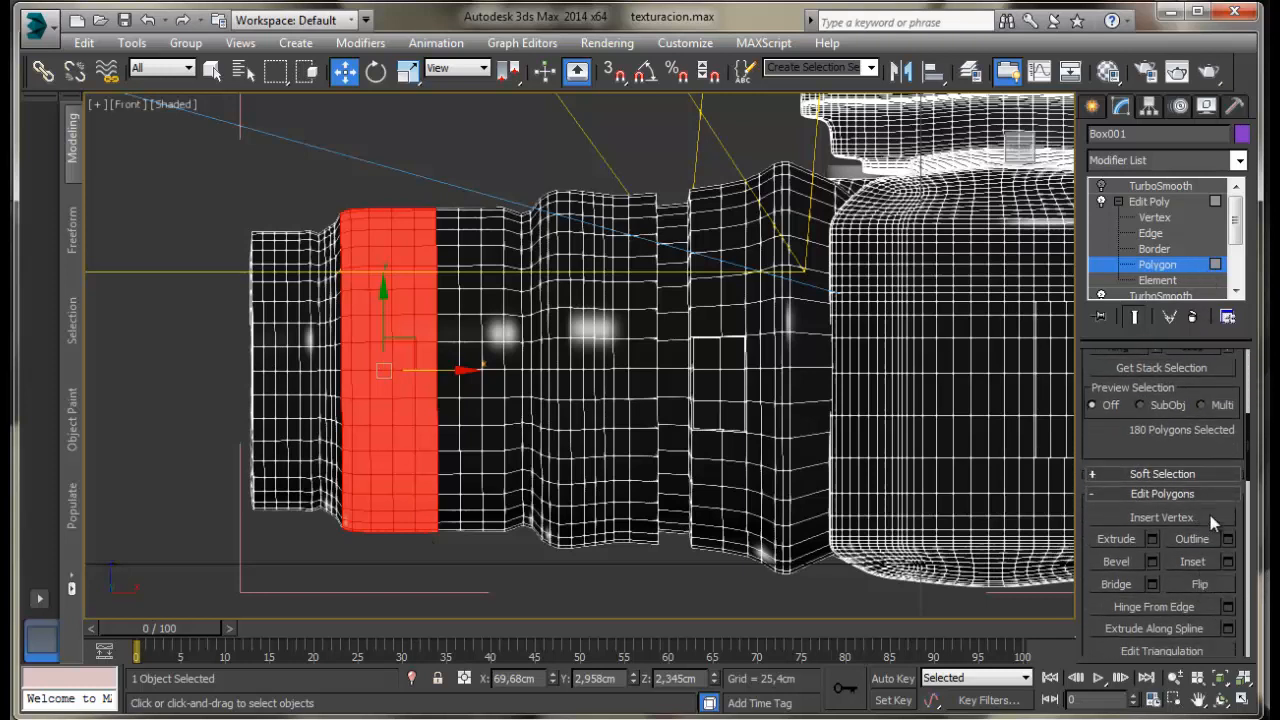
scroll(1222, 507, down, 5)
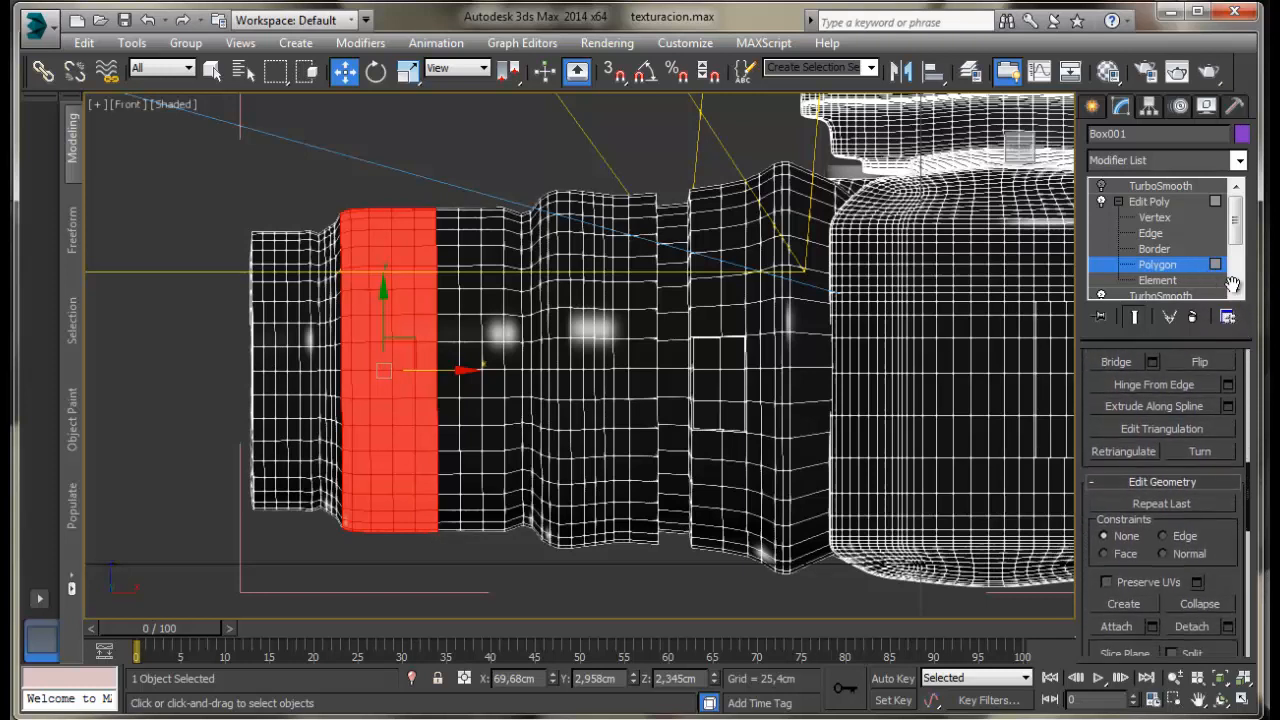
click(1210, 627)
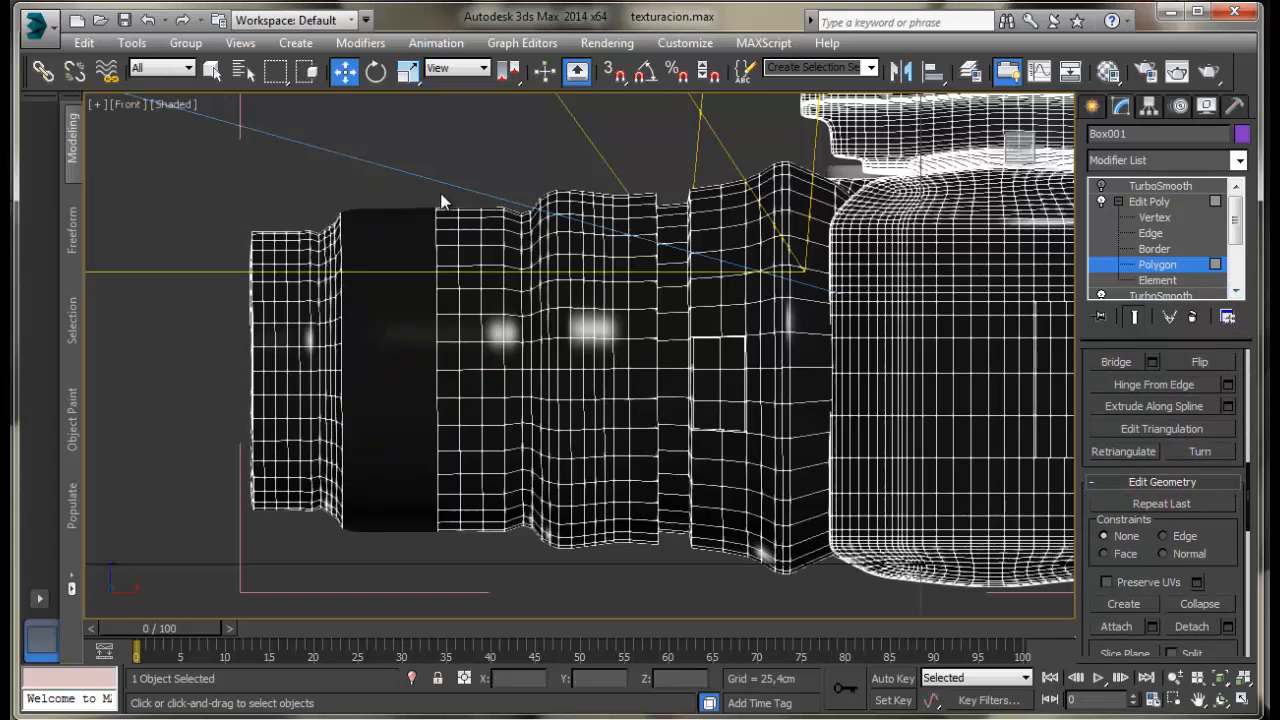
Select the flat polygon band adjoining the detached ring, up to the barrel's narrowing, and detach it as its own object.
click(502, 541)
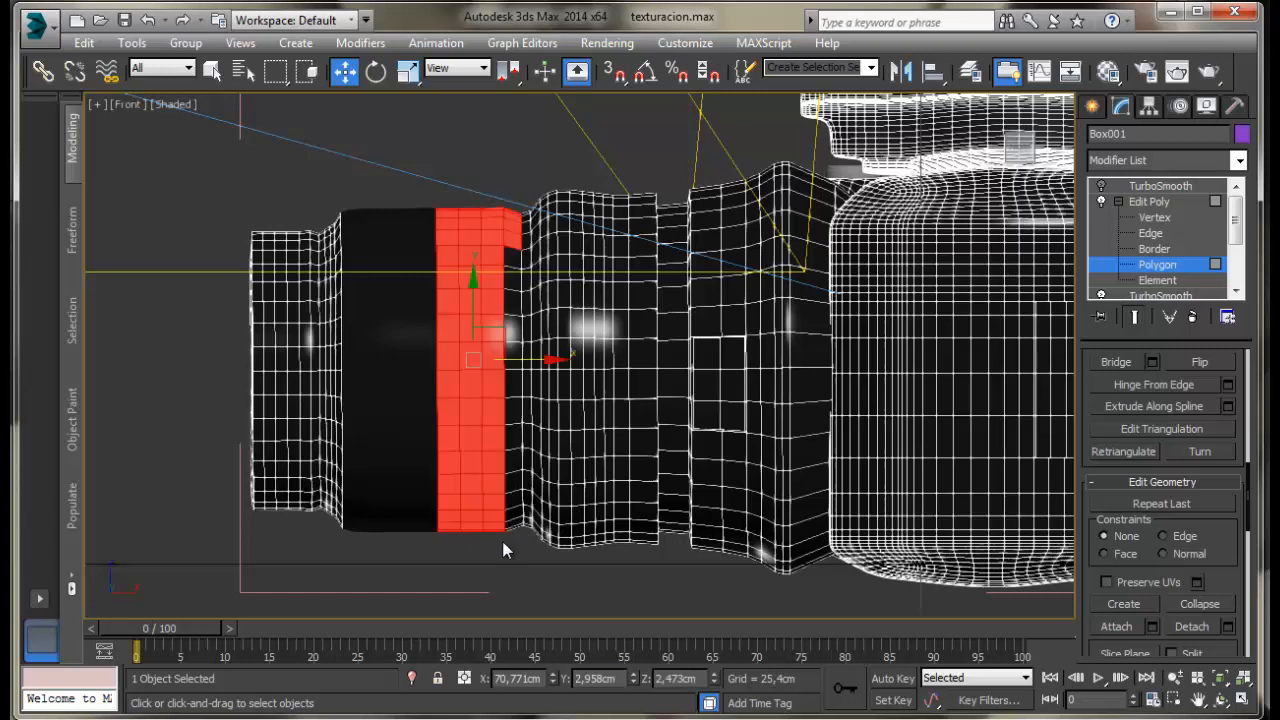
click(497, 137)
drag(438, 190, 495, 544)
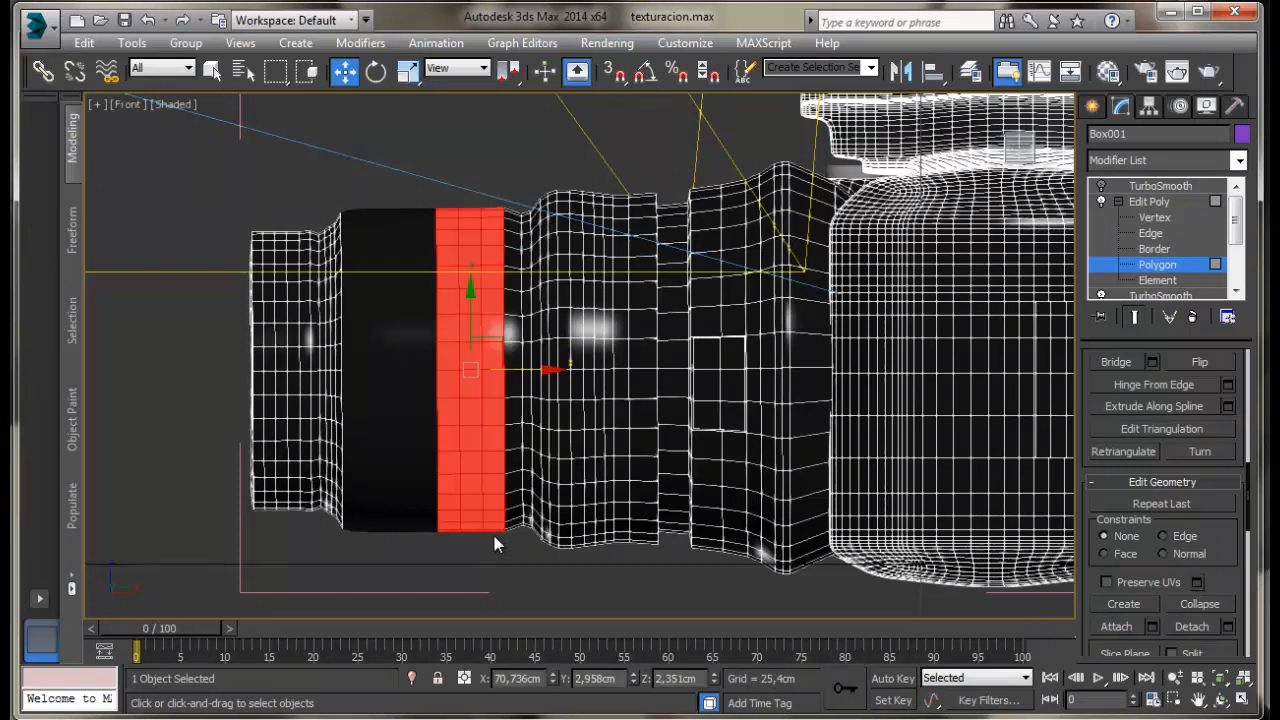
click(1193, 626)
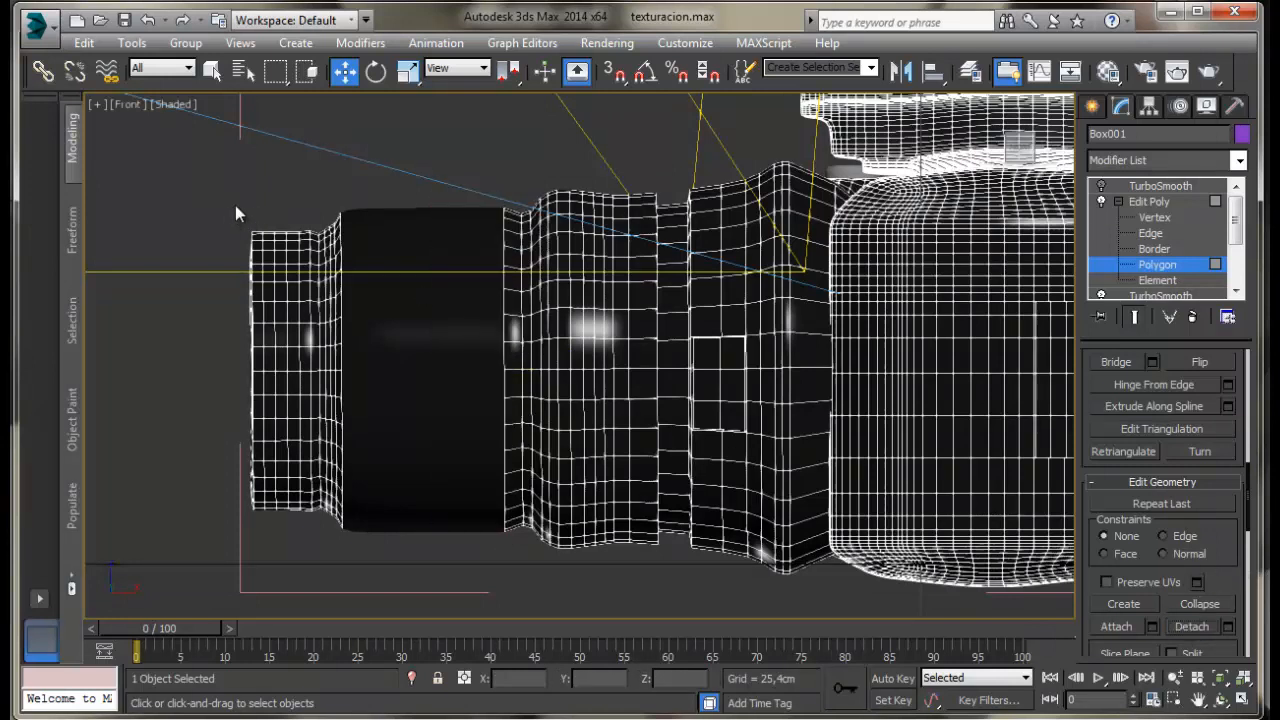
Leave polygon editing on the camera body and select the first detached ring.
drag(235, 204, 301, 524)
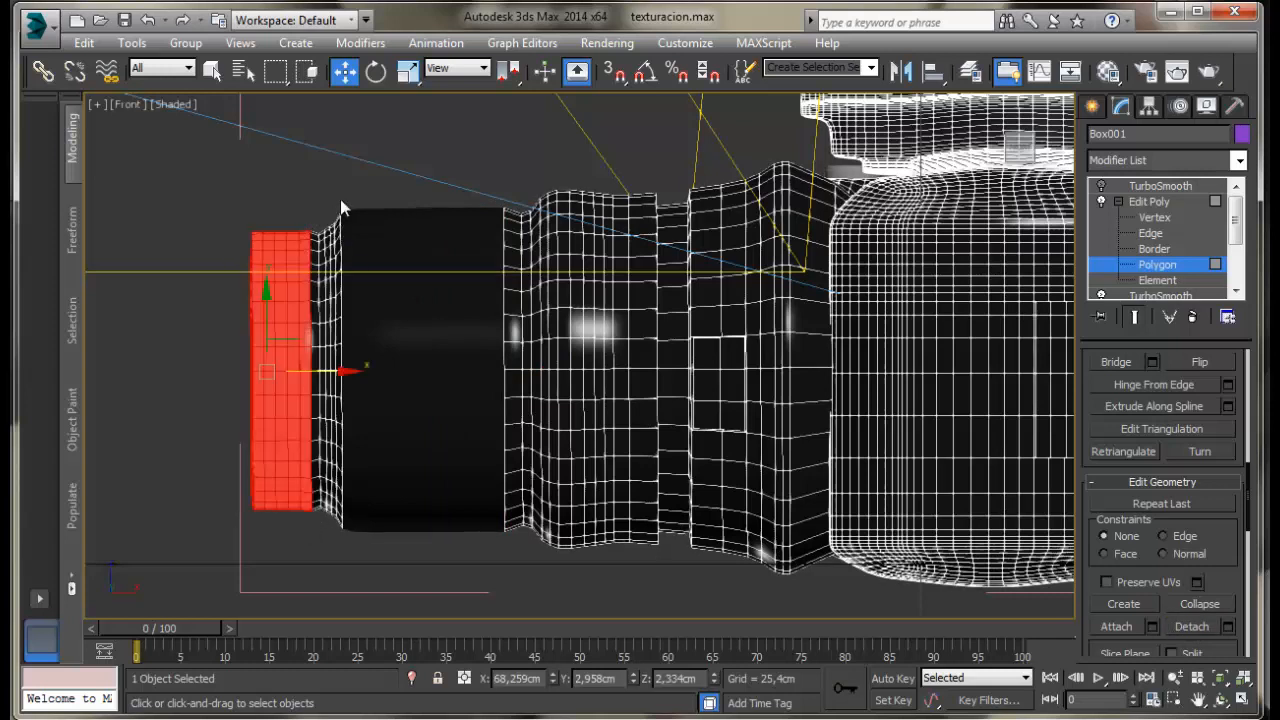
click(422, 97)
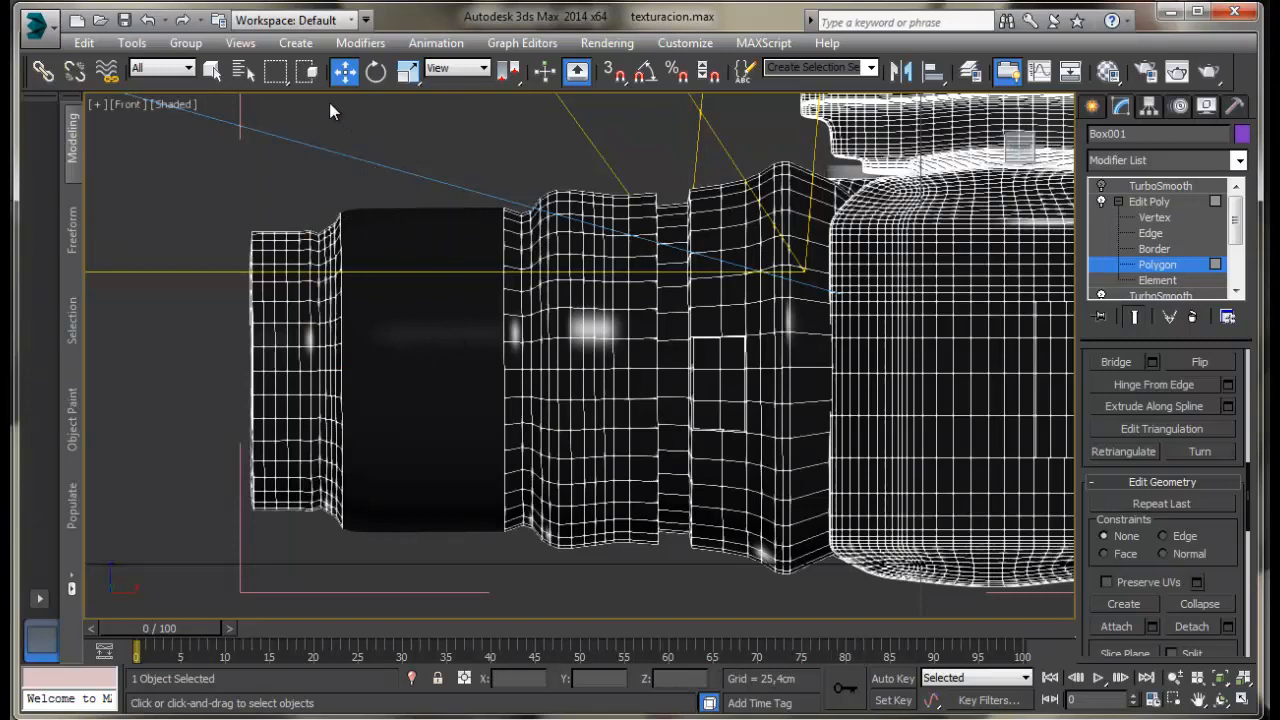
click(1183, 267)
click(385, 313)
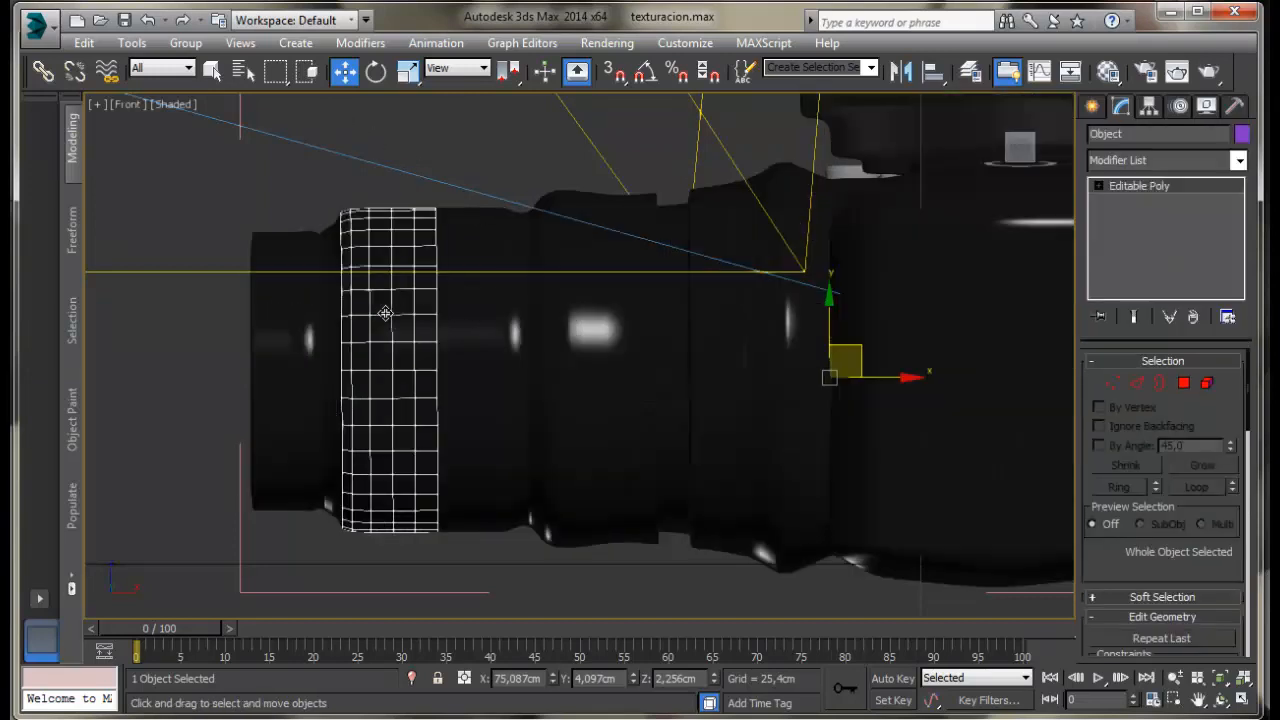
Open the Material Editor and change an unused sample material to VRayMtl.
key(m)
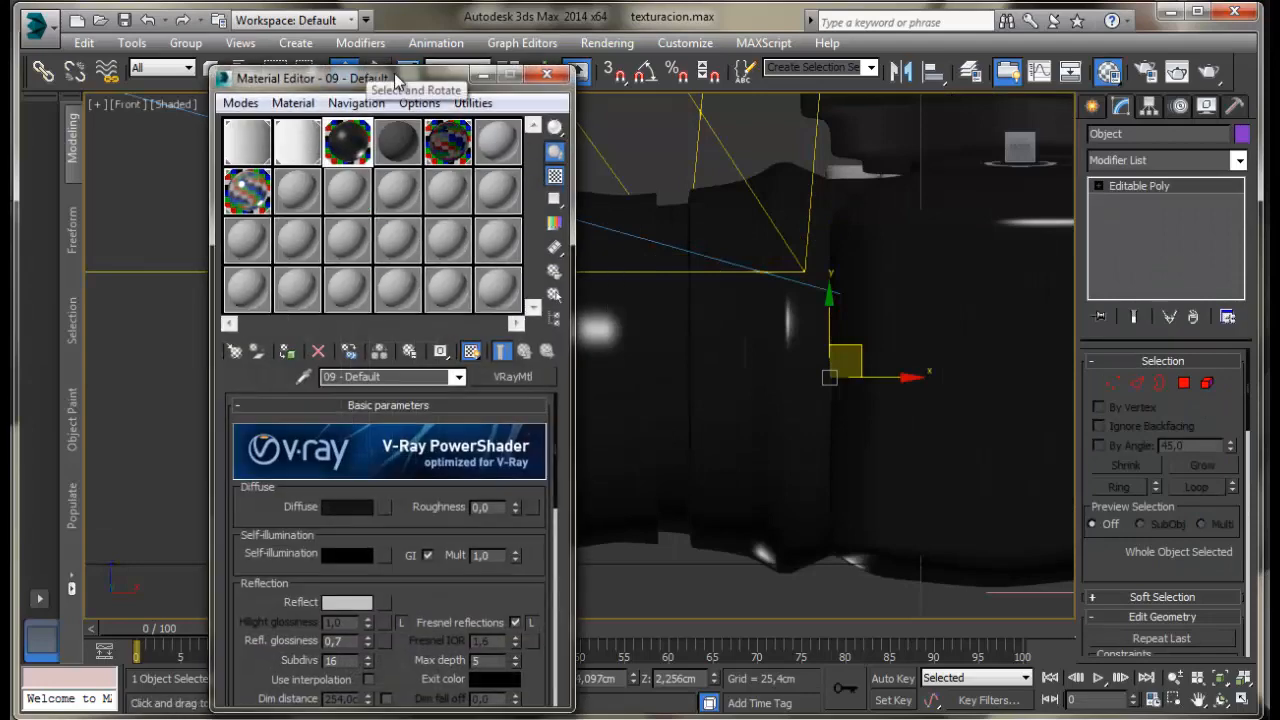
drag(482, 72, 992, 46)
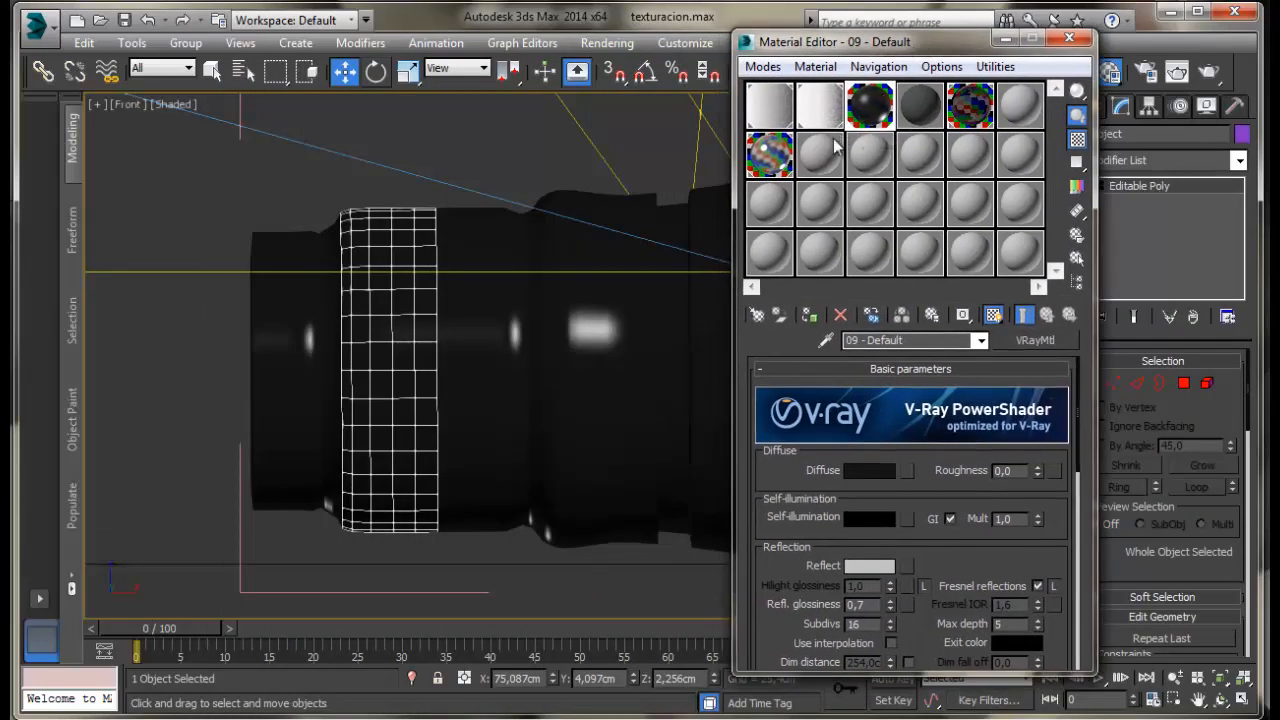
click(838, 147)
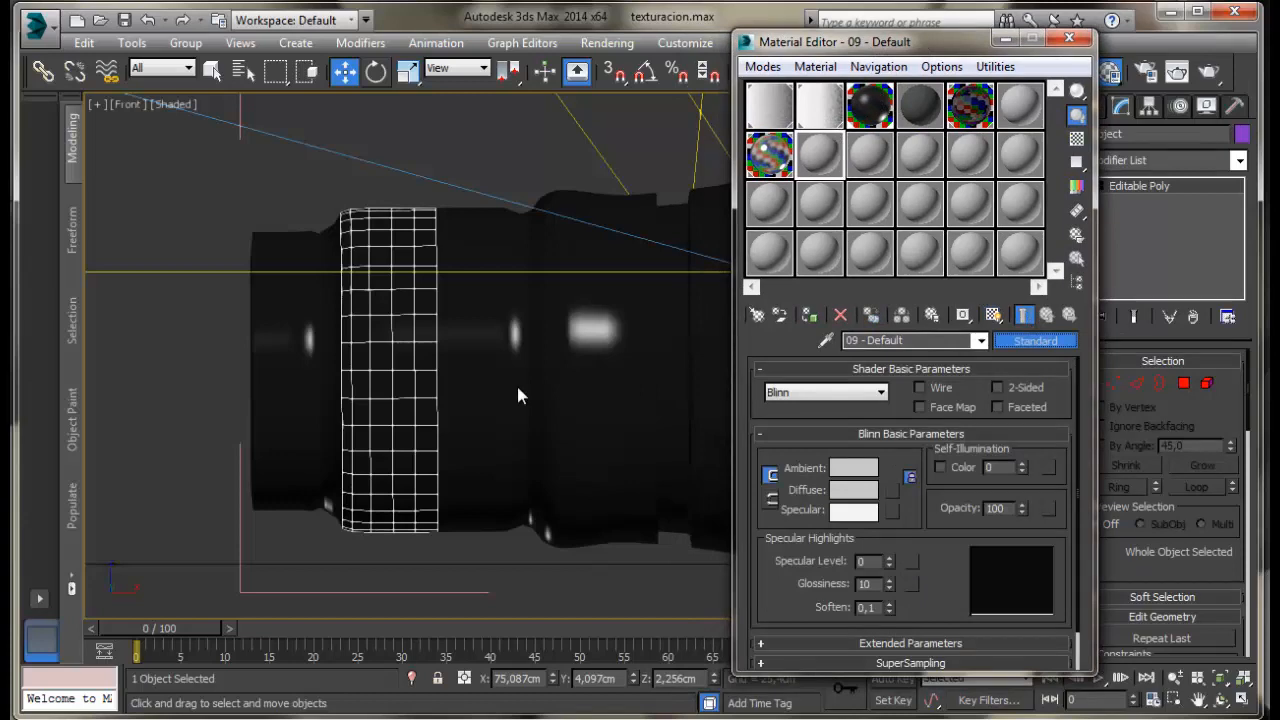
click(1035, 340)
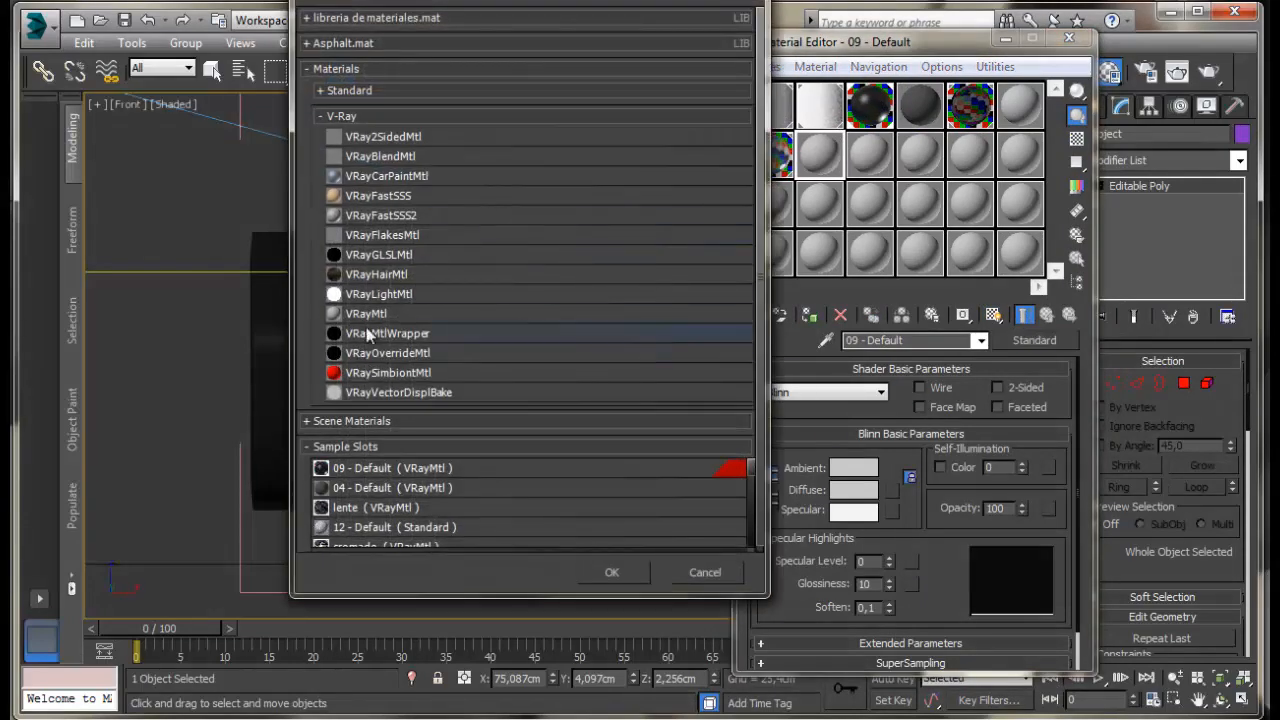
double_click(373, 314)
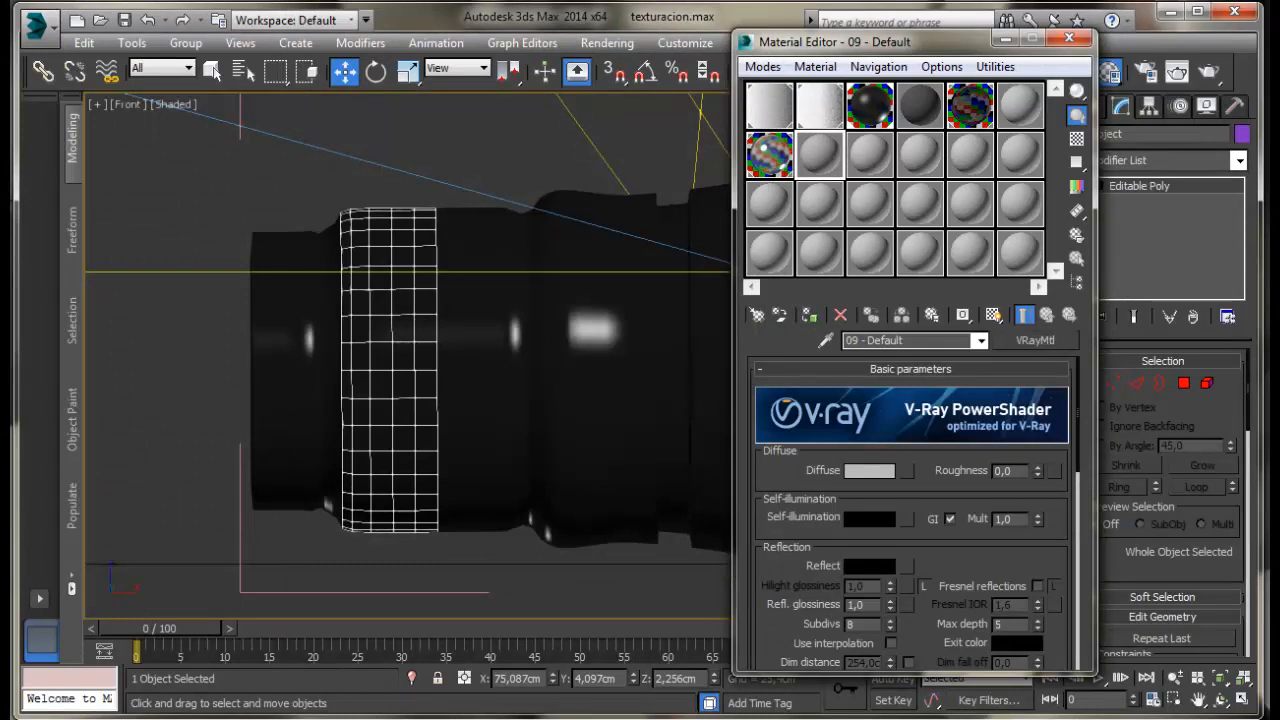
Load the image 9.jpg from the materiallibraries folder as the new material's diffuse map.
key(alt+Tab)
click(457, 308)
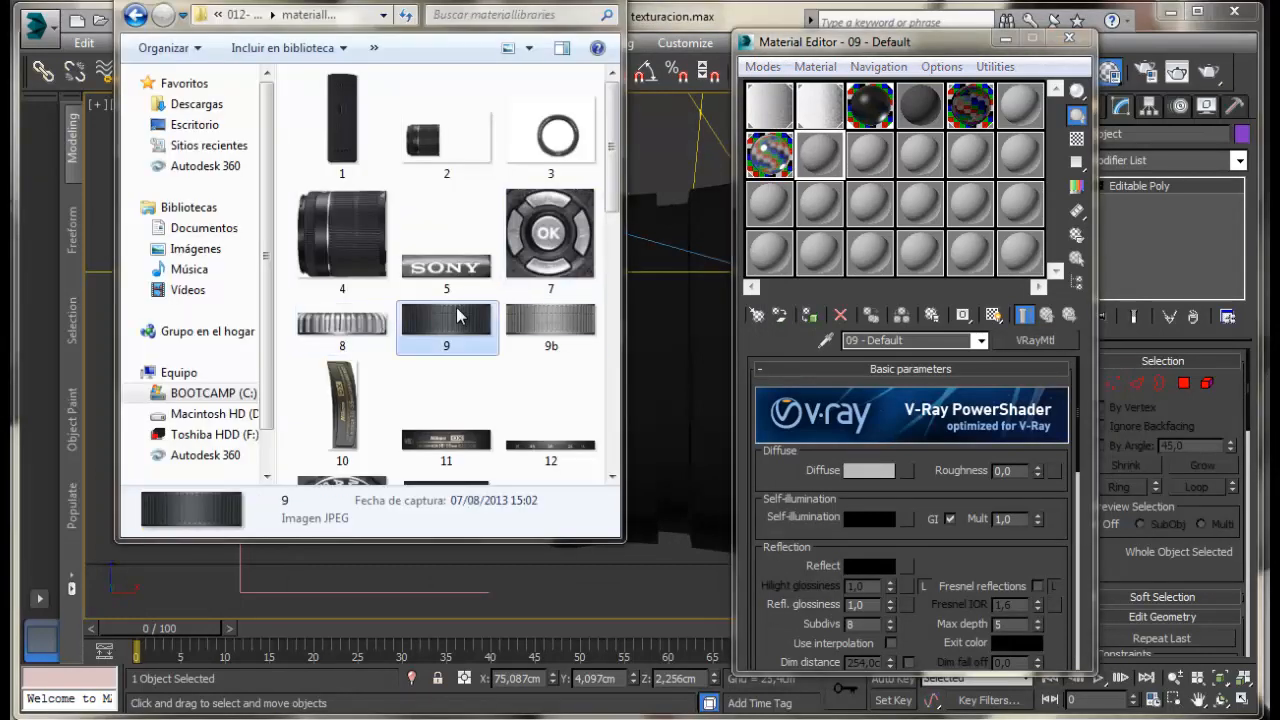
drag(450, 326, 970, 3)
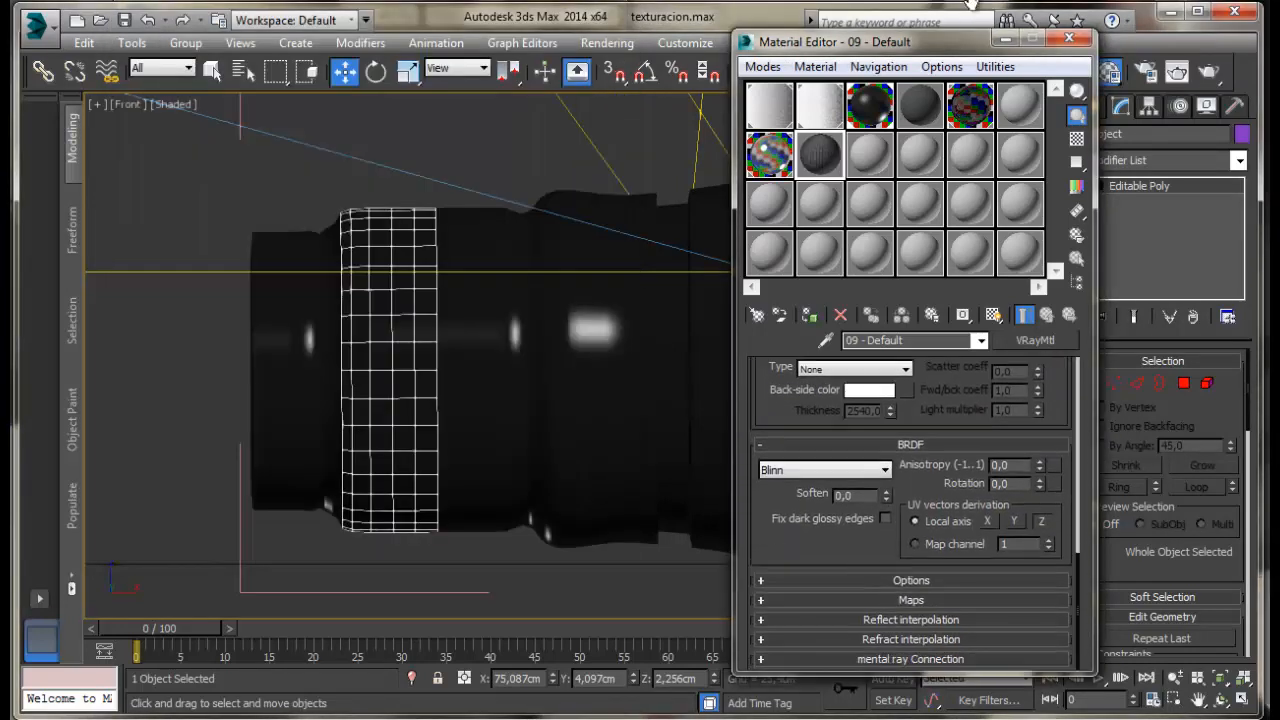
Load 9b.jpg as the material's bump and displacement maps and set the displacement amount to 30.
click(1009, 600)
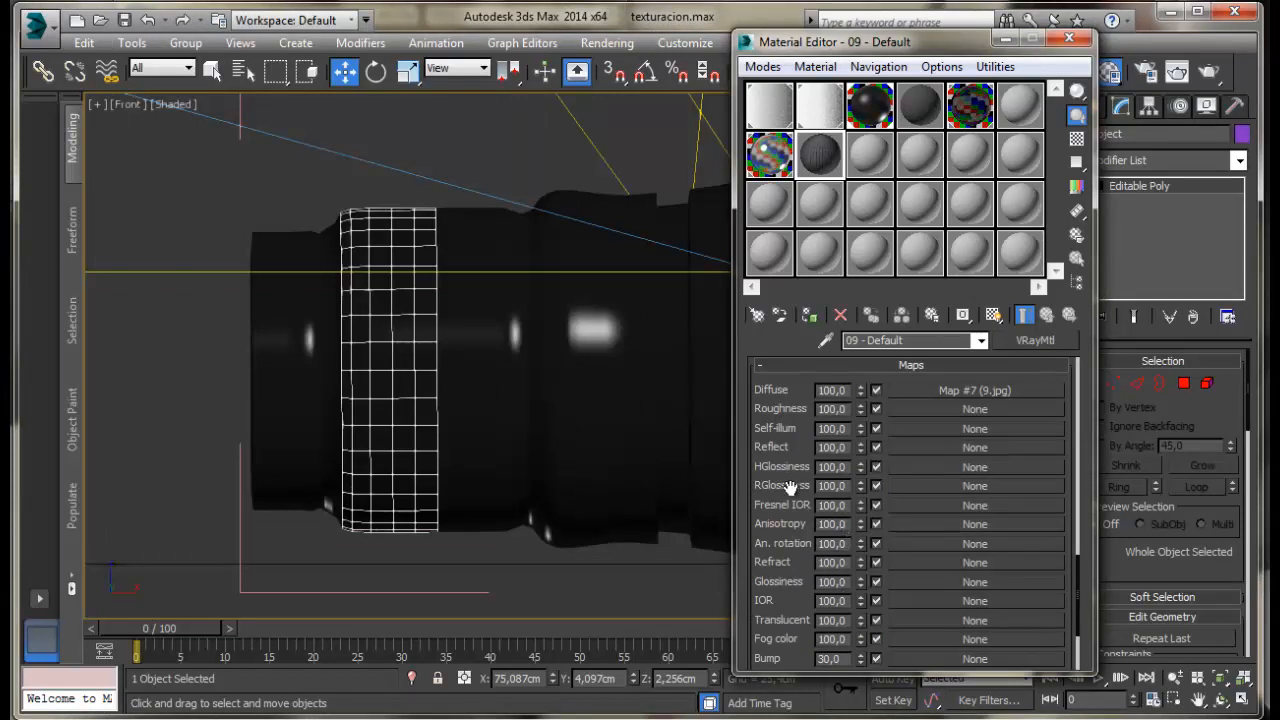
scroll(785, 450, down, 3)
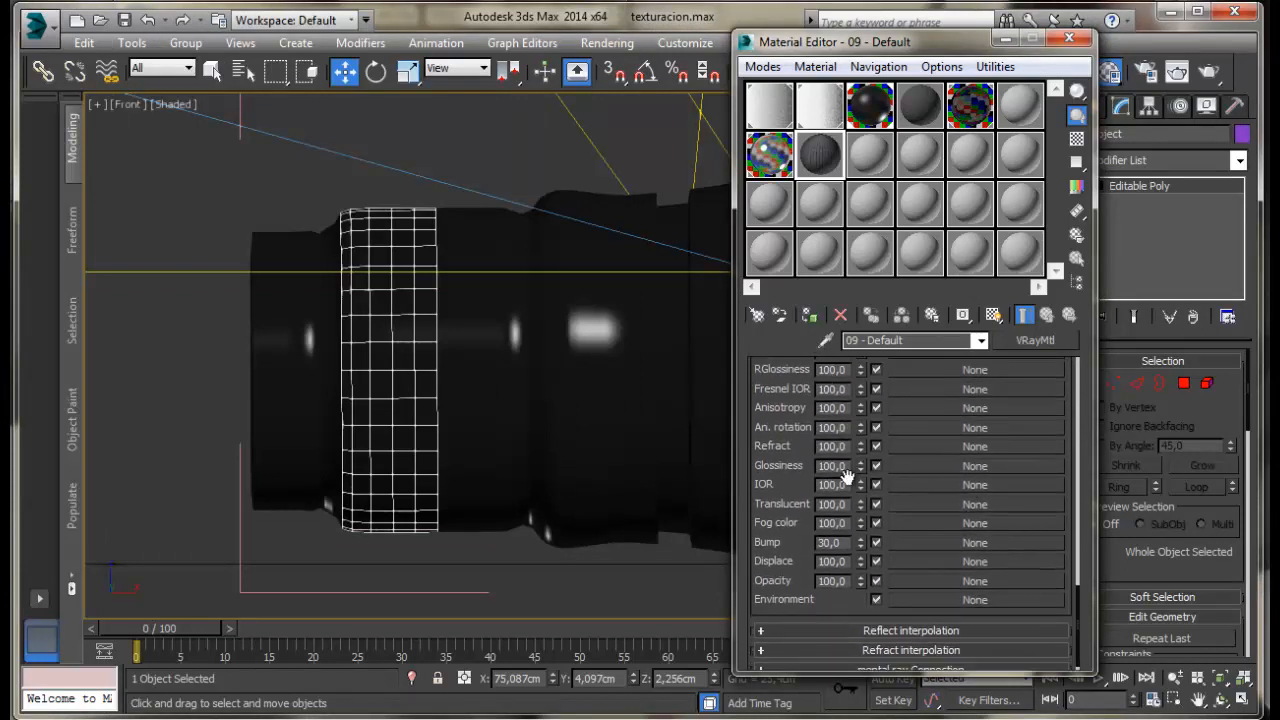
key(alt+Tab)
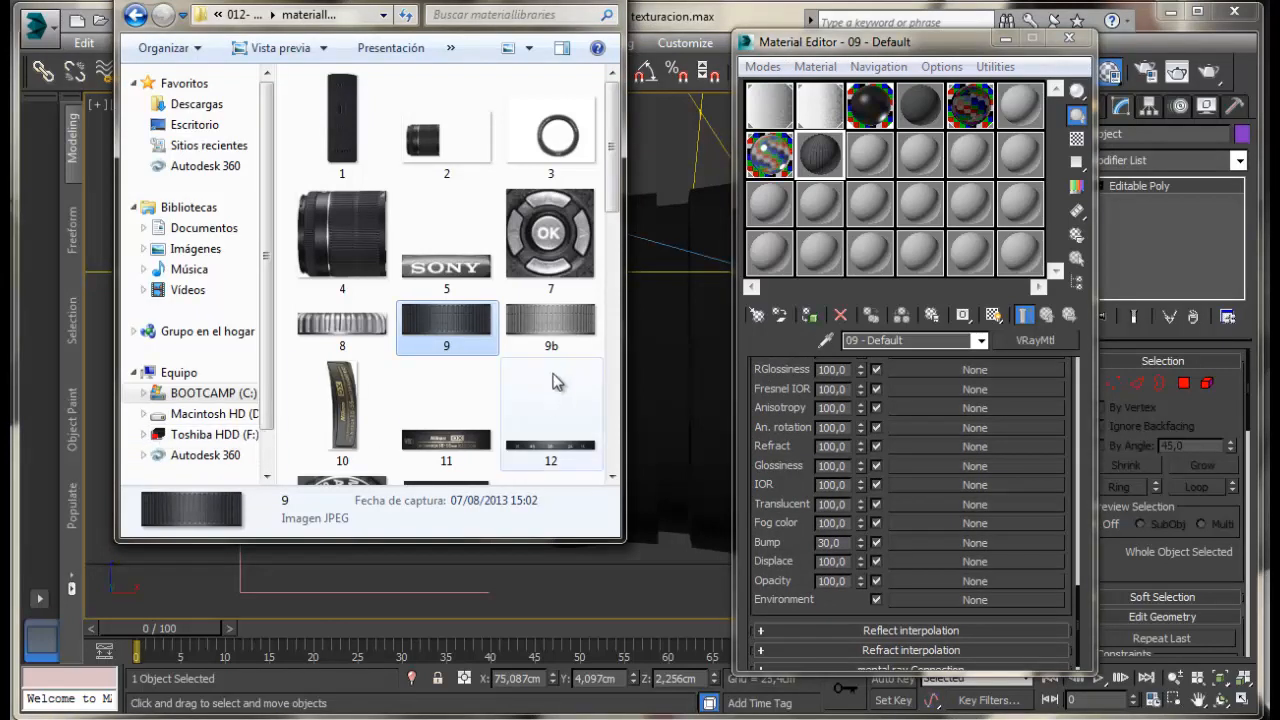
drag(551, 322, 915, 521)
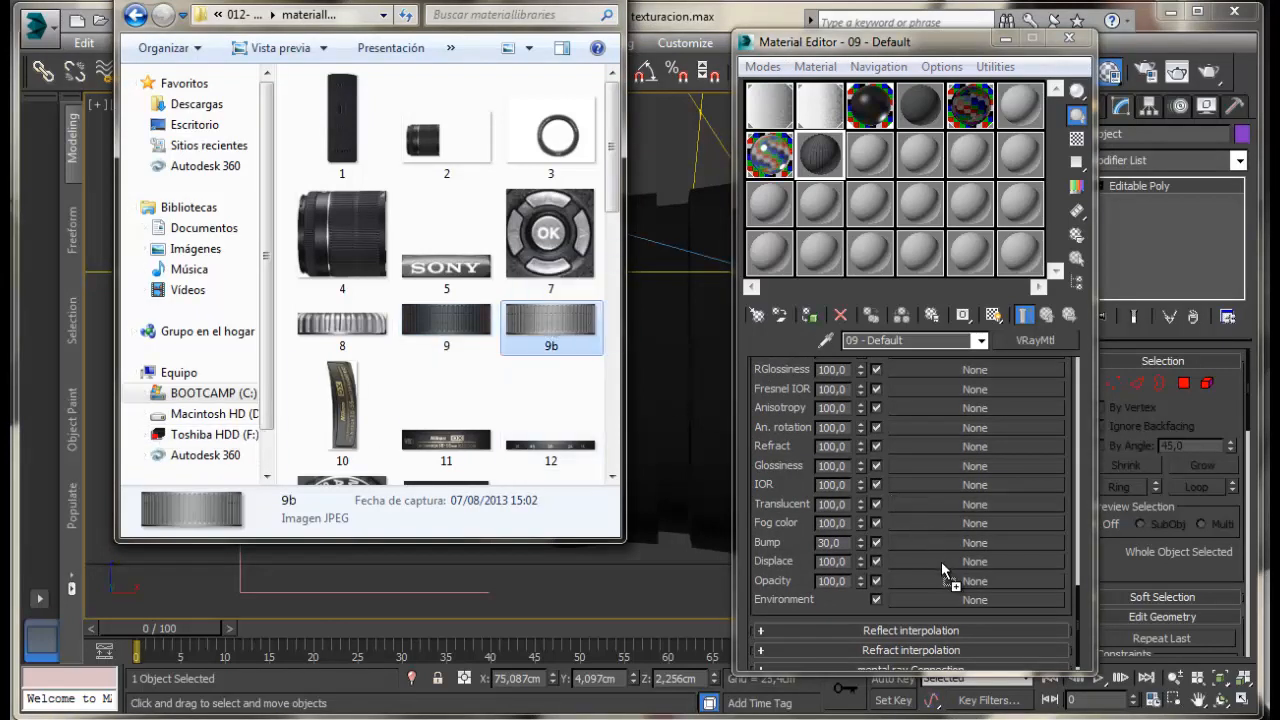
drag(942, 563, 970, 545)
drag(910, 557, 763, 566)
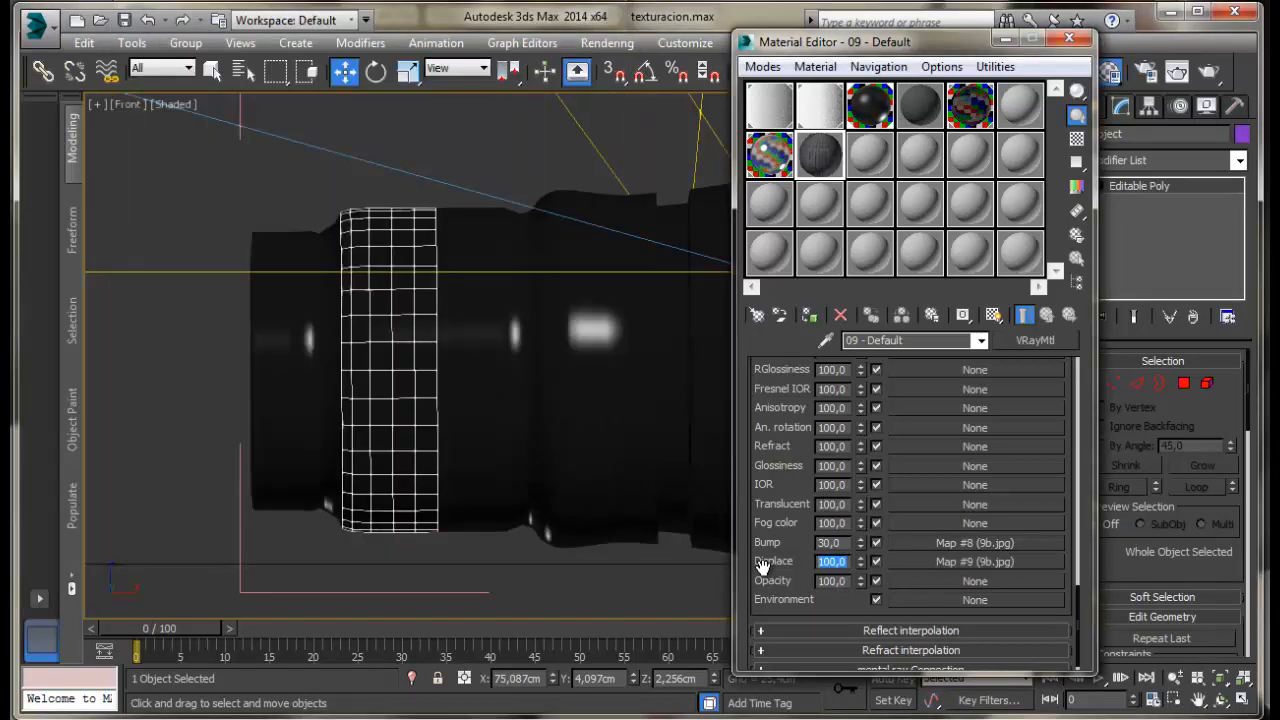
key(Return)
click(545, 471)
Assign the material to the selected ring under the new name 3 and show its texture in the viewport.
click(810, 316)
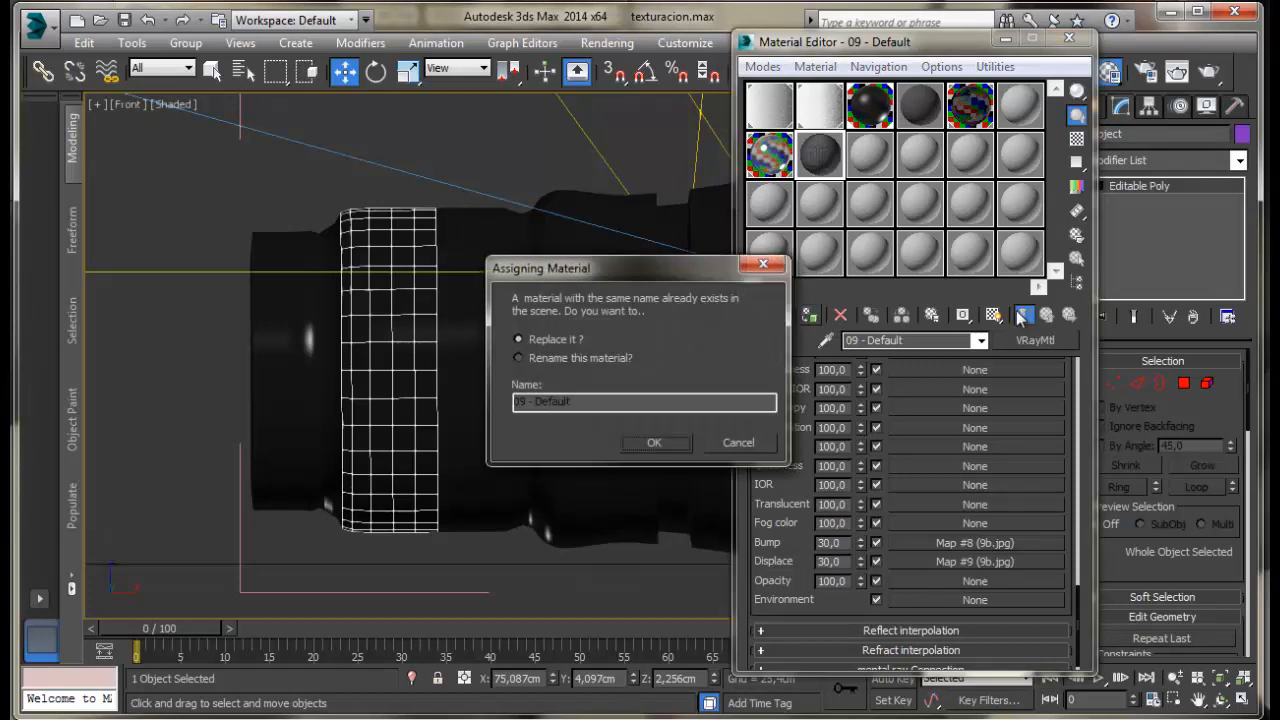
click(538, 360)
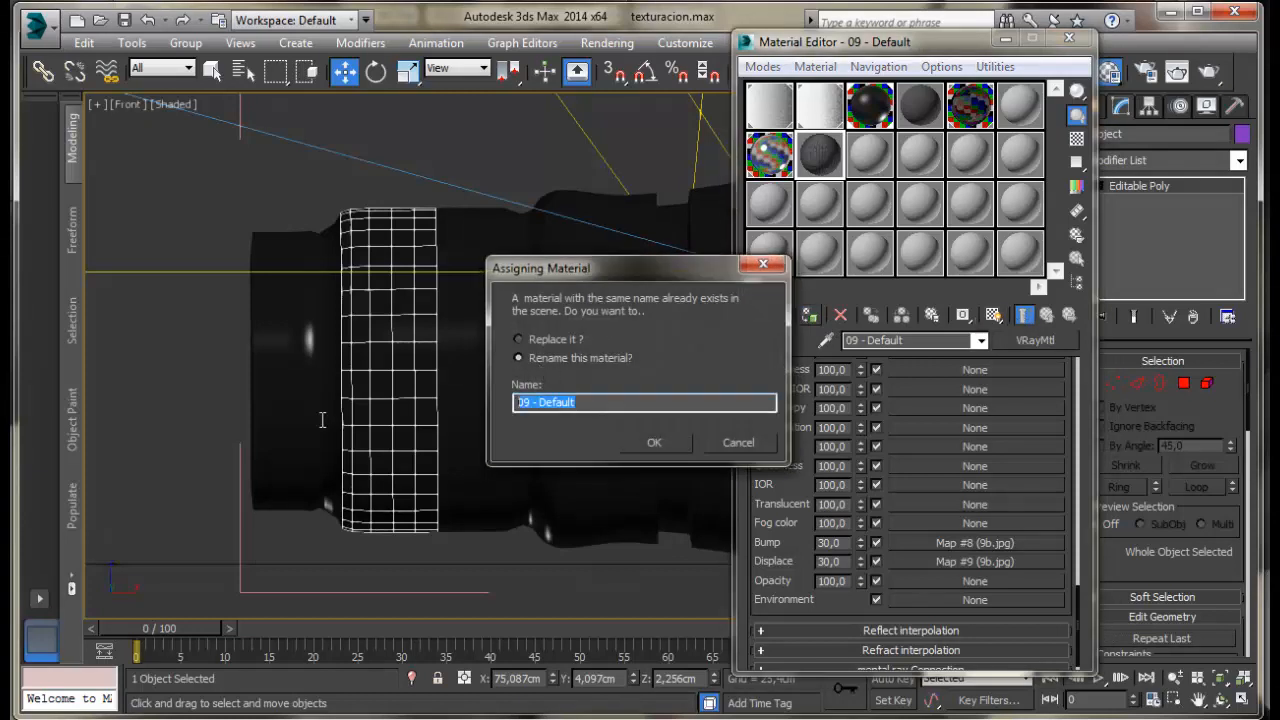
text(3)
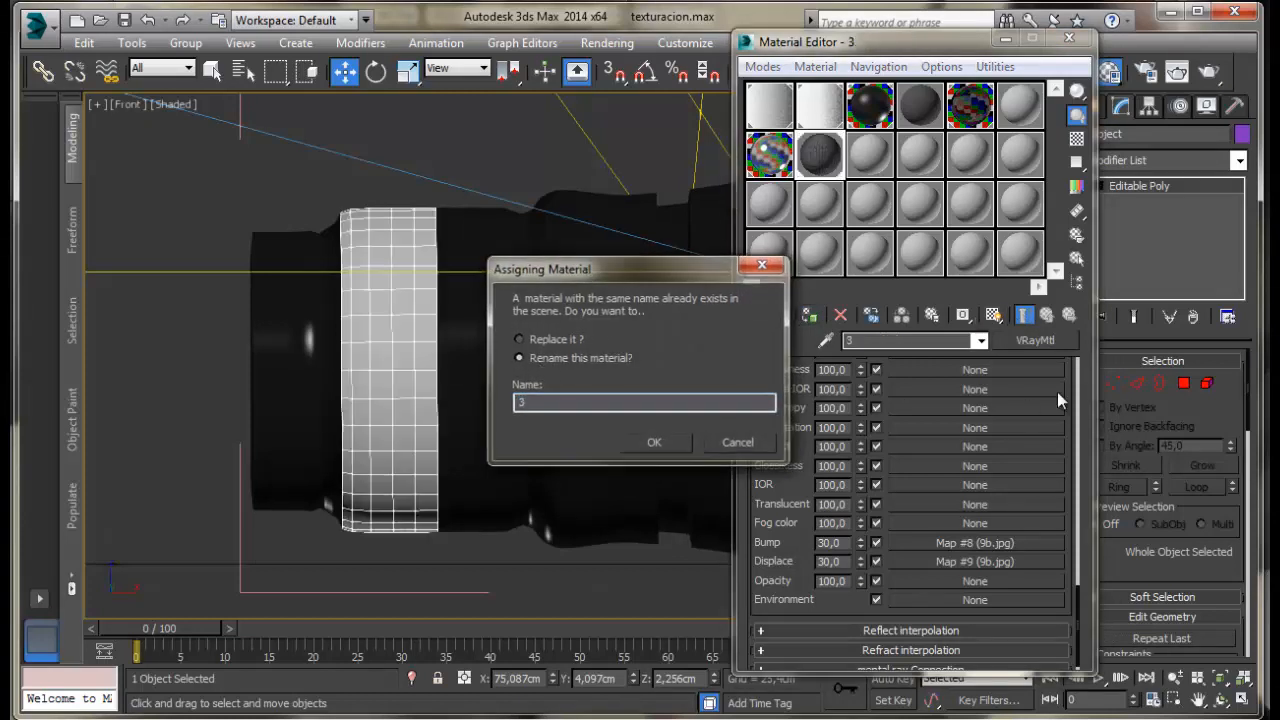
key(Return)
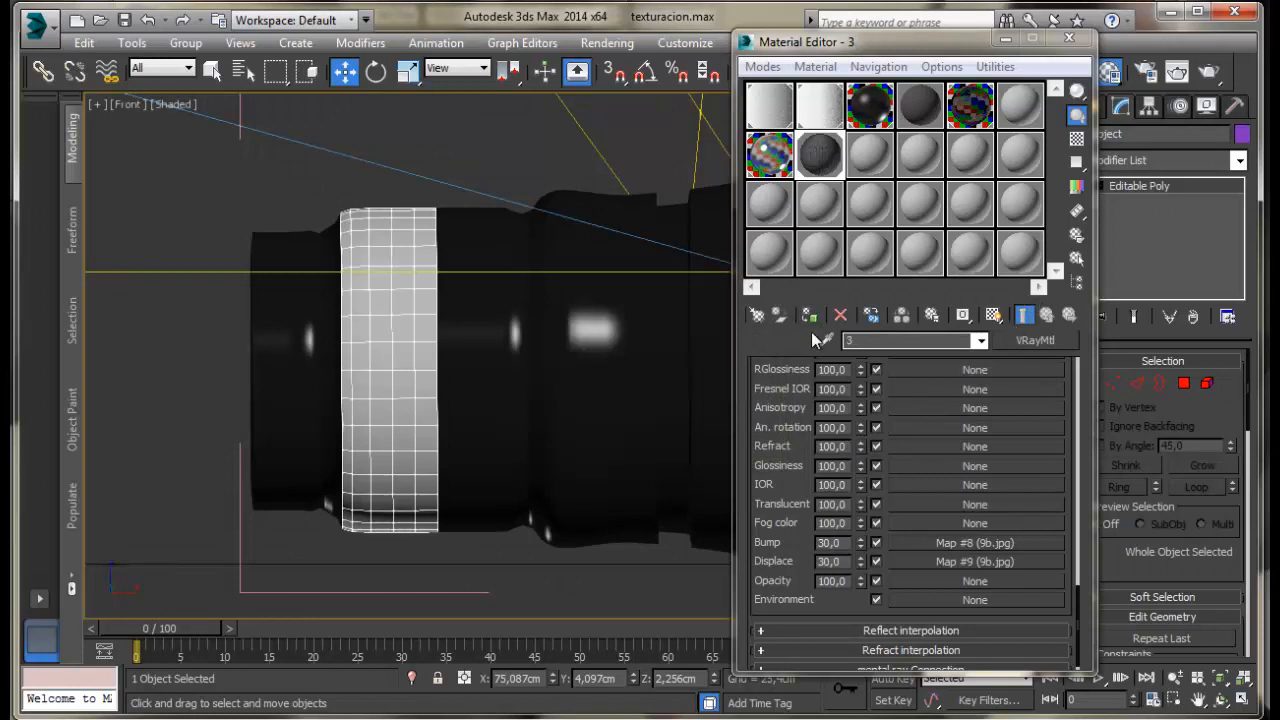
click(993, 315)
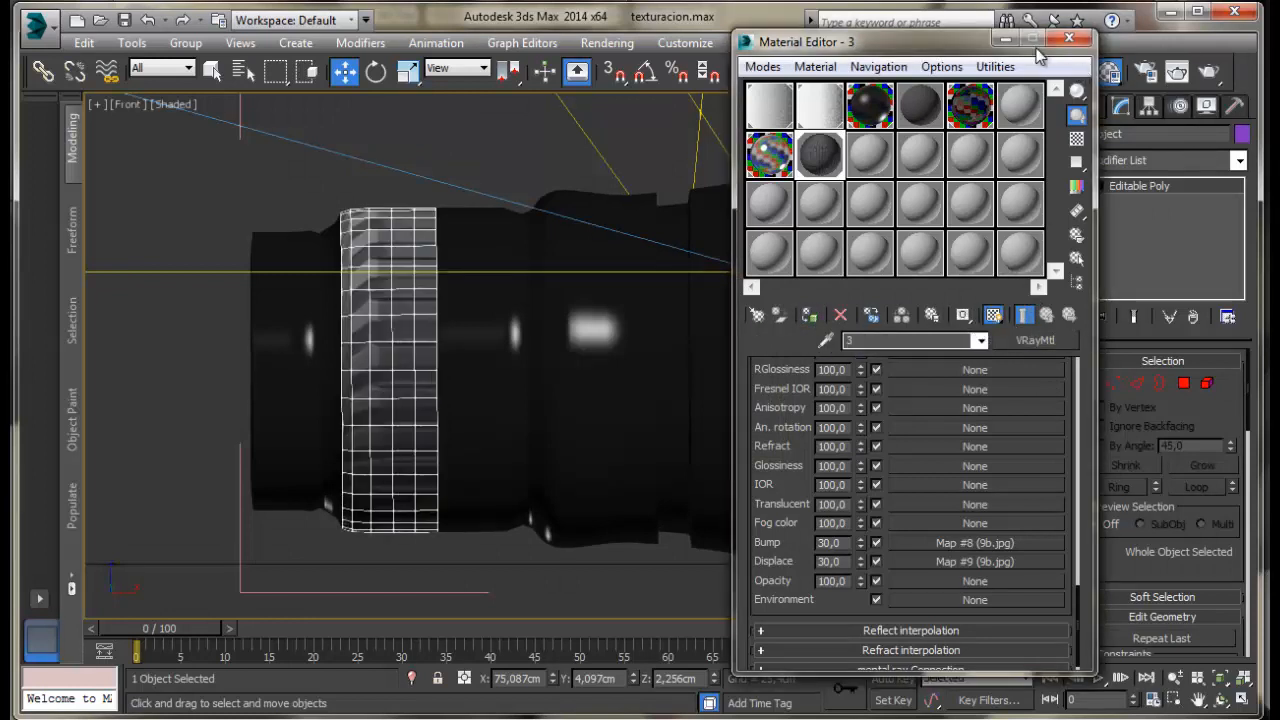
Add a UVW Map modifier to the ring with cylindrical mapping, a length of 6.069 cm and a U Tile of 1.57.
drag(922, 36, 703, 52)
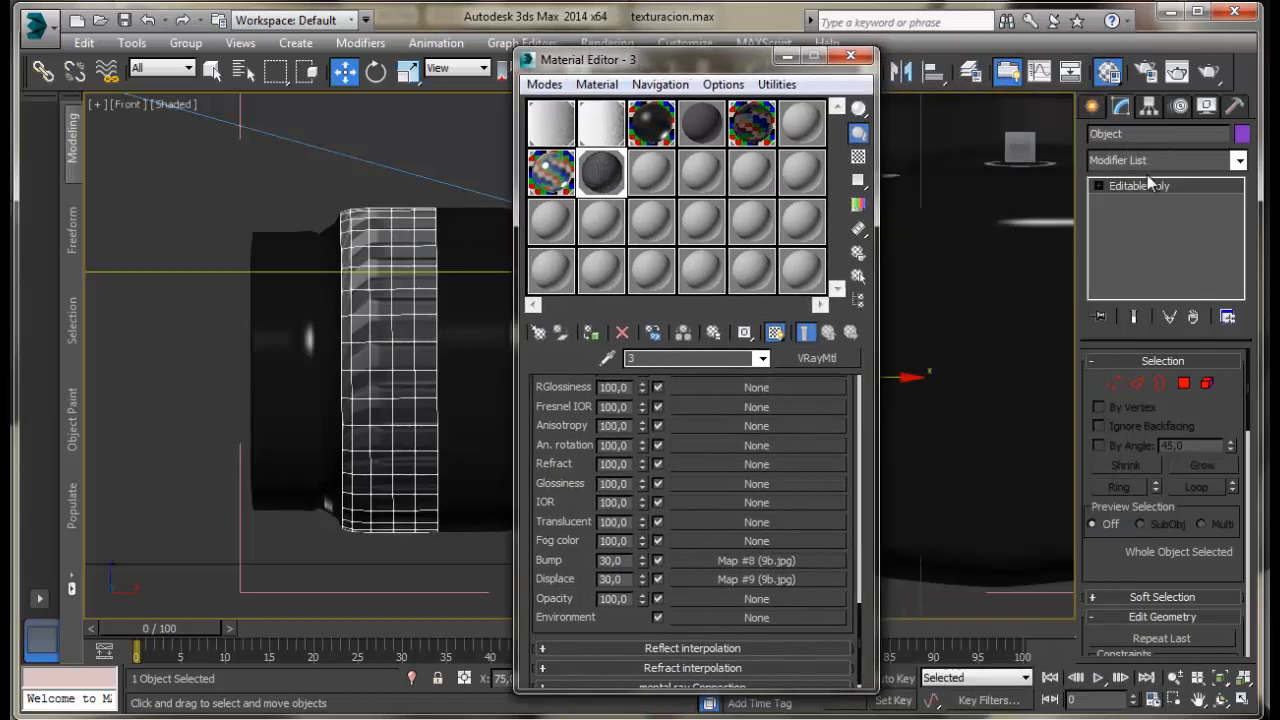
click(1150, 160)
scroll(1160, 440, down, 15)
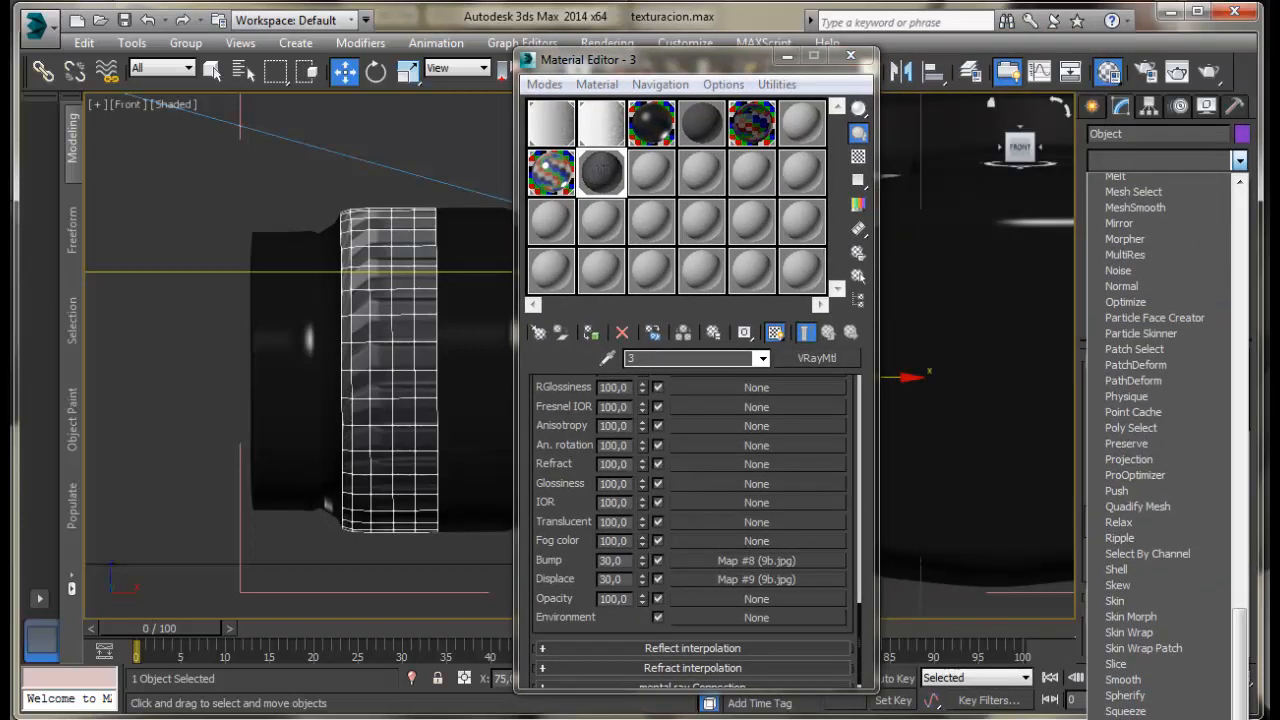
scroll(1100, 440, down, 5)
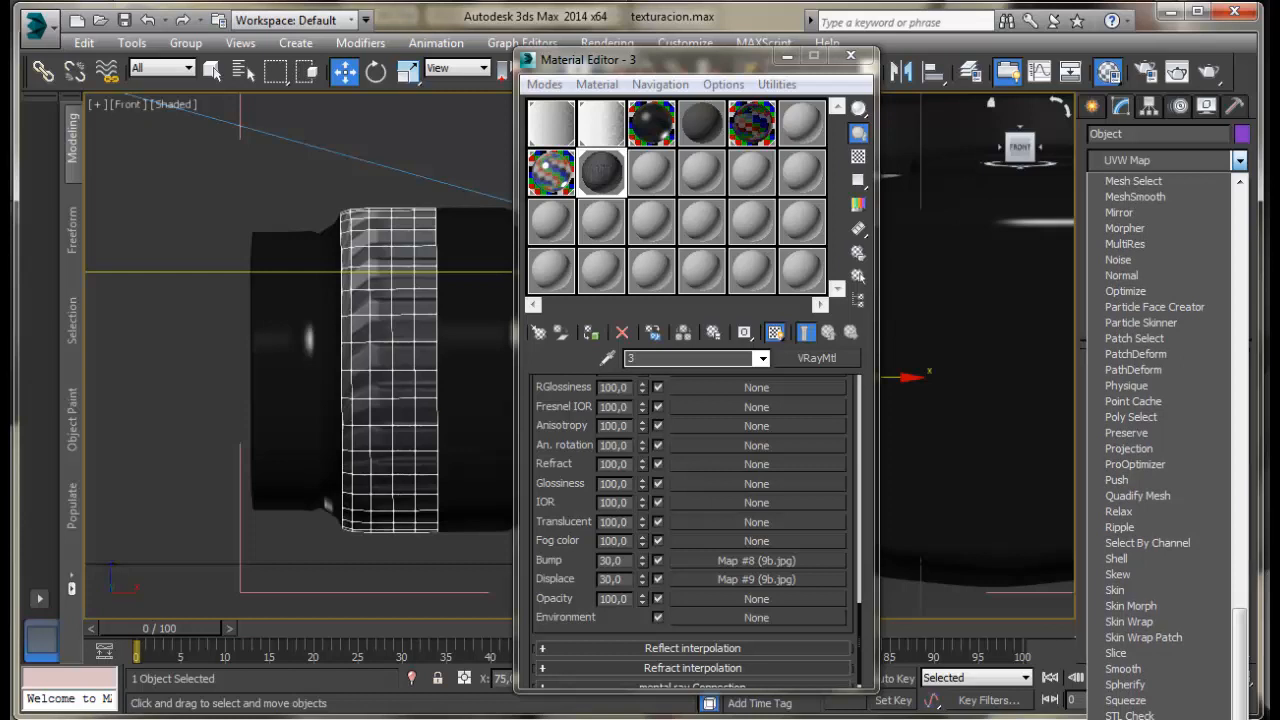
click(1100, 440)
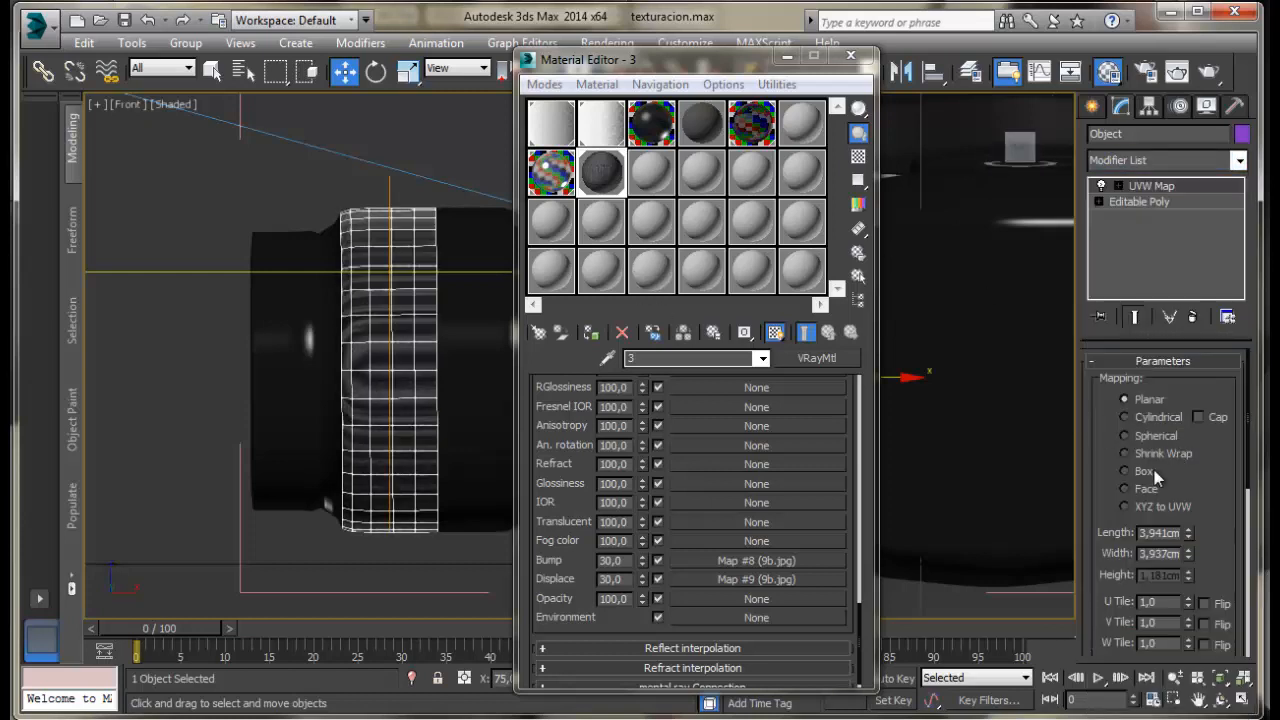
click(1165, 417)
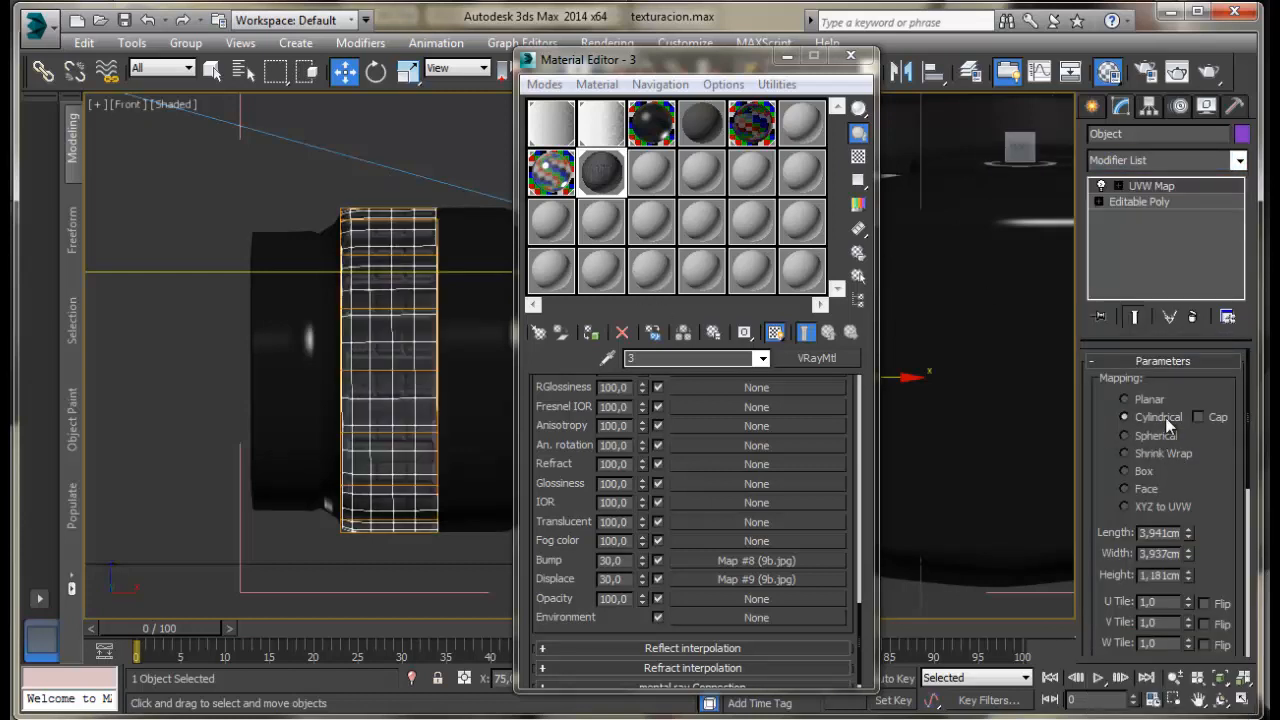
drag(1190, 537, 1190, 515)
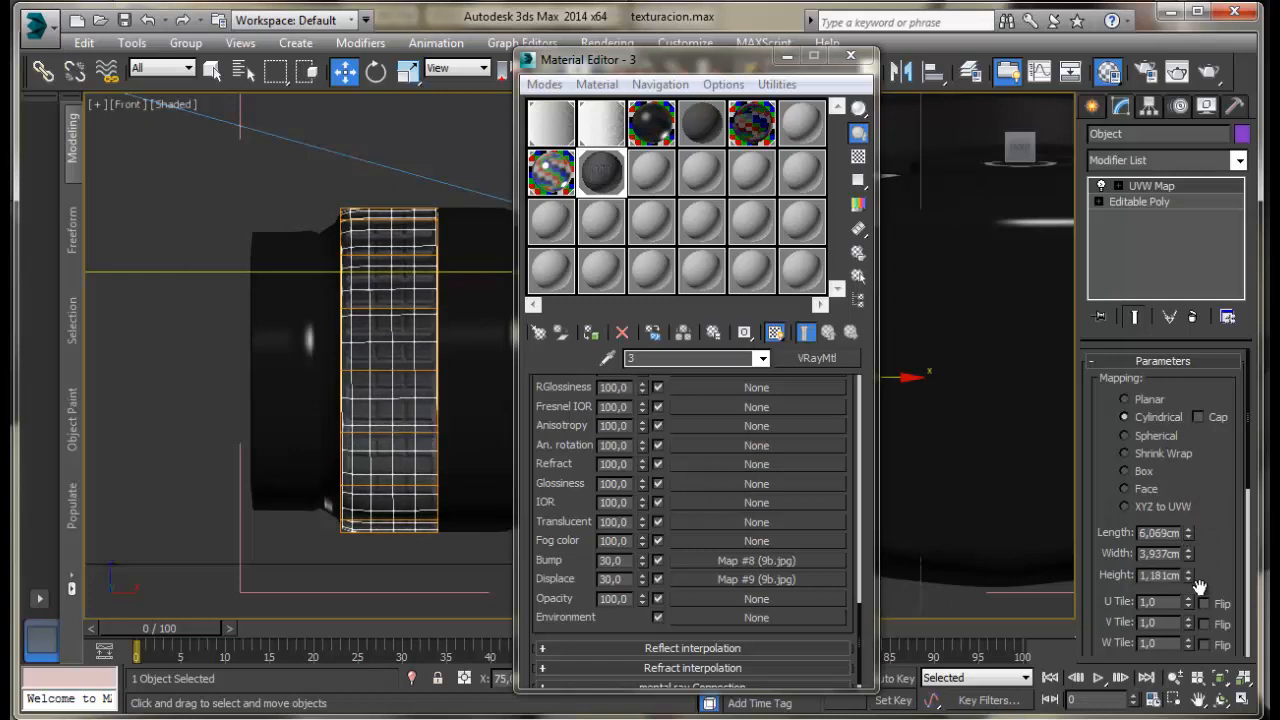
drag(1188, 601, 1188, 542)
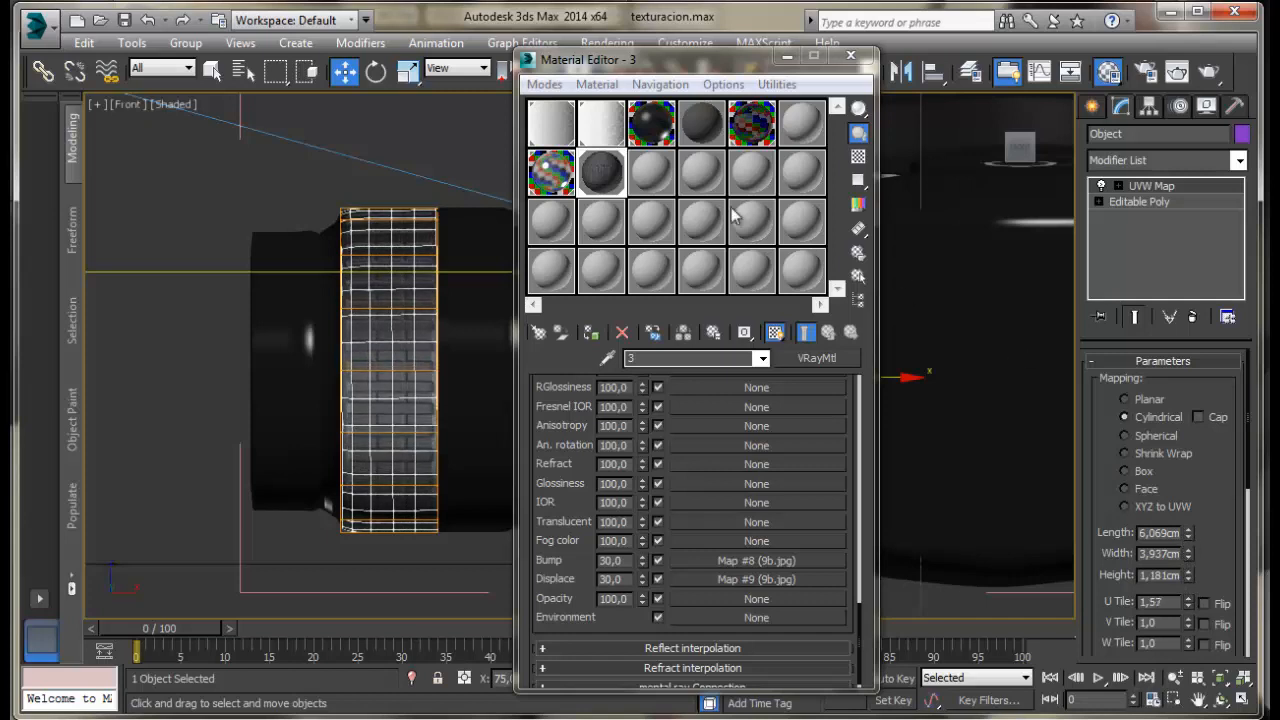
Assign material 3 to the narrower ring next to the textured grip ring and close the Material Editor.
click(466, 283)
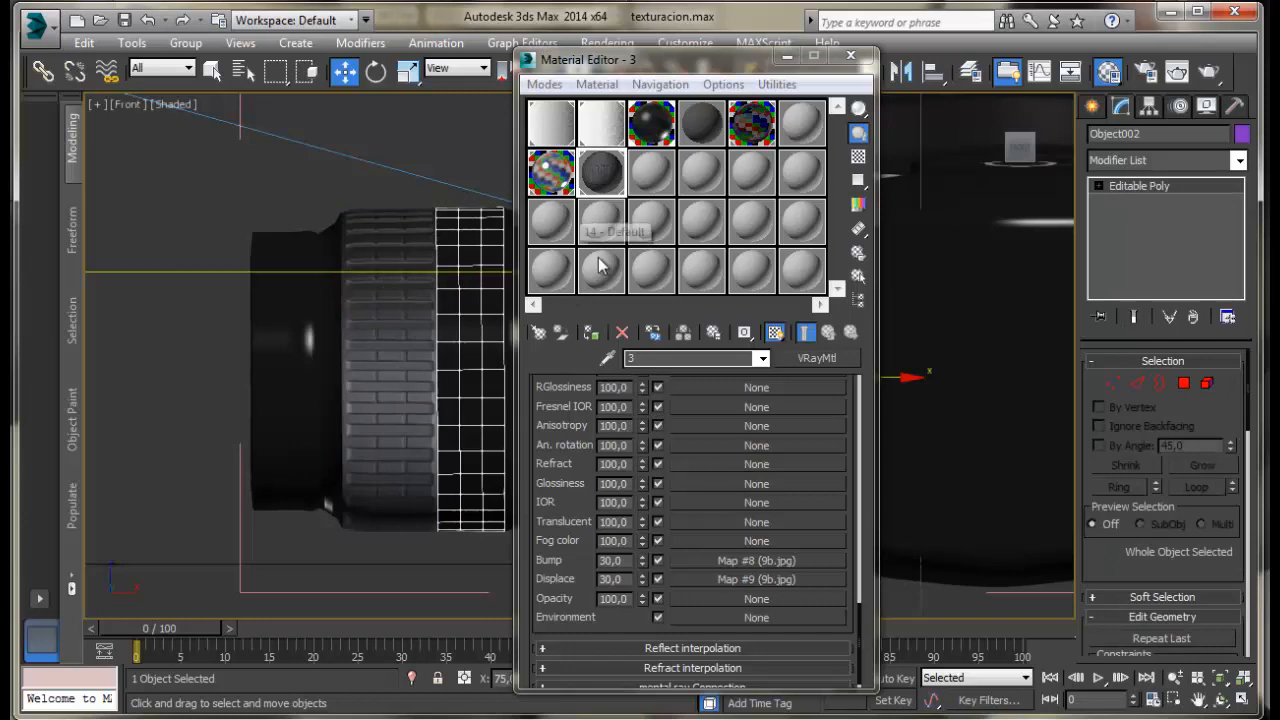
click(591, 332)
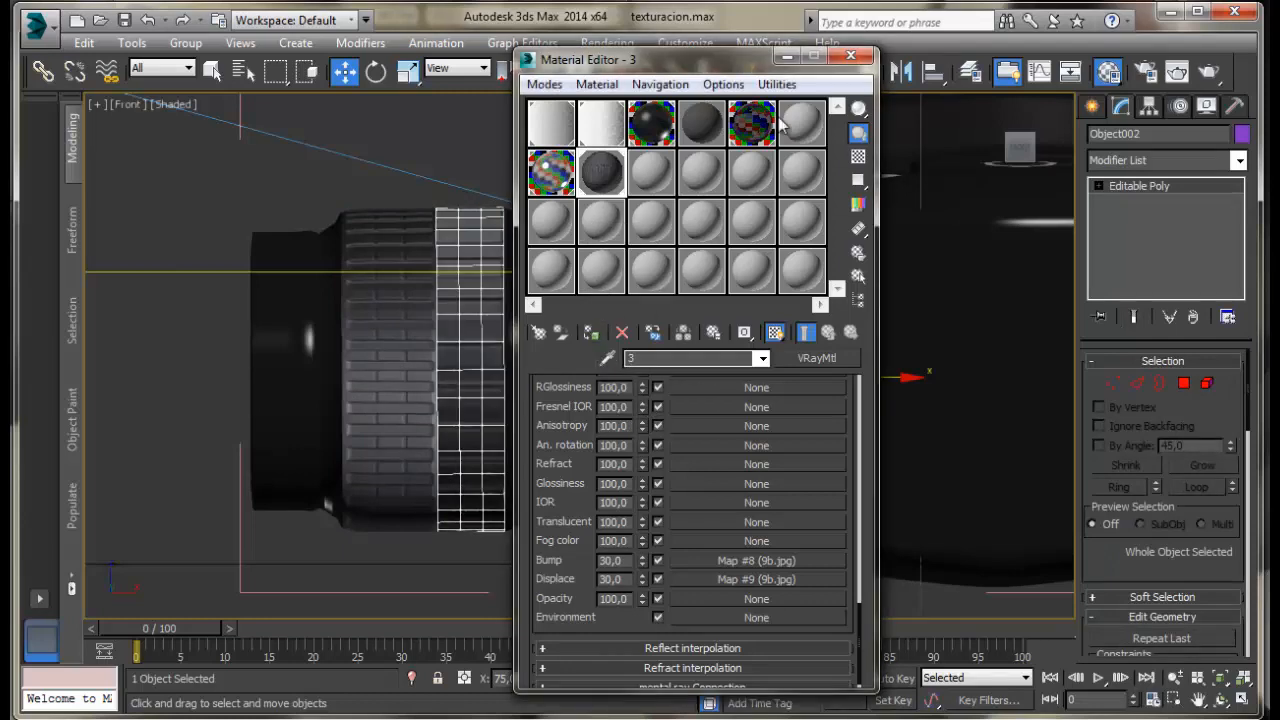
click(851, 56)
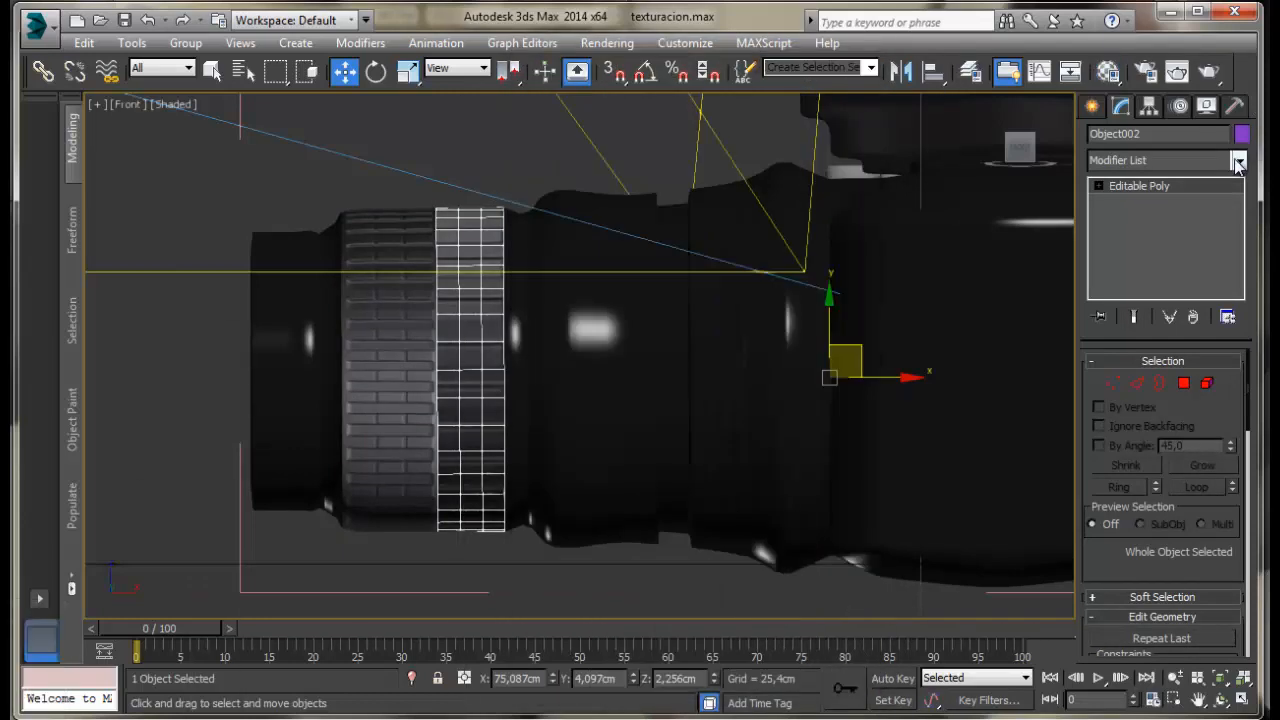
Add a UVW Map modifier with cylindrical mapping to the narrower ring.
click(1239, 160)
scroll(1160, 562, down, 5)
scroll(1160, 562, down, 10)
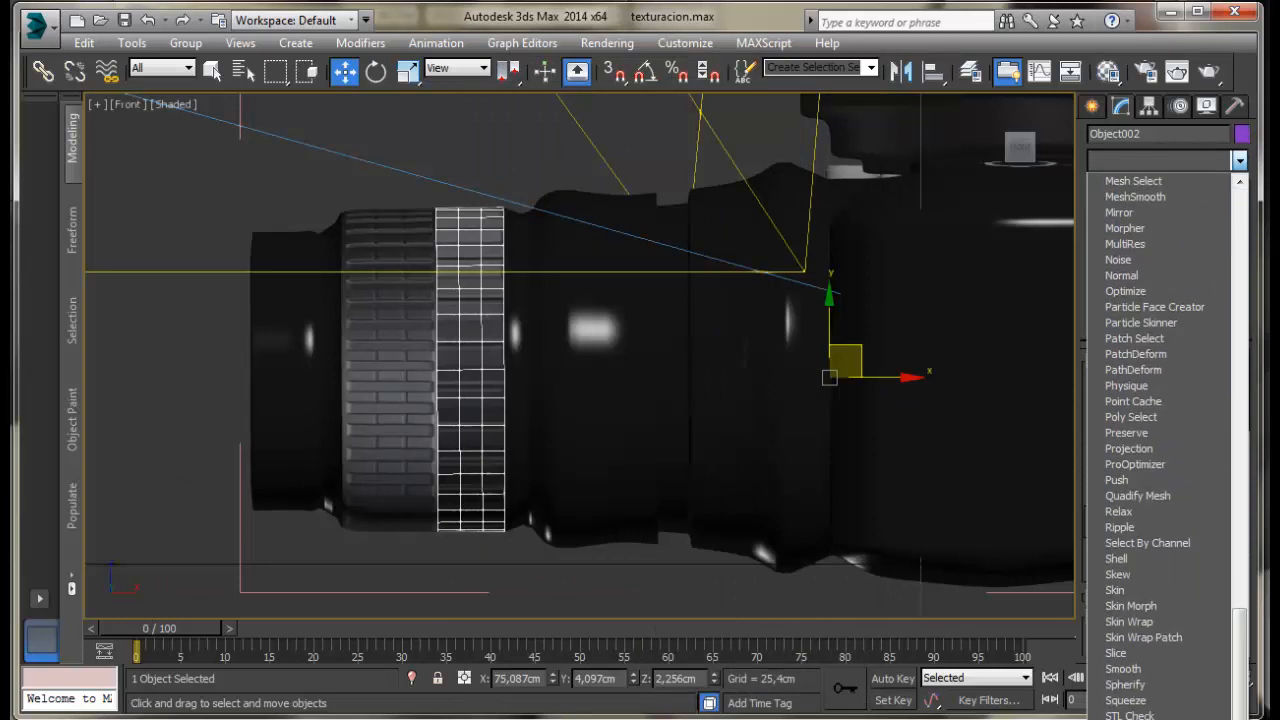
key(u)
key(u)
key(Return)
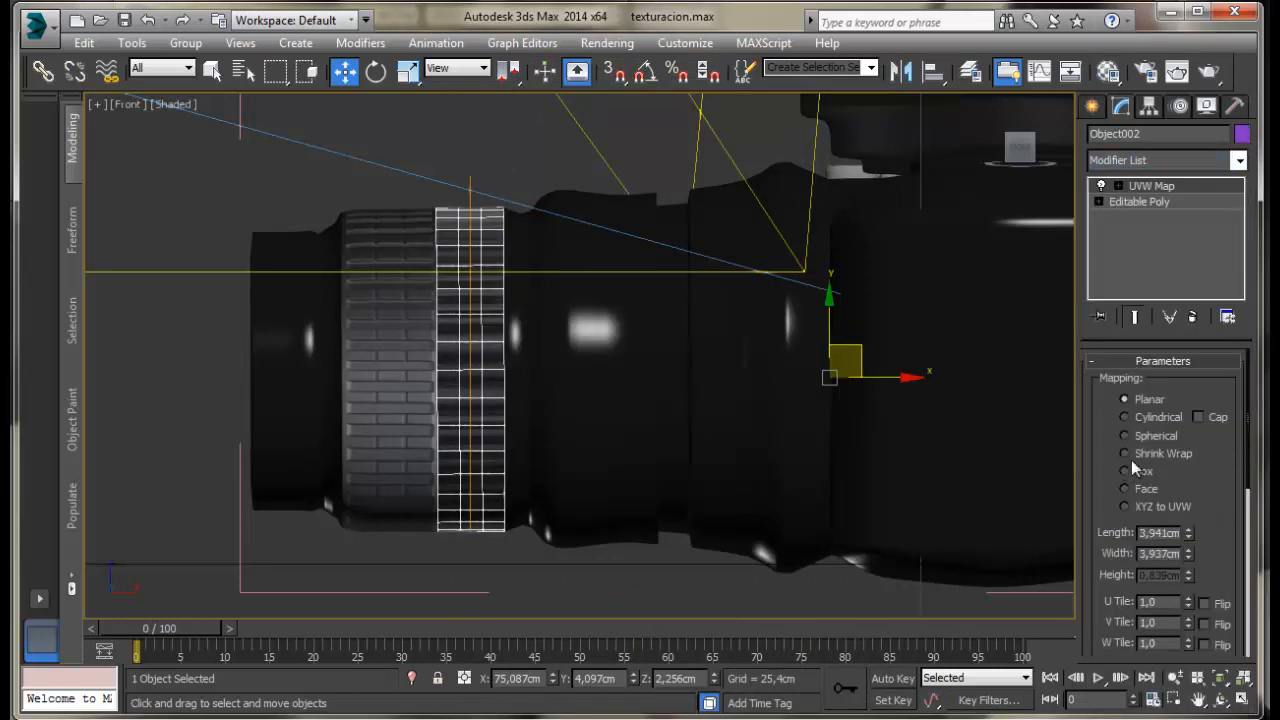
click(1159, 419)
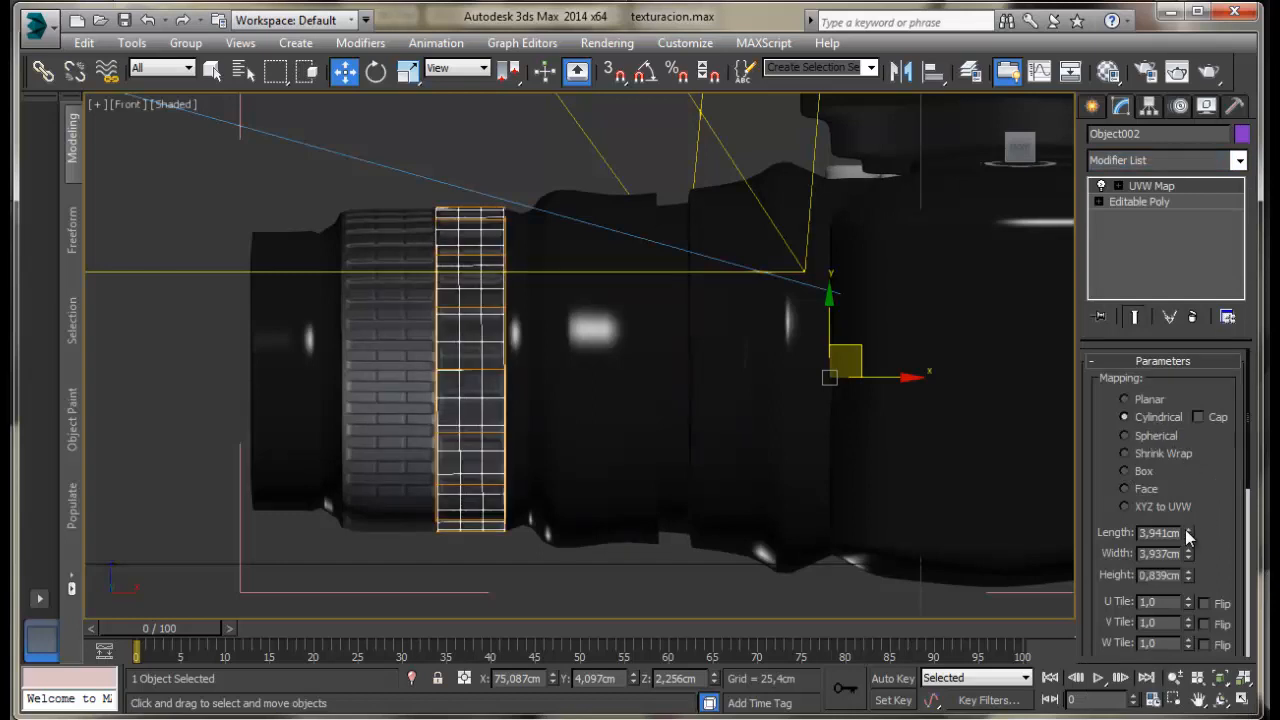
Set the ring's mapping length to 6.711 cm, width to 3.661 cm and U Tile to 1.29, and deselect the ring.
drag(1188, 535, 1232, 240)
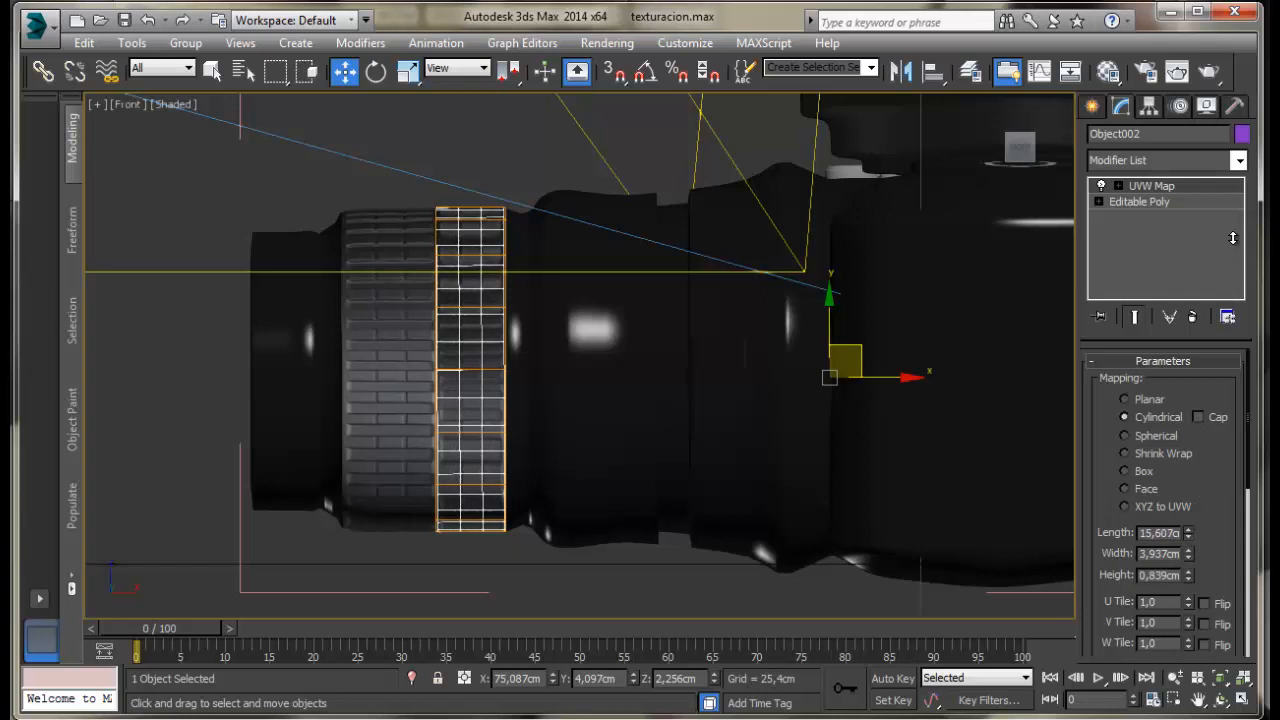
drag(1189, 552, 1202, 556)
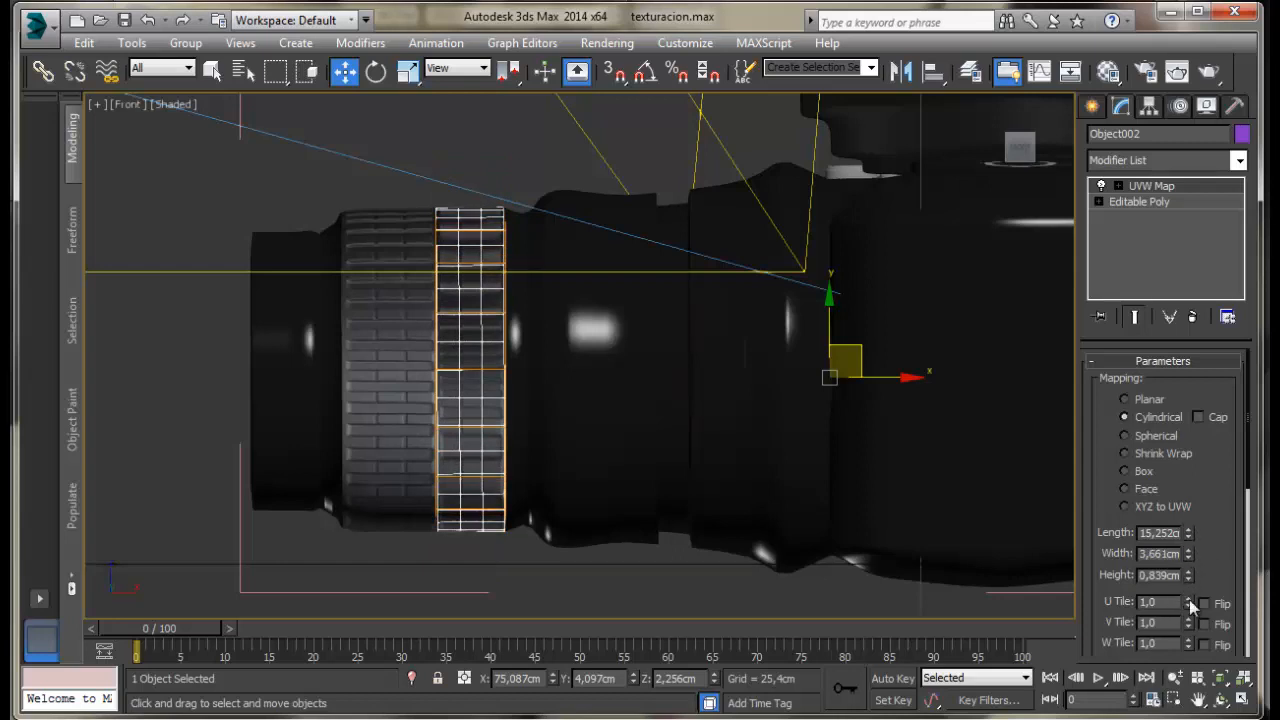
mouse_move(1189, 601)
mouse_down()
mouse_move(1191, 565)
mouse_move(1193, 598)
mouse_up()
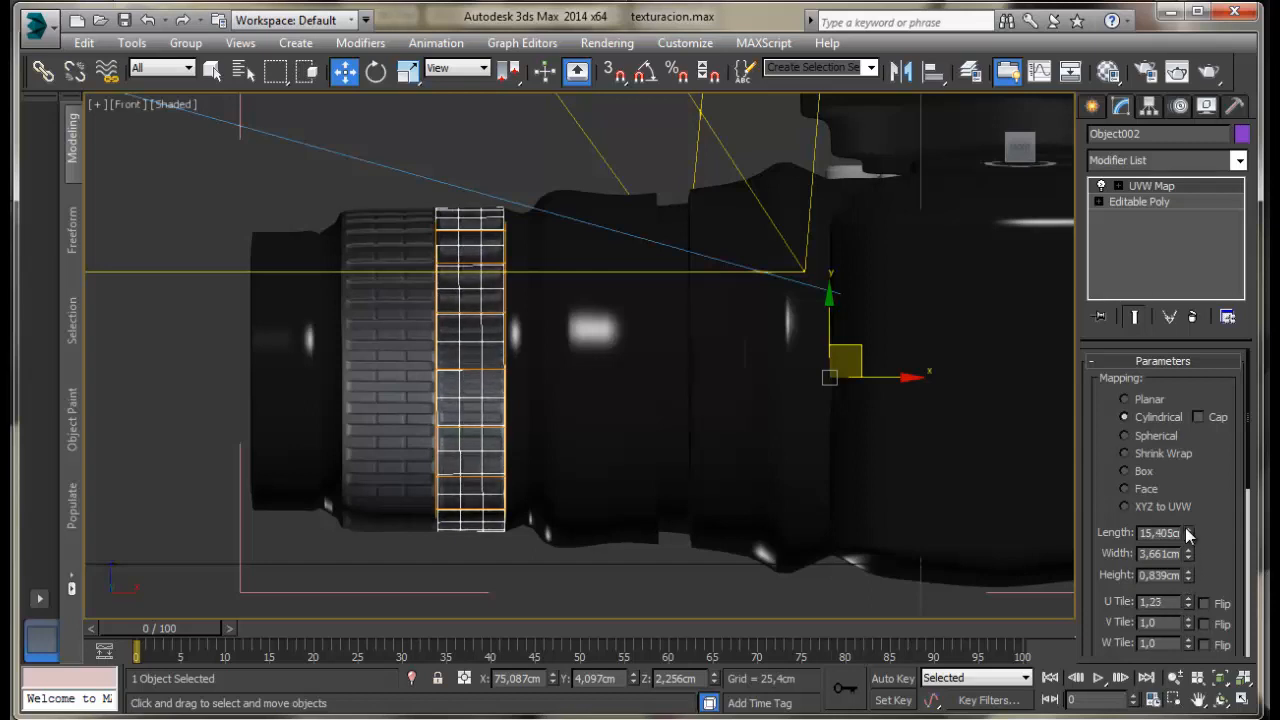
drag(1189, 534, 1191, 596)
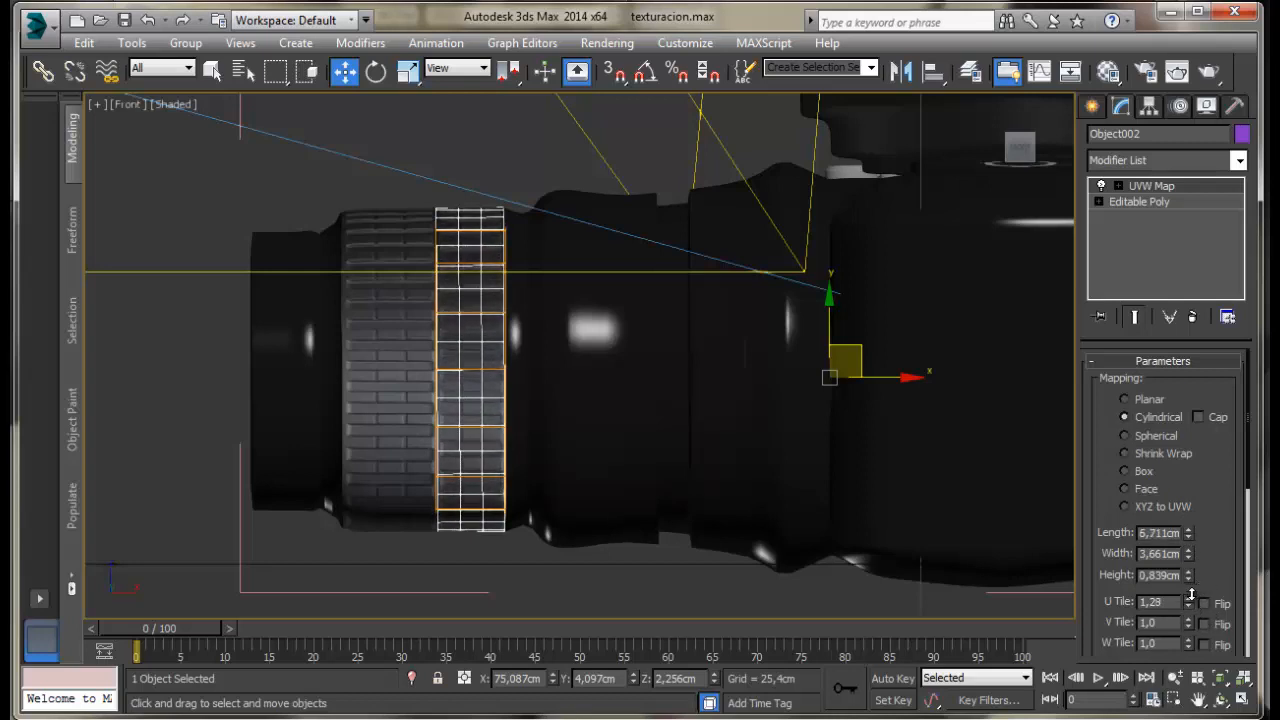
click(519, 614)
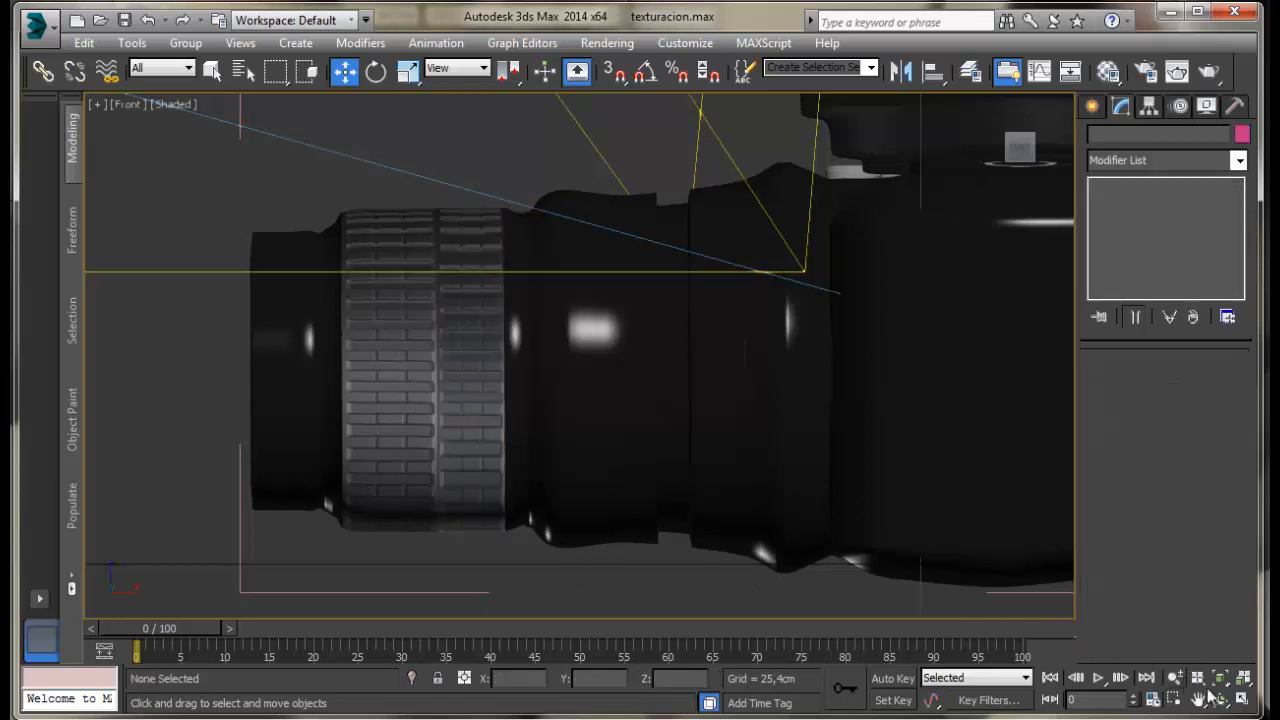
In an enlarged Perspective view, enter polygon selection on the camera's uppermost Edit Poly modifier and select one polygon near the lens base.
click(1240, 699)
click(862, 518)
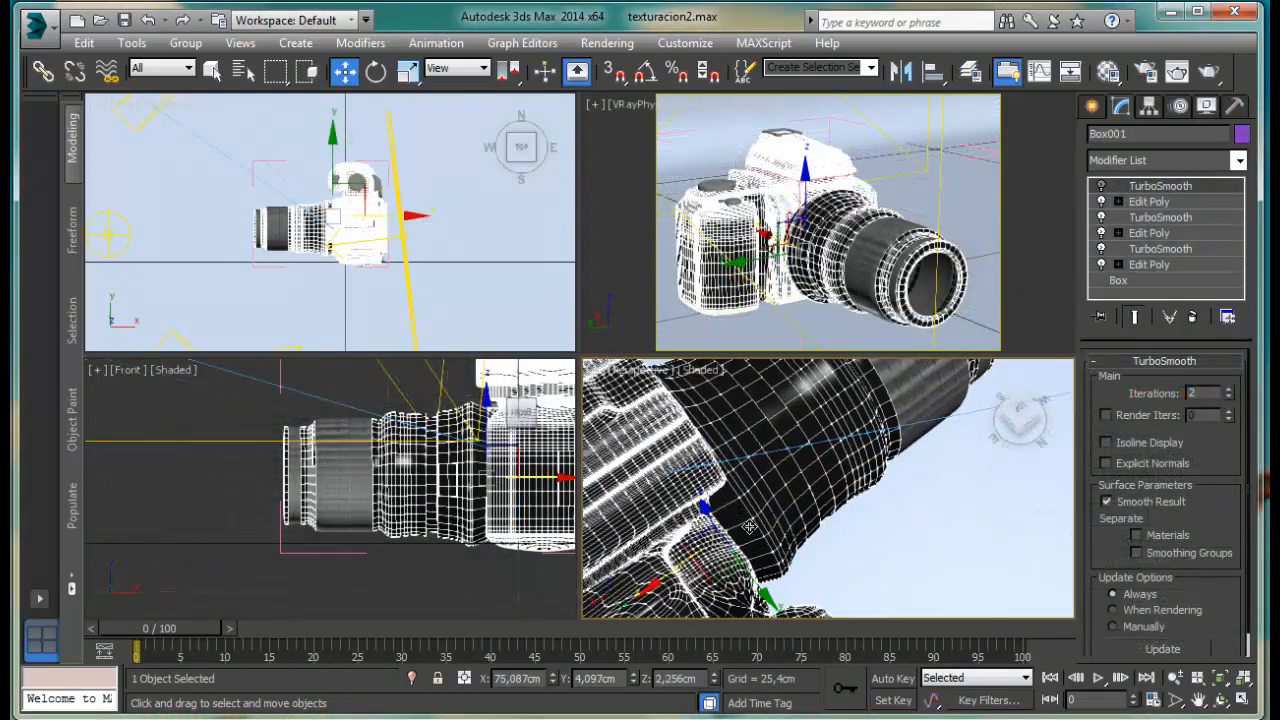
scroll(749, 526, up, 3)
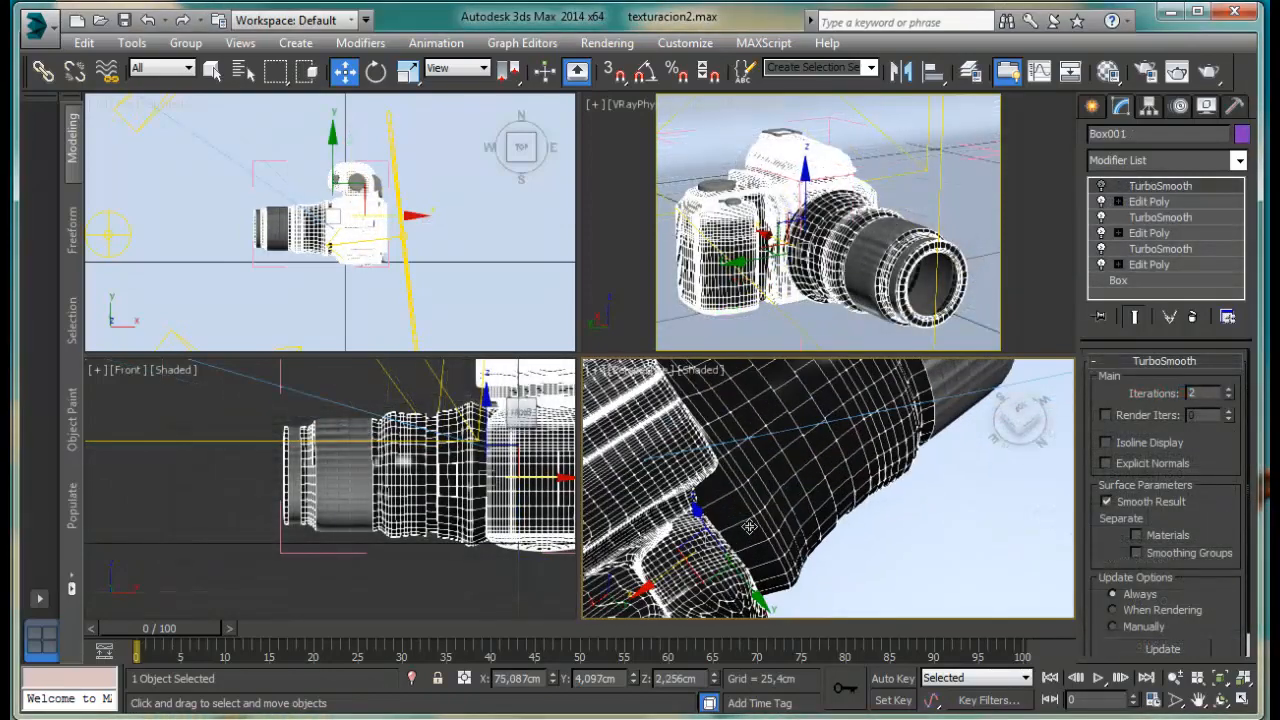
click(1243, 700)
middle_drag(560, 385, 749, 610)
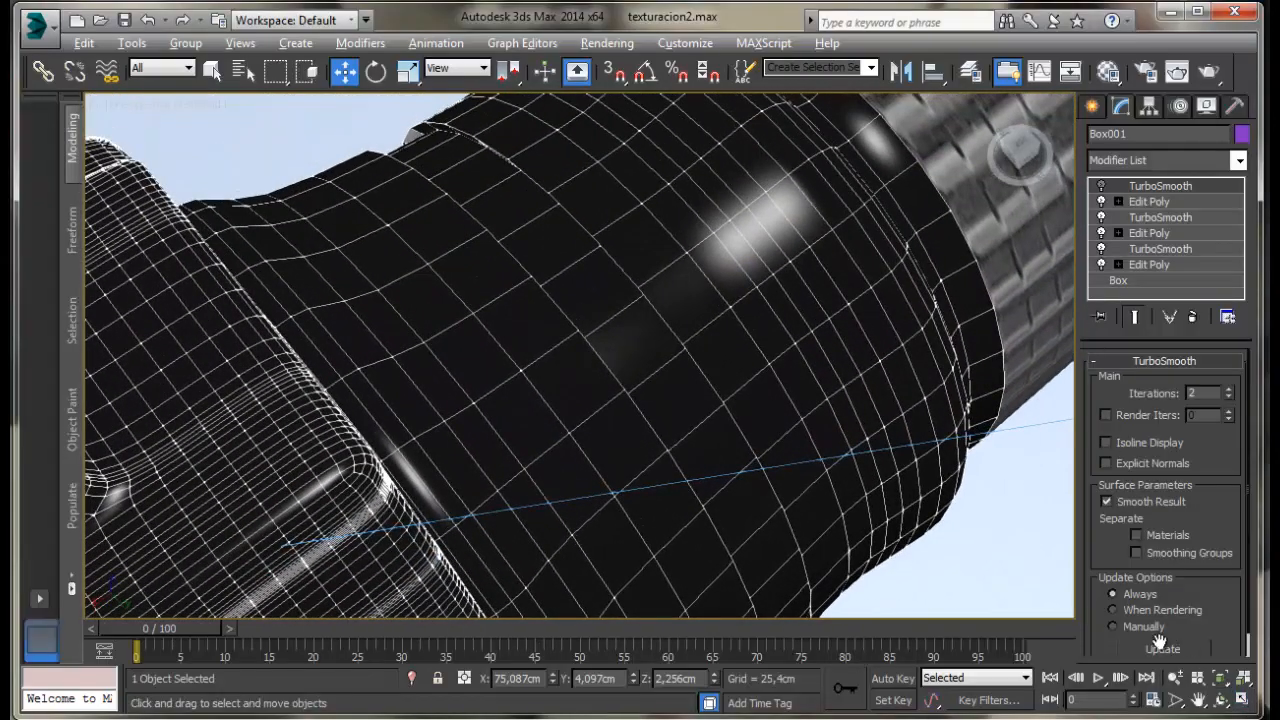
alt+middle_drag(713, 411, 688, 422)
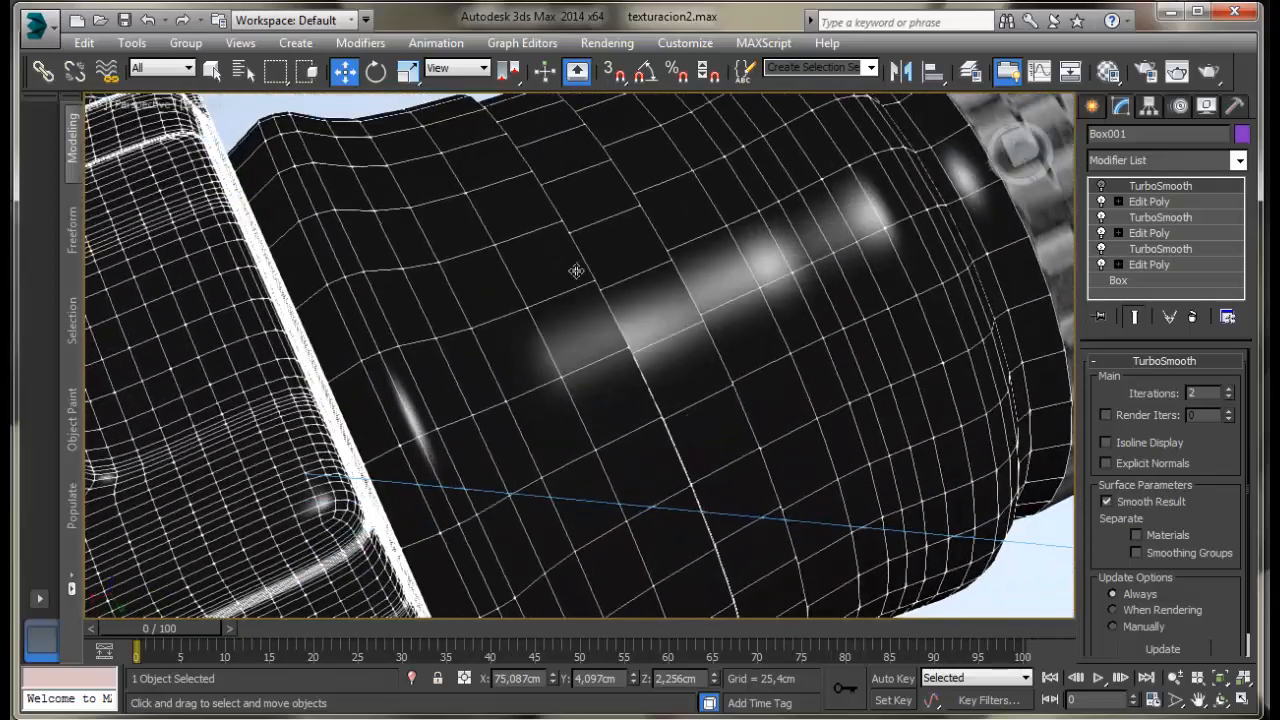
click(1160, 201)
click(1186, 515)
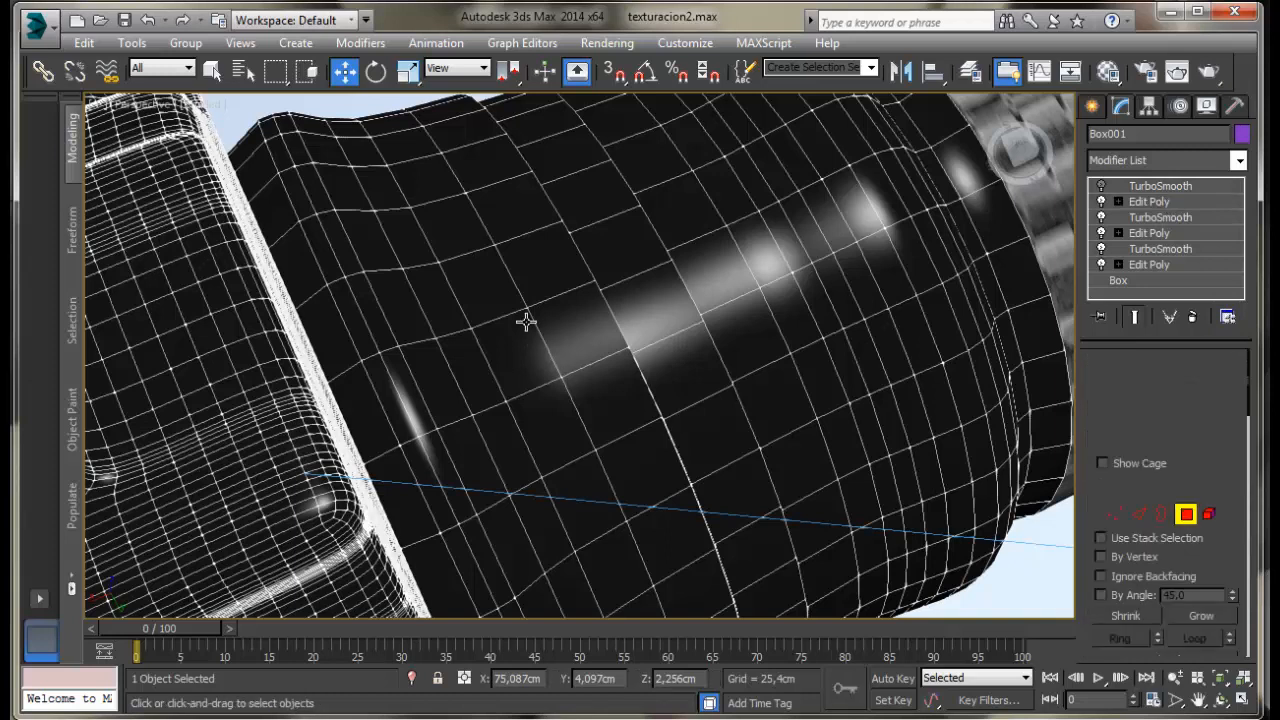
click(425, 172)
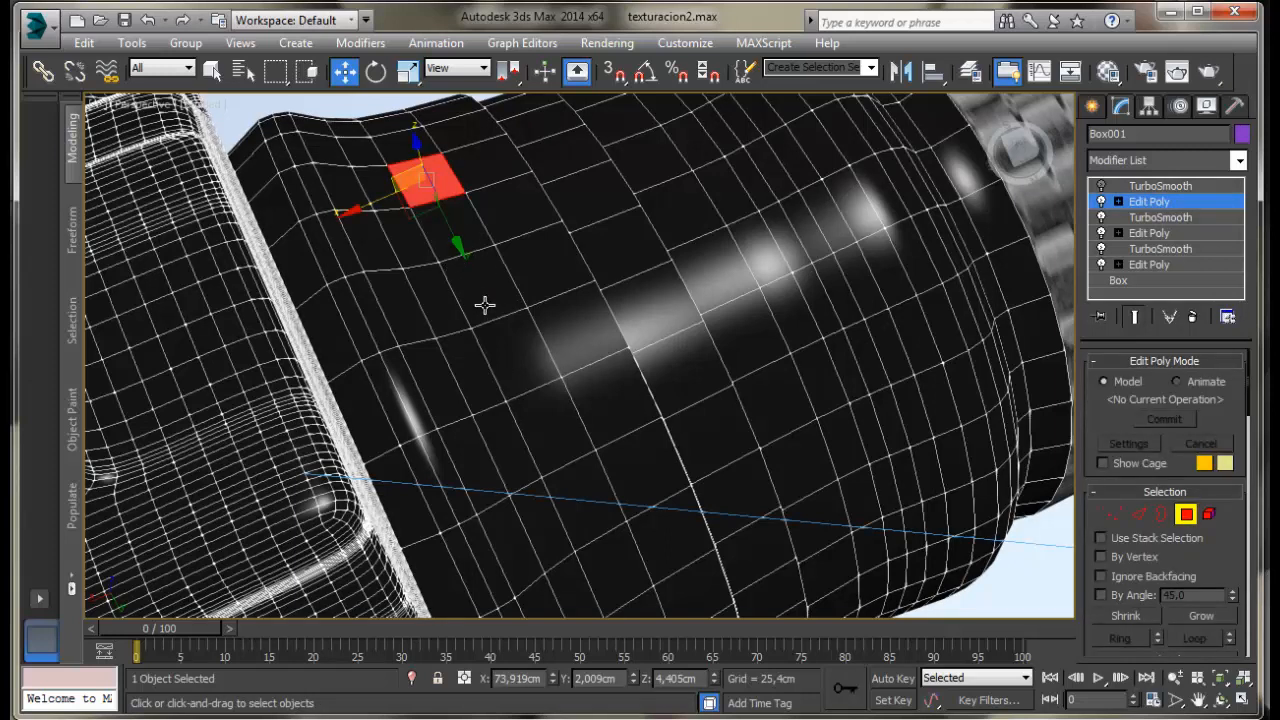
Extend the polygon selection along the lens base into a strip two polygons wide and five long, using the Select Object tool.
alt+middle_drag(587, 366, 486, 346)
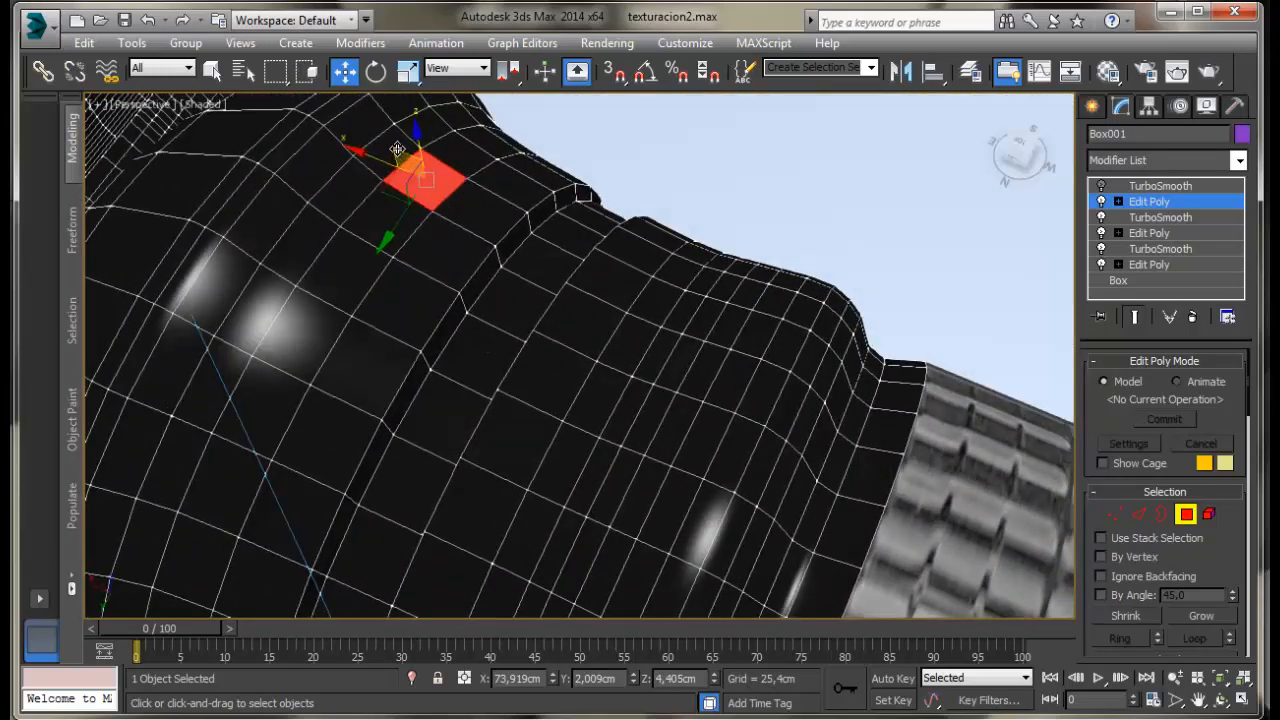
drag(397, 149, 372, 225)
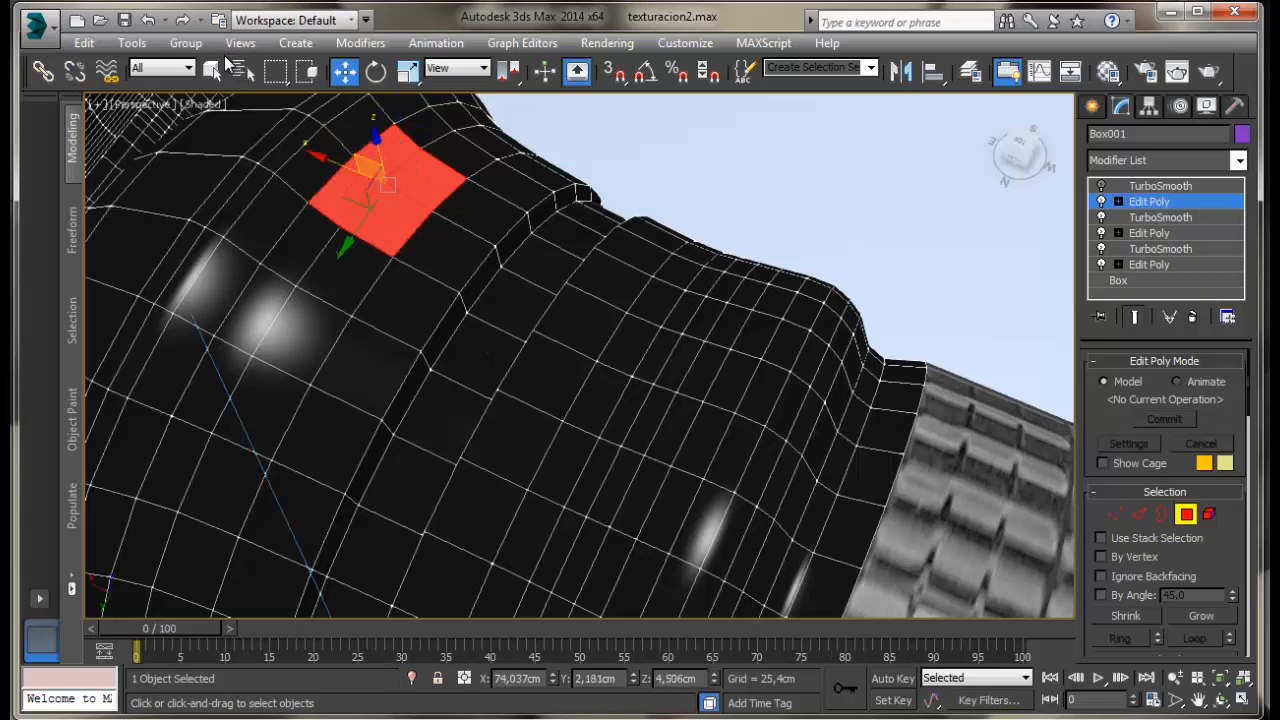
click(211, 69)
ctrl+click(304, 245)
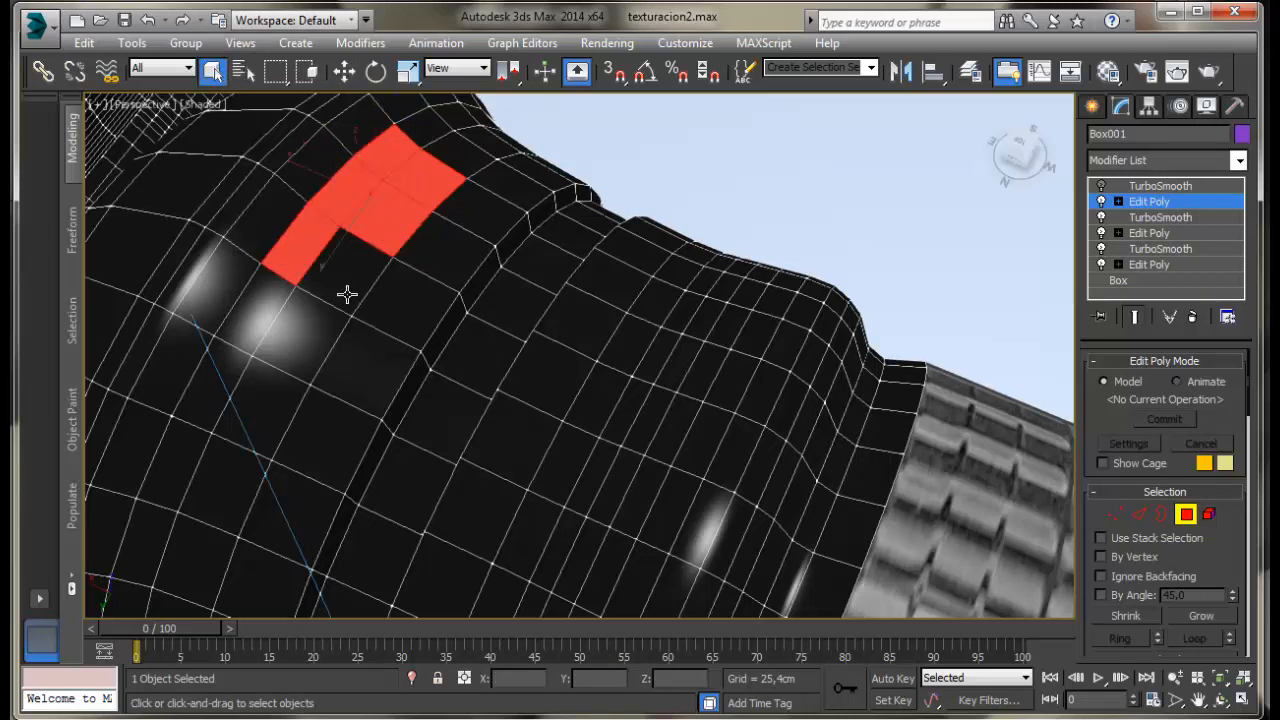
ctrl+click(346, 294)
ctrl+click(264, 326)
ctrl+click(288, 367)
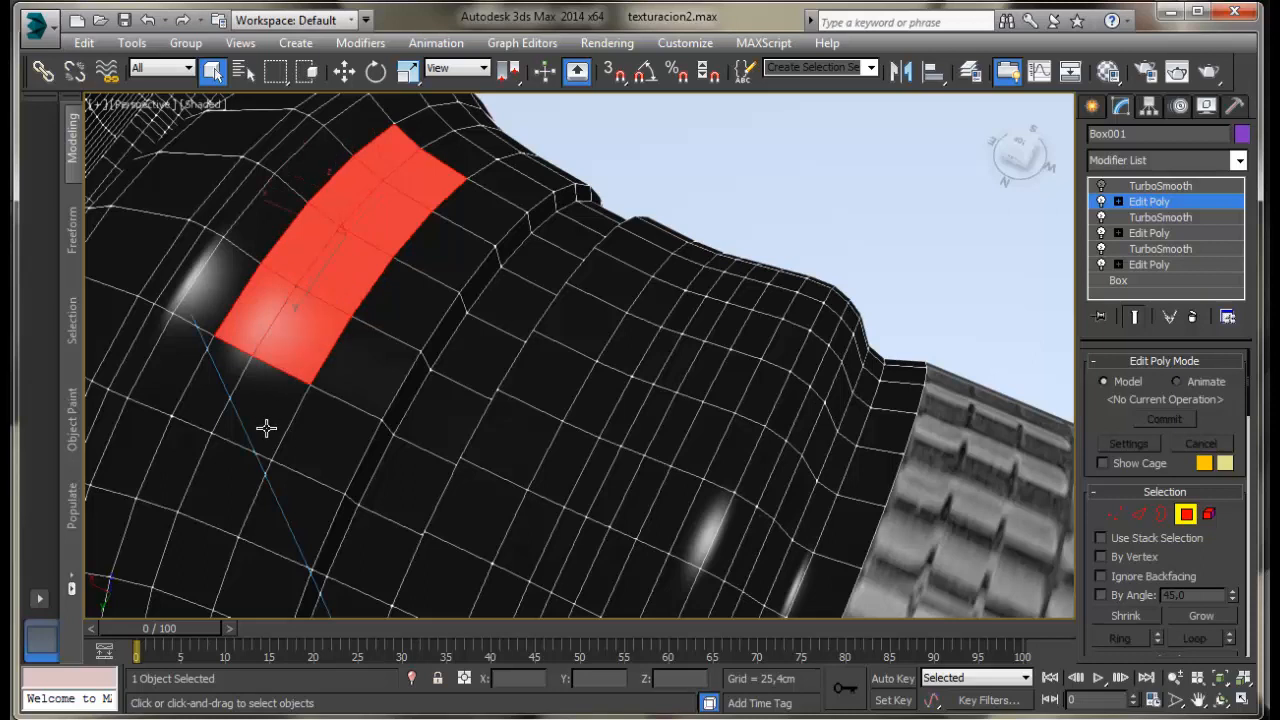
ctrl+click(266, 429)
ctrl+click(206, 397)
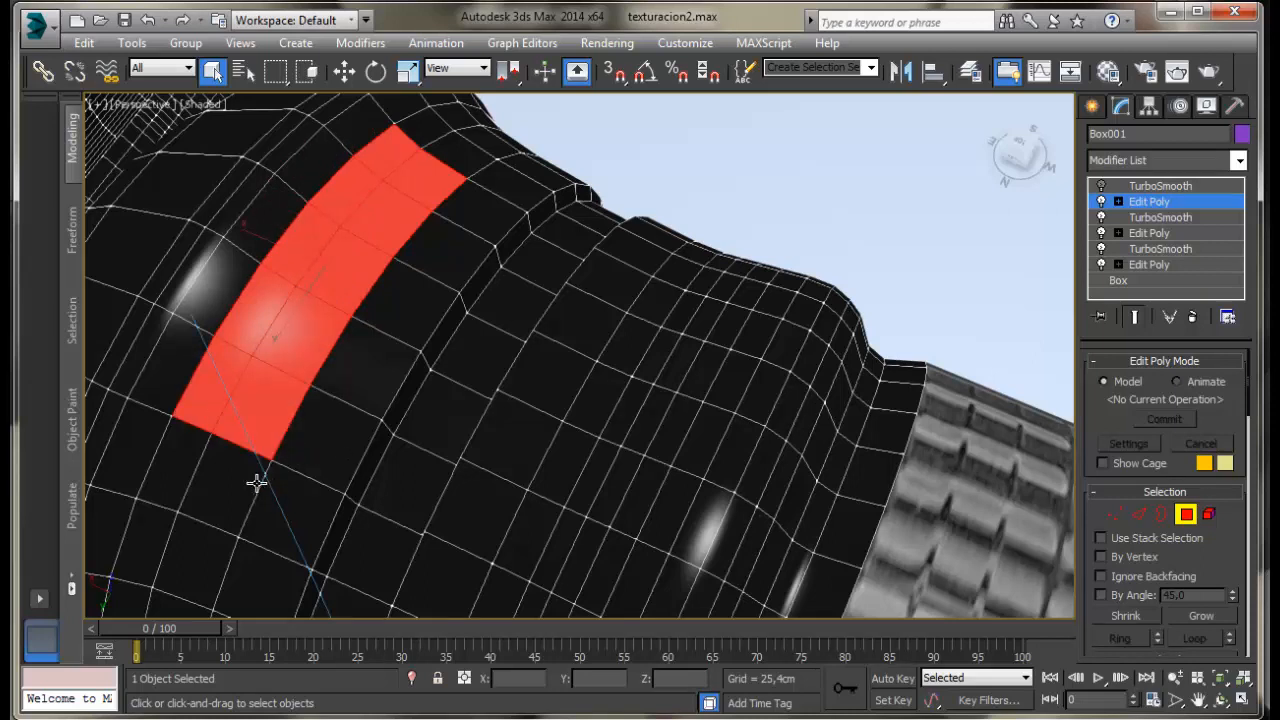
Add a third column and extra rows at both ends to make the lens selection three polygons wide and seven long.
ctrl+click(332, 449)
ctrl+click(374, 371)
ctrl+click(417, 289)
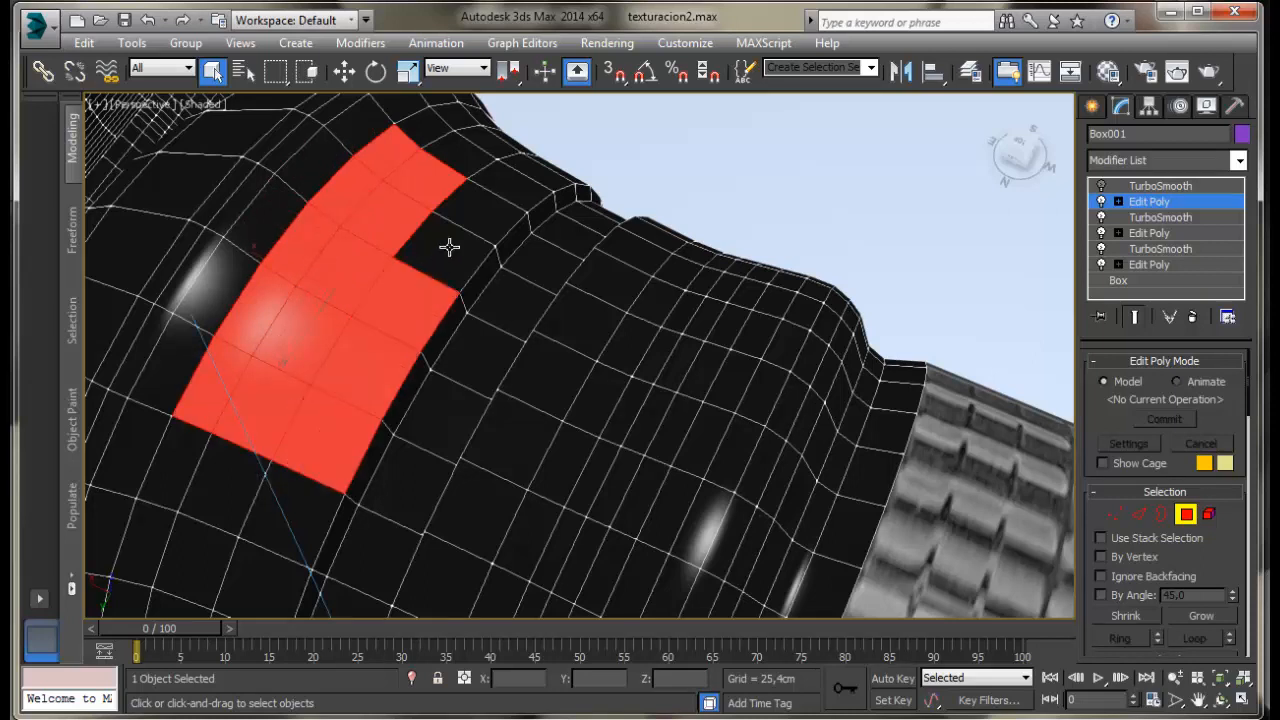
ctrl+click(449, 246)
ctrl+click(476, 201)
ctrl+click(515, 185)
ctrl+click(455, 150)
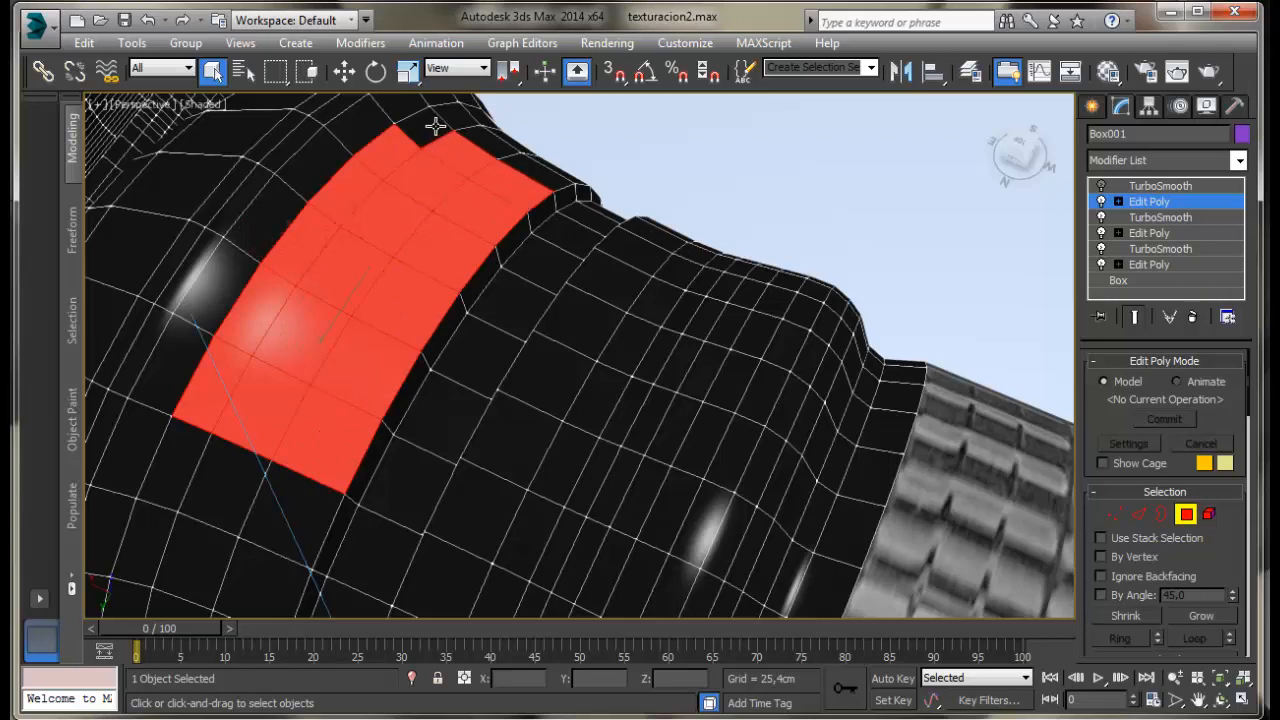
ctrl+click(420, 125)
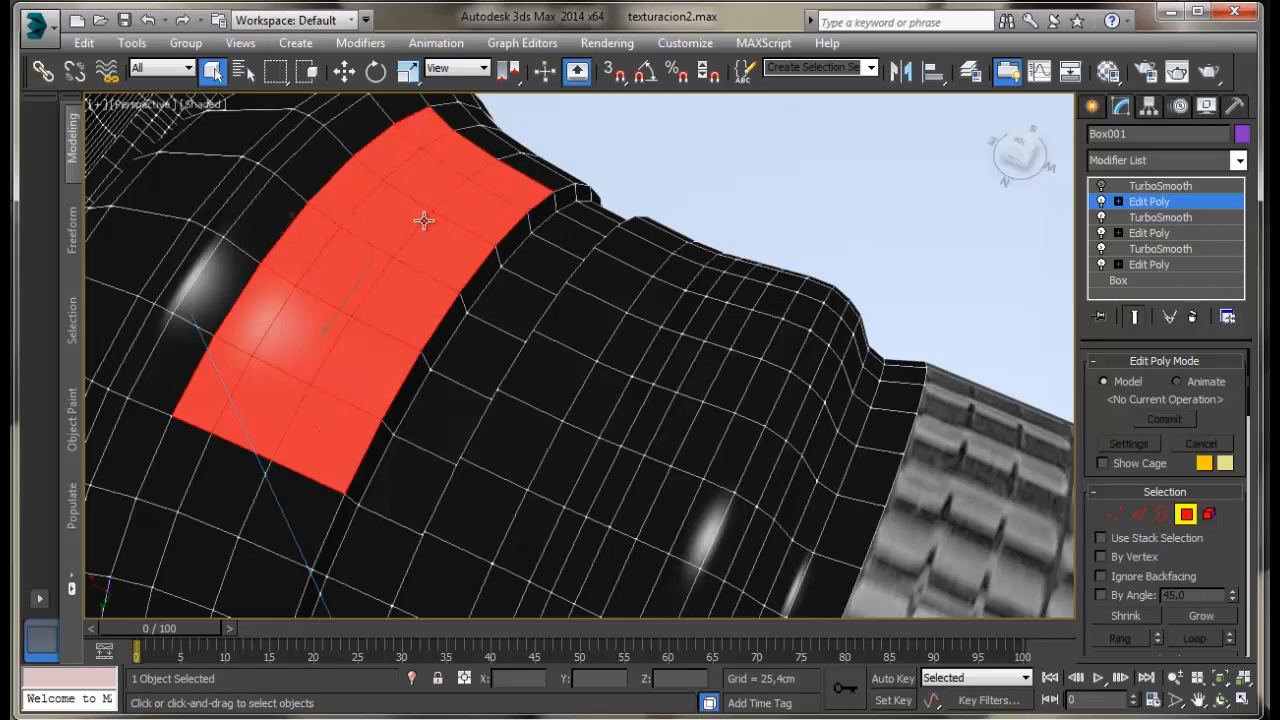
ctrl+click(296, 506)
ctrl+click(210, 486)
ctrl+click(174, 468)
Detach the selected lens polygons as a separate object named 5.
scroll(303, 444, down, 1)
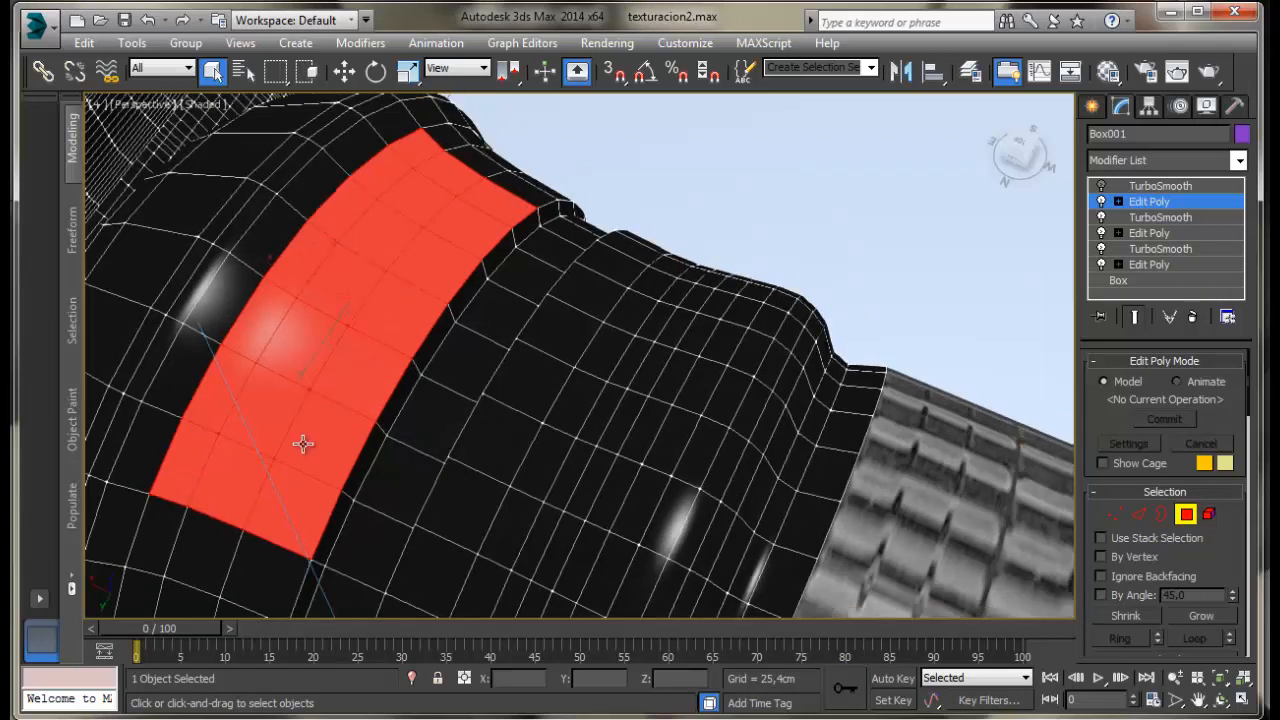
scroll(303, 444, down, 4)
scroll(303, 444, up, 1)
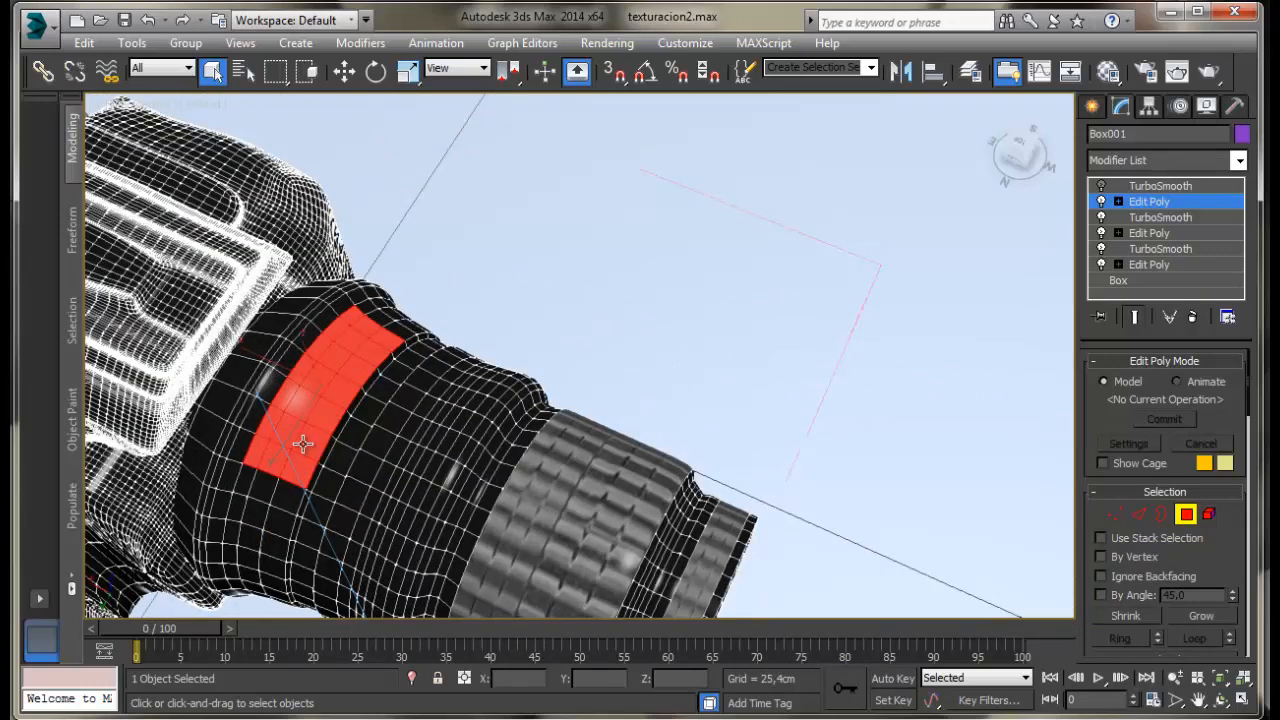
scroll(303, 444, down, 2)
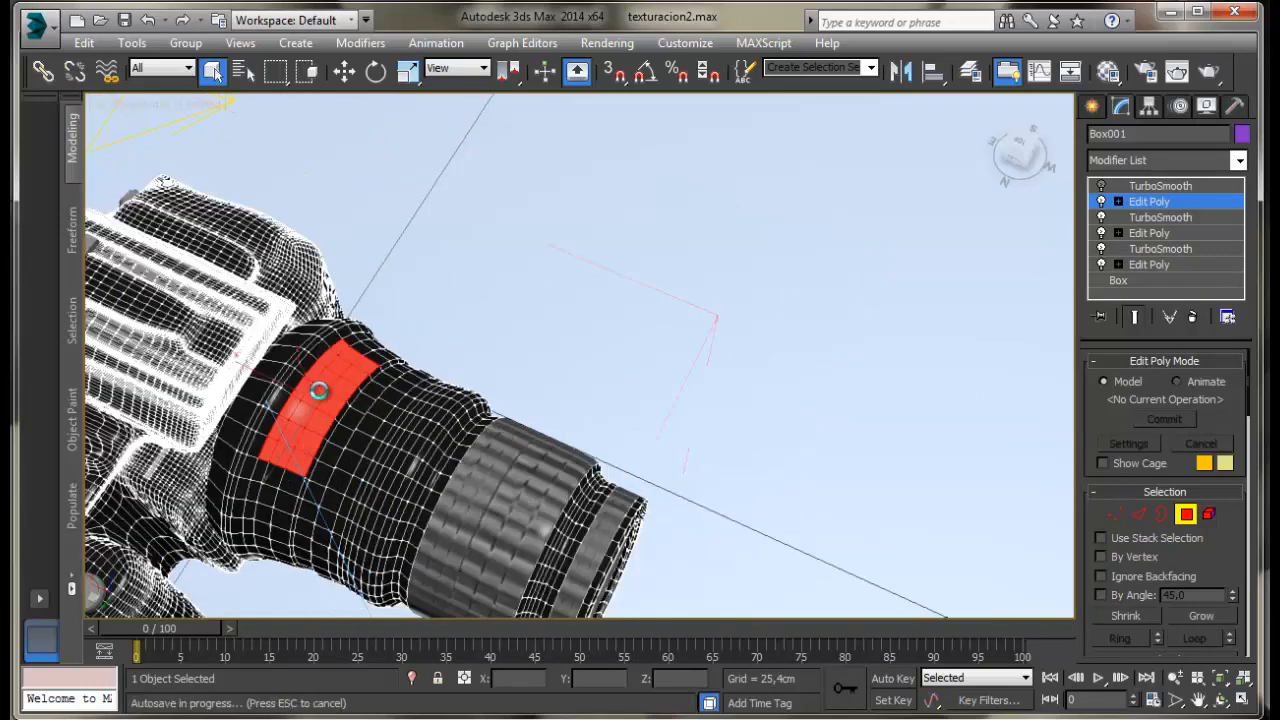
scroll(1226, 545, down, 5)
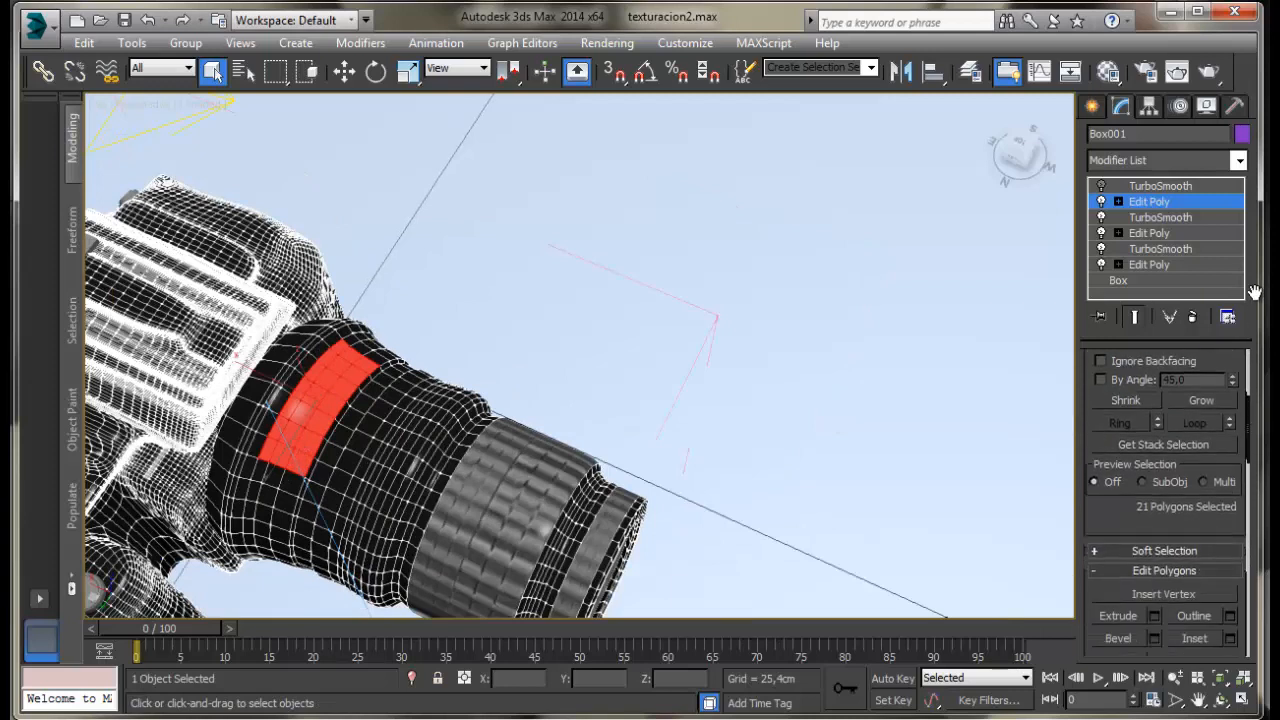
scroll(1226, 575, down, 3)
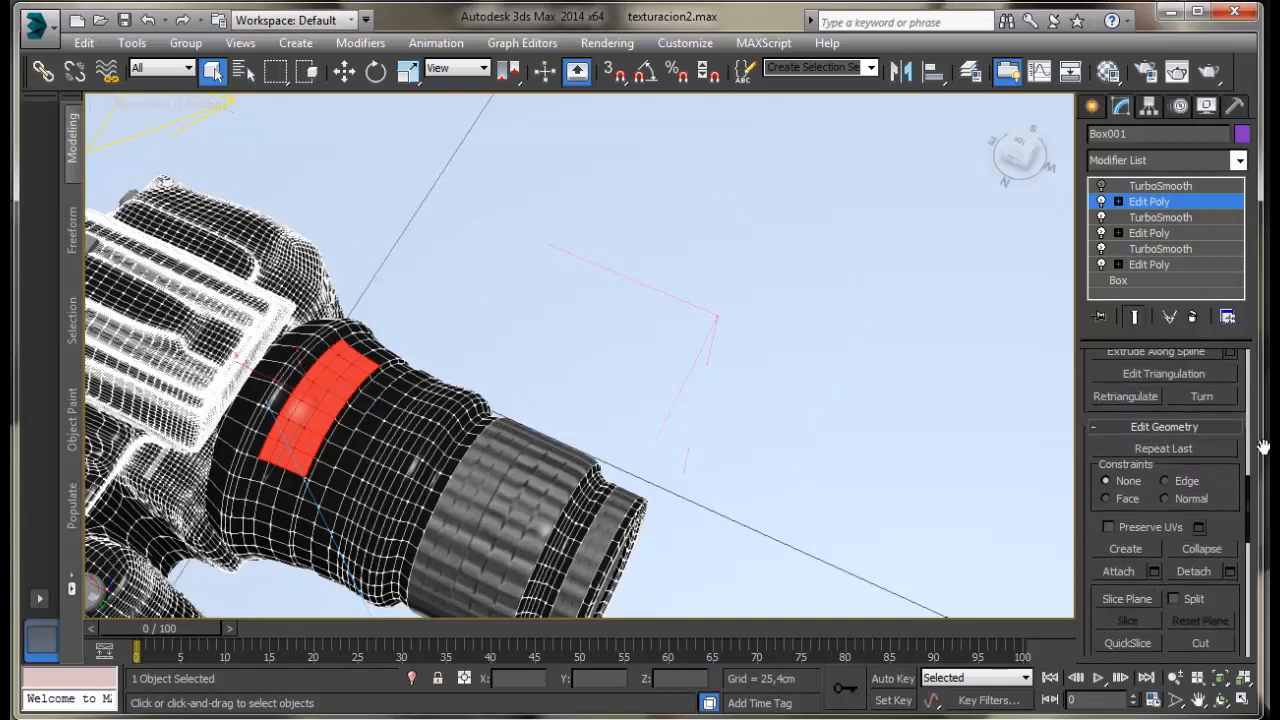
click(1230, 572)
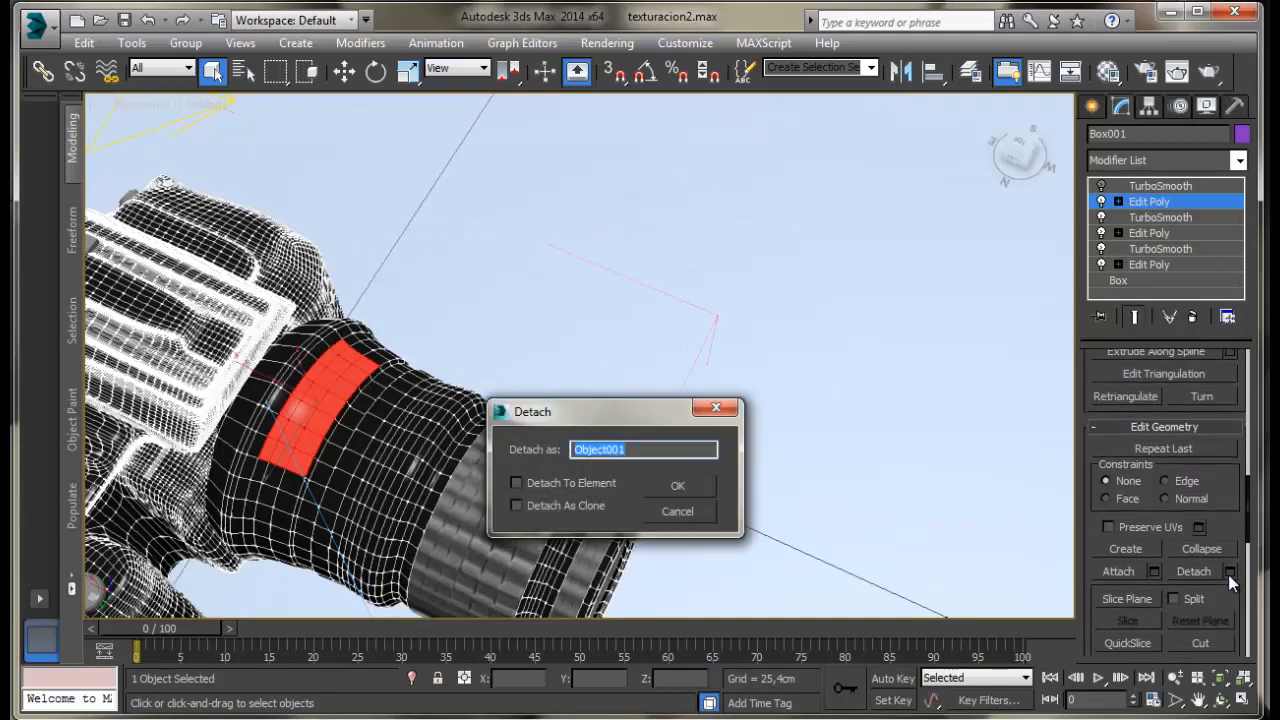
text(d)
key(Return)
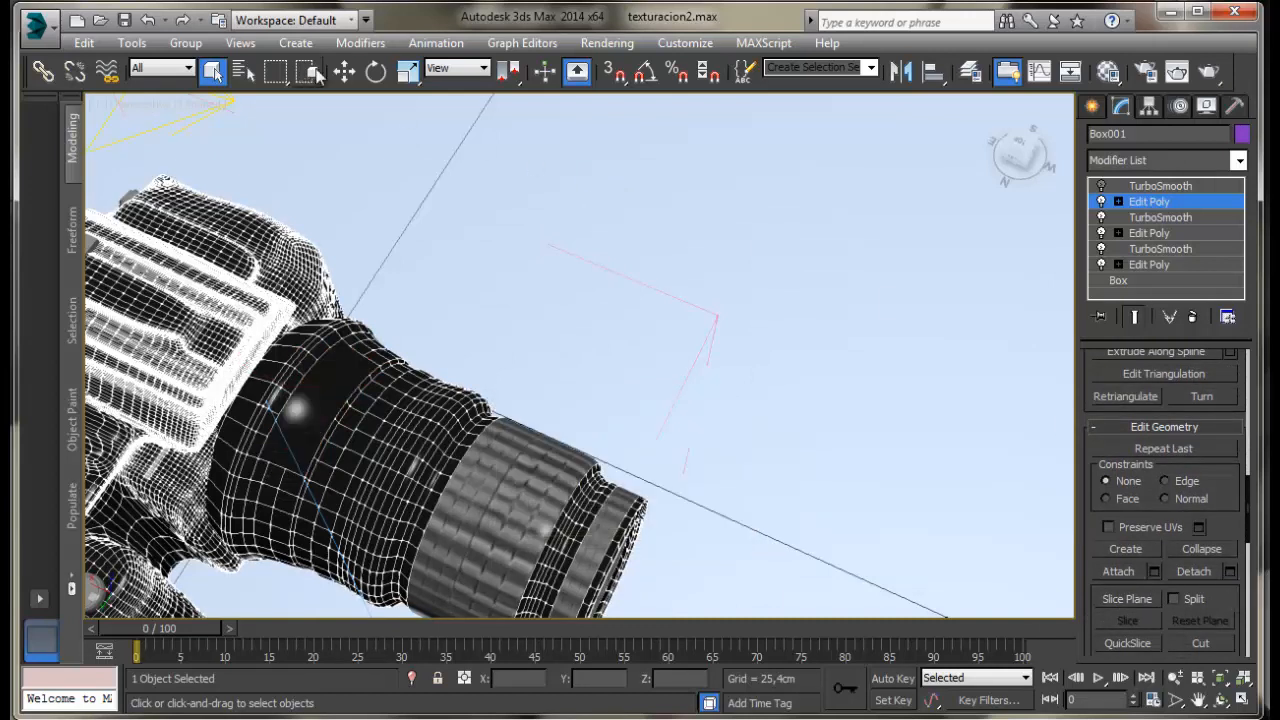
Switch to the Move tool, leave polygon editing and select the detached patch 5 on the lens.
click(345, 72)
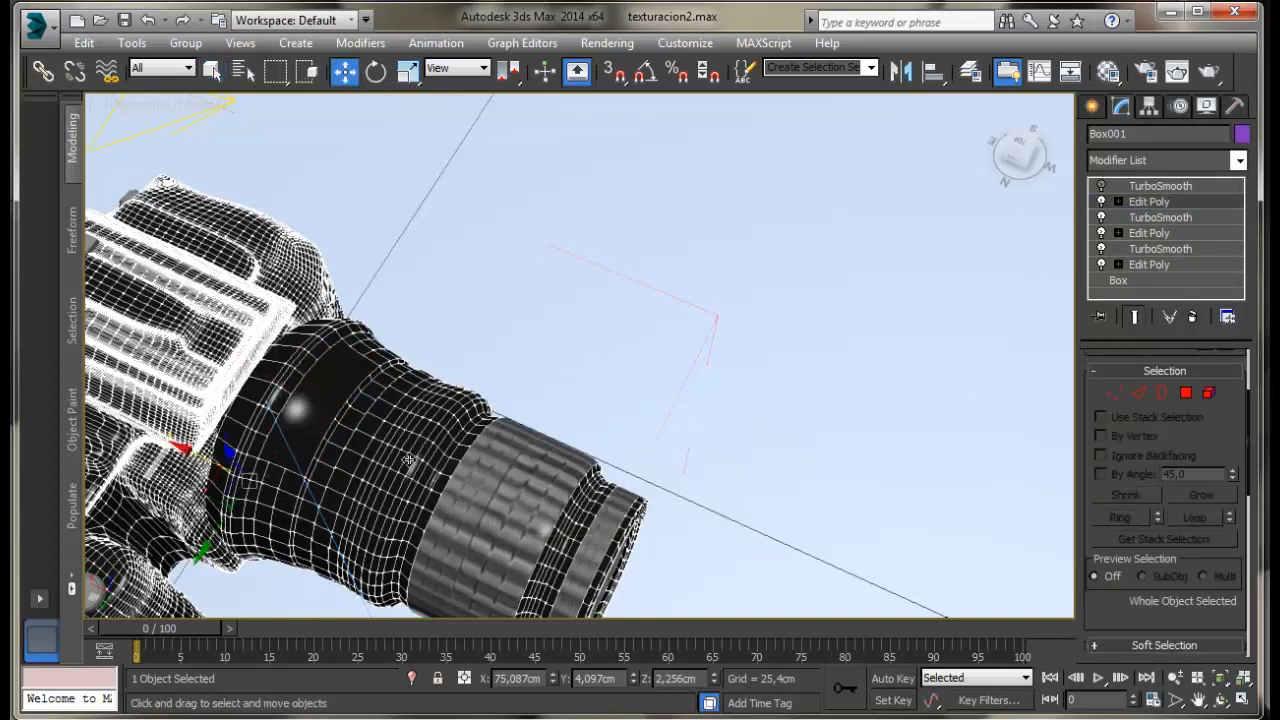
click(337, 393)
scroll(345, 392, up, 5)
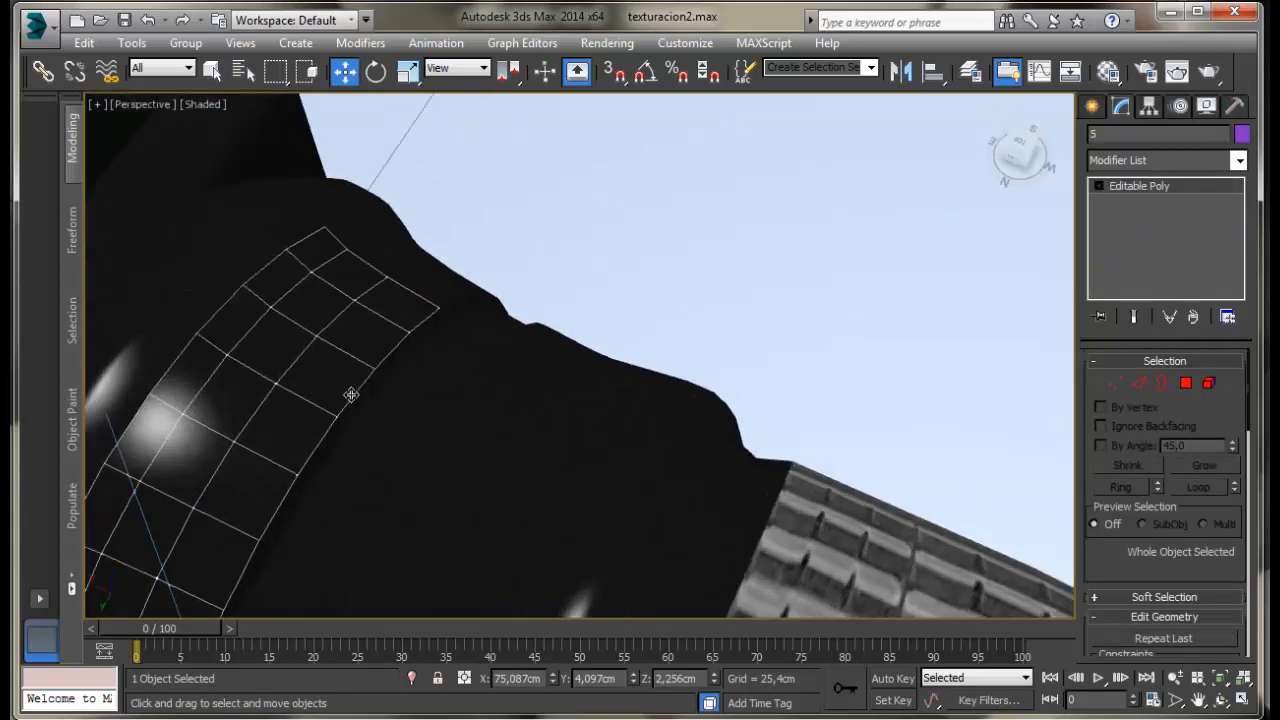
middle_drag(333, 490, 1271, 202)
scroll(747, 421, down, 2)
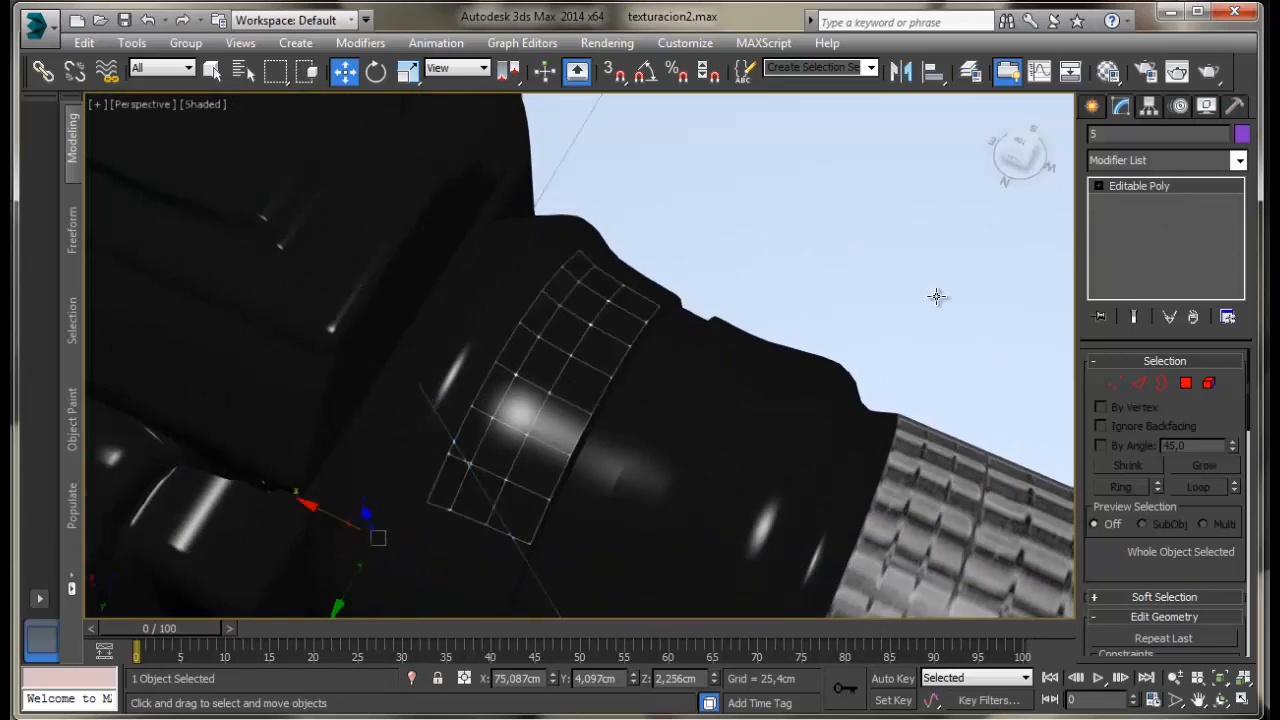
Set up an unused sample slot in the Material Editor as a new VRayMtl material.
key(m)
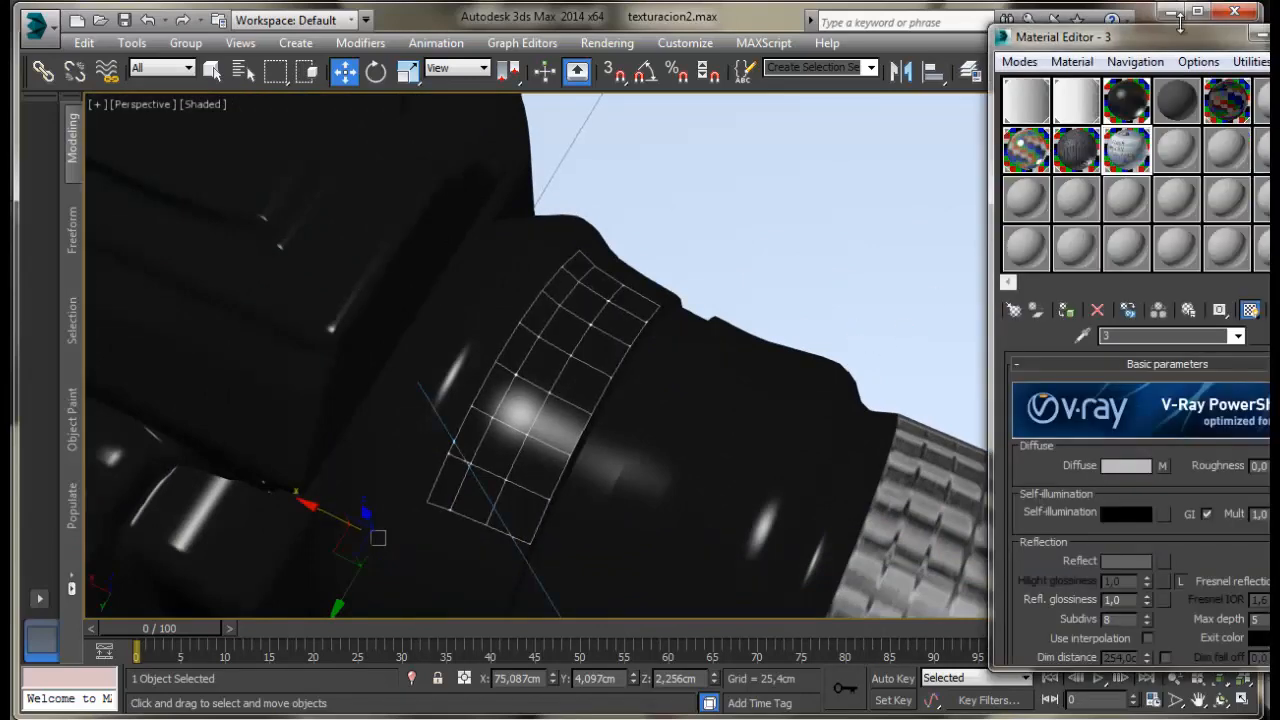
drag(1173, 38, 453, 25)
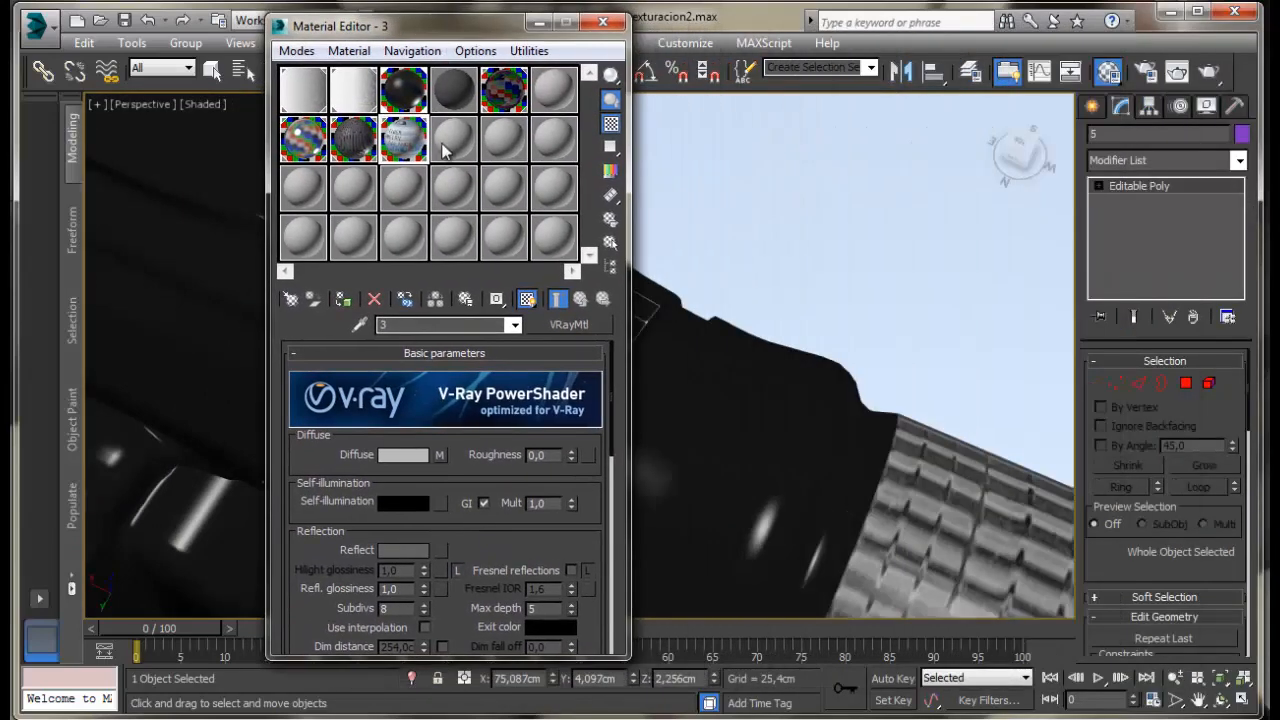
click(446, 150)
click(562, 326)
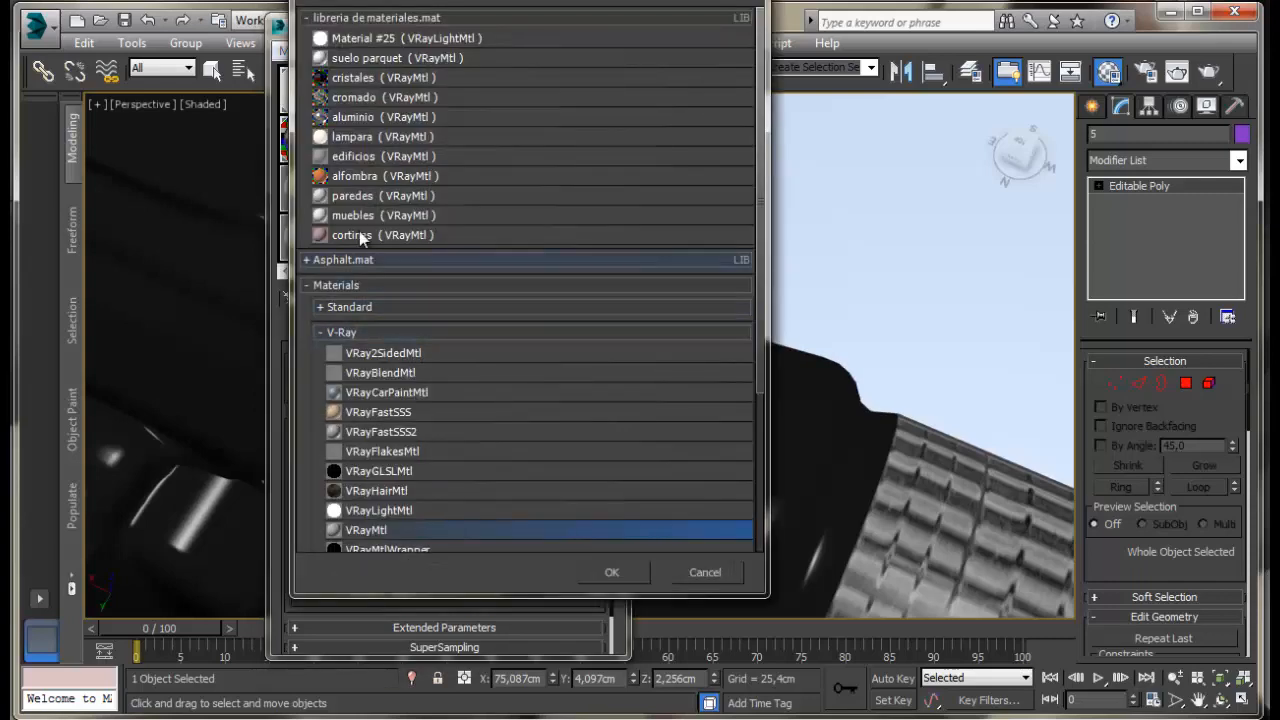
double_click(360, 530)
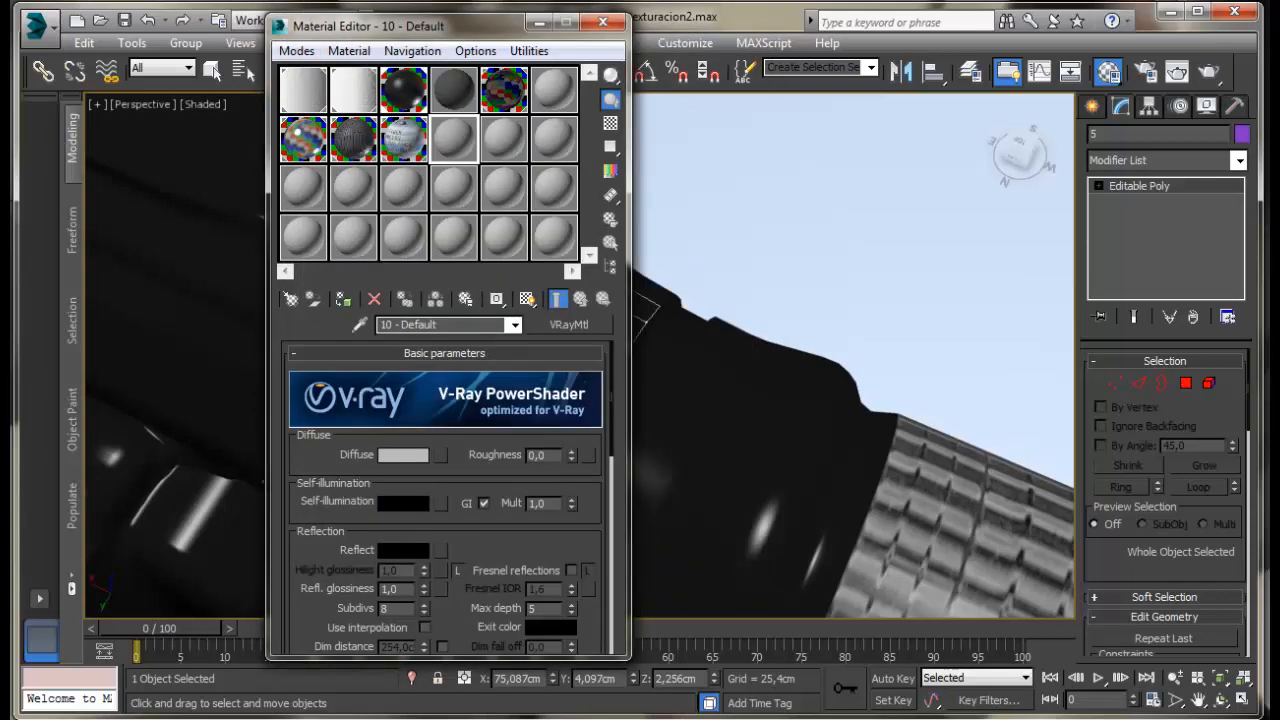
Load image 11, the Nikon DX lens label, from the materials folder as the new material's diffuse map.
key(alt+Tab)
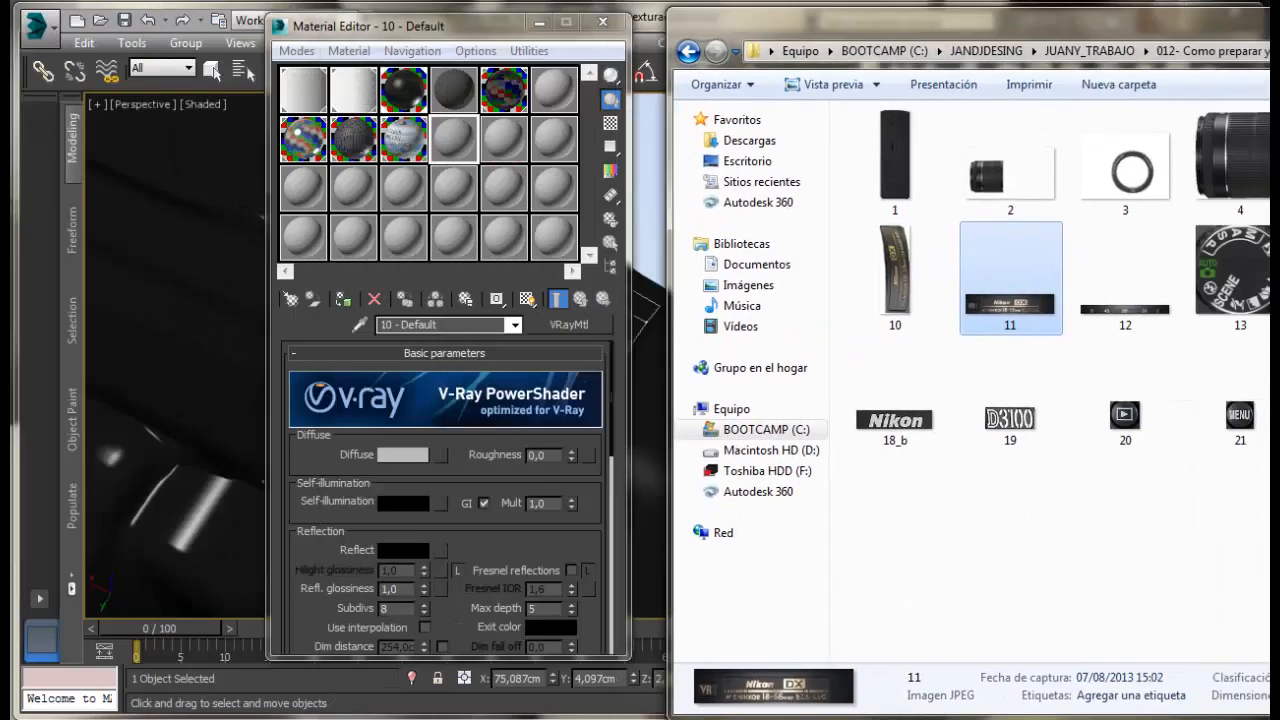
drag(664, 87, 1279, 205)
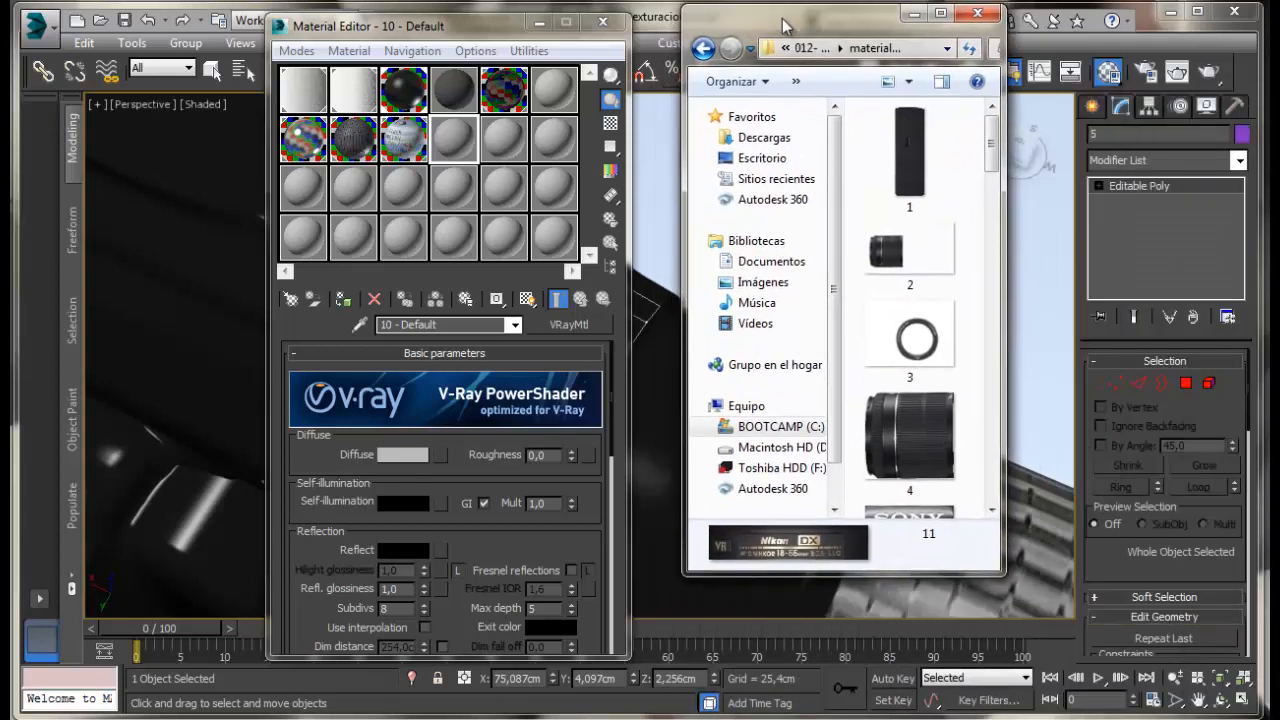
drag(1006, 270, 1194, 271)
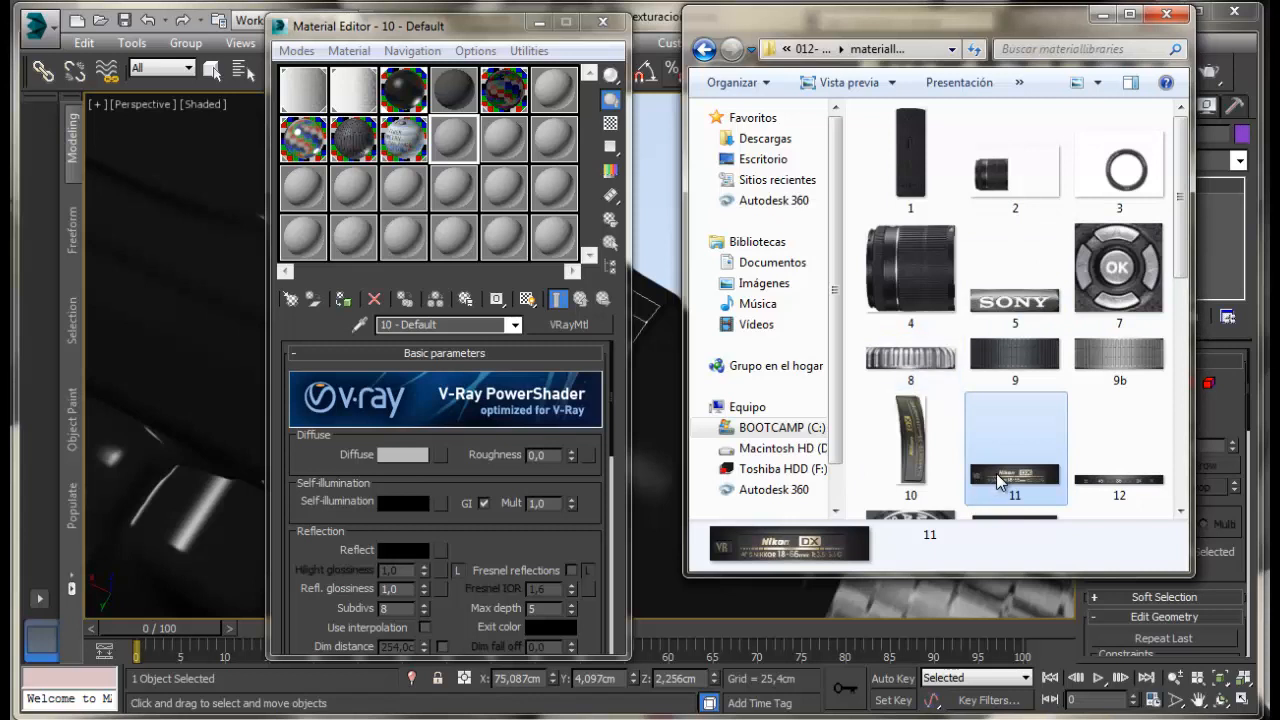
drag(978, 483, 442, 453)
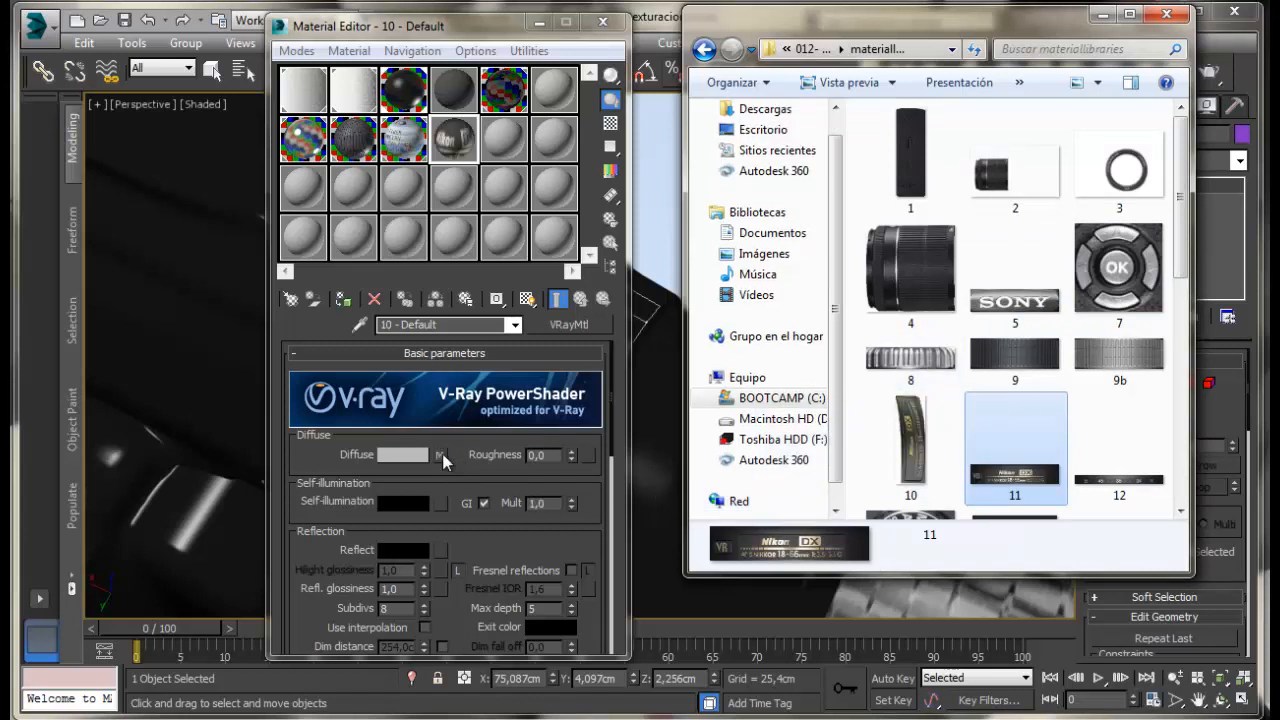
click(1101, 14)
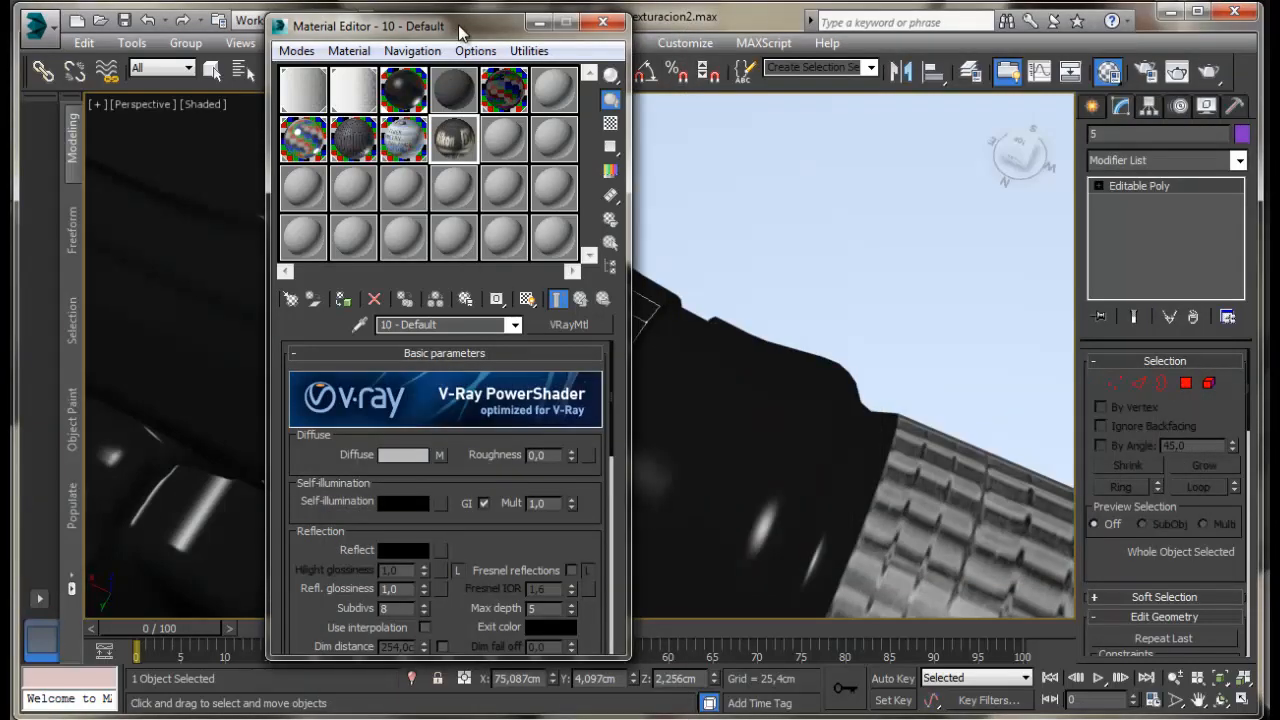
drag(458, 24, 1073, 33)
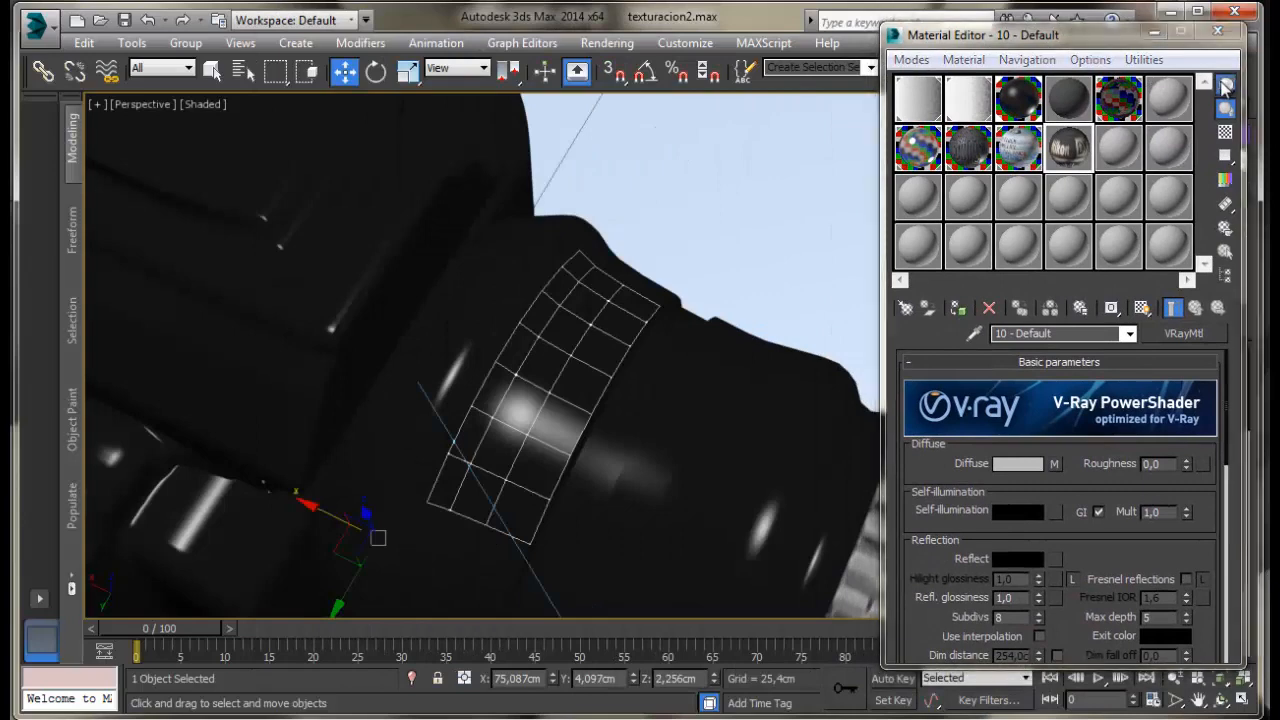
Show the label material in an enlarged preview with the checkered background enabled.
drag(1225, 84, 1266, 85)
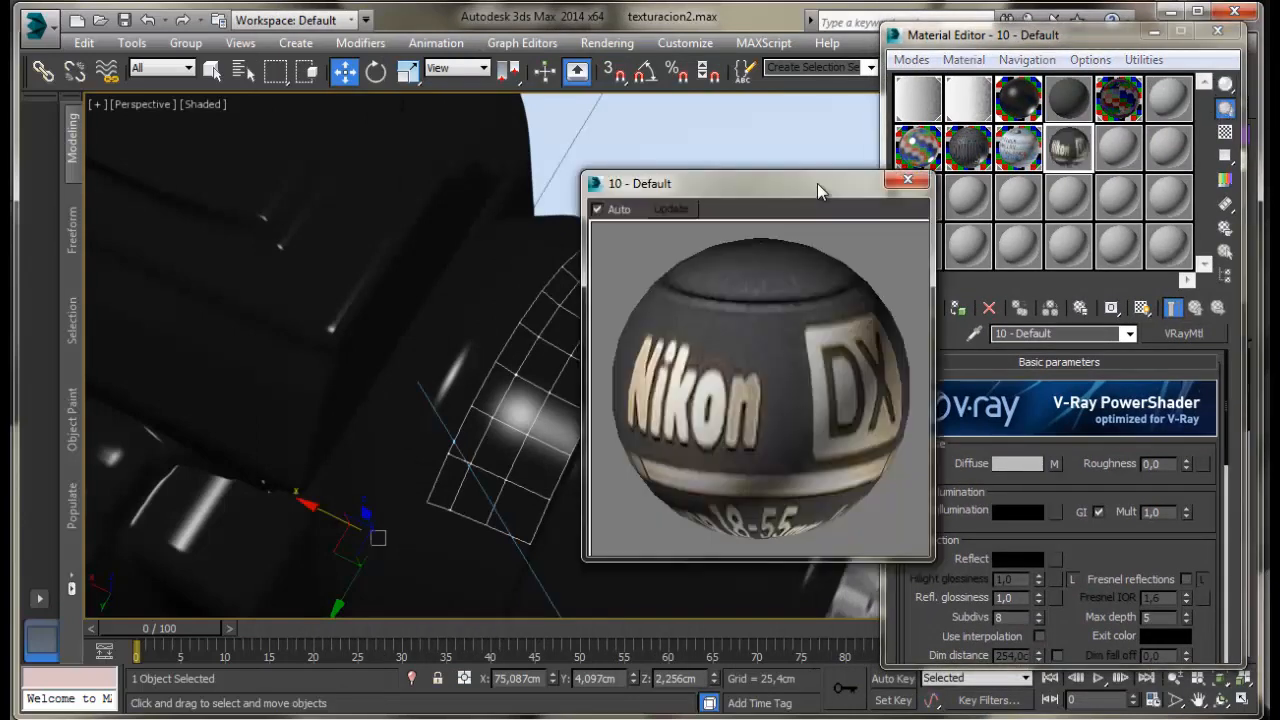
drag(817, 183, 930, 41)
click(1224, 133)
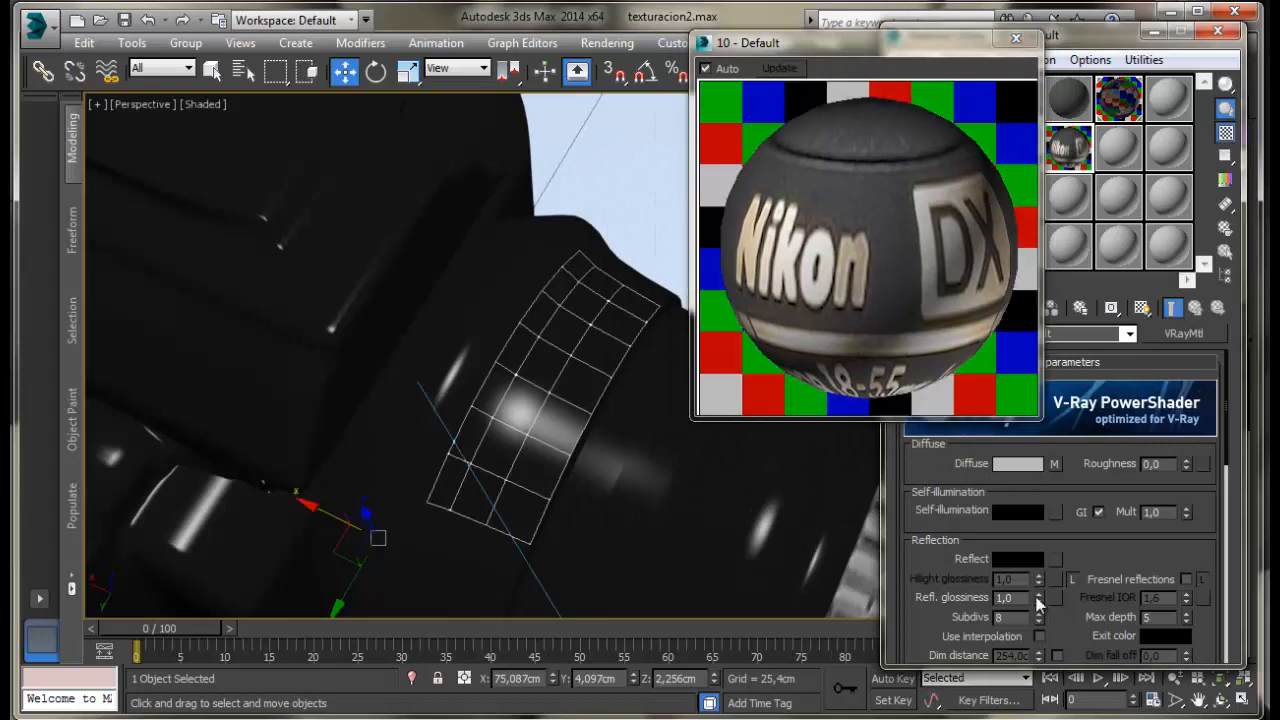
Set the label material's reflection colour to a very dark grey of value 7 and close the enlarged preview.
click(1037, 559)
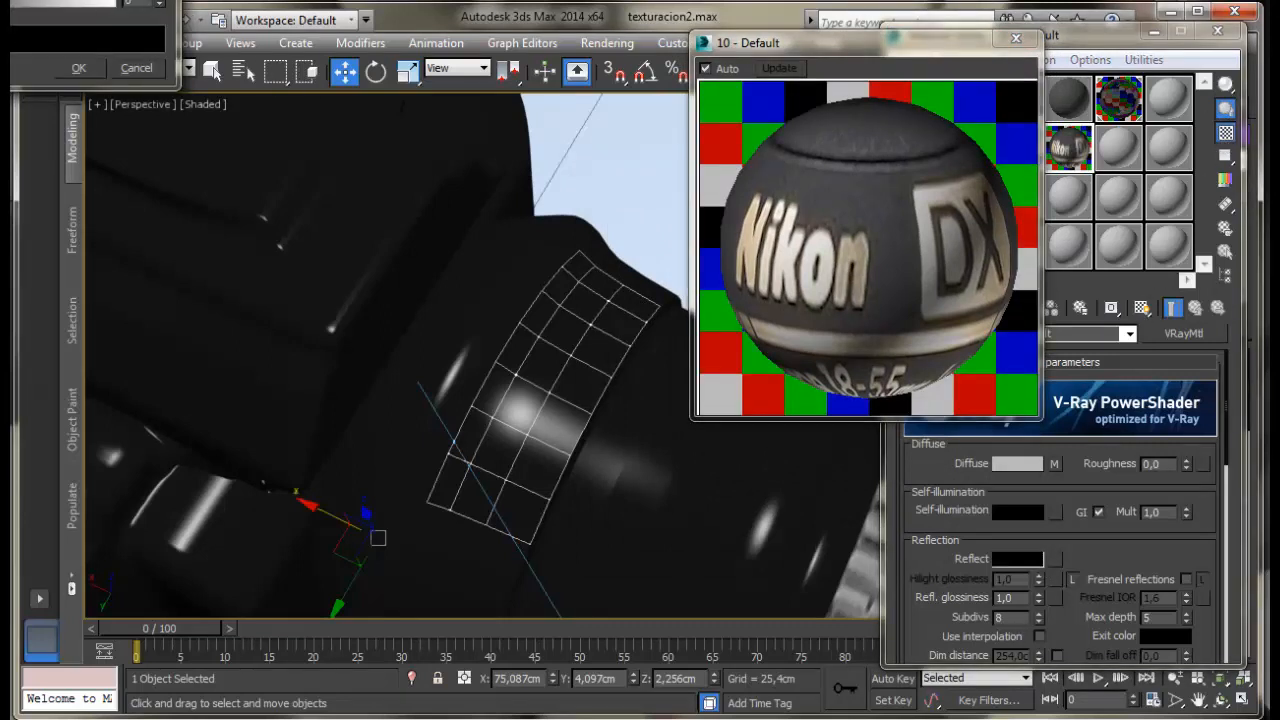
drag(0, 0, 459, 305)
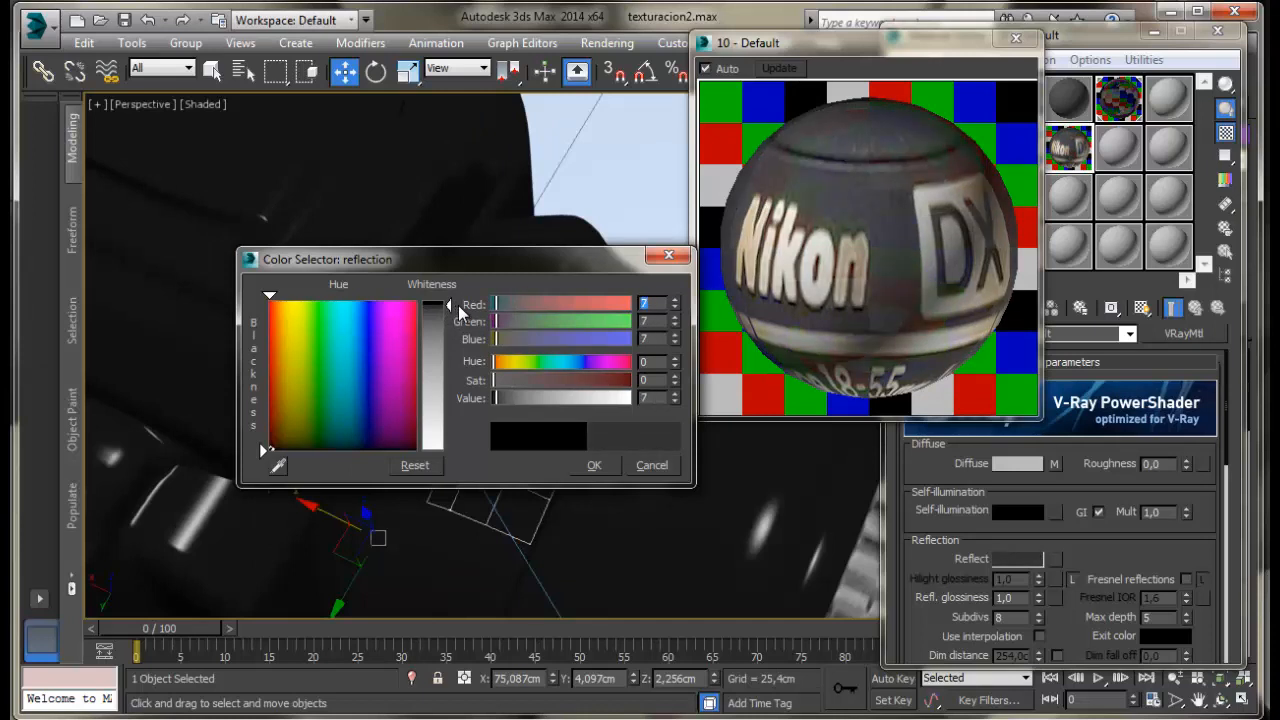
click(587, 466)
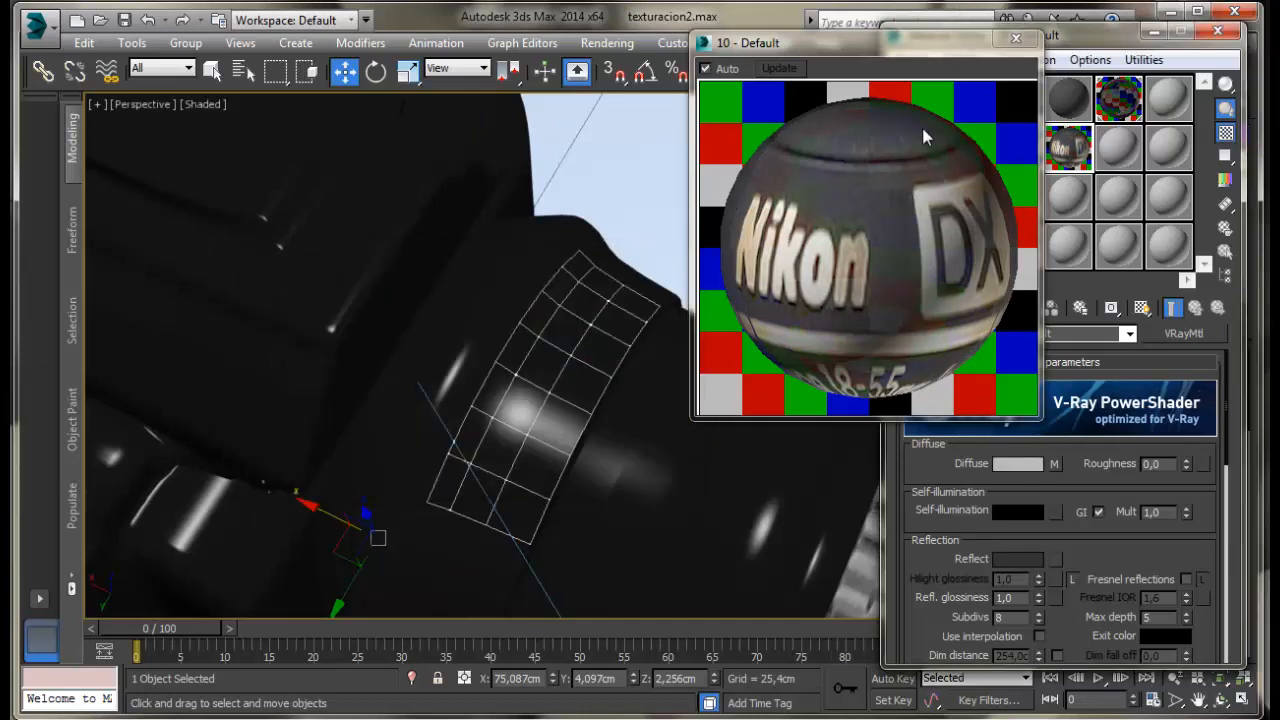
click(1014, 41)
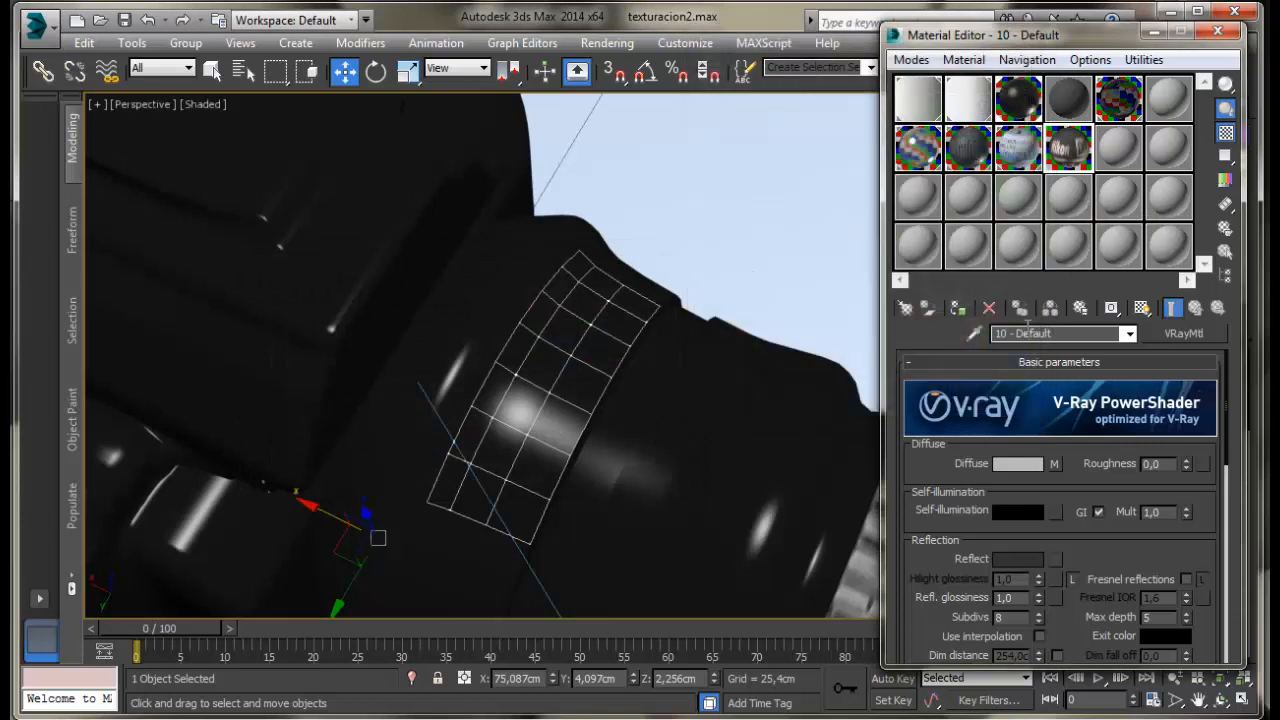
Assign the label material to patch 5, display its map in the viewport and close the Material Editor.
click(958, 308)
click(1141, 308)
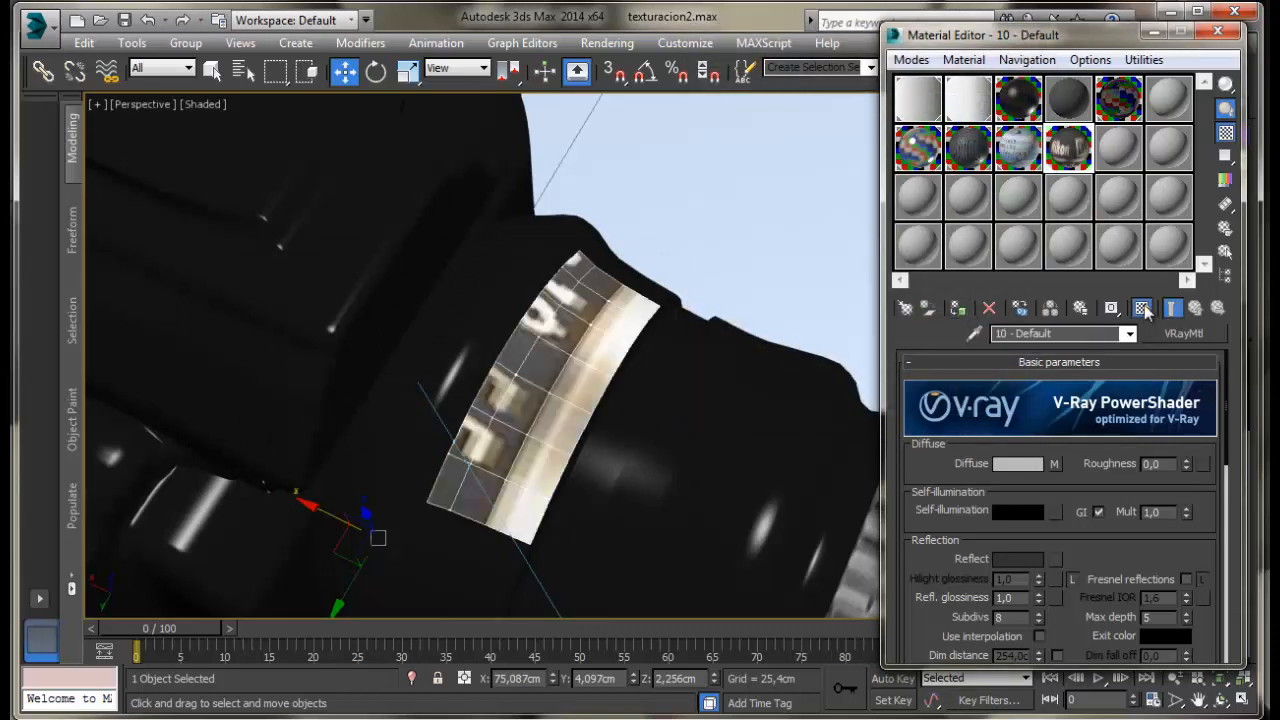
click(1217, 31)
Add a UVW Map modifier with Box mapping to patch 5.
click(1240, 162)
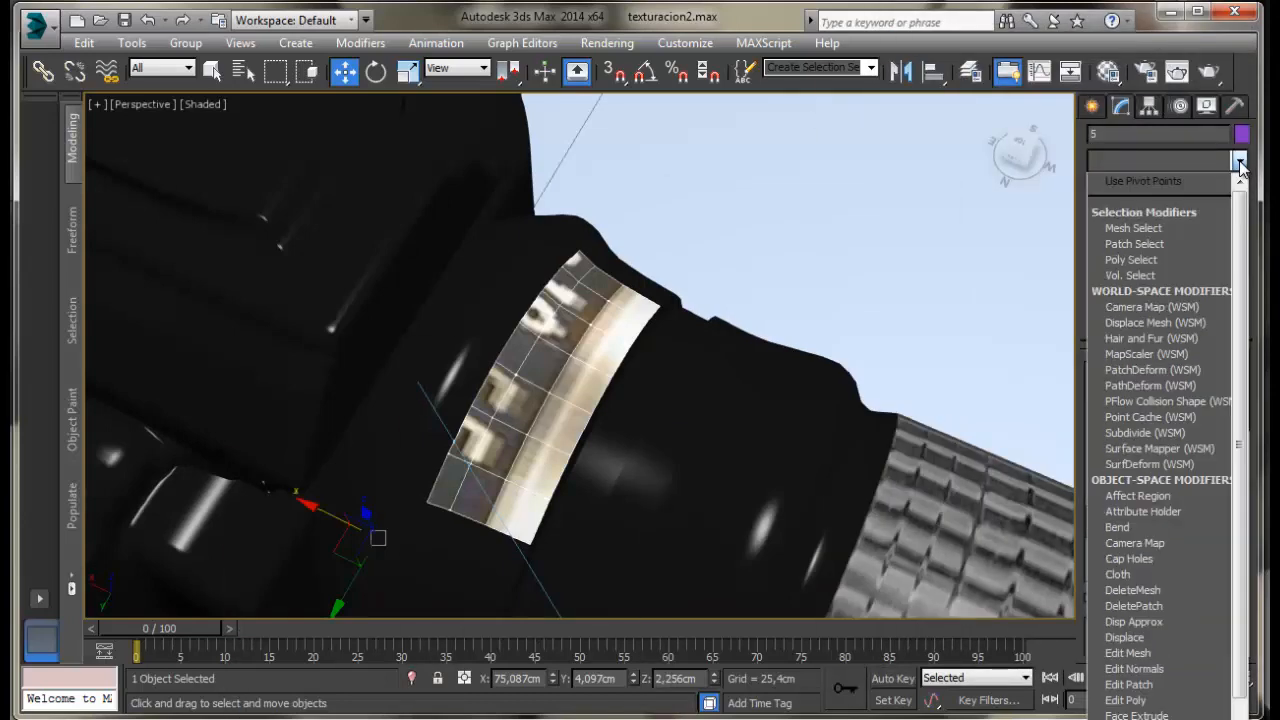
scroll(1220, 692, down, 15)
scroll(1220, 692, down, 5)
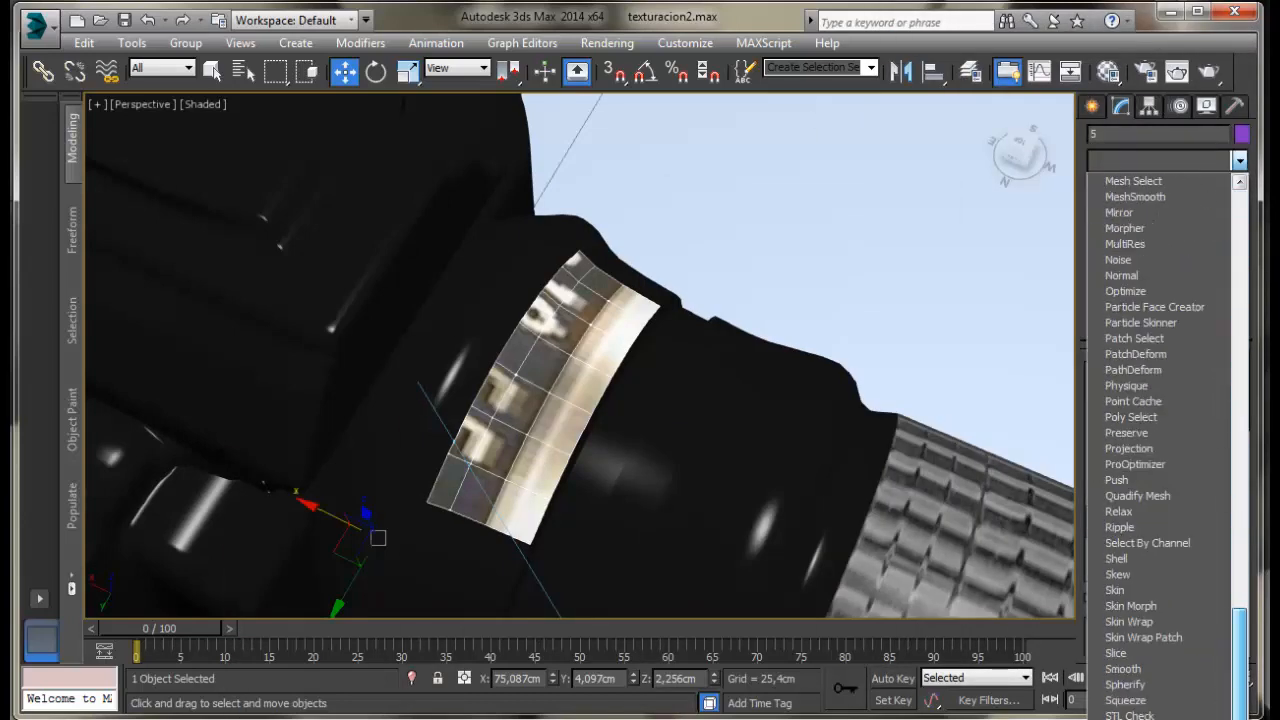
click(1220, 690)
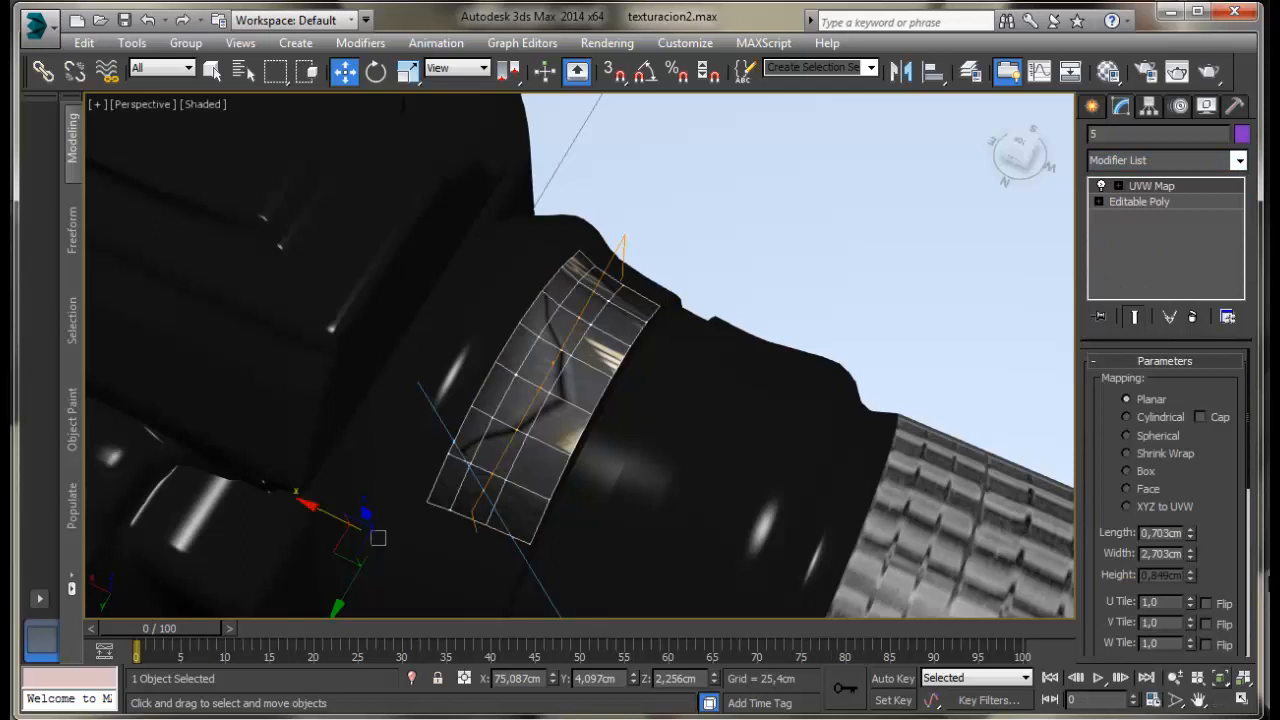
click(1145, 472)
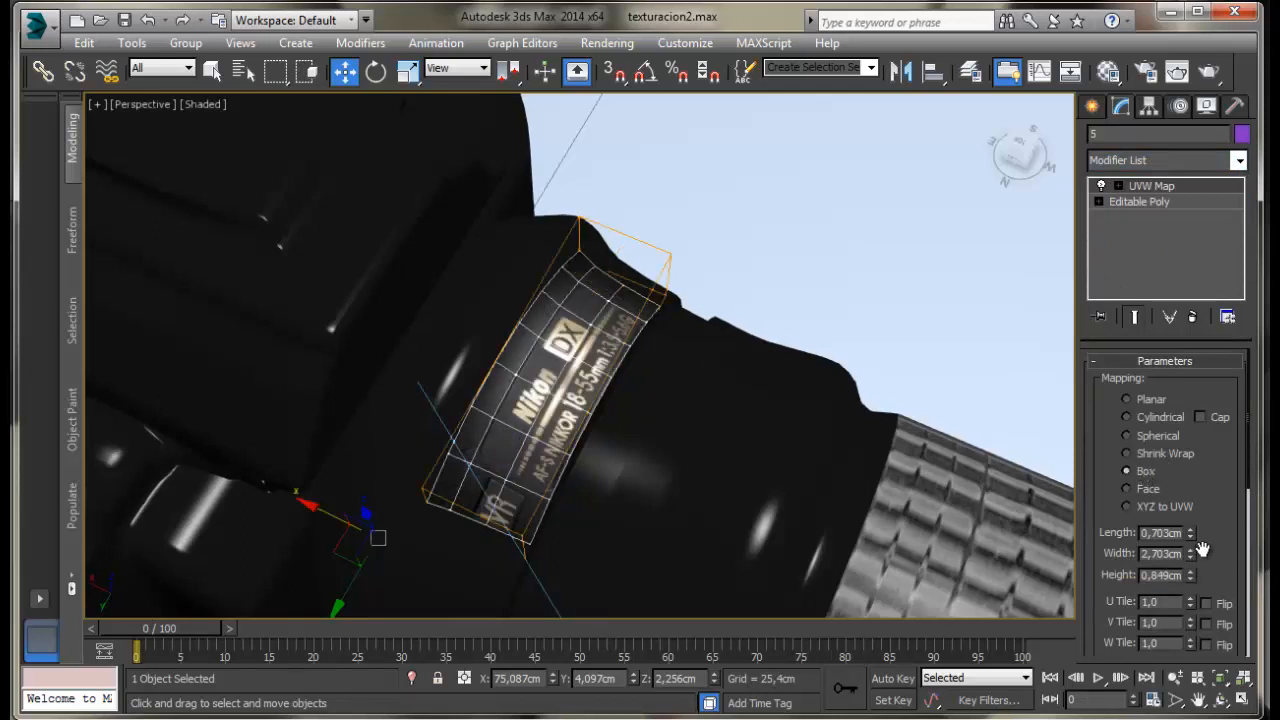
Set the label mapping's length to 0,779 cm, width to 2,571 cm and height to 0,798 cm, and check it on the lens.
drag(1190, 537, 1192, 576)
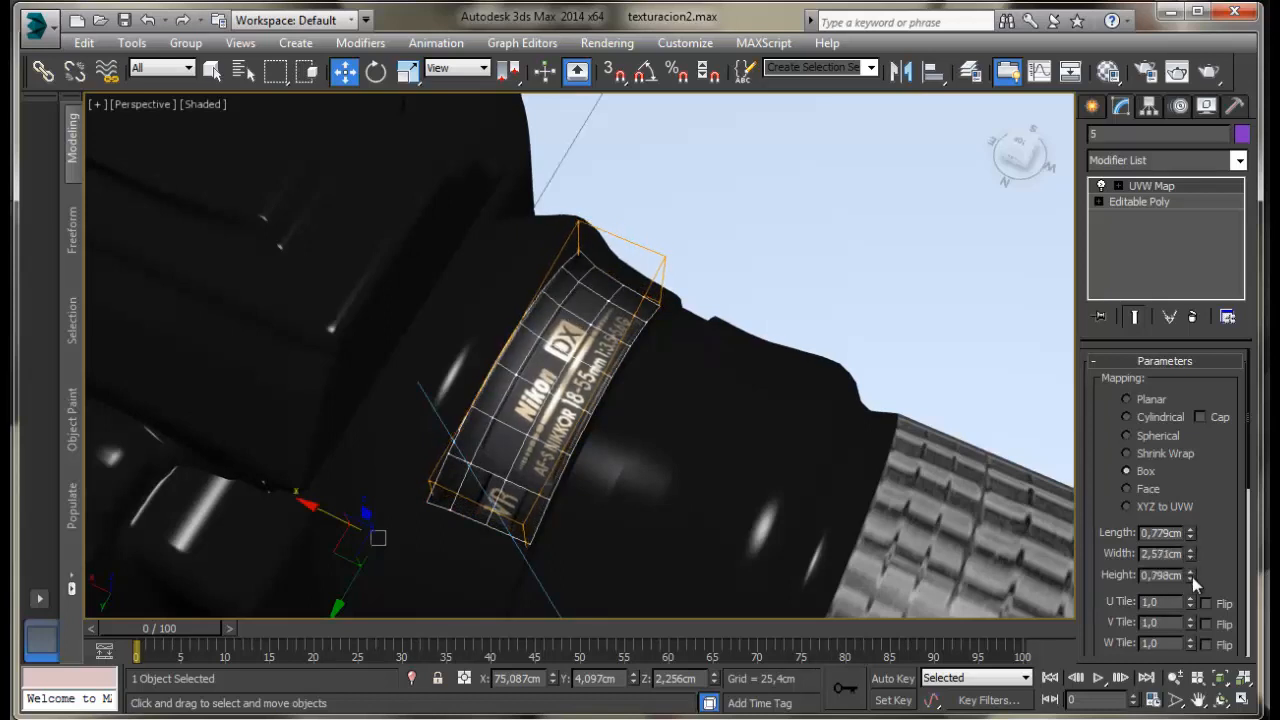
click(841, 305)
scroll(633, 405, down, 5)
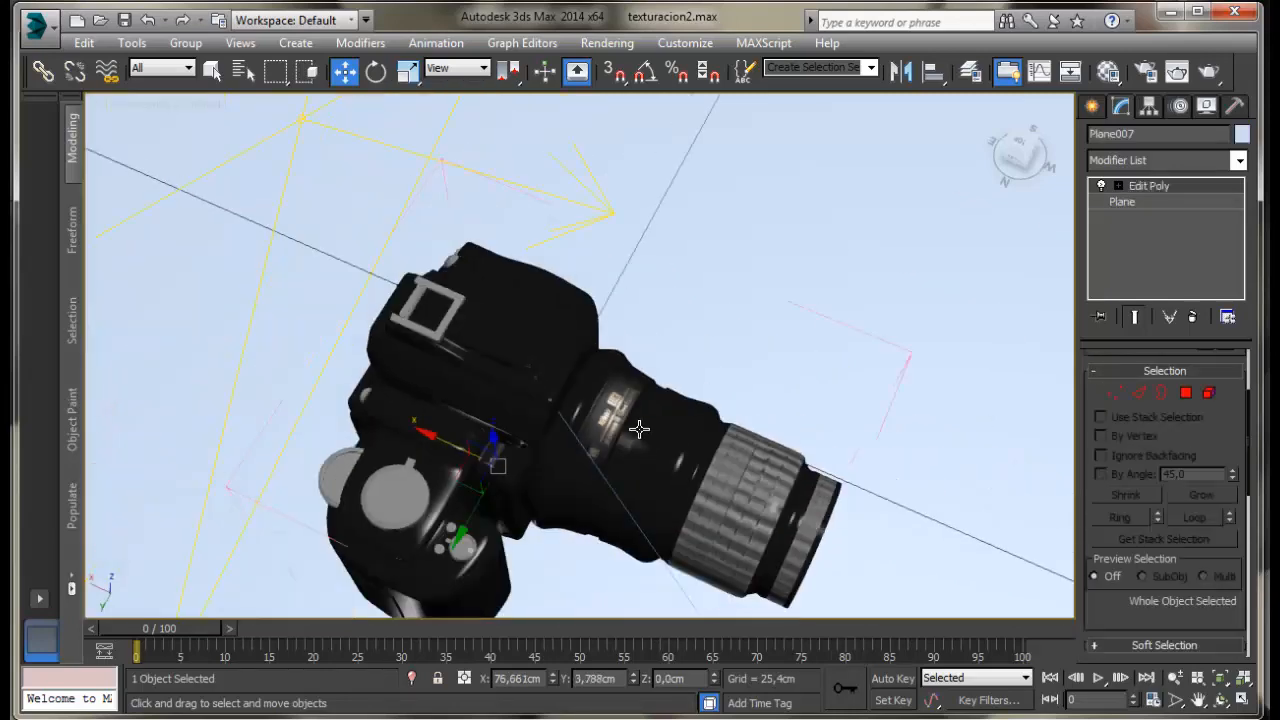
middle_drag(676, 451, 742, 339)
scroll(742, 339, up, 5)
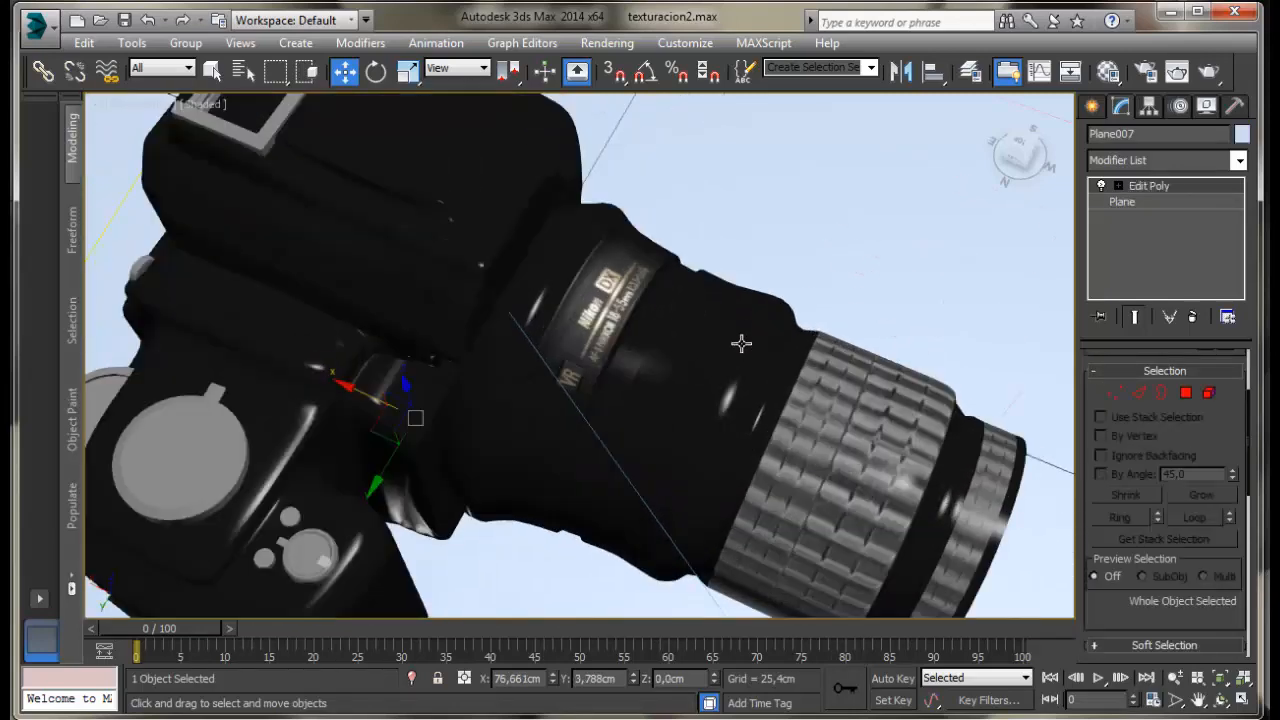
Maximize the V-Ray physical camera view and orbit the camera to look down on the lens label.
click(1243, 700)
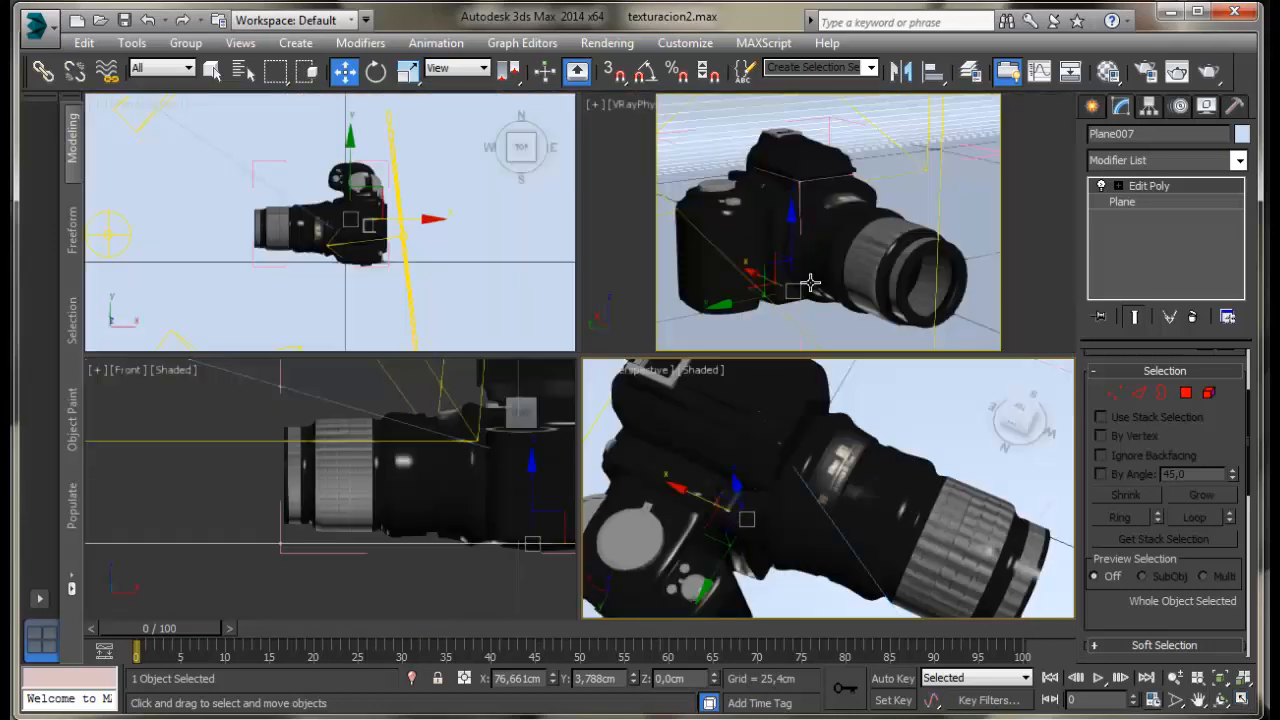
click(792, 243)
click(1220, 700)
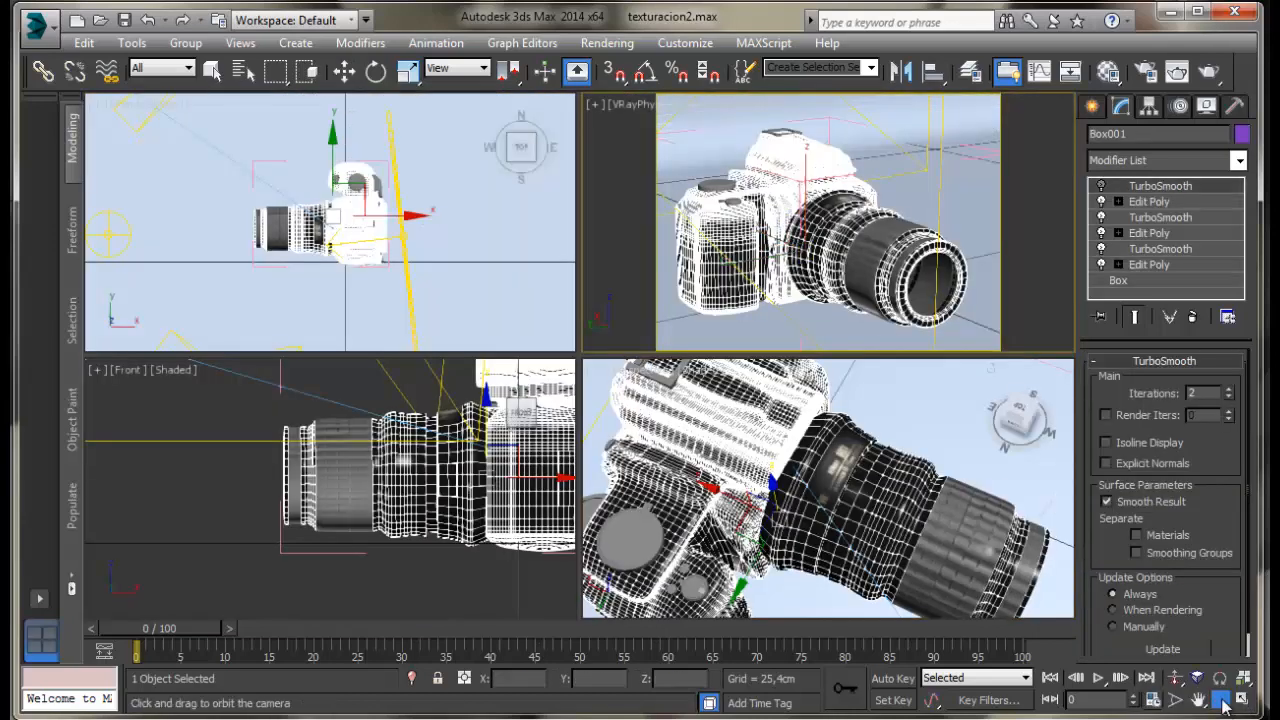
click(1243, 700)
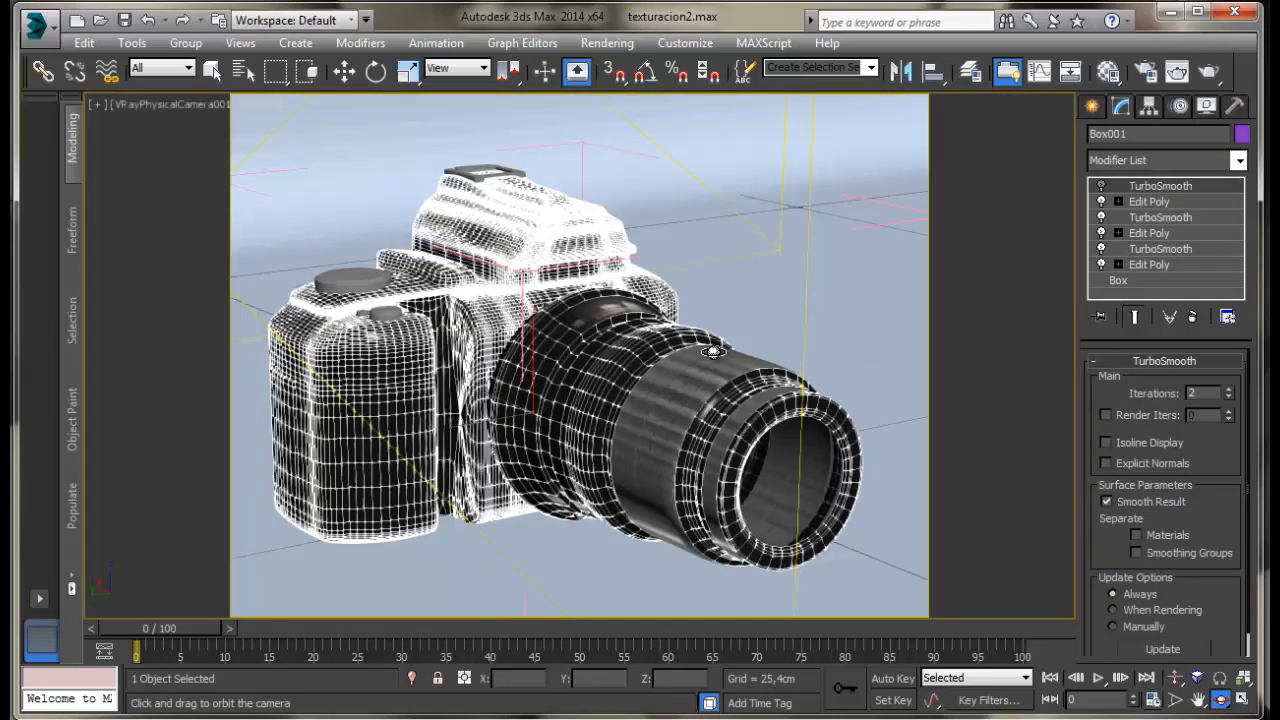
drag(660, 395, 689, 488)
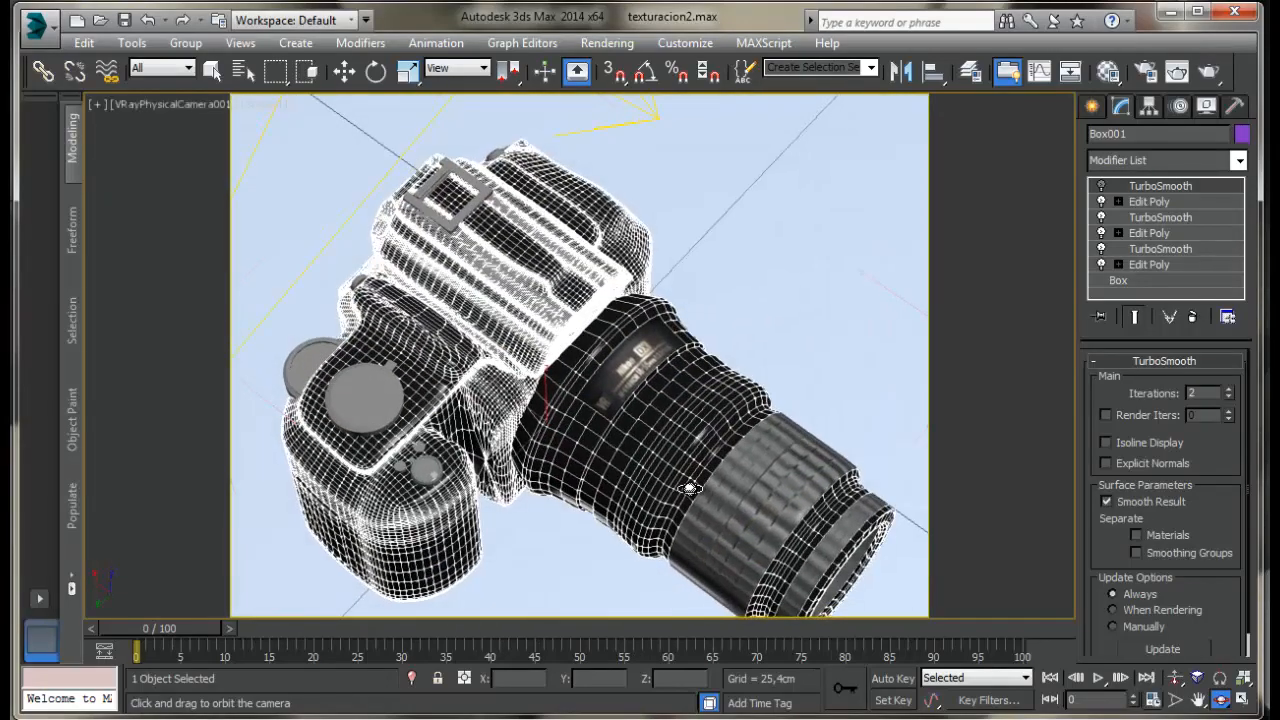
Render the V-Ray camera view and inspect the lens label up close in the frame buffer.
click(1207, 72)
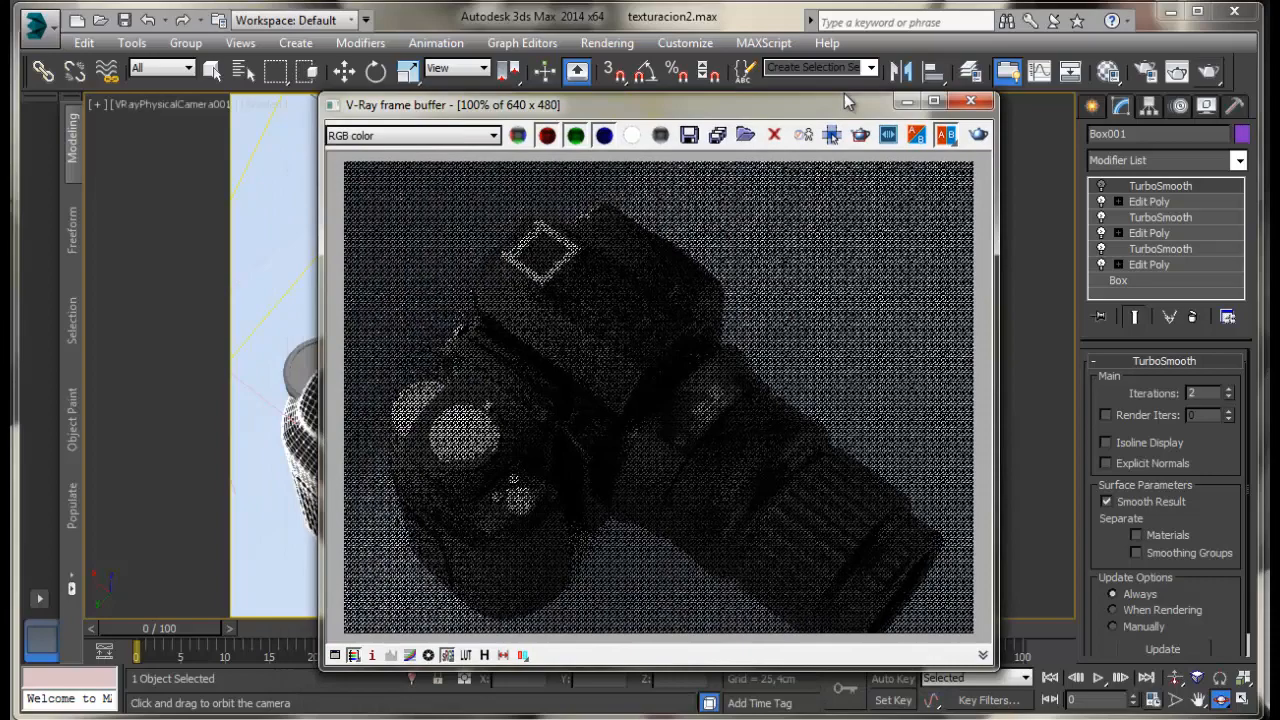
drag(845, 97, 850, 83)
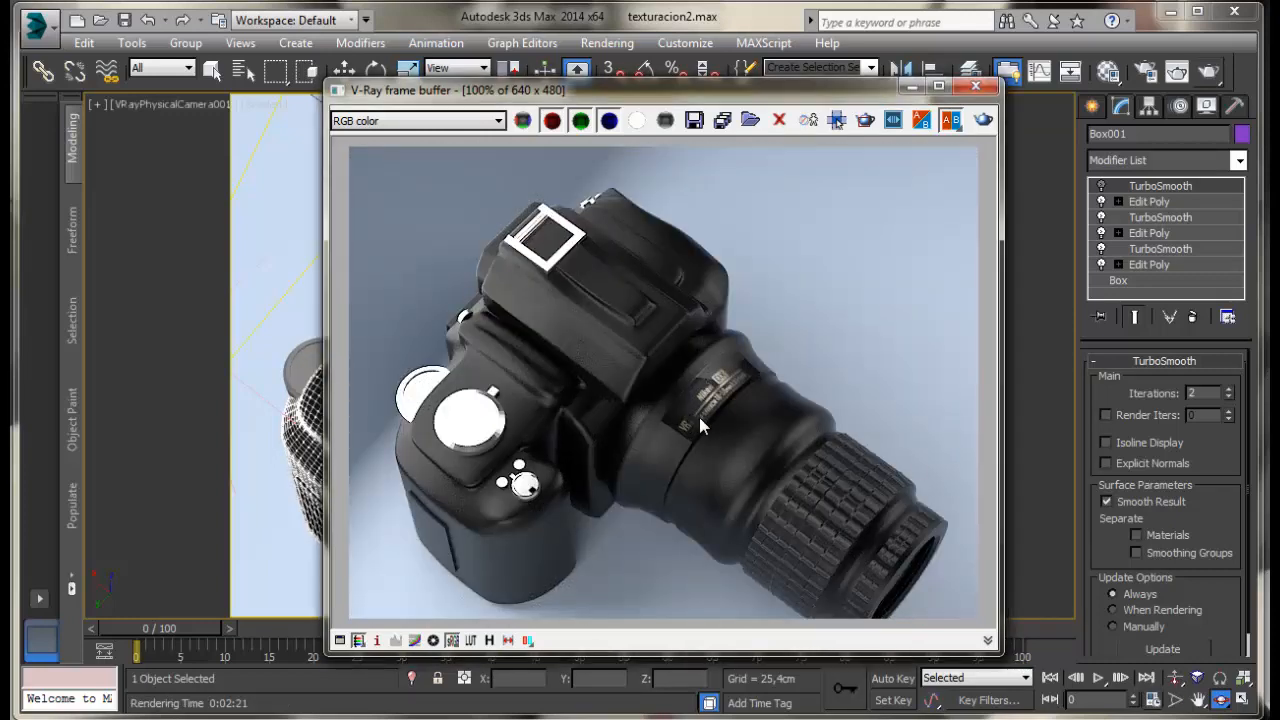
scroll(698, 425, up, 1)
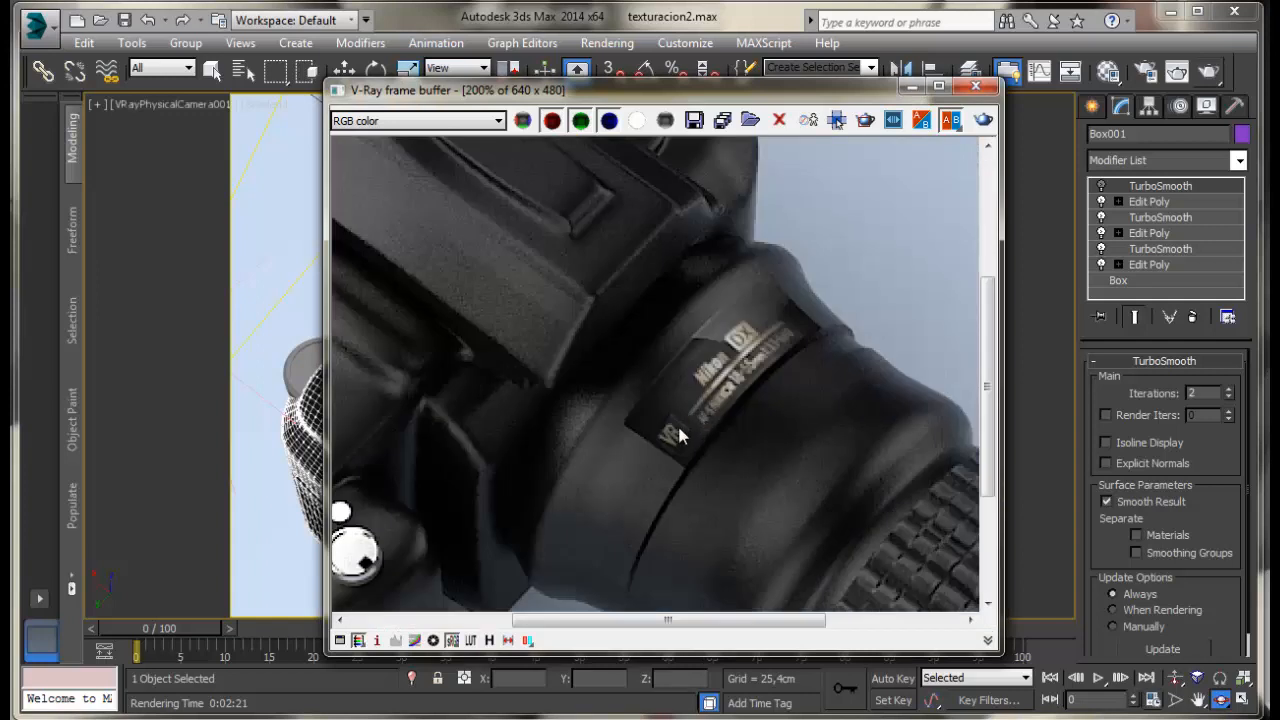
scroll(678, 436, down, 1)
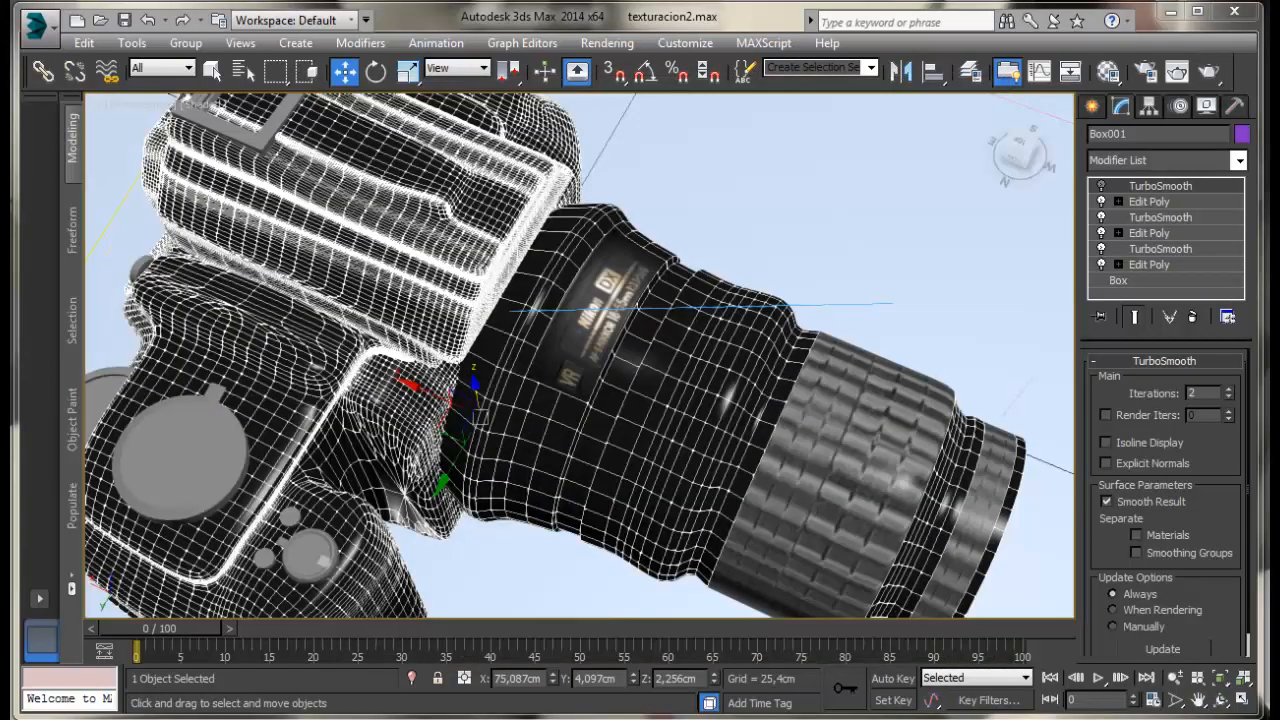
alt+middle_drag(623, 442, 881, 318)
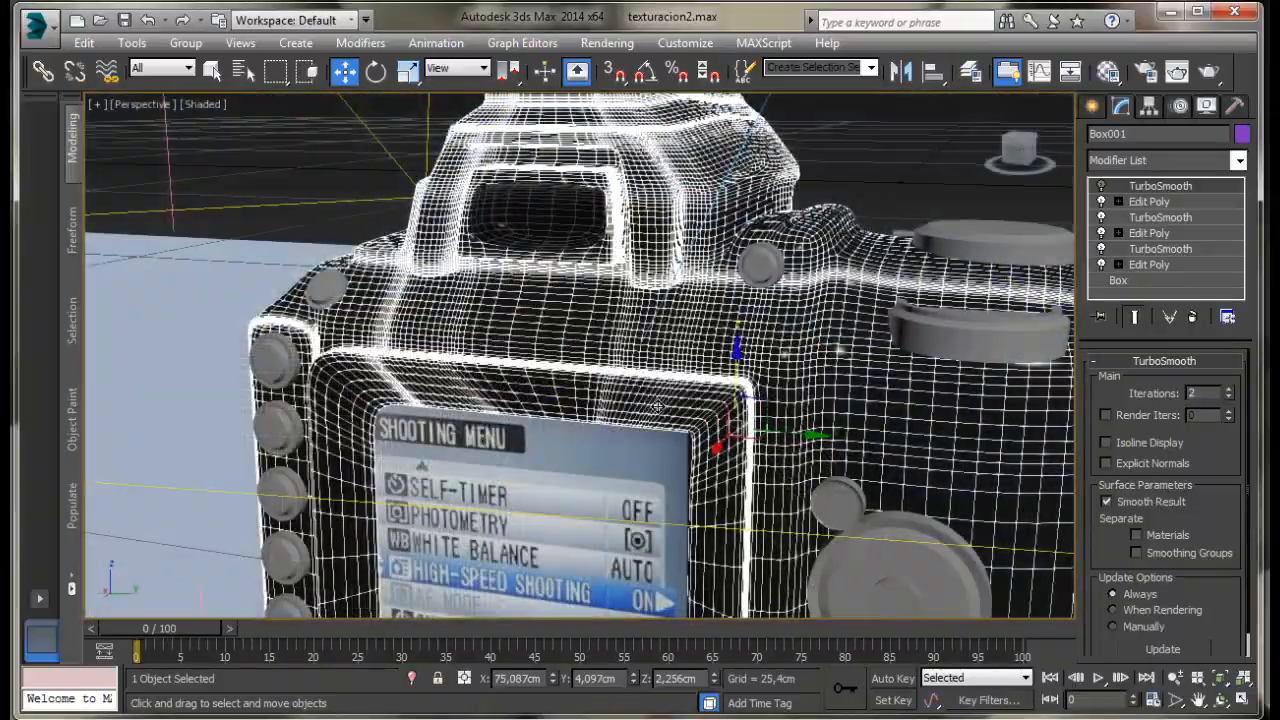
scroll(657, 408, down, 2)
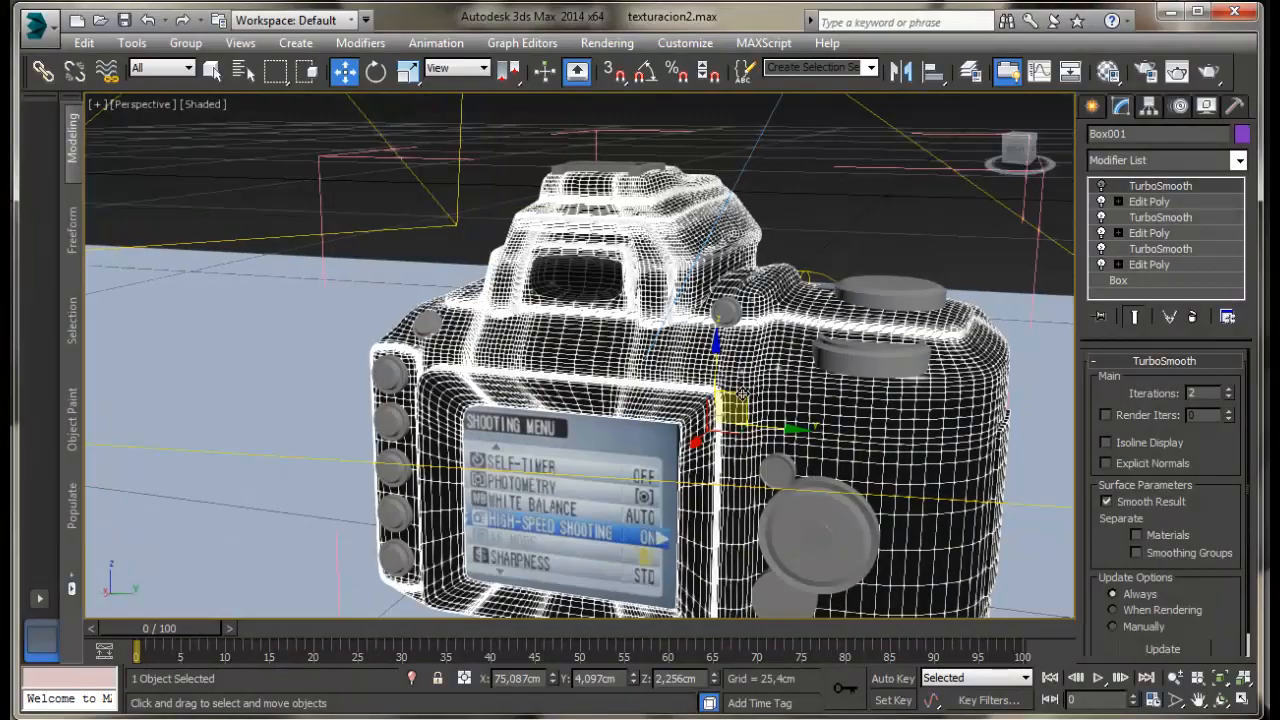
alt+middle_drag(741, 393, 680, 421)
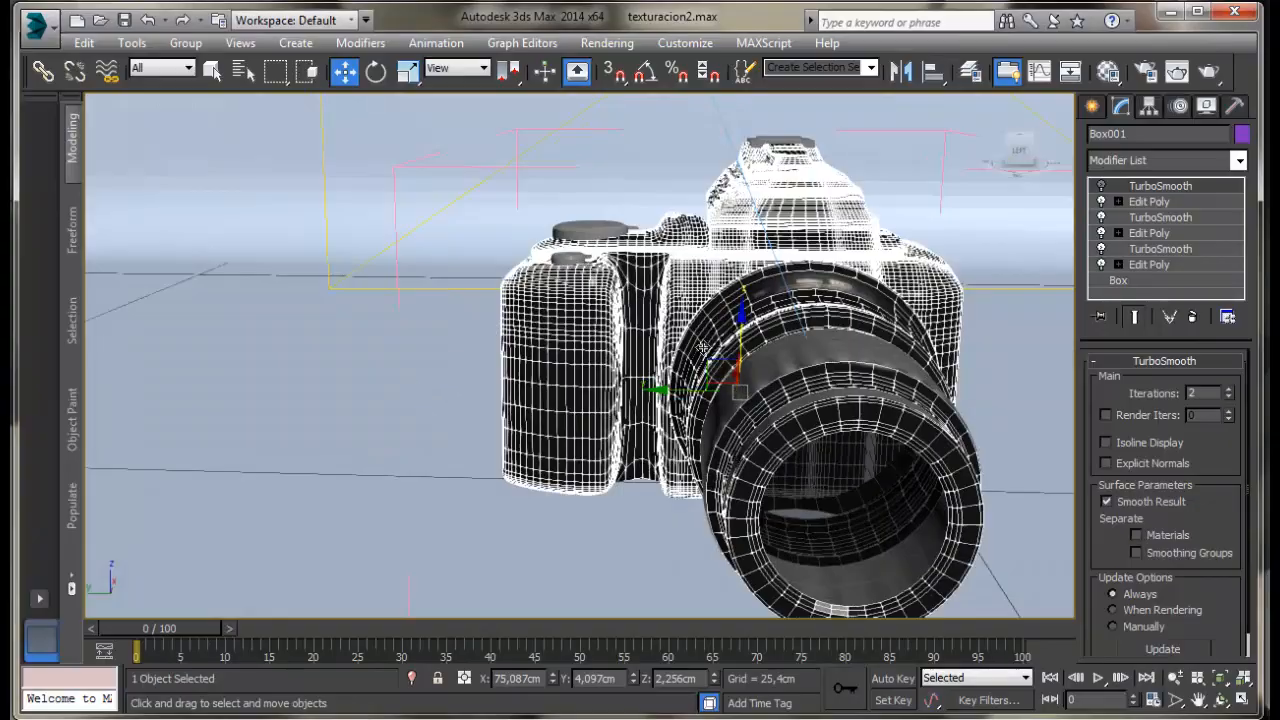
Enter polygon level in the camera body's uppermost Edit Poly modifier and switch to the four-viewport layout.
alt+middle_drag(420, 394, 706, 404)
alt+middle_drag(713, 350, 600, 365)
scroll(577, 371, up, 5)
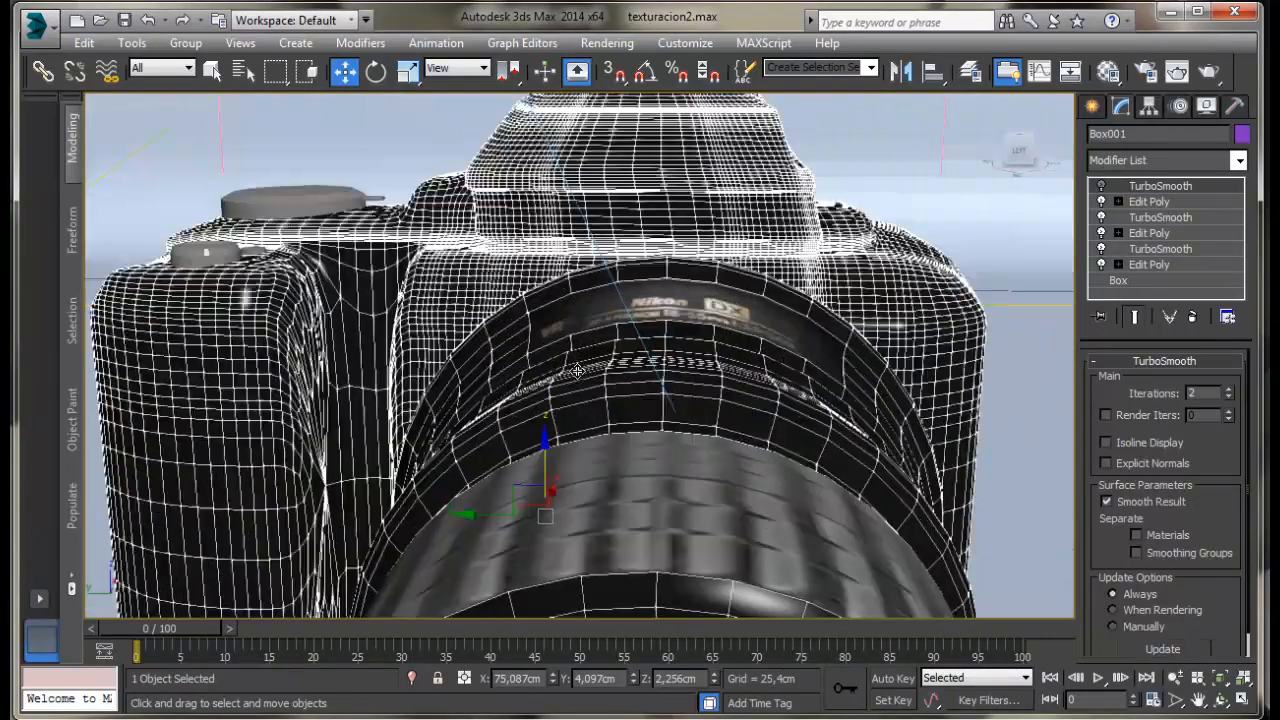
alt+middle_drag(560, 297, 679, 594)
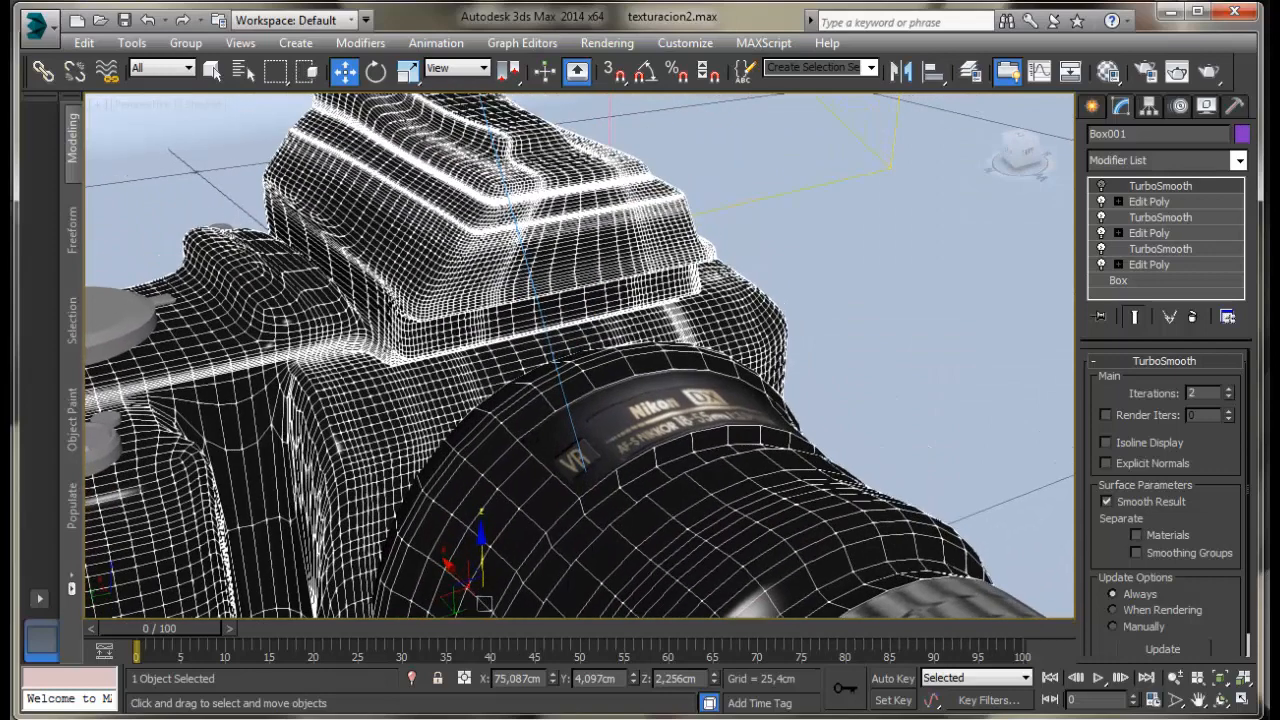
click(1152, 202)
click(1187, 393)
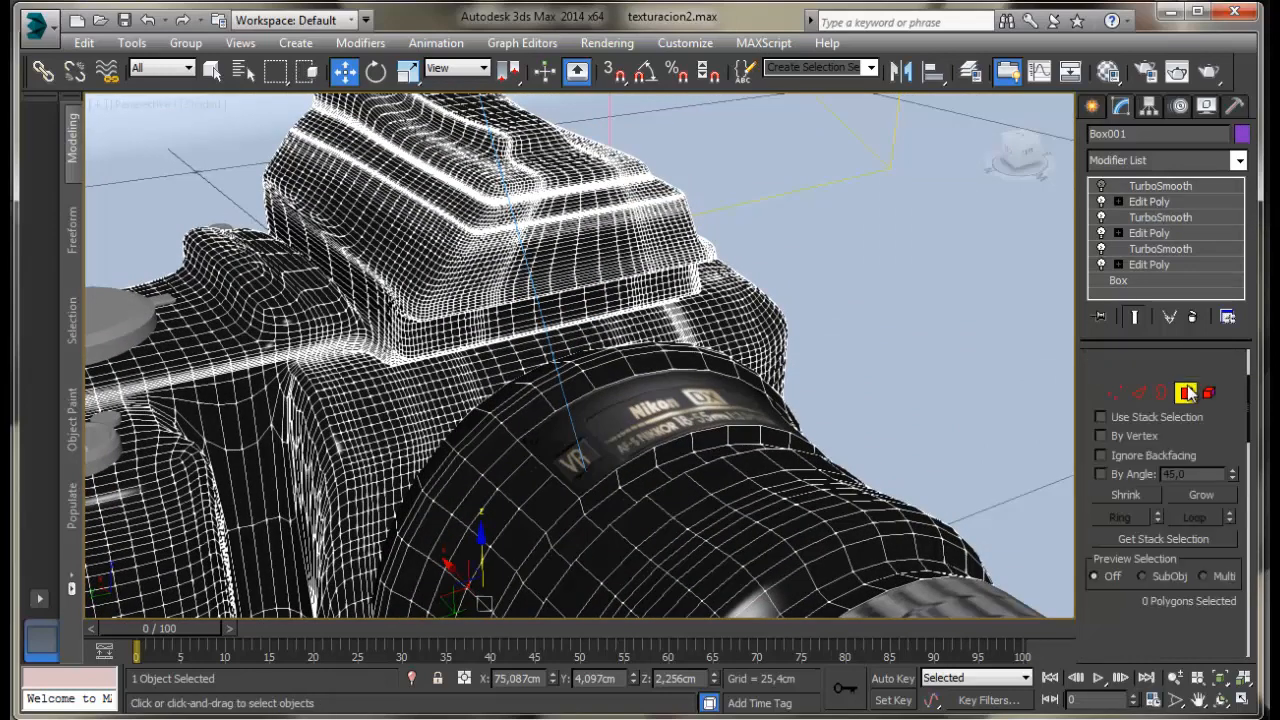
click(1243, 701)
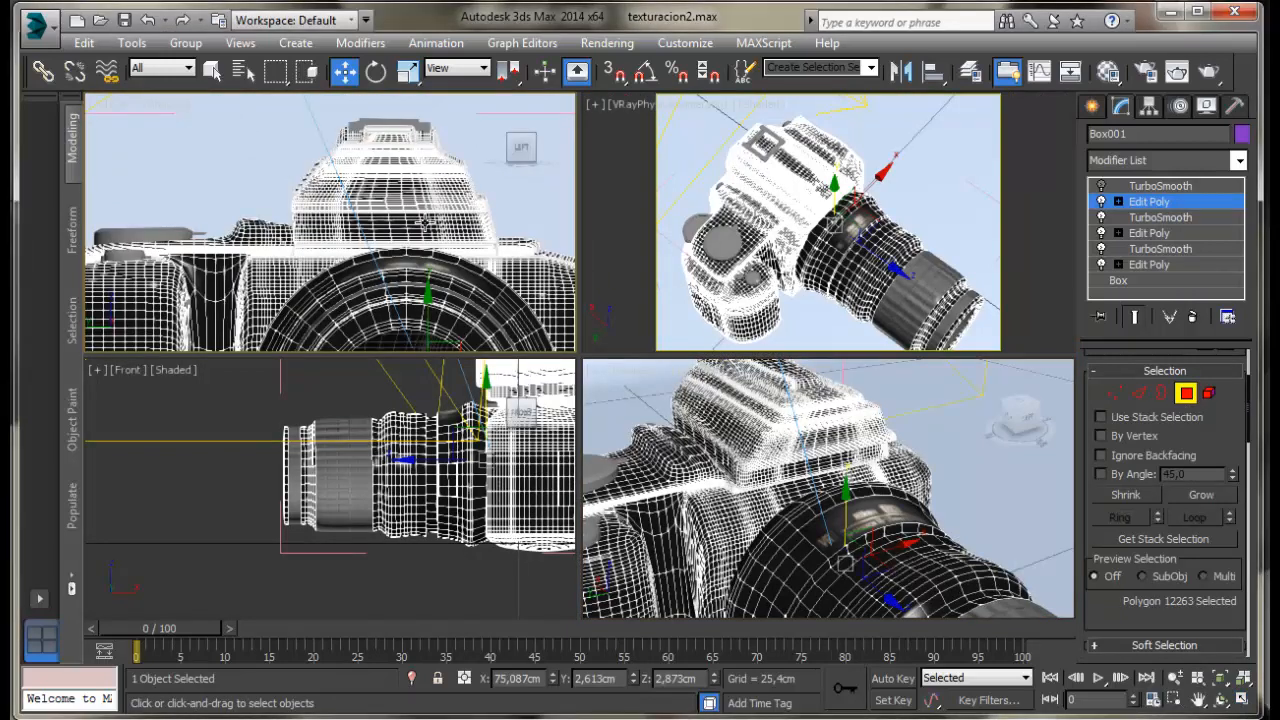
Select a polygon on the front of the flash housing above the lens and grow the selection to cover most of that sloped face.
scroll(440, 207, down, 2)
scroll(417, 207, up, 4)
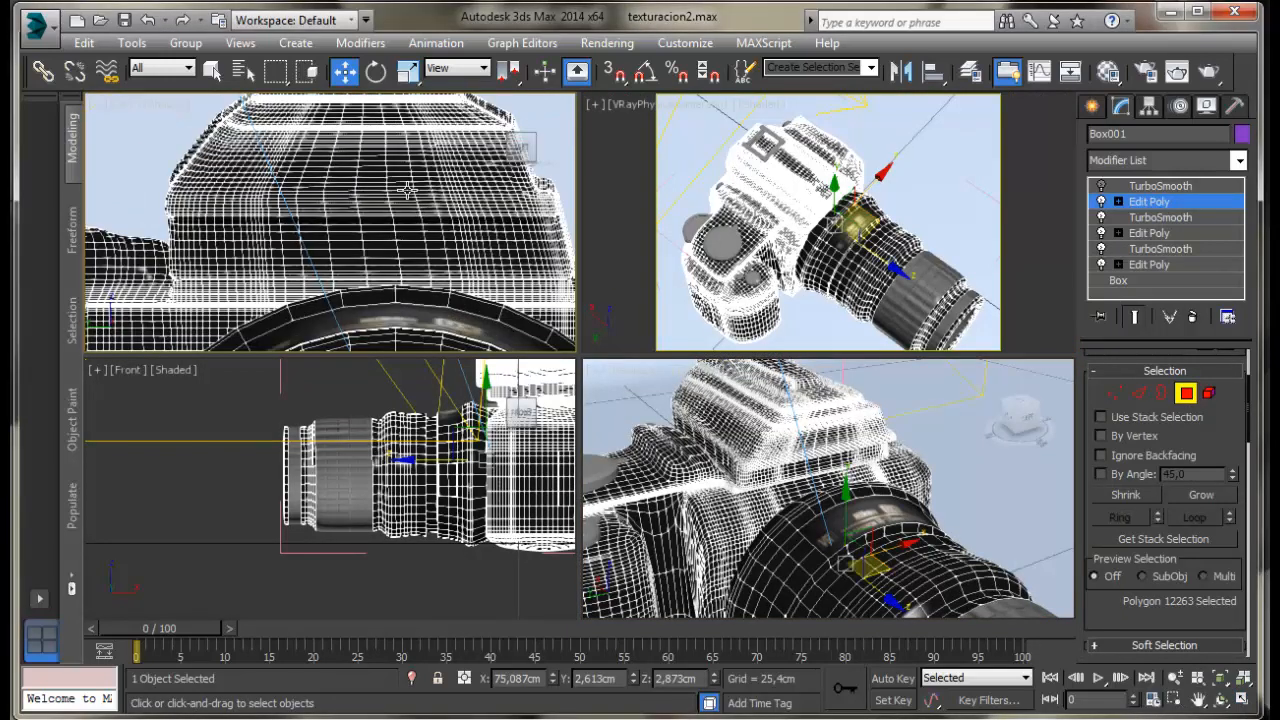
middle_drag(405, 197, 385, 247)
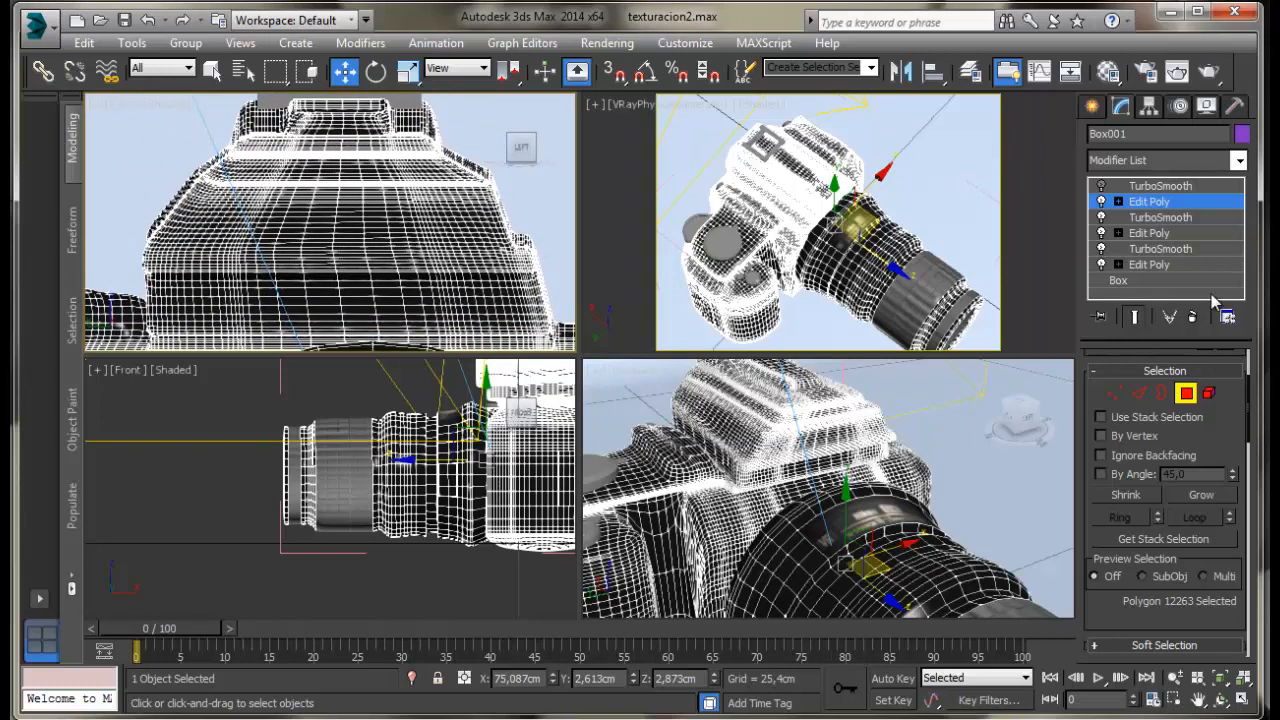
click(331, 244)
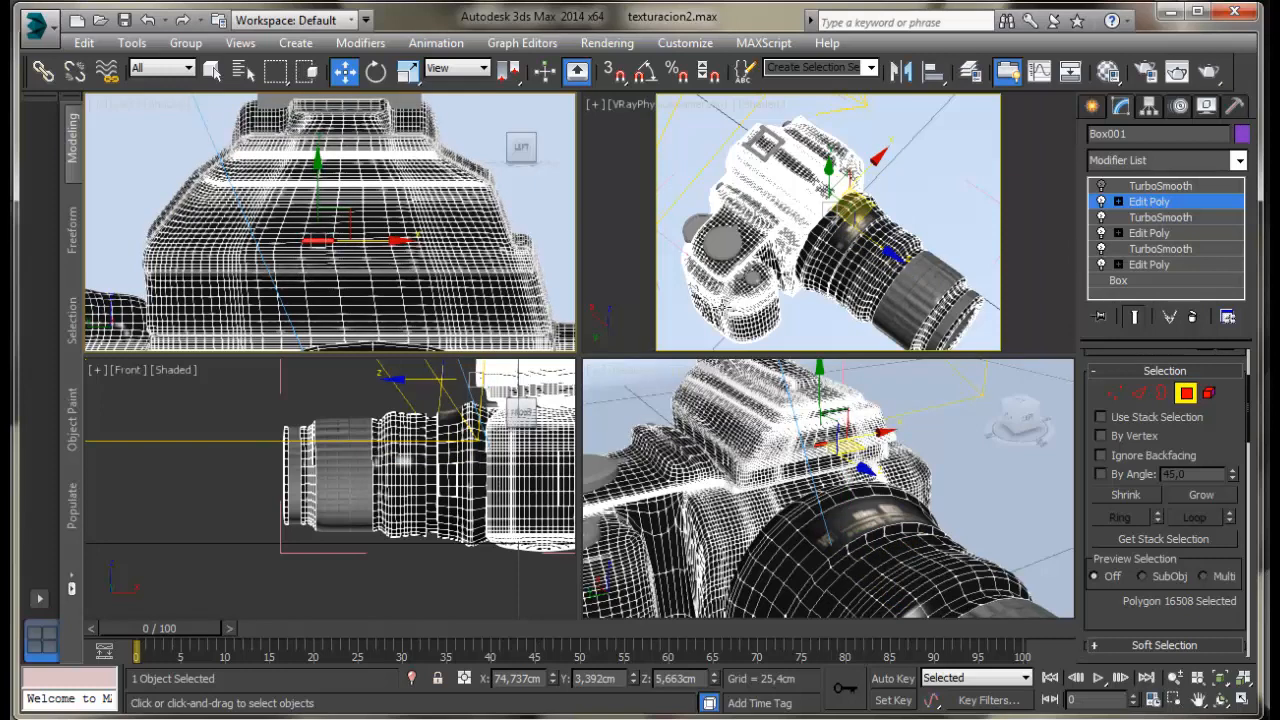
click(1205, 496)
click(1205, 496)
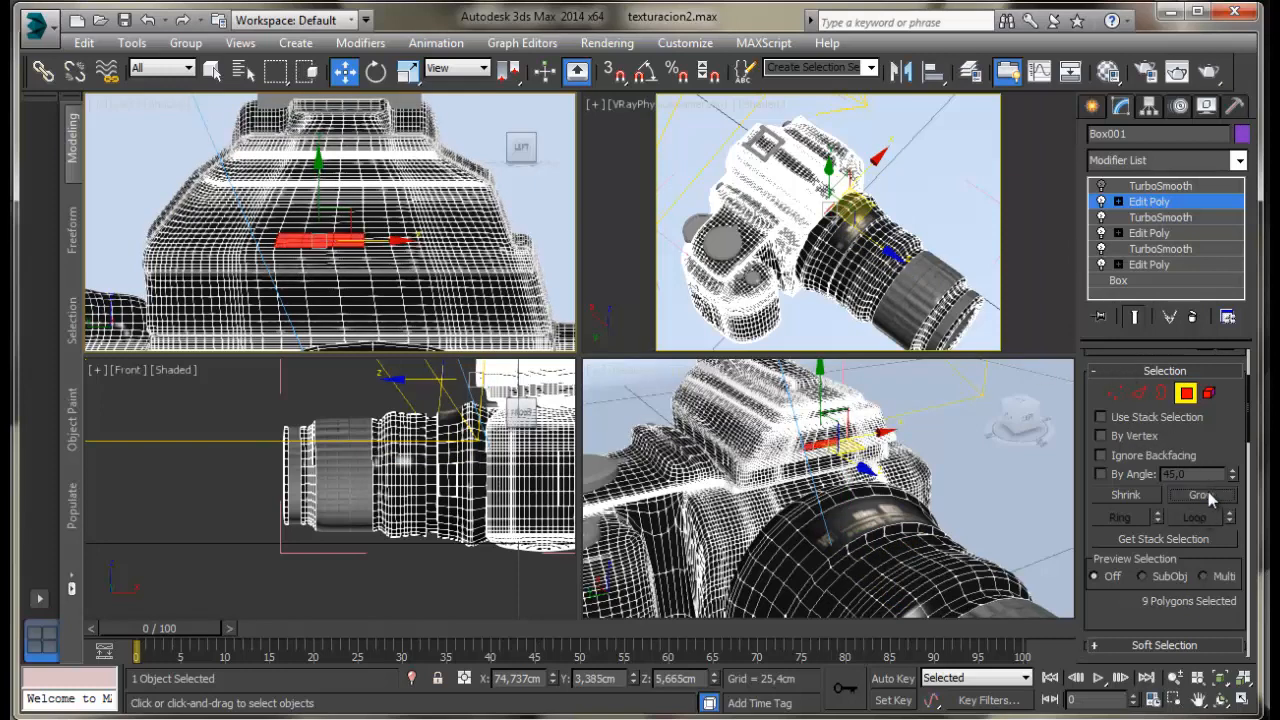
click(1205, 496)
click(1207, 497)
click(1208, 498)
click(1208, 498)
click(1208, 498)
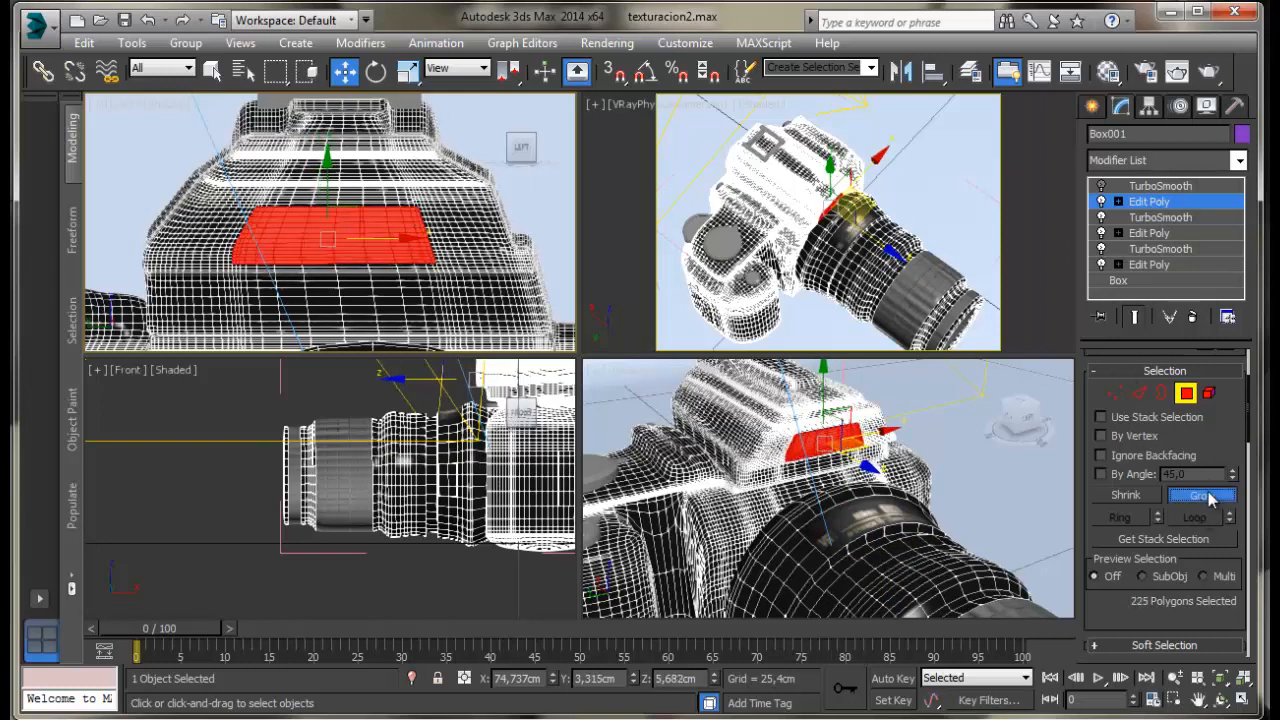
click(1208, 498)
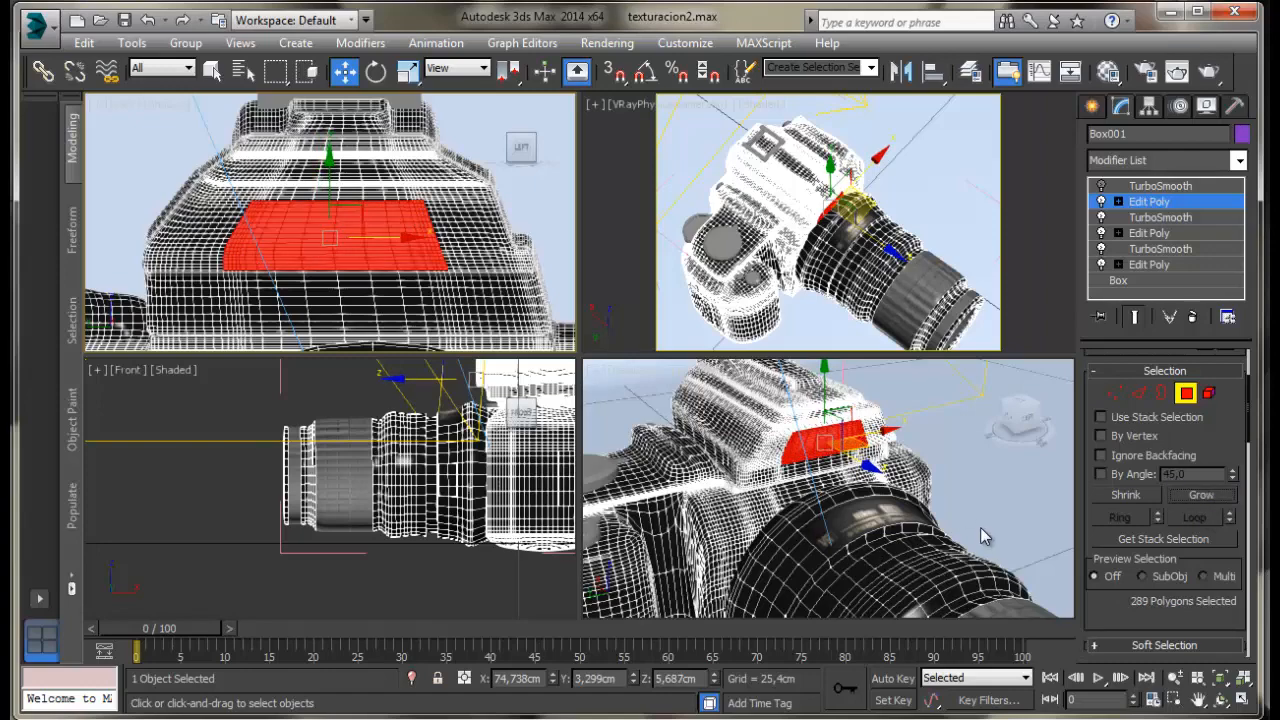
alt+middle_drag(980, 527, 1004, 453)
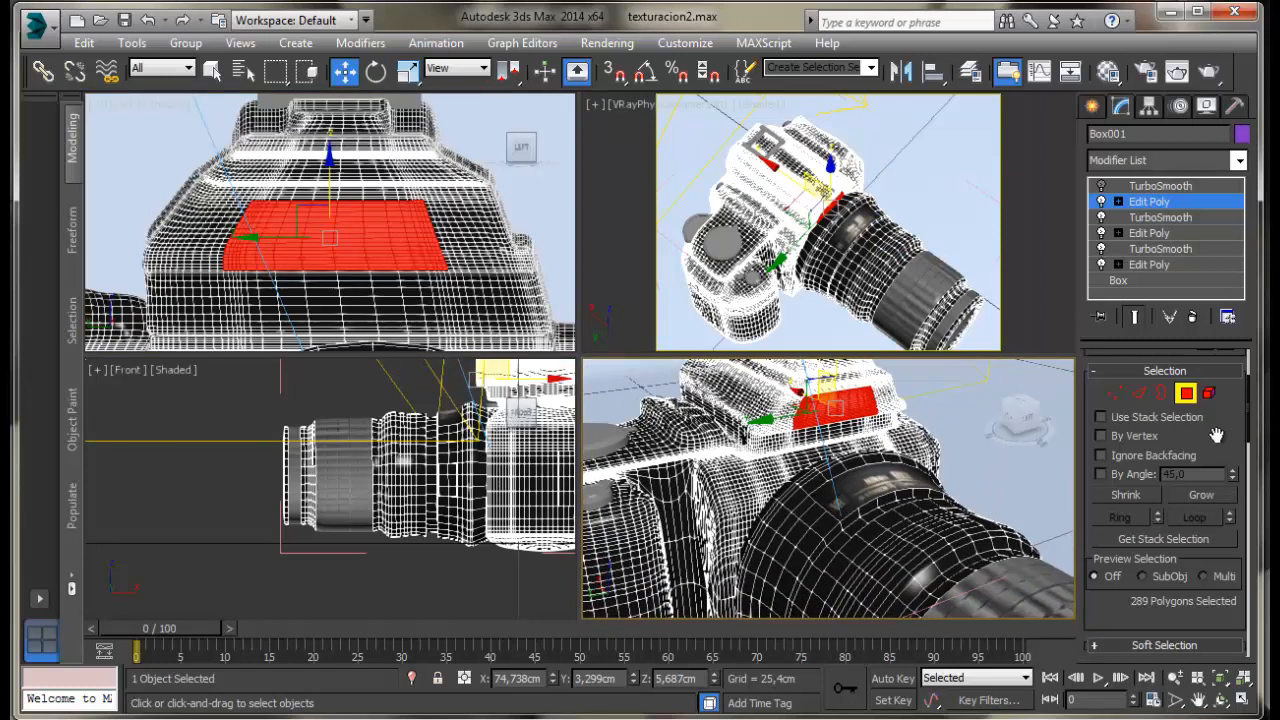
click(1208, 497)
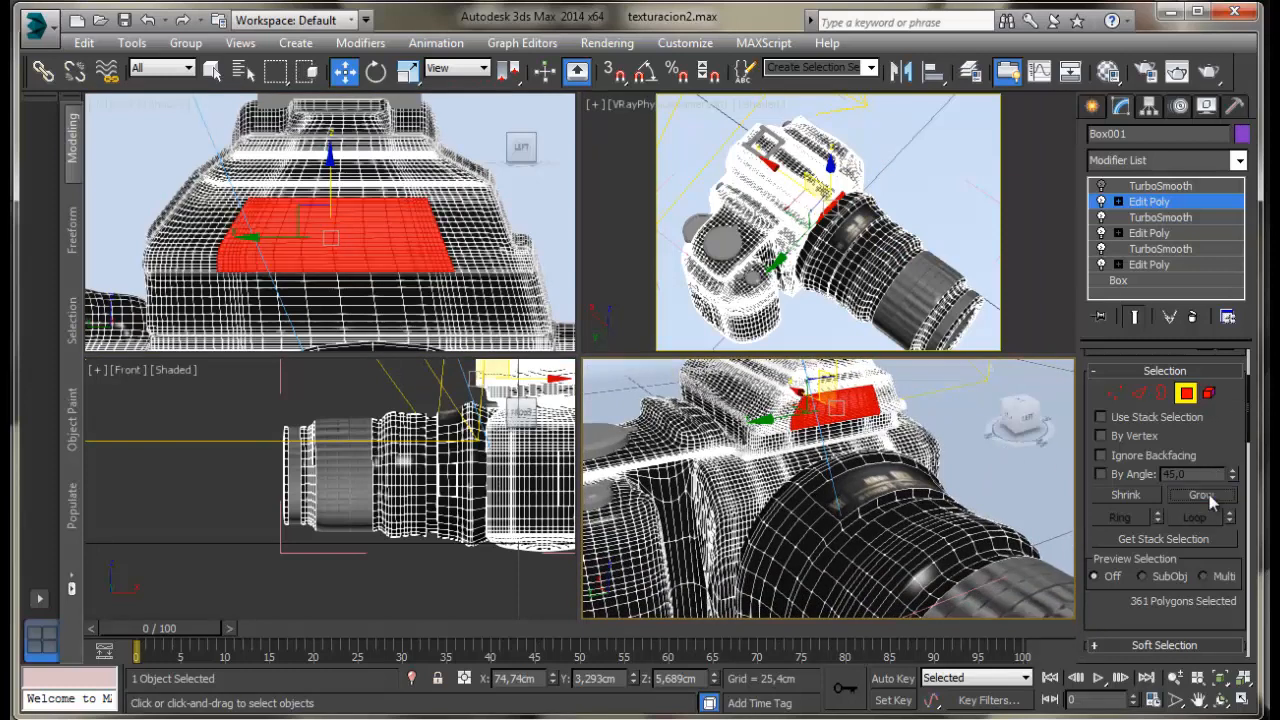
click(1208, 497)
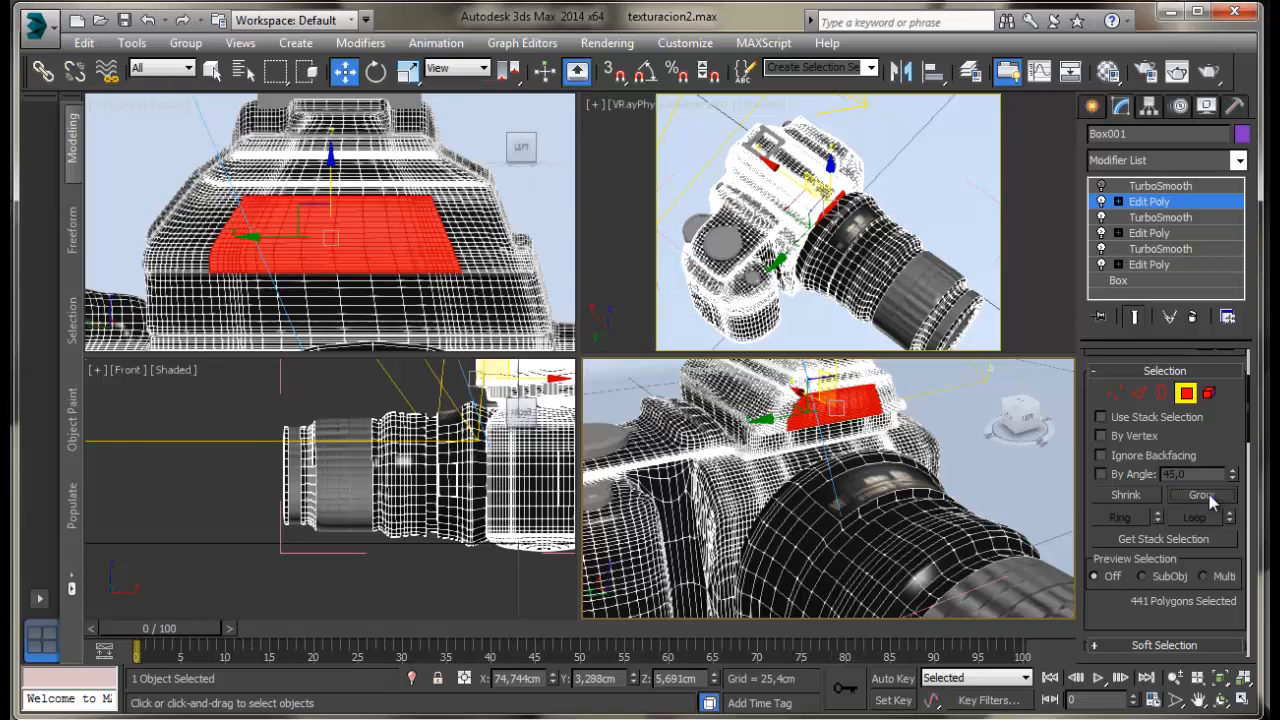
click(1208, 497)
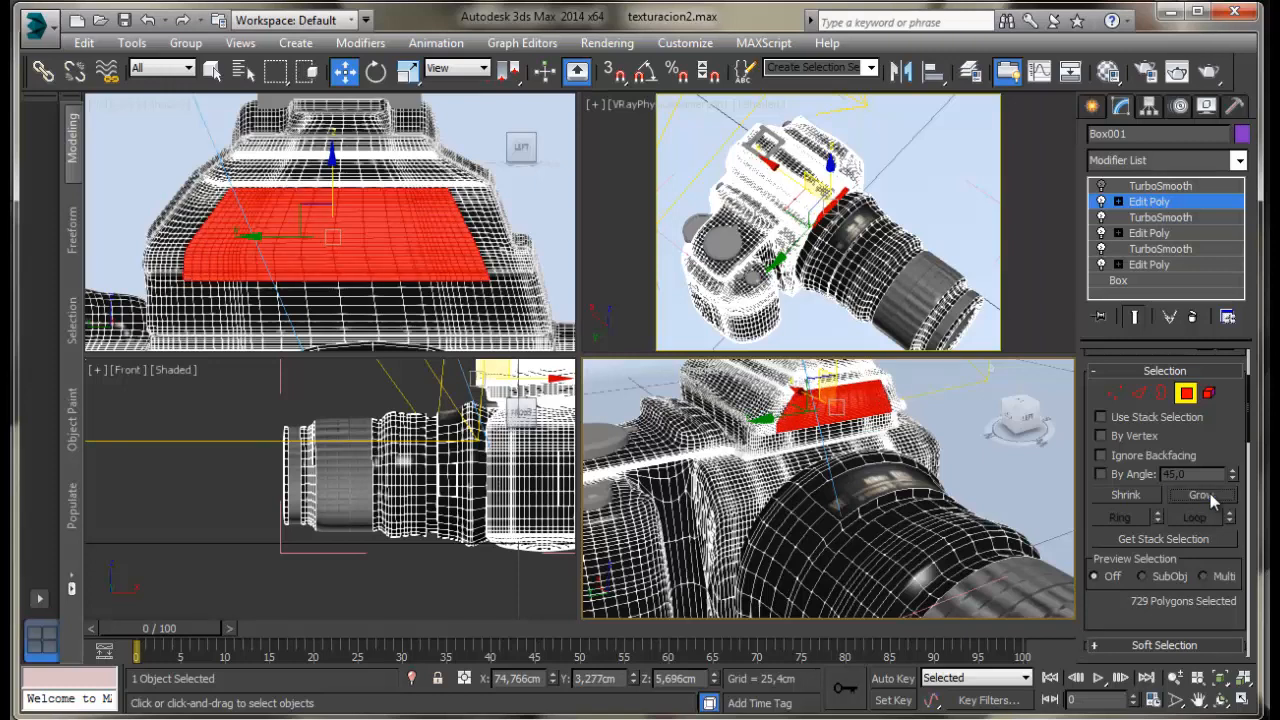
Detach the selected flash housing polygons as an object named 6, leave polygon level and select the new patch.
drag(1205, 612, 1240, 64)
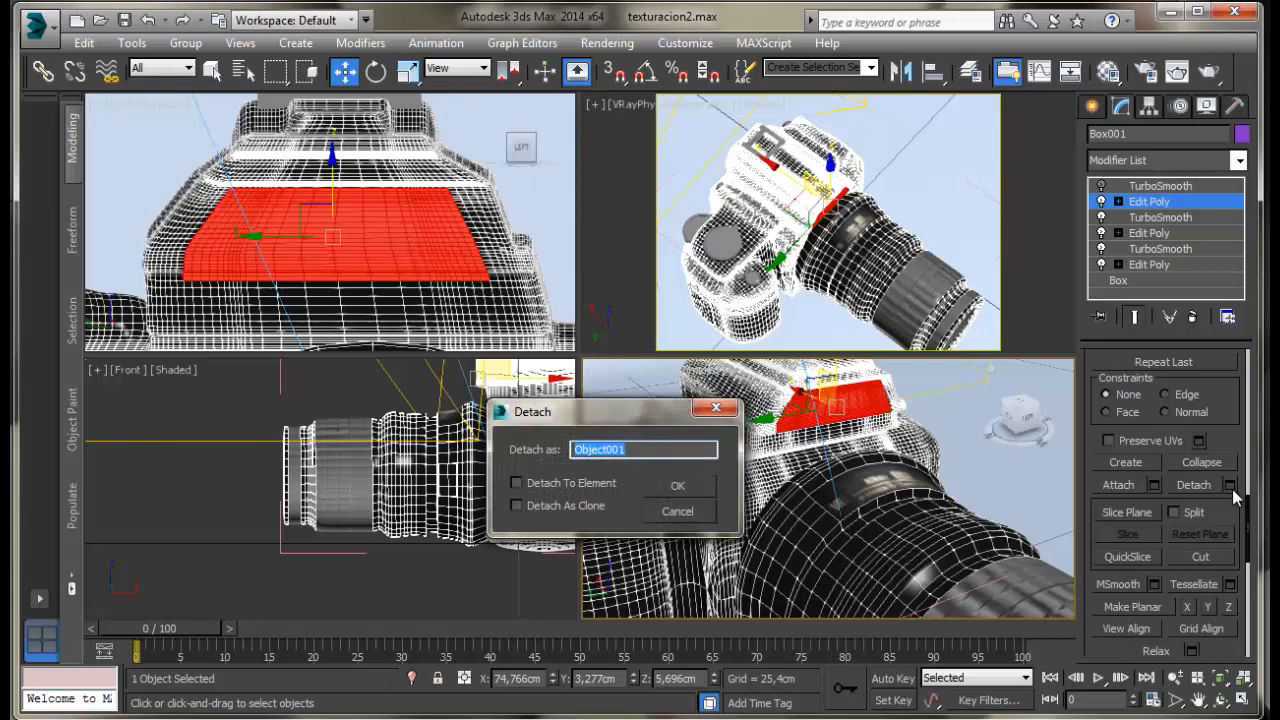
text(6)
key(Return)
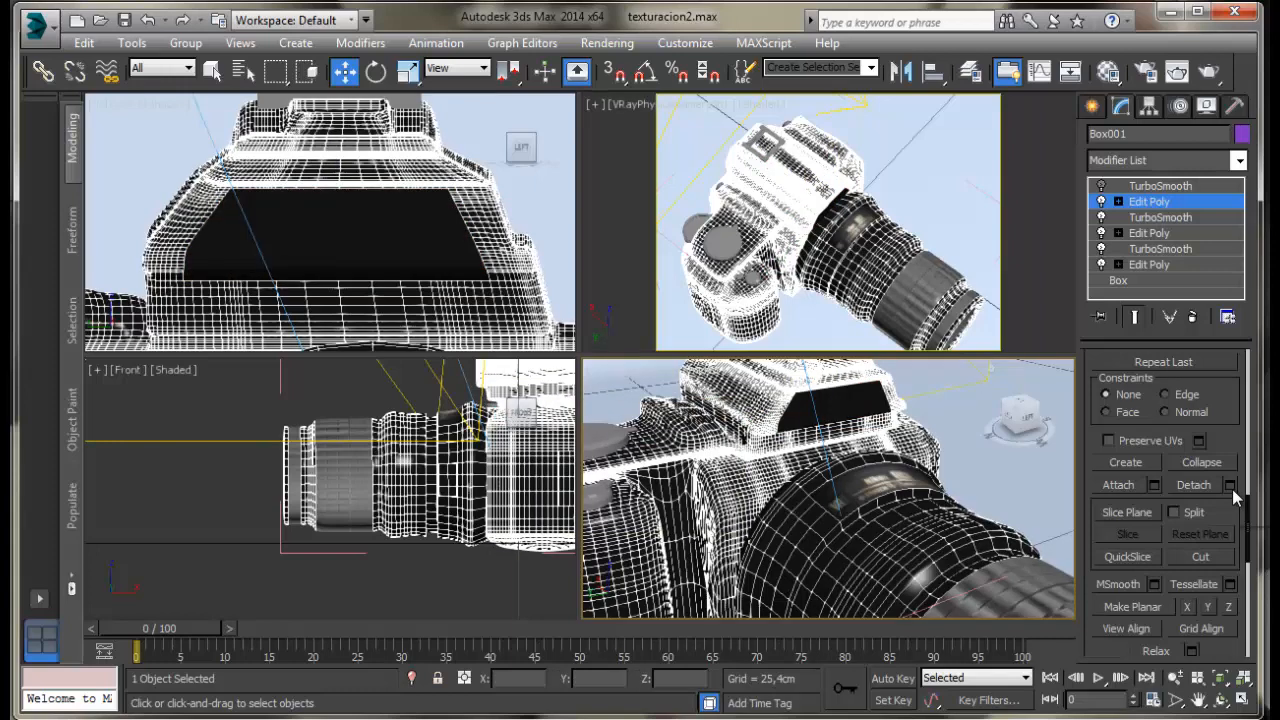
click(1150, 202)
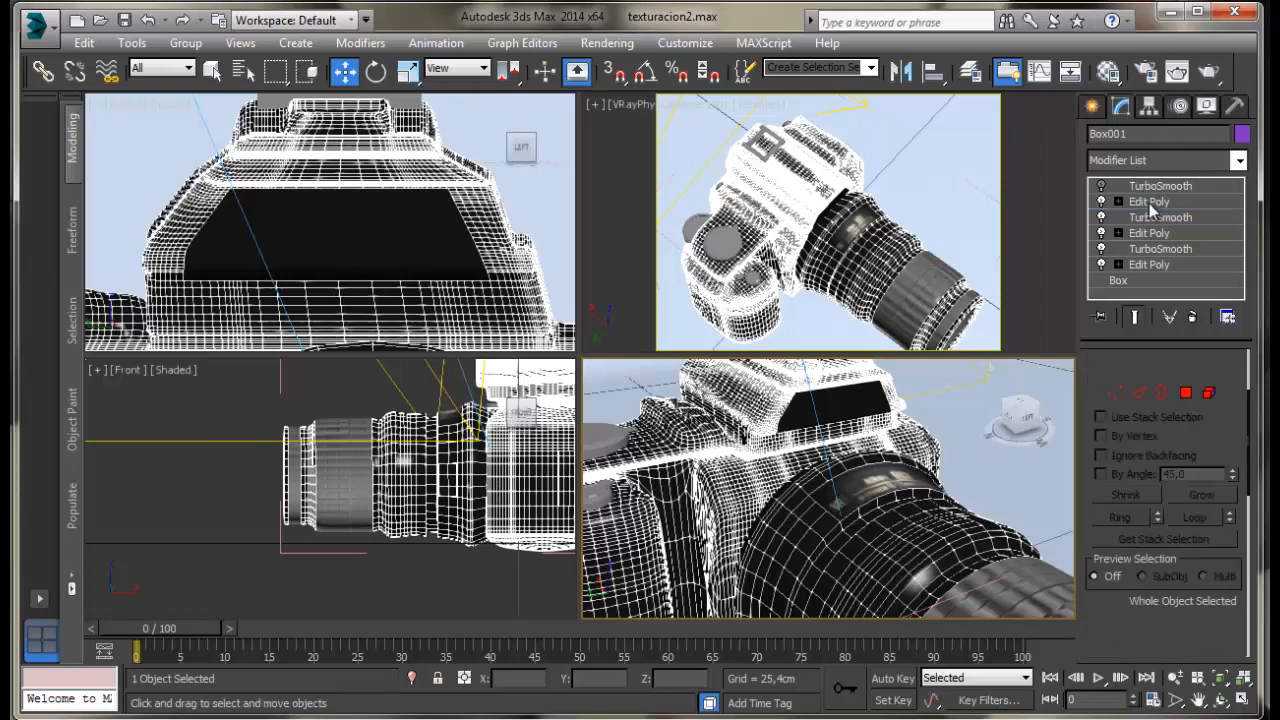
click(840, 408)
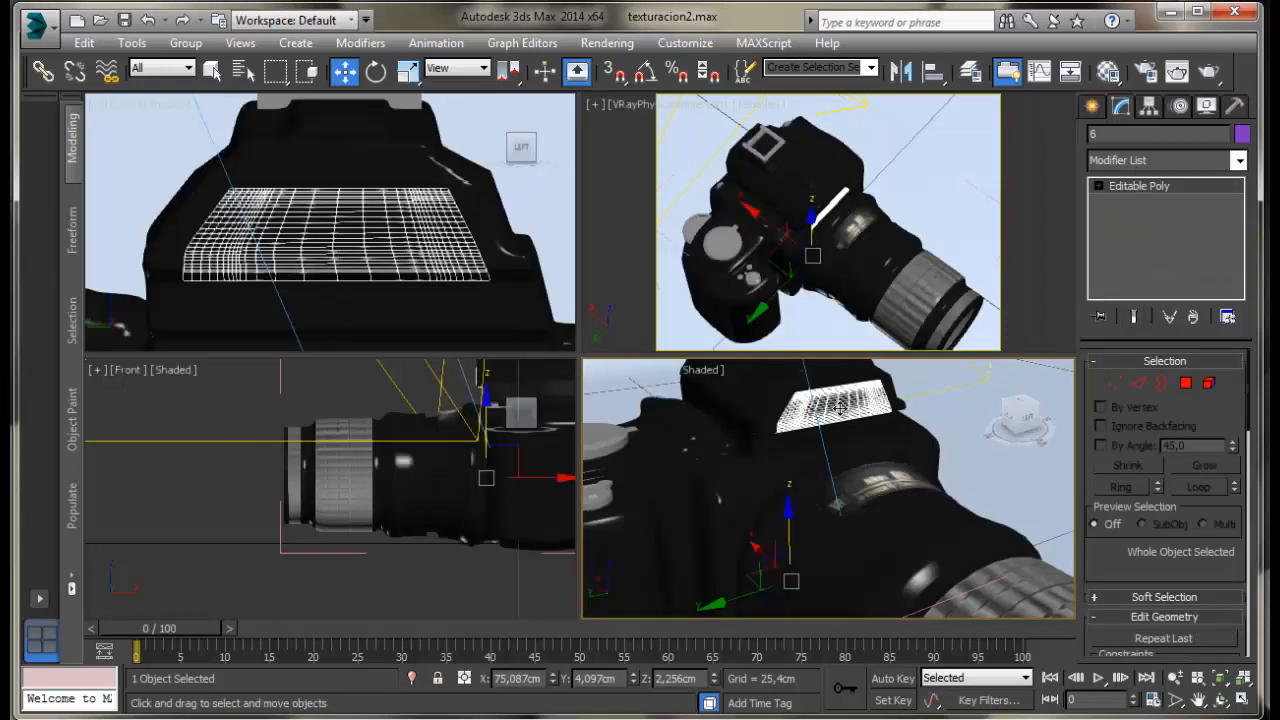
Change the unused material 11 - Default to a VRayMtl.
key(m)
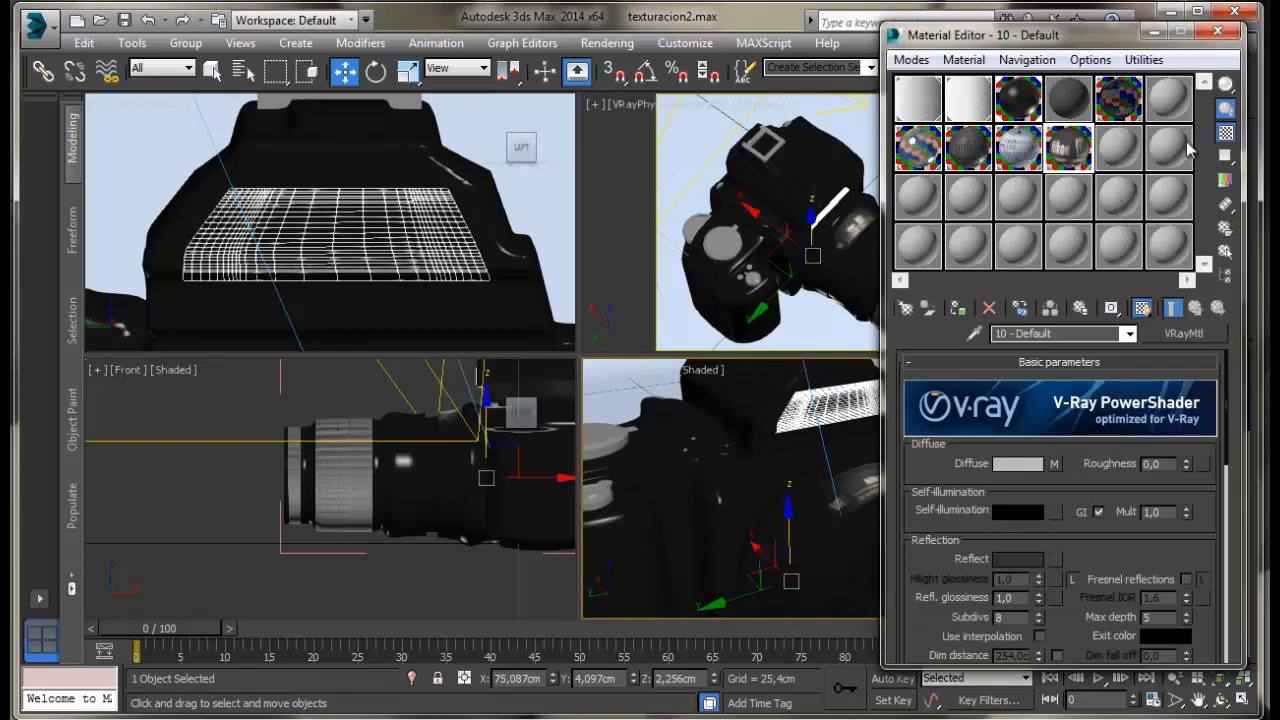
click(1110, 158)
drag(1125, 36, 383, 19)
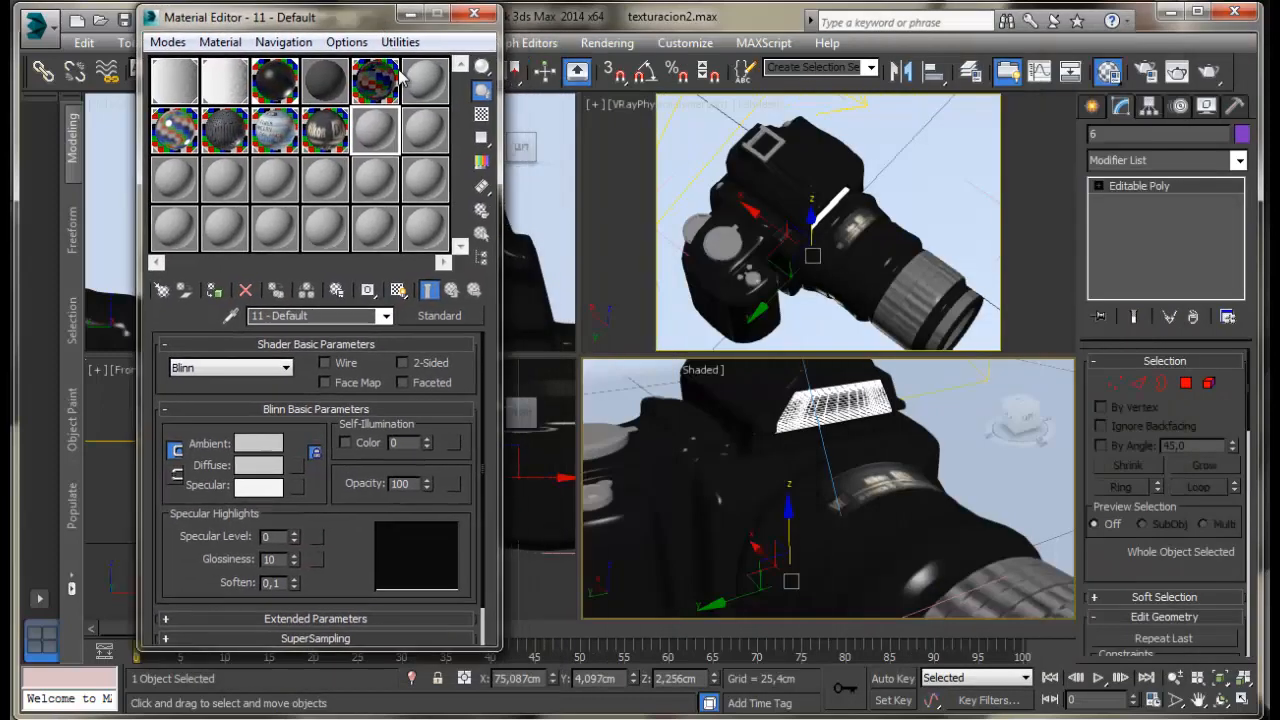
click(439, 315)
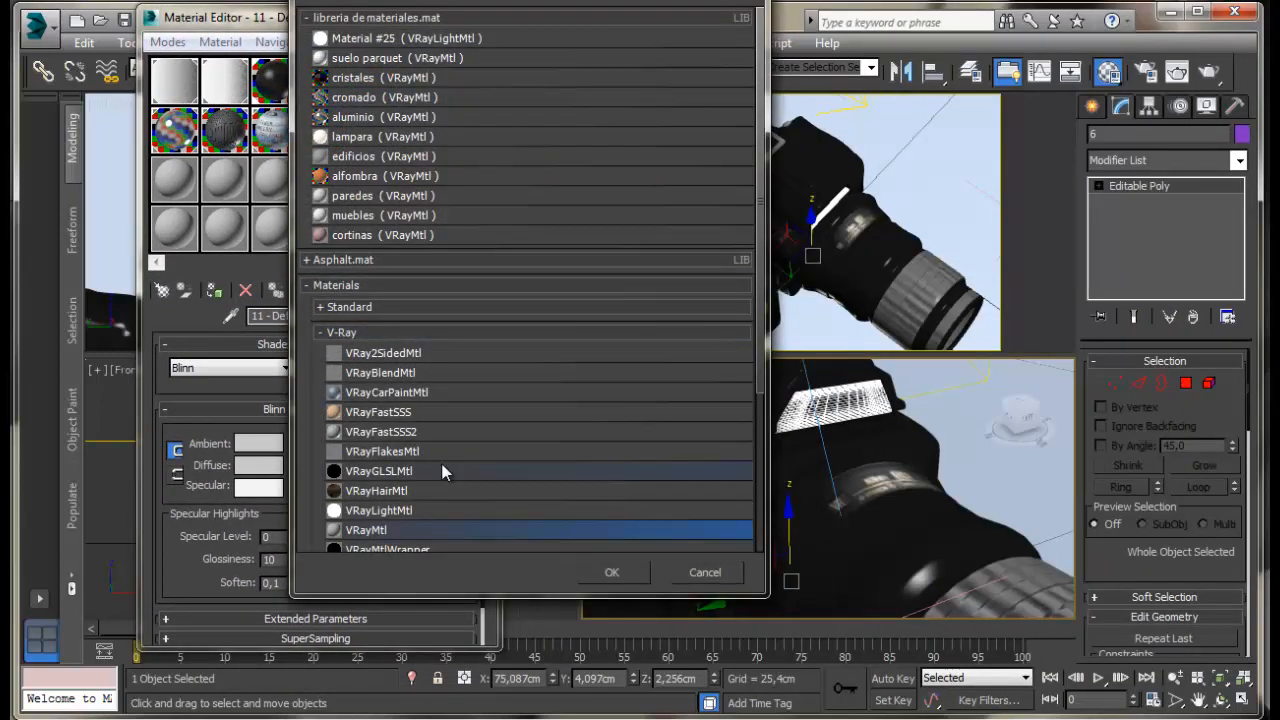
double_click(509, 535)
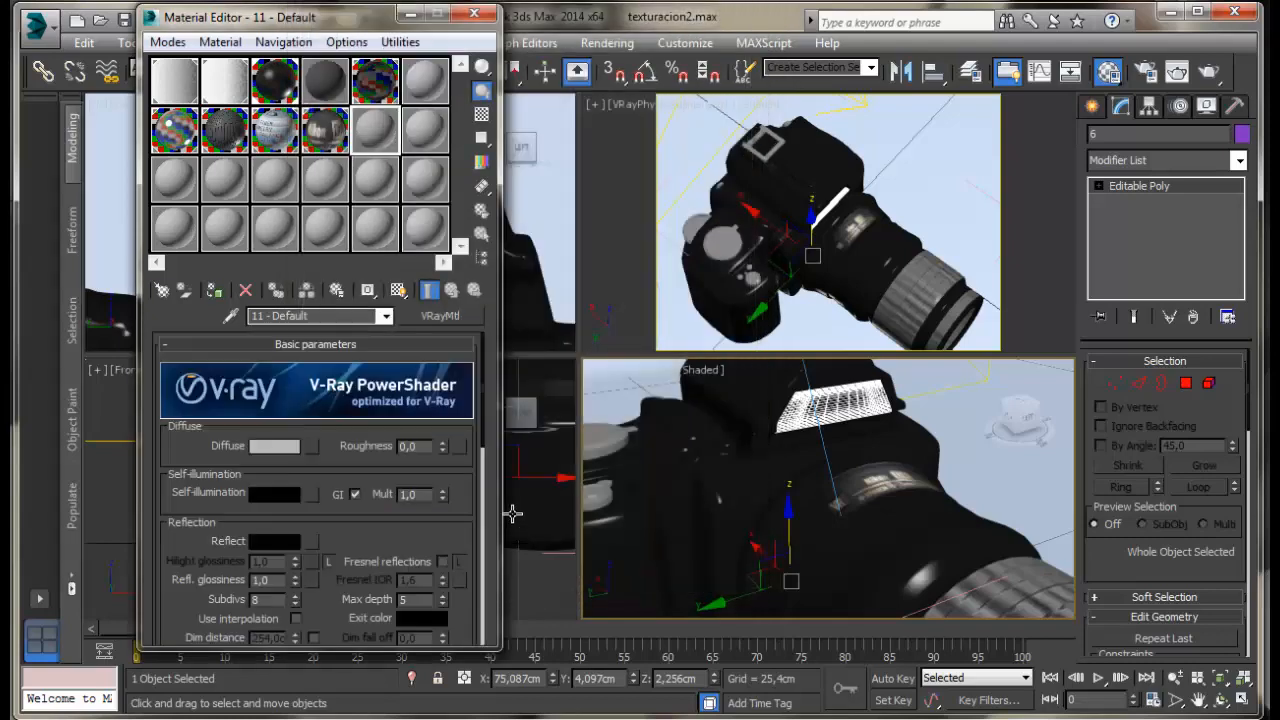
drag(312, 24, 276, 11)
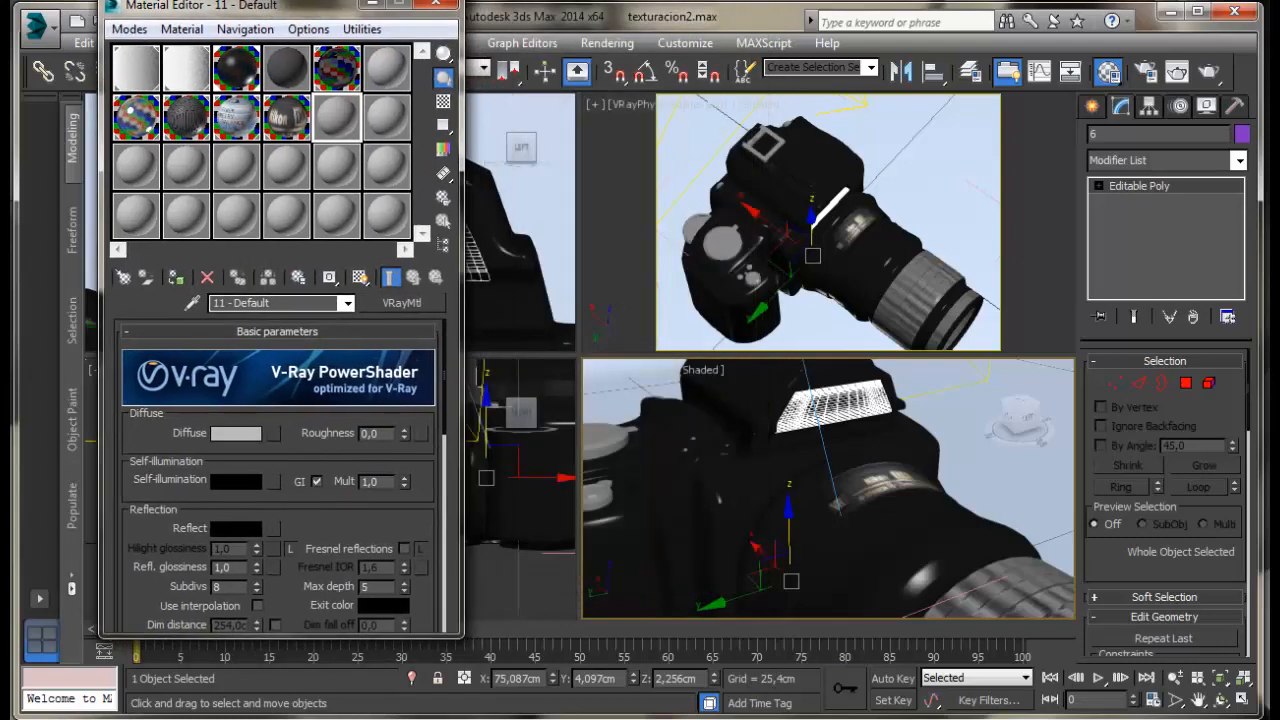
Load the Nikon logo image 18 from the material libraries folder as the diffuse map of material 11 - Default.
key(alt+Tab)
click(1115, 381)
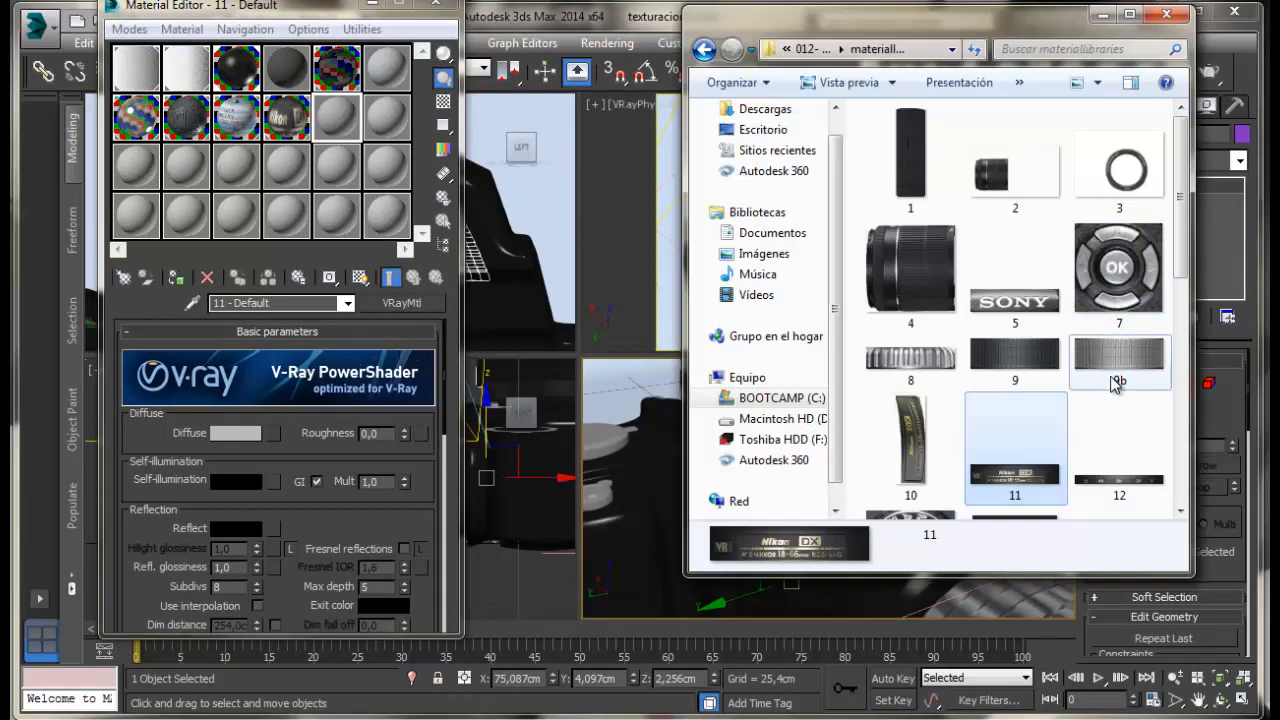
scroll(1119, 430, down, 2)
scroll(1120, 447, down, 3)
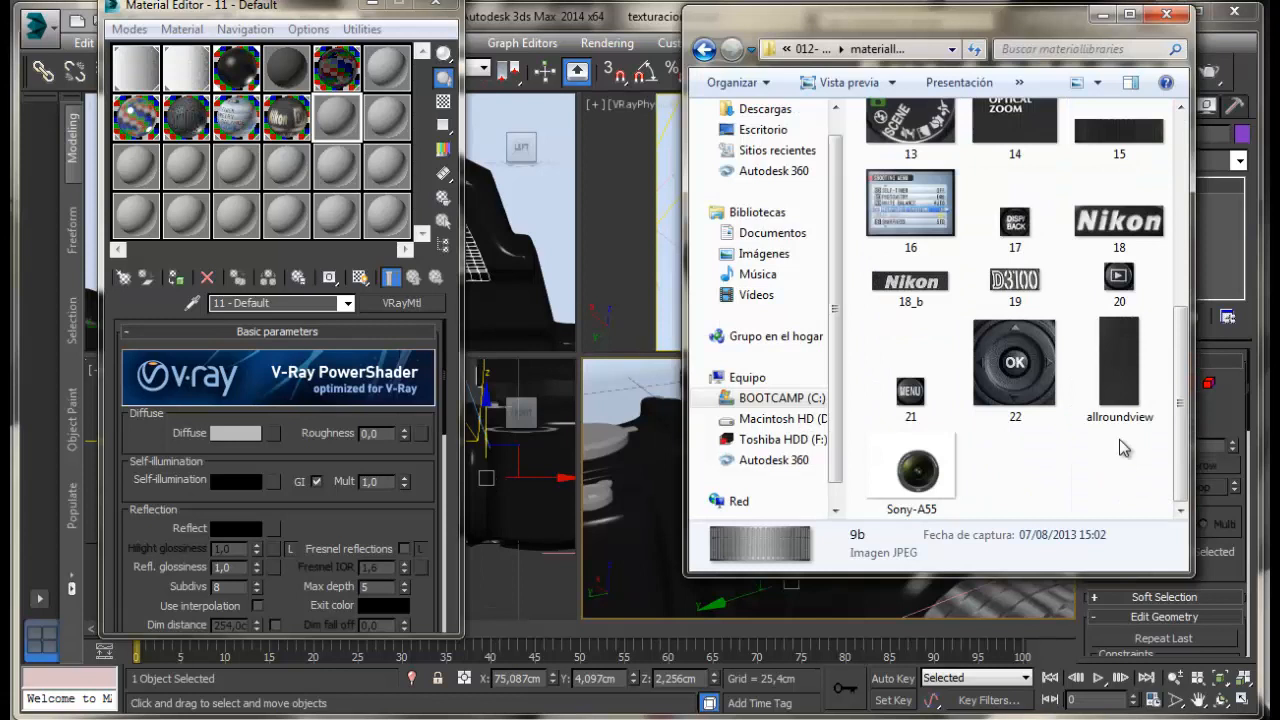
click(1142, 243)
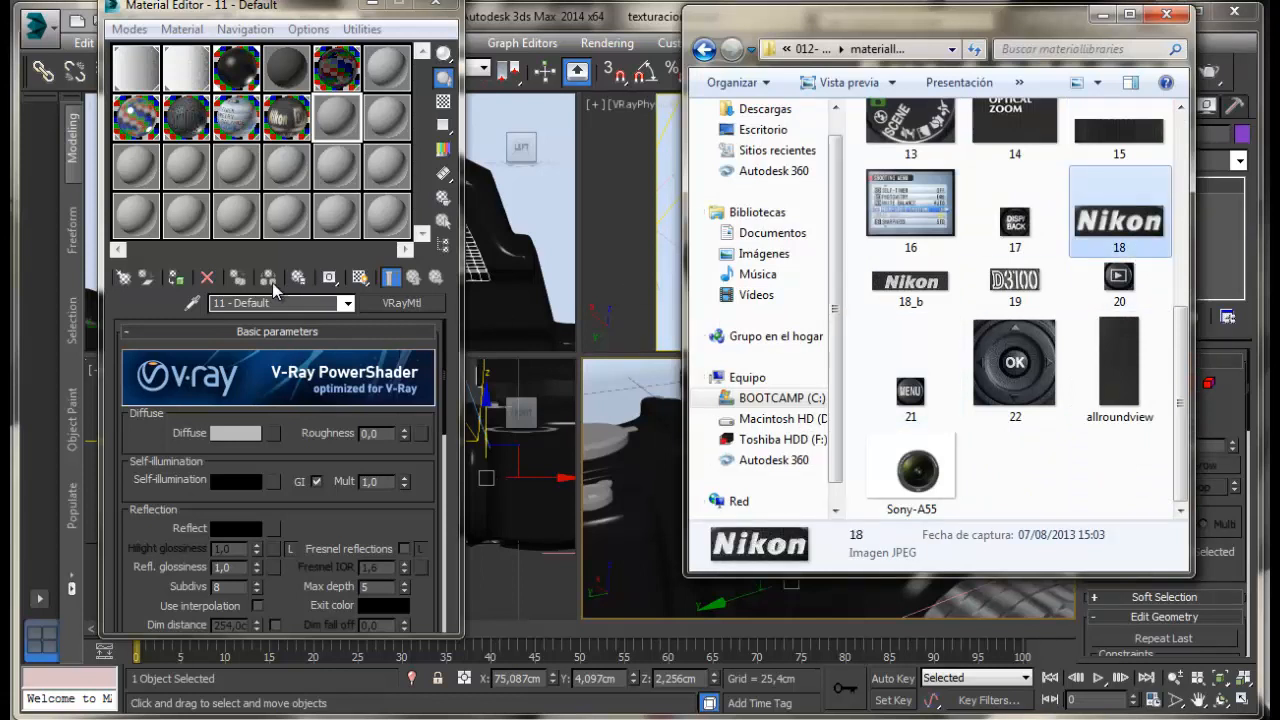
drag(1102, 258, 277, 438)
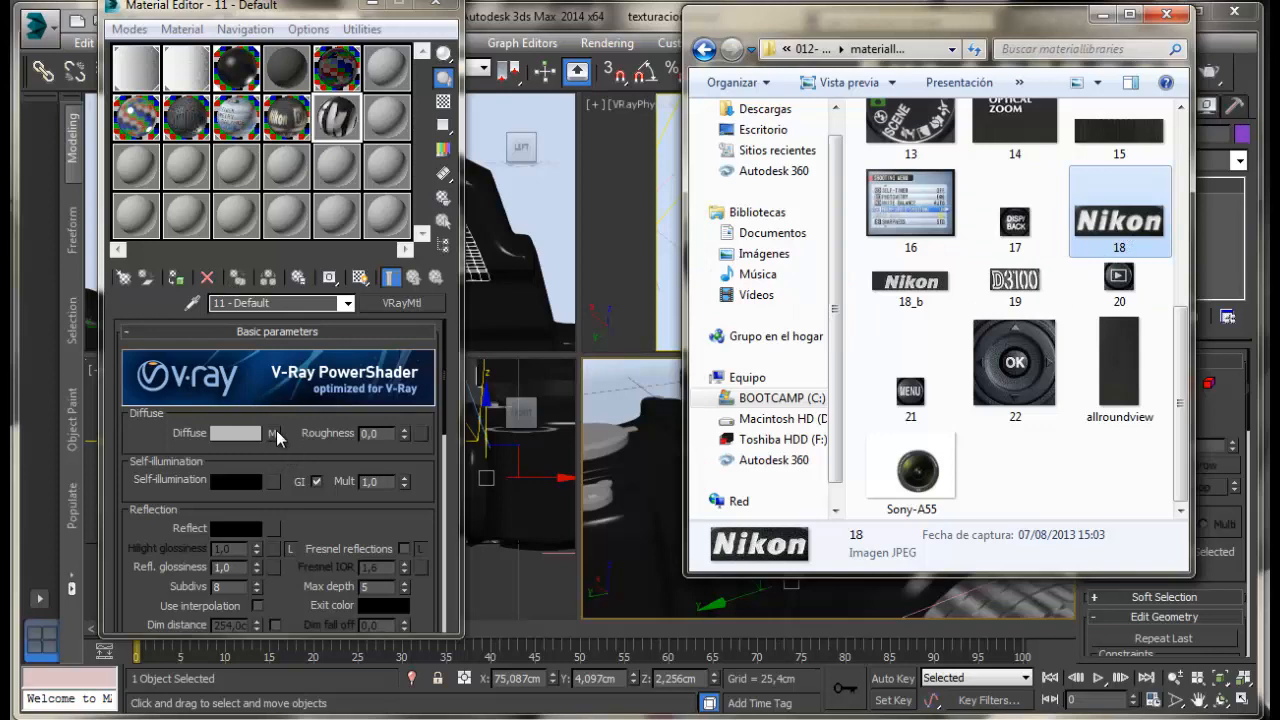
click(1103, 16)
Change the material's sample shape to a box and inspect the Nikon logo in an enlarged preview.
drag(443, 53, 495, 60)
double_click(336, 117)
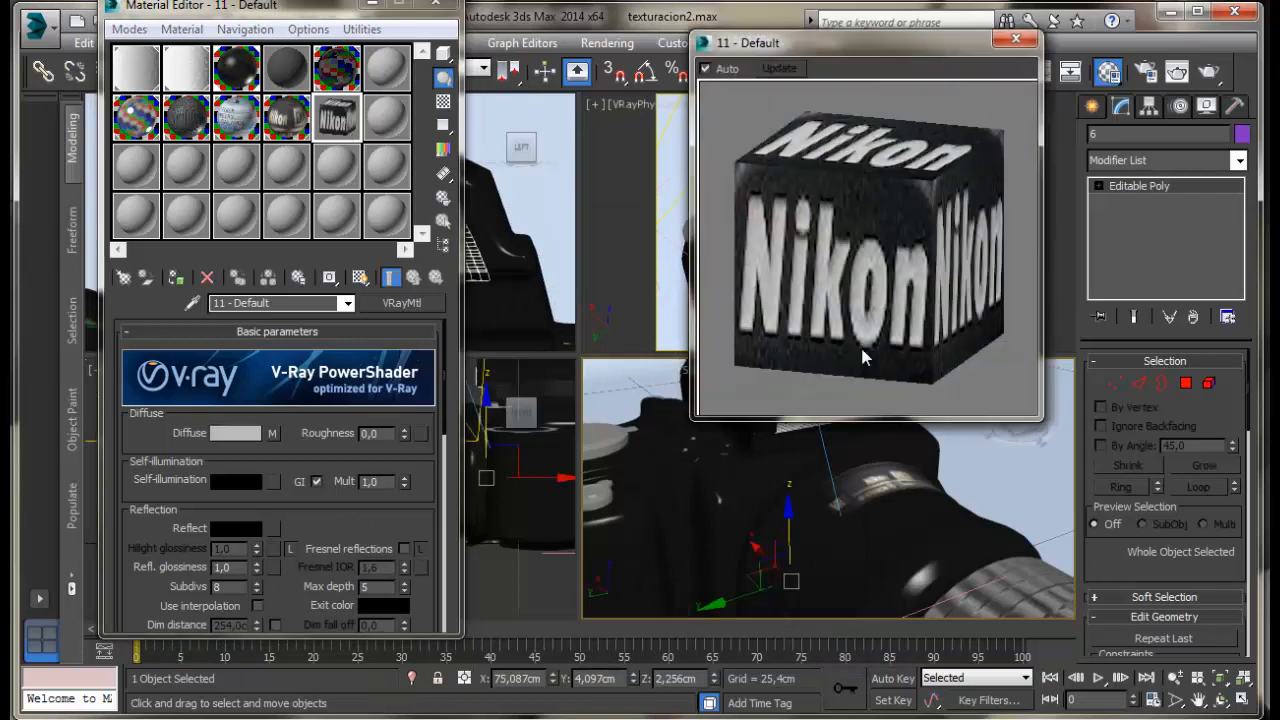
drag(893, 57, 684, 75)
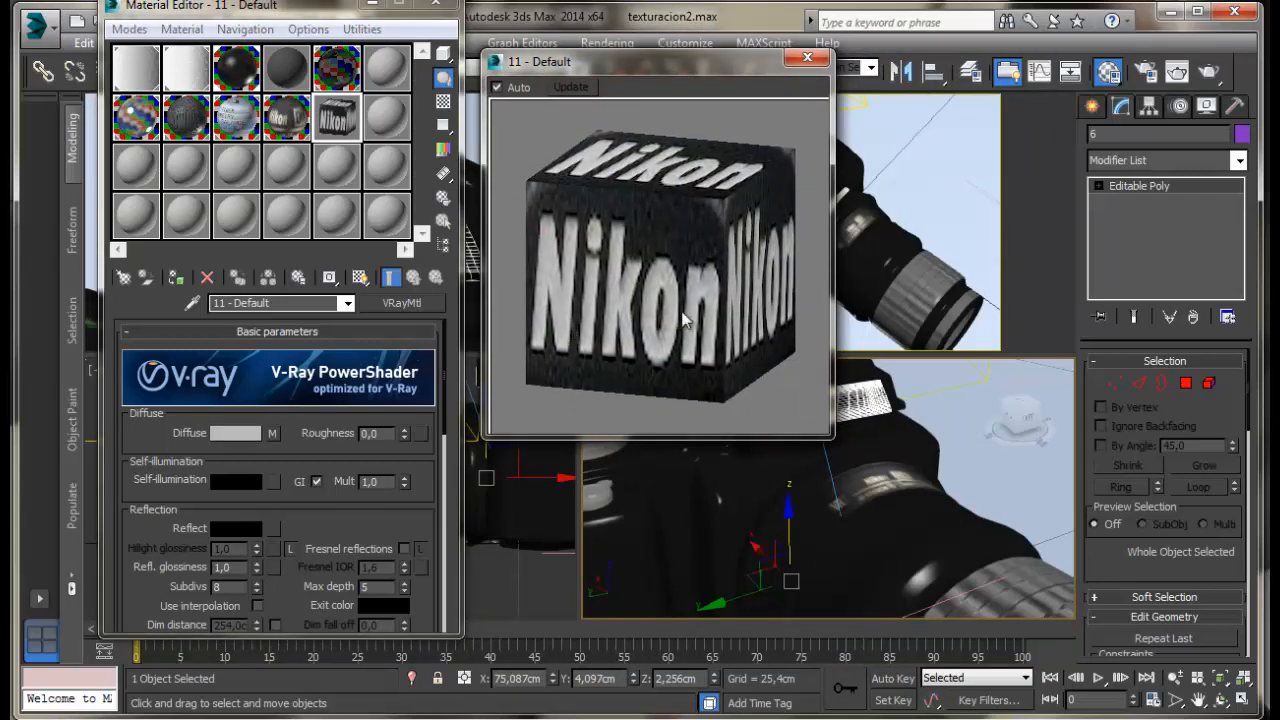
click(807, 57)
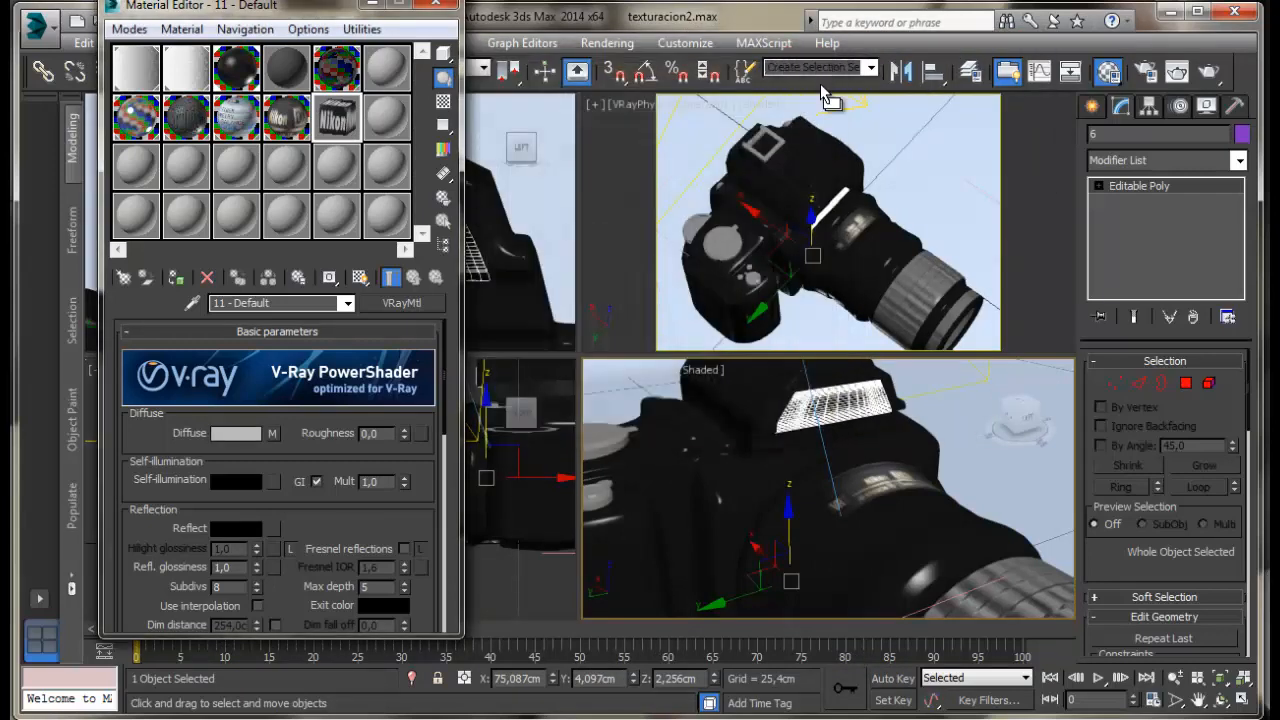
Maximize the perspective view on patch 6, assign material 11 - Default to it and show the map in the viewport.
click(857, 449)
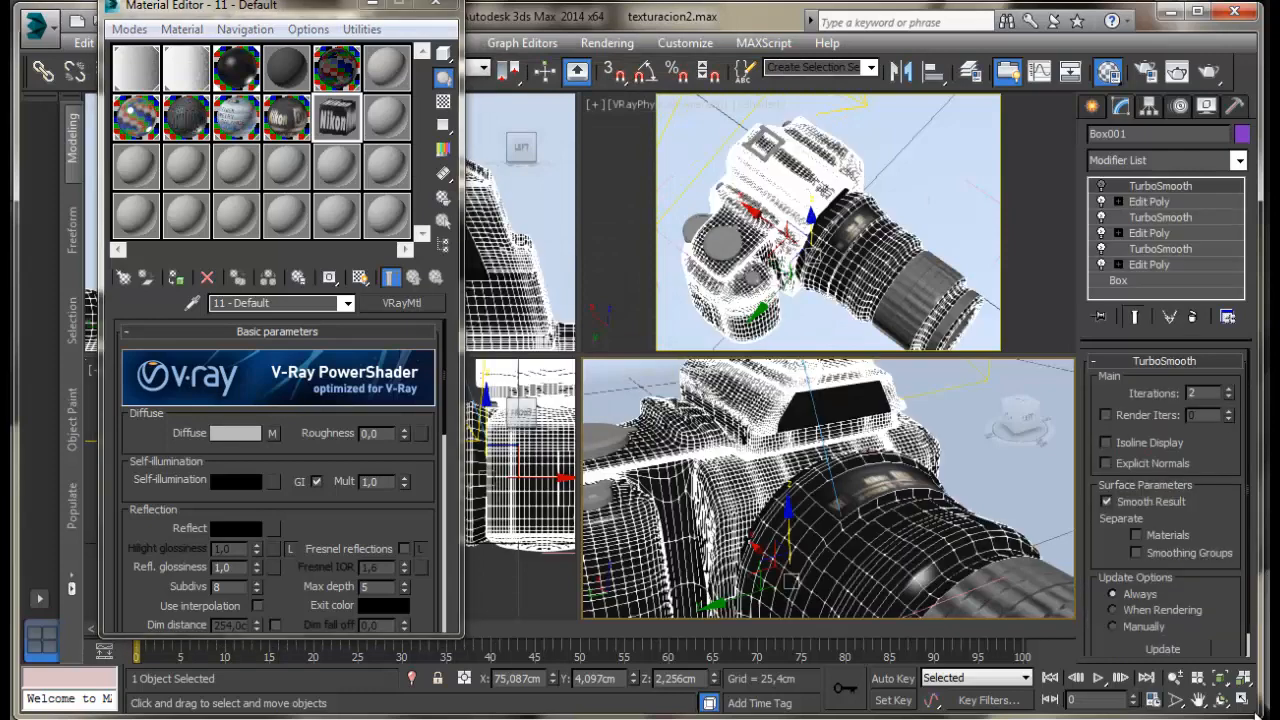
click(1246, 701)
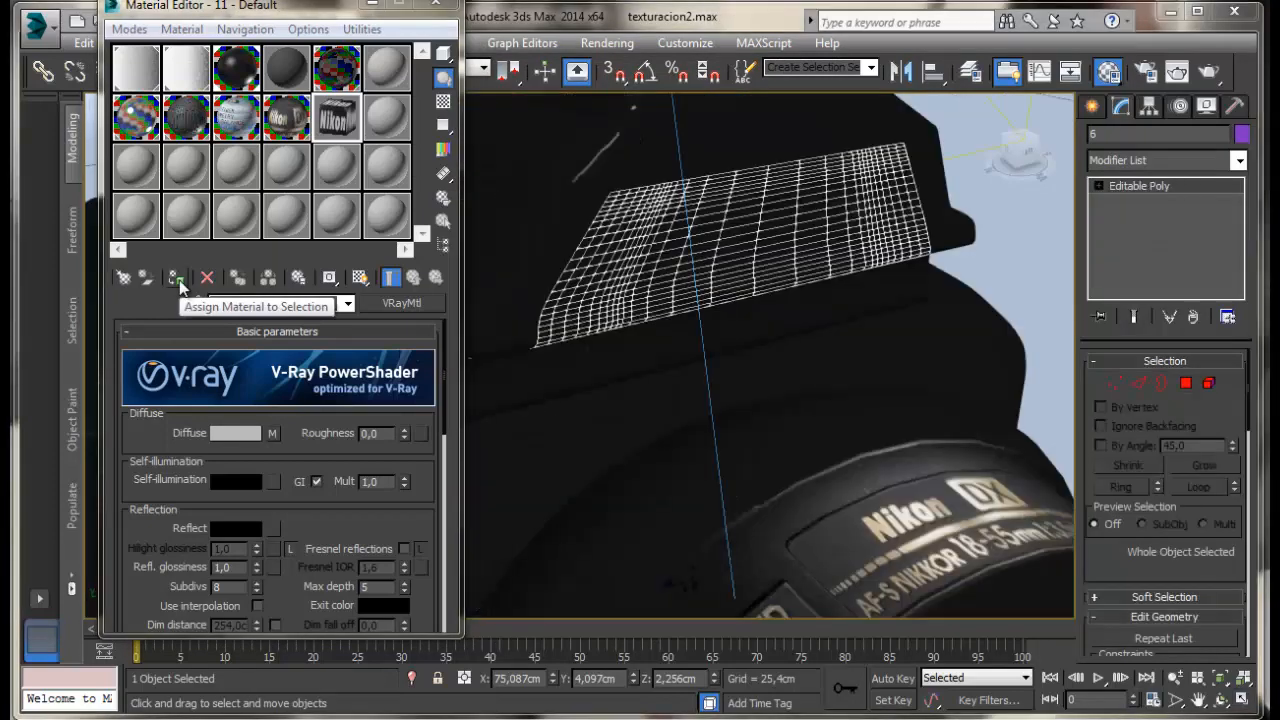
click(178, 284)
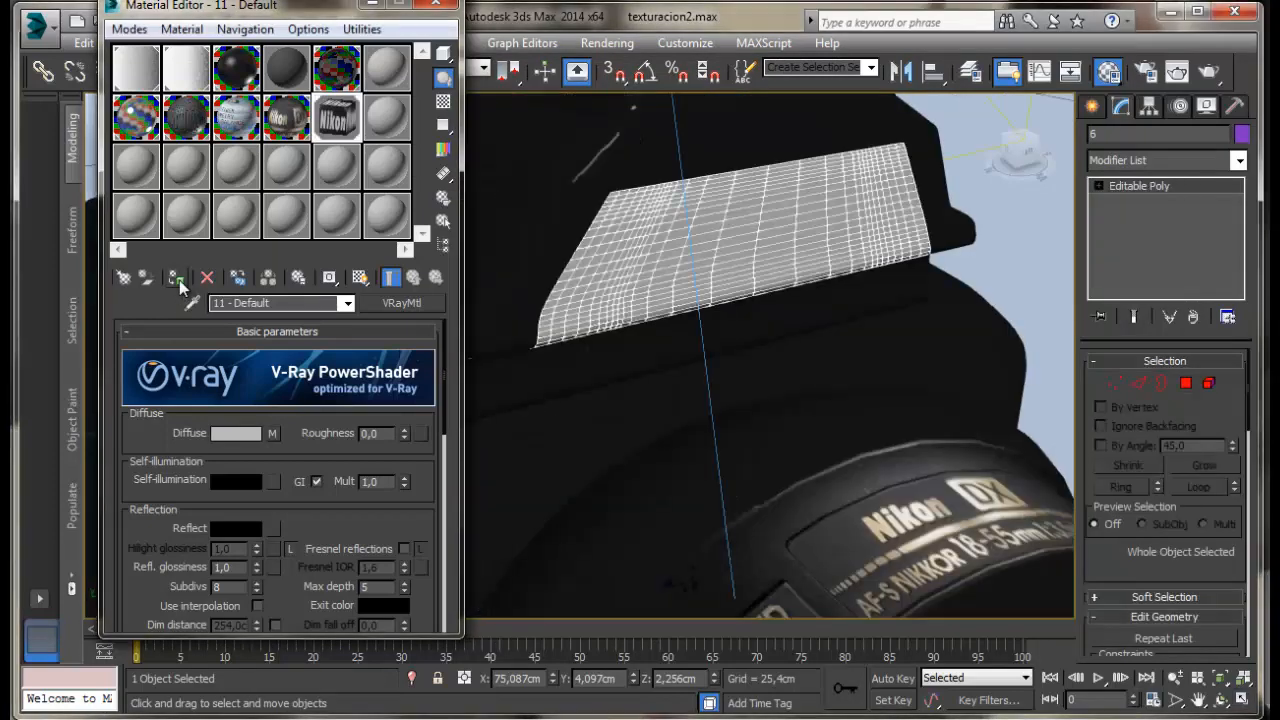
click(360, 278)
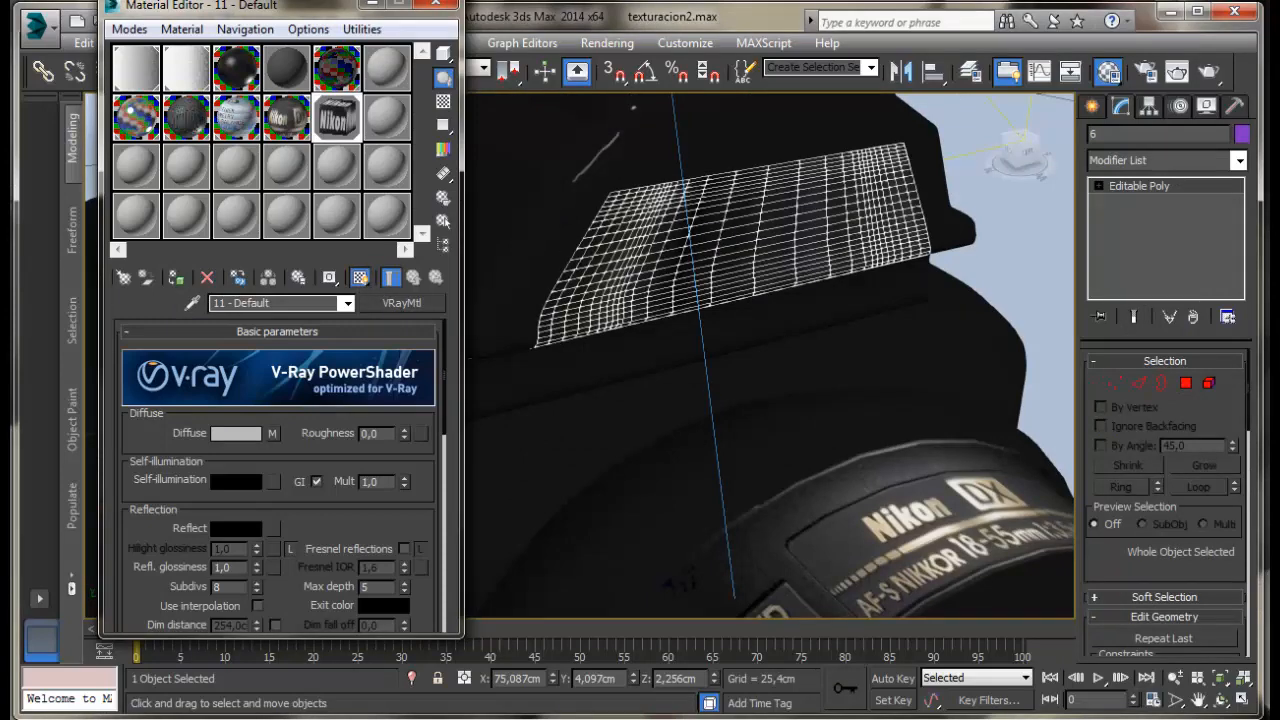
Add a UVW Map modifier to patch 6 with Box mapping, length 0,696cm and width 2,212cm.
click(1239, 161)
scroll(1150, 500, down, 15)
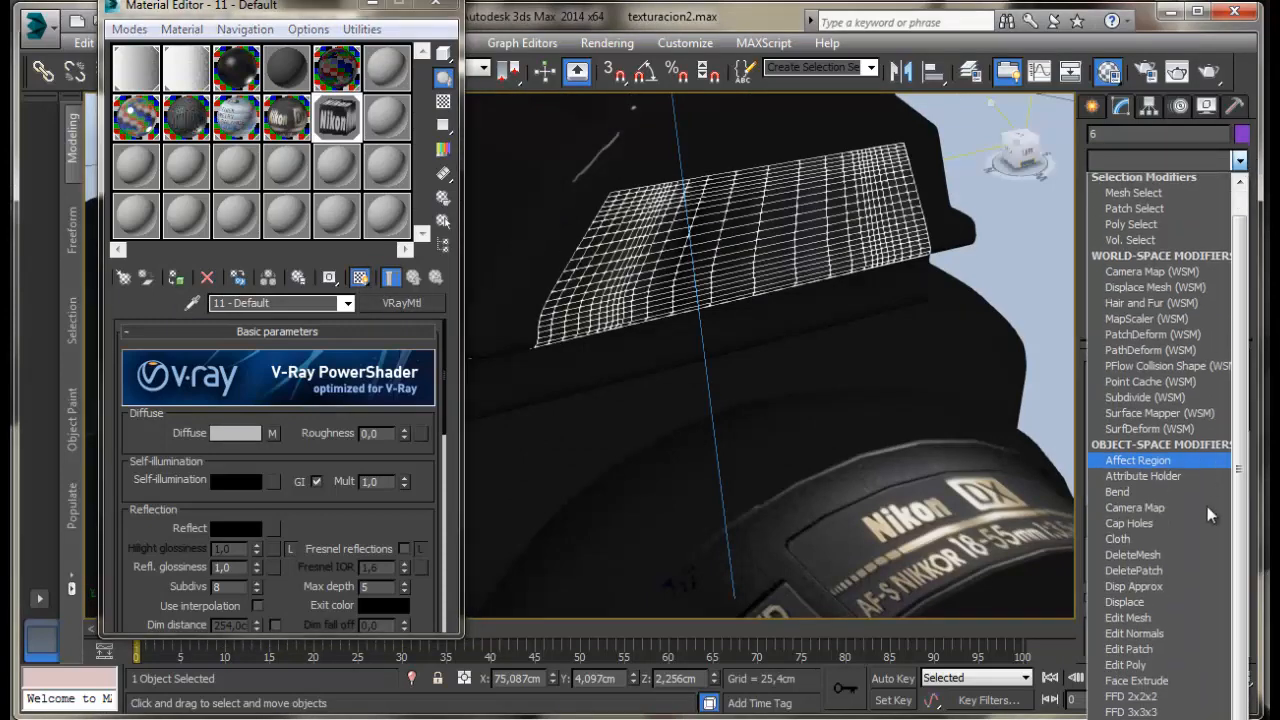
scroll(1150, 653, down, 5)
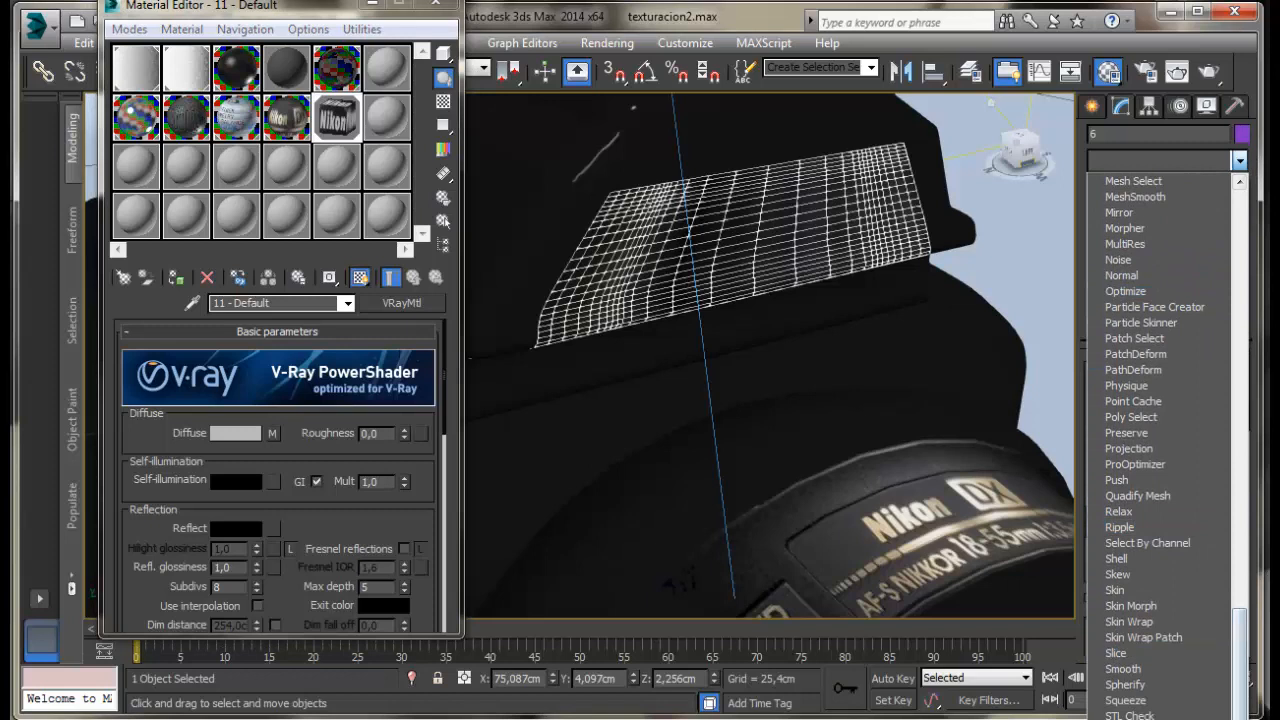
click(1150, 653)
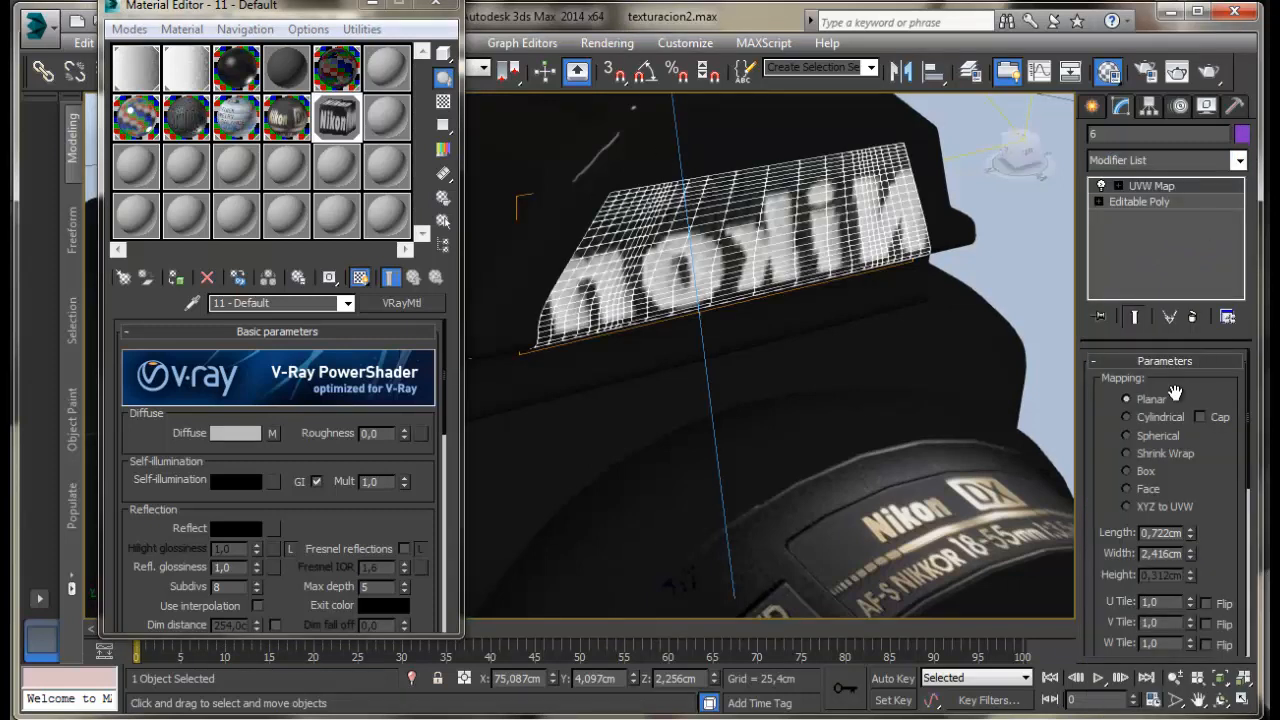
click(1127, 471)
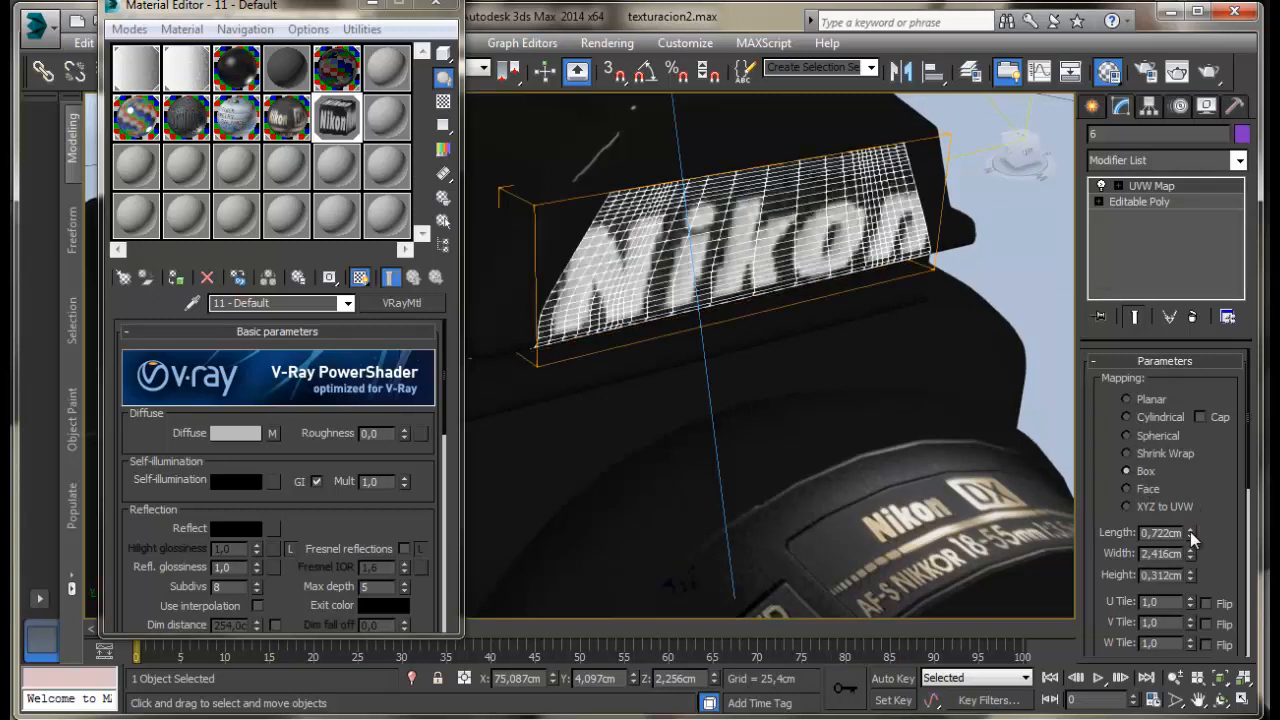
drag(1190, 538, 1189, 555)
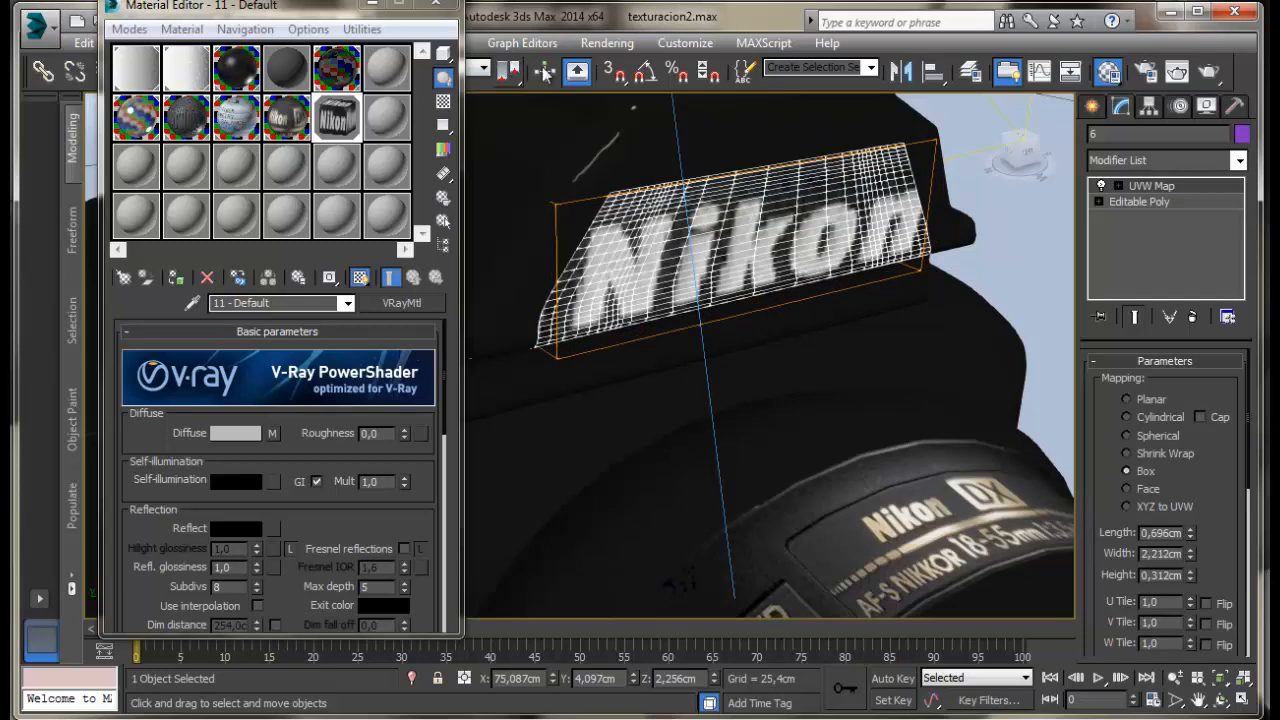
Shift the UVW Map gizmo slightly to centre the Nikon logo on patch 6, and fine-tune the mapping width.
click(1118, 186)
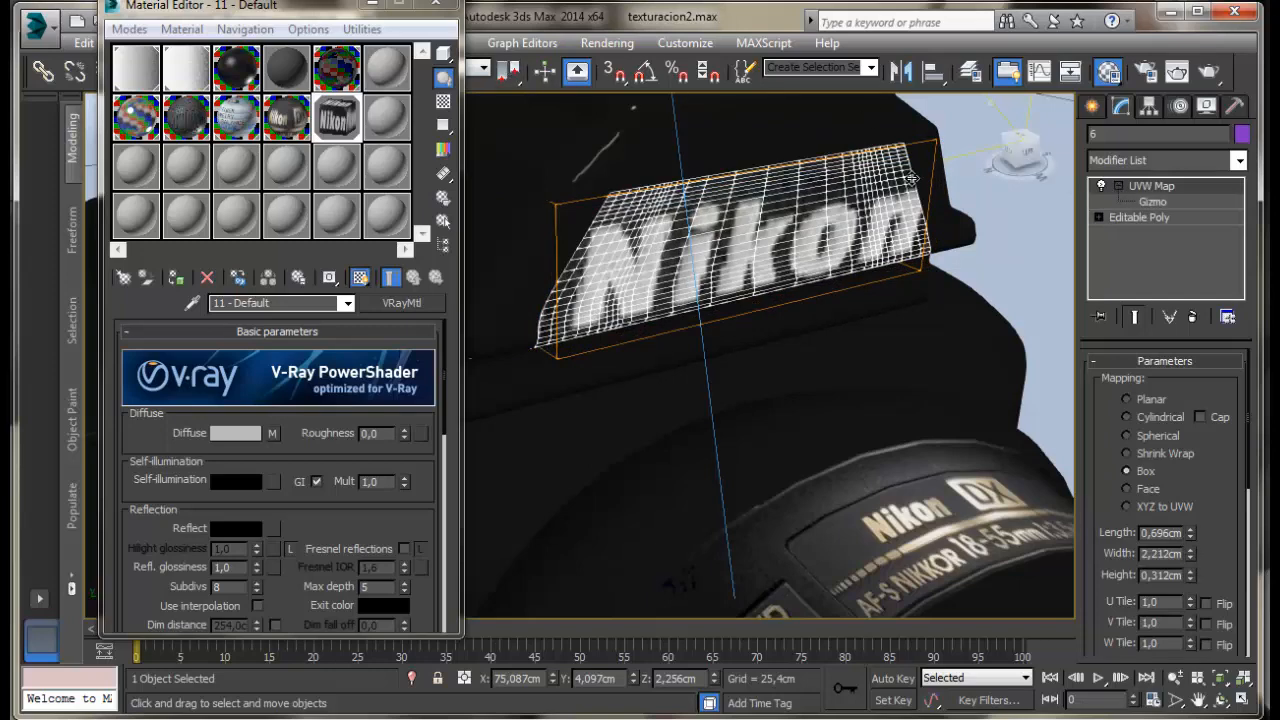
click(1152, 202)
click(435, 4)
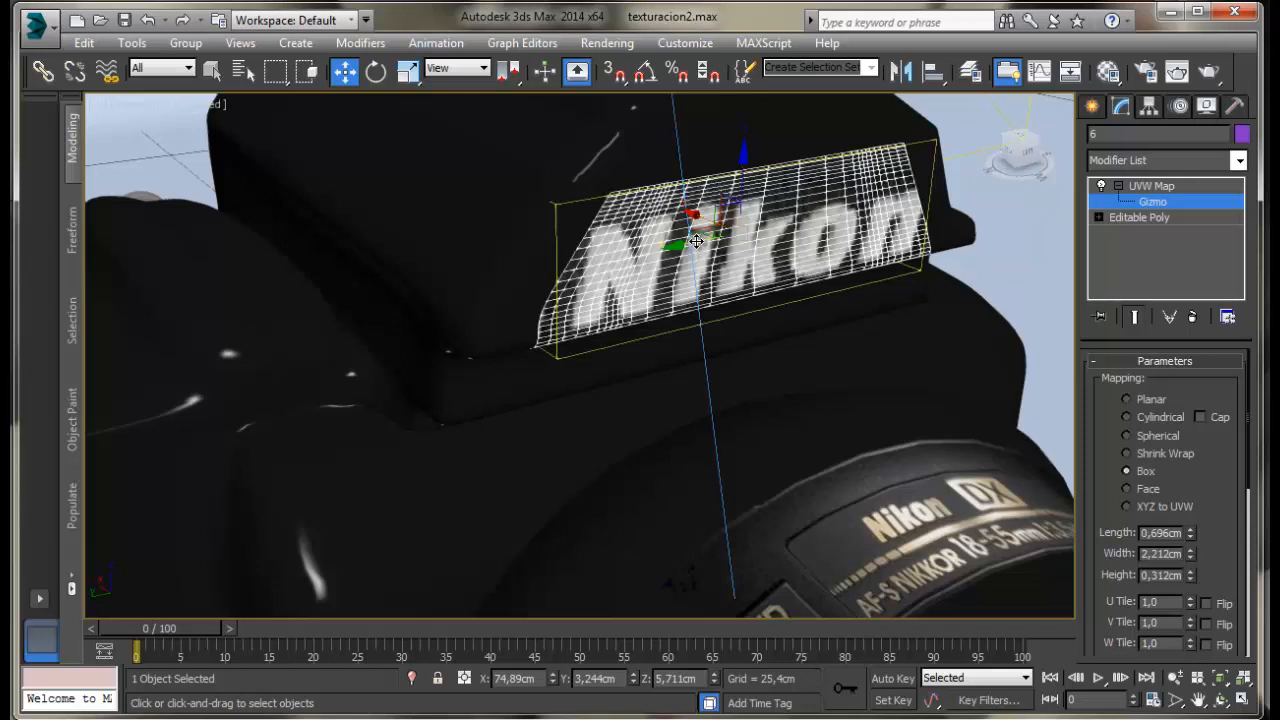
drag(696, 241, 690, 244)
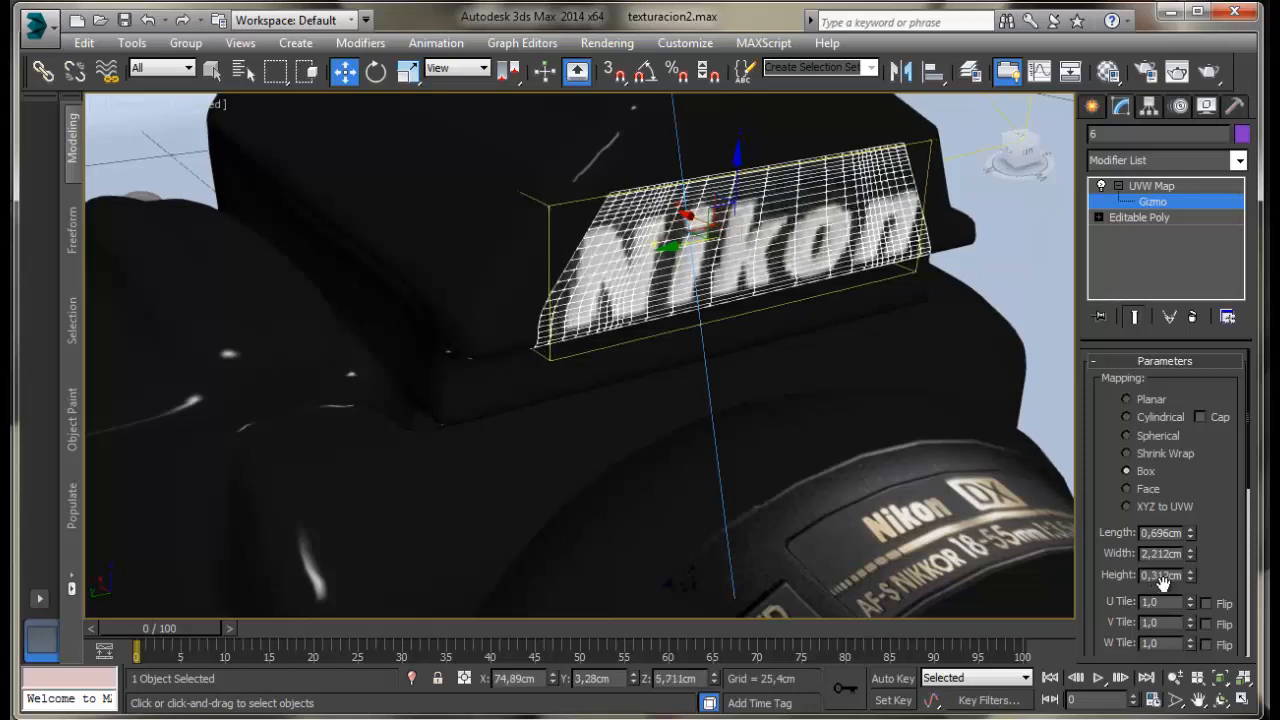
click(1152, 202)
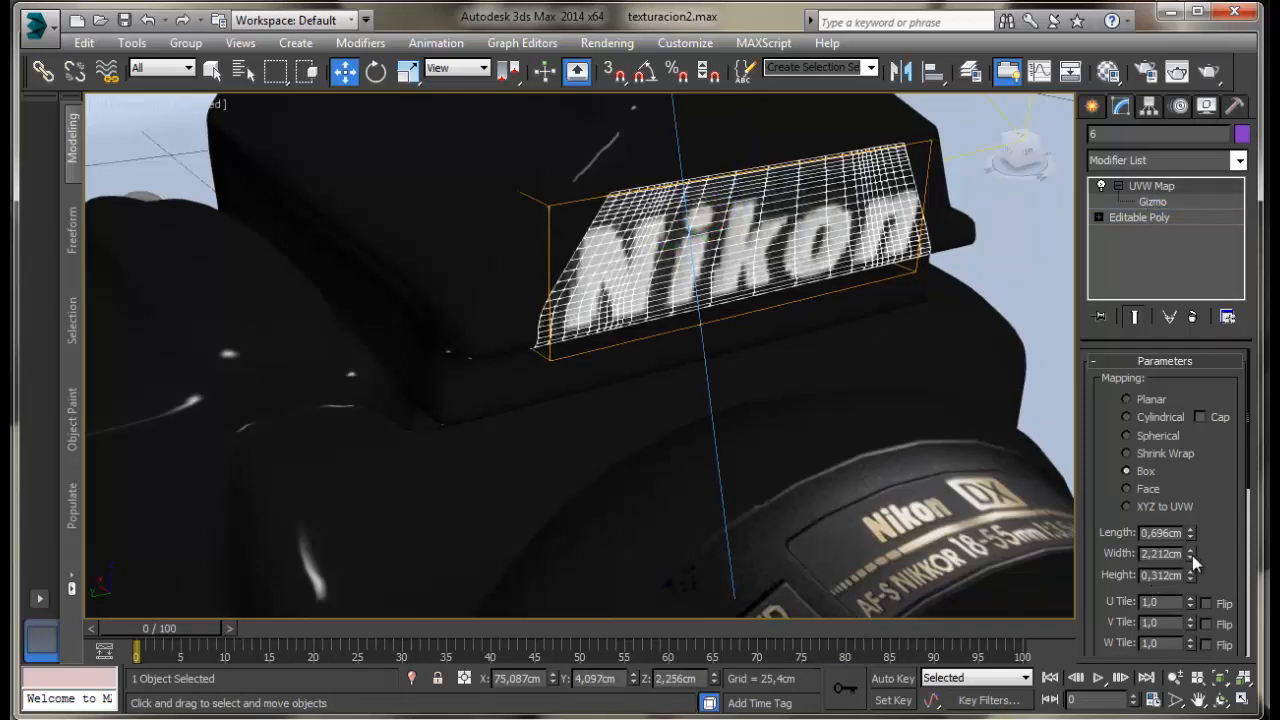
click(1190, 557)
click(1190, 557)
click(1037, 283)
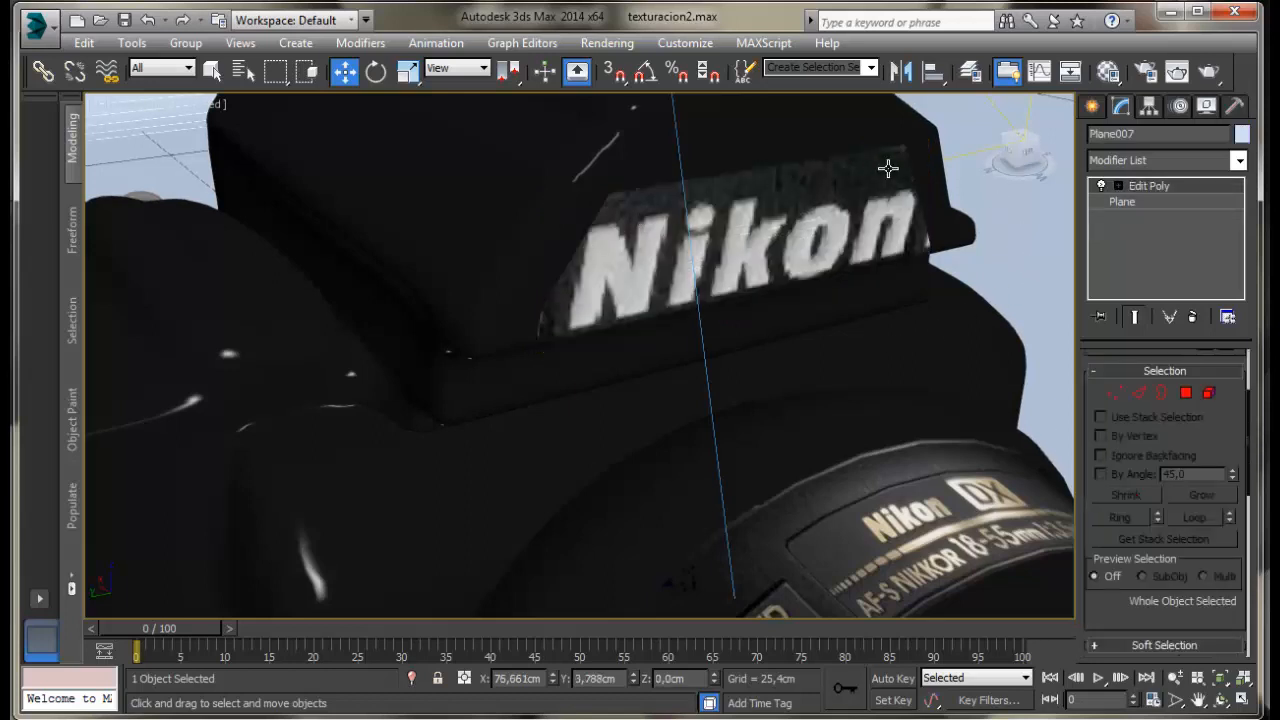
Select the camera body Box001 on its front face, on the opposite side of the lens from the shutter button.
scroll(852, 325, down, 3)
scroll(852, 325, down, 5)
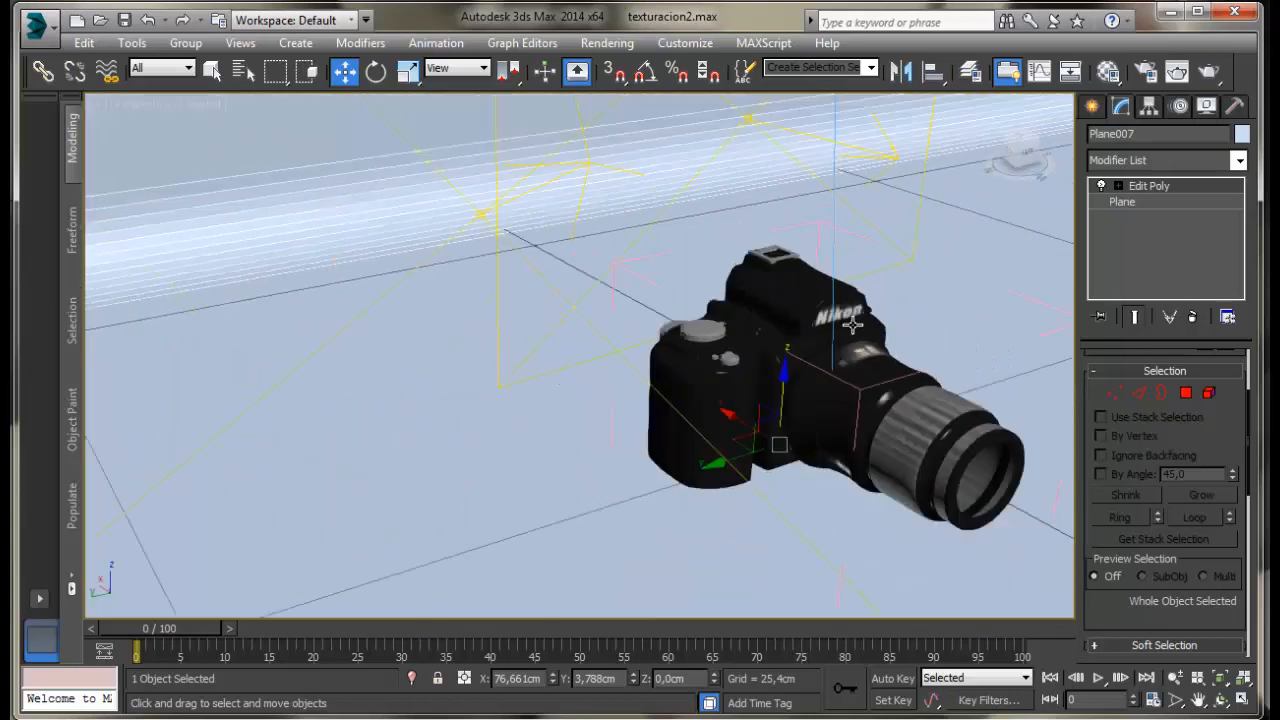
scroll(852, 325, up, 2)
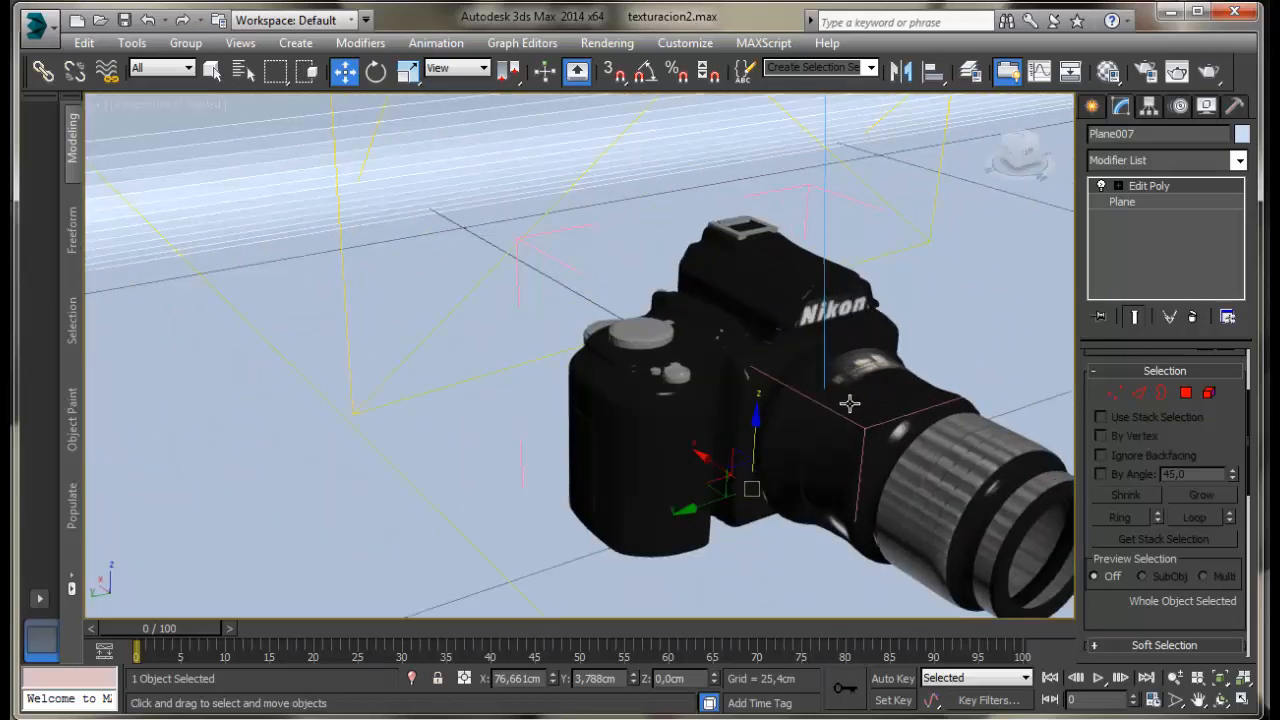
alt+middle_drag(842, 398, 701, 362)
scroll(860, 457, up, 5)
middle_drag(909, 426, 695, 370)
scroll(768, 361, down, 4)
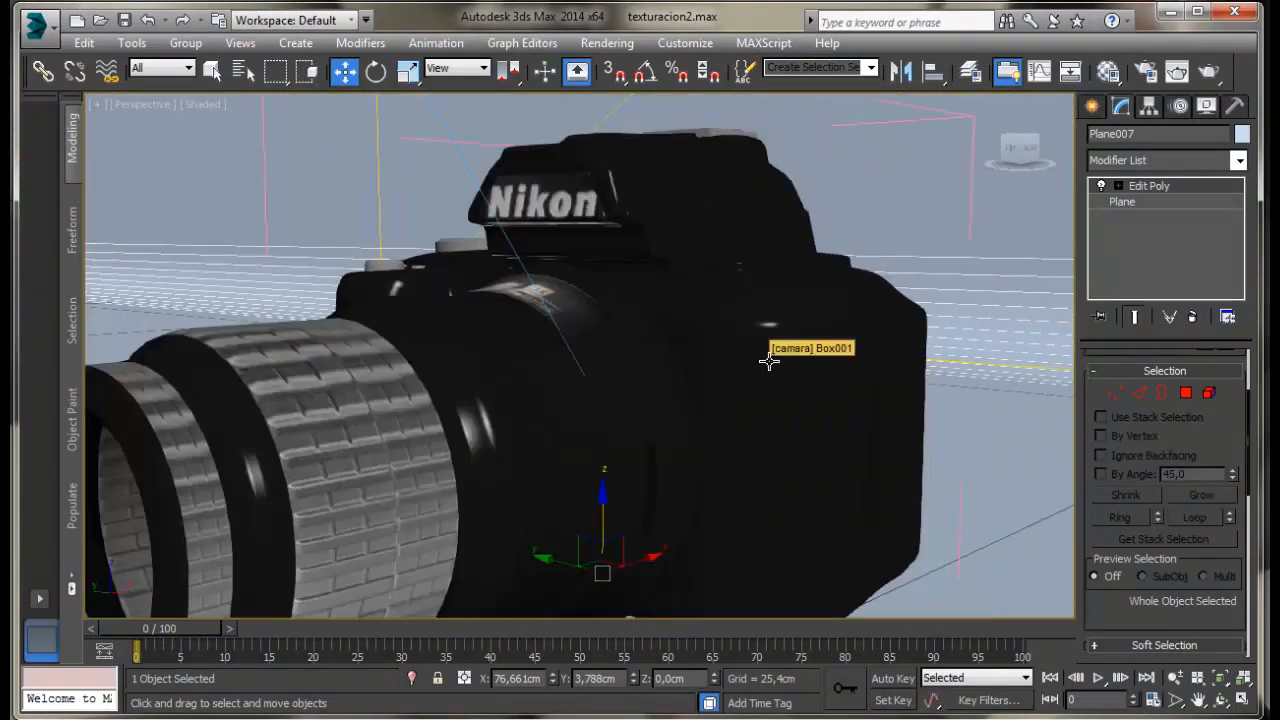
click(772, 345)
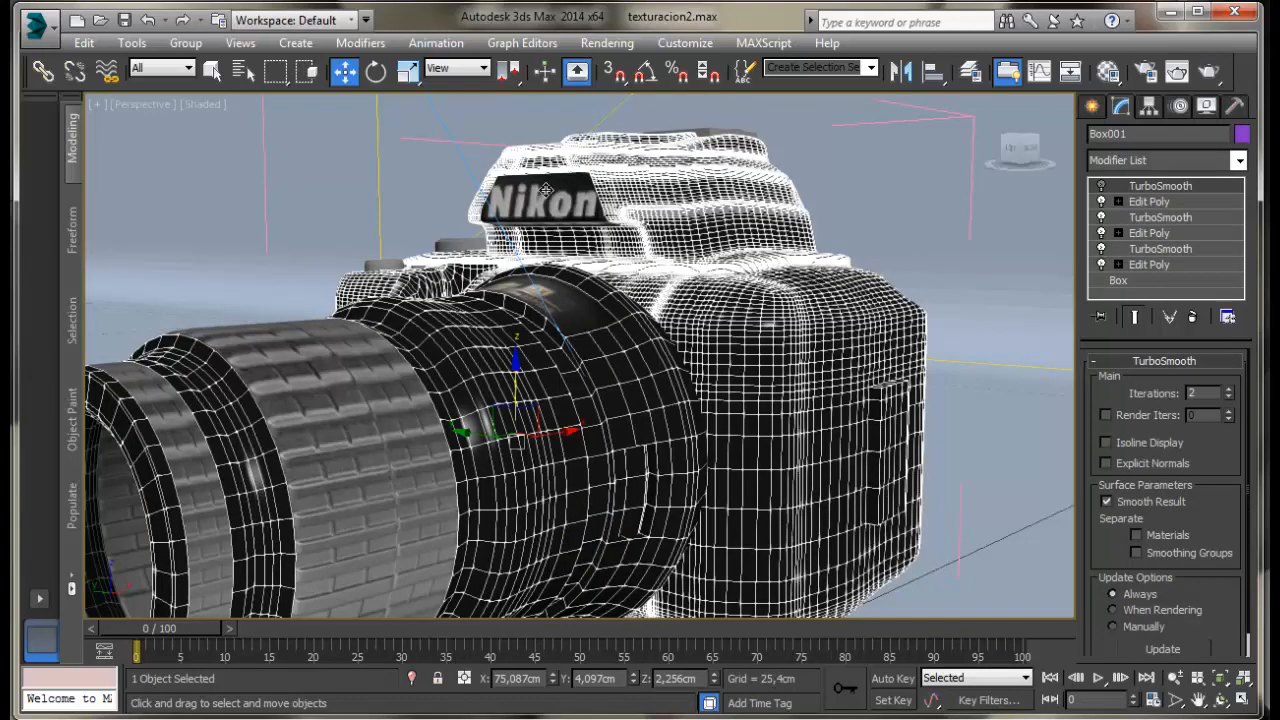
Switch to the material libraries folder in Windows Explorer and compare the D3100 image 19 with the front of the camera body.
key(alt+Tab)
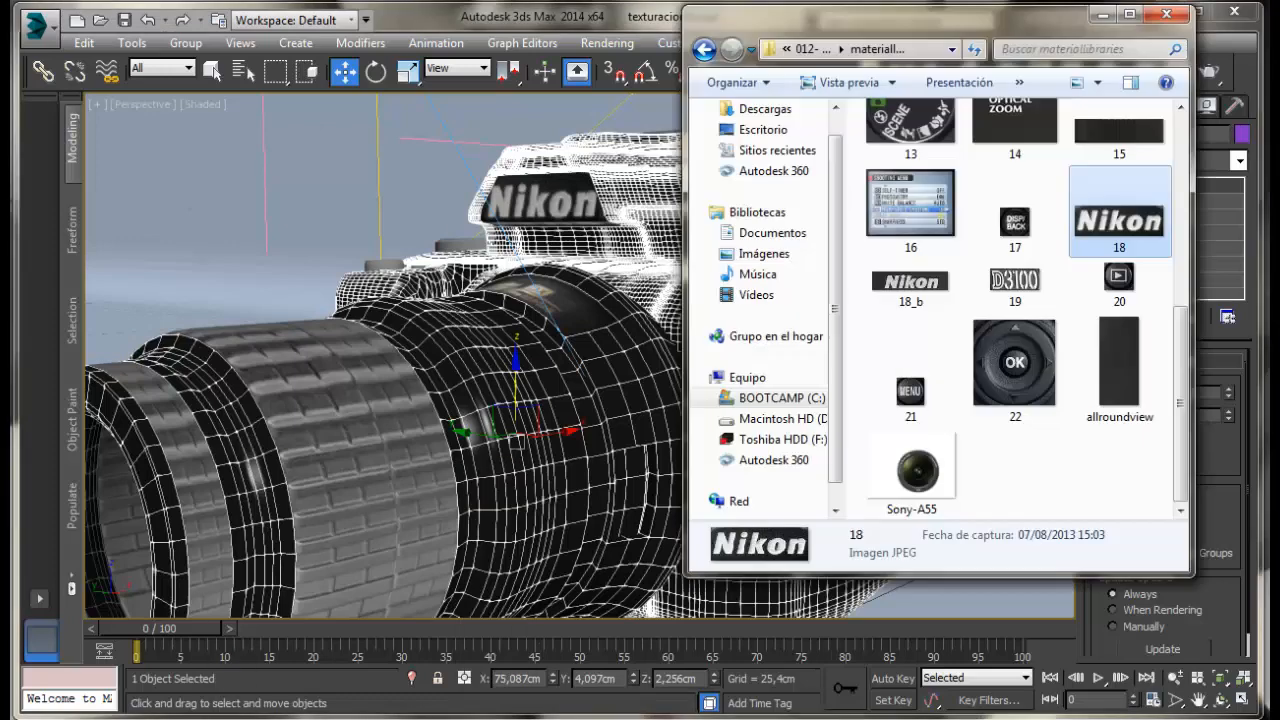
click(1015, 285)
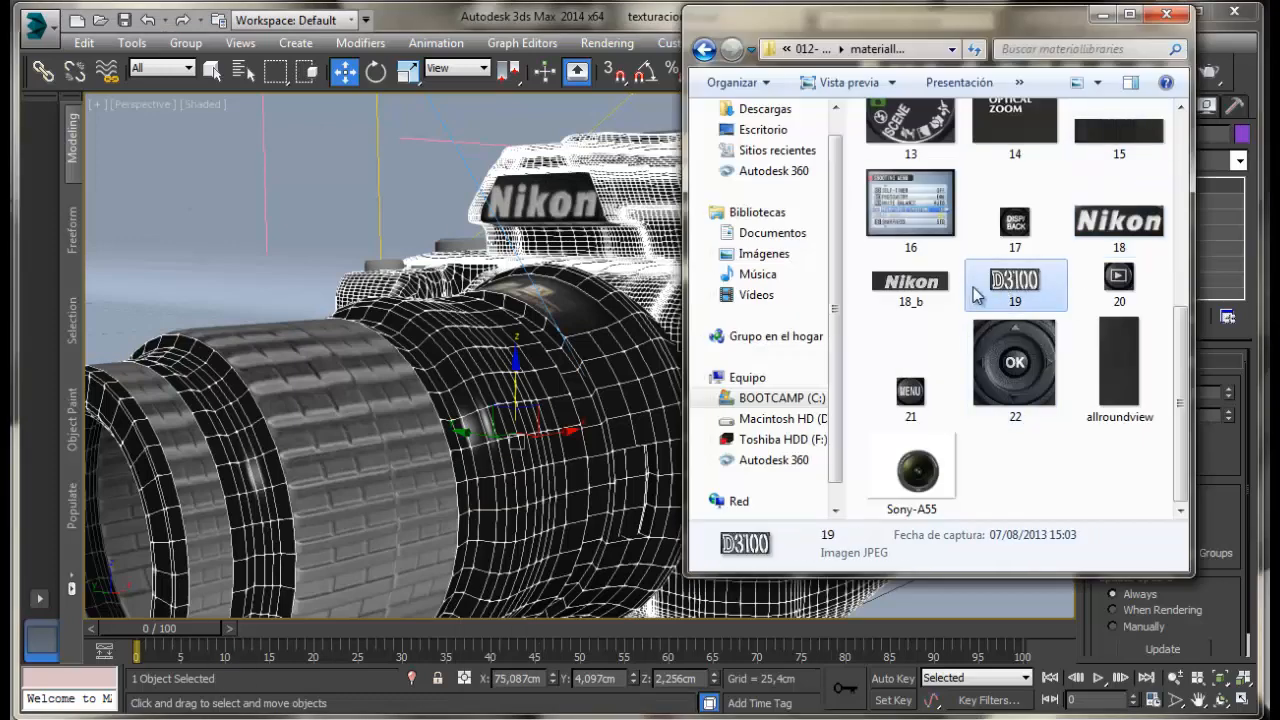
drag(1011, 31, 418, 60)
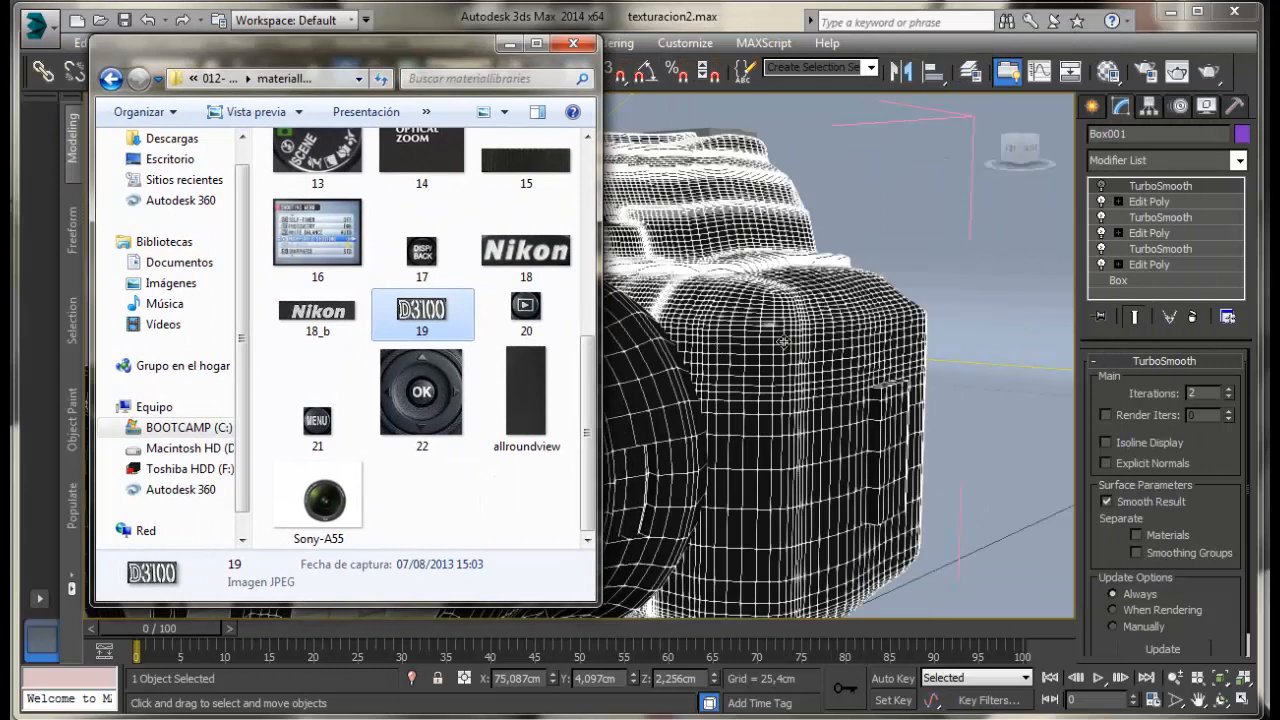
In the body's uppermost Edit Poly modifier, select a front polygon beside the lens and grow the selection to 49 polygons.
click(1172, 204)
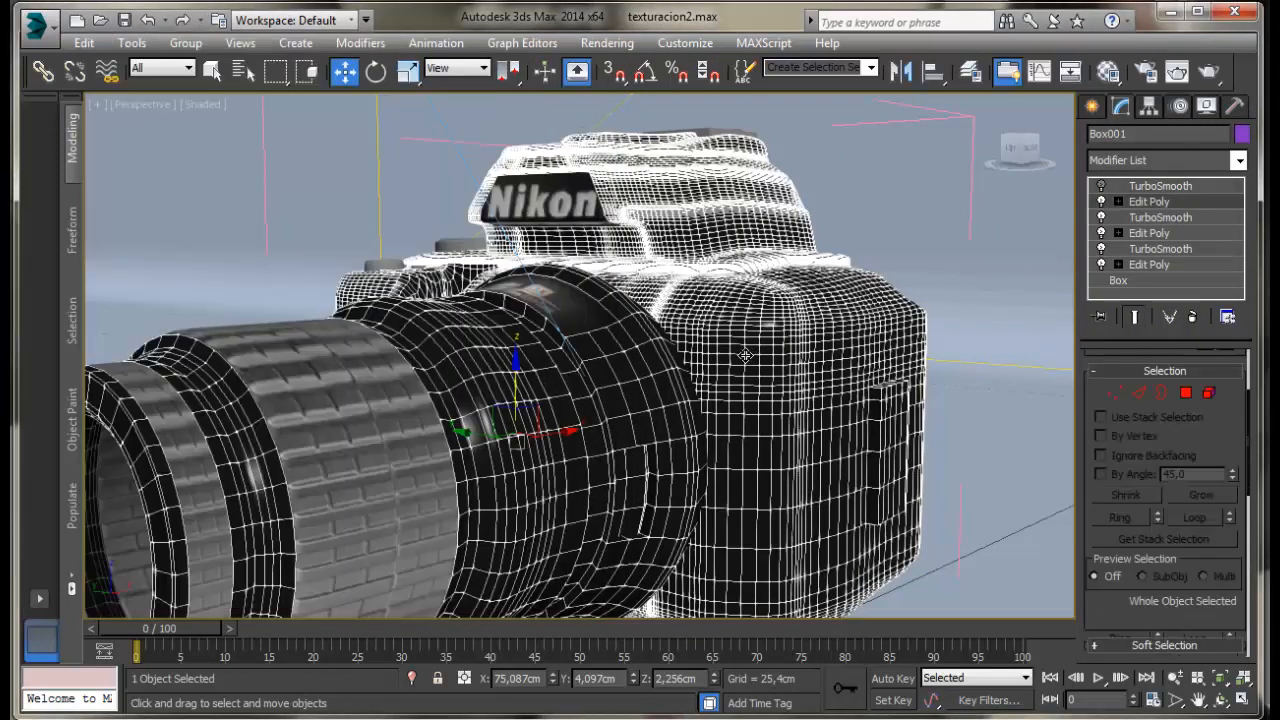
click(1160, 186)
click(1173, 198)
click(742, 348)
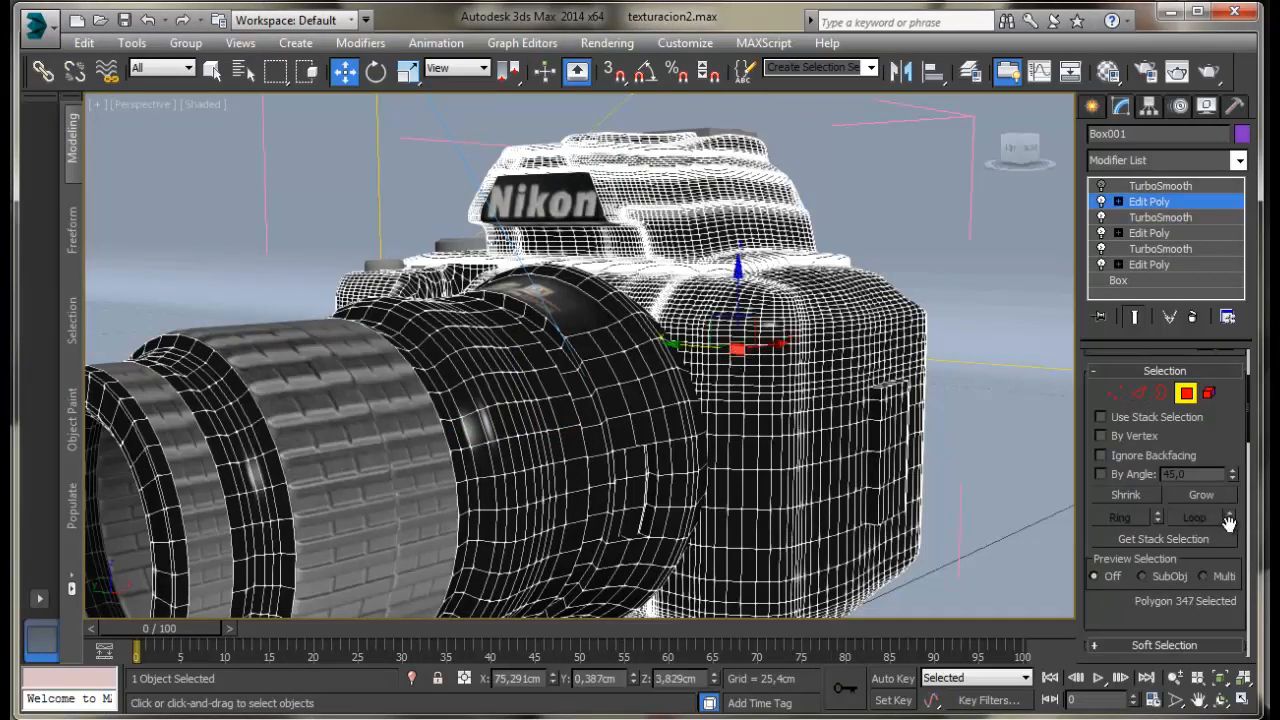
click(1203, 495)
click(1203, 495)
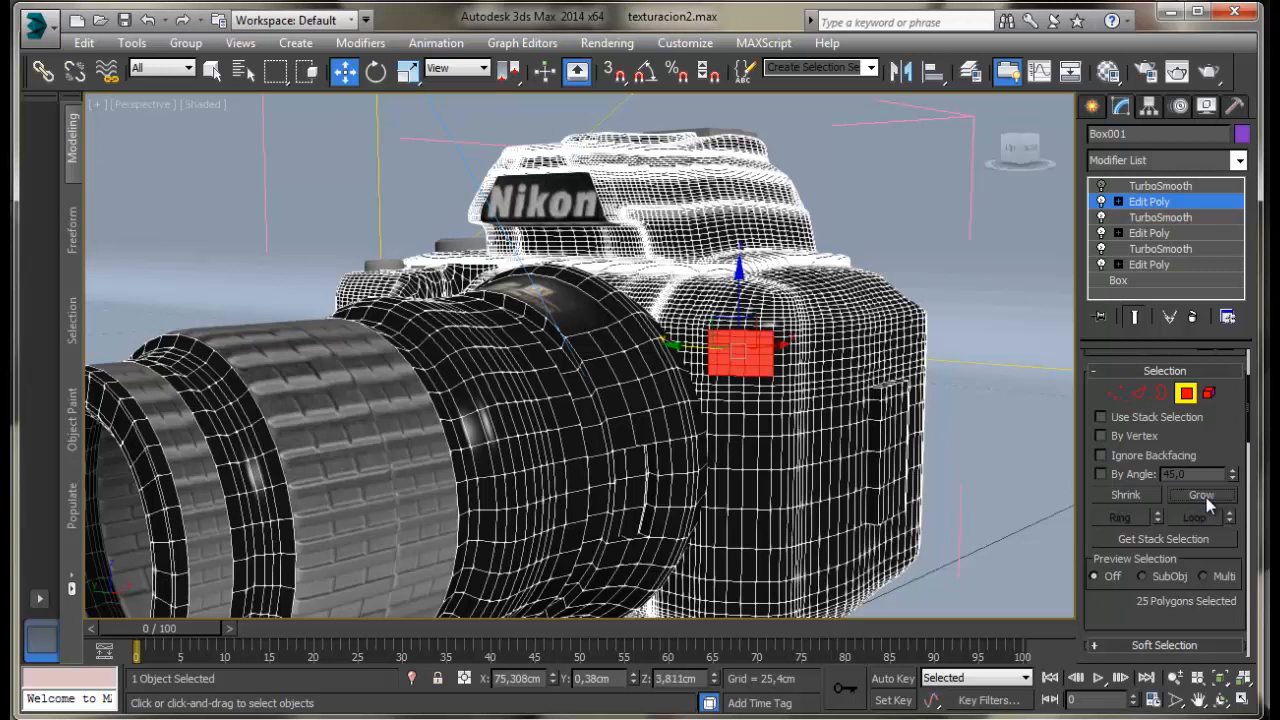
click(1206, 497)
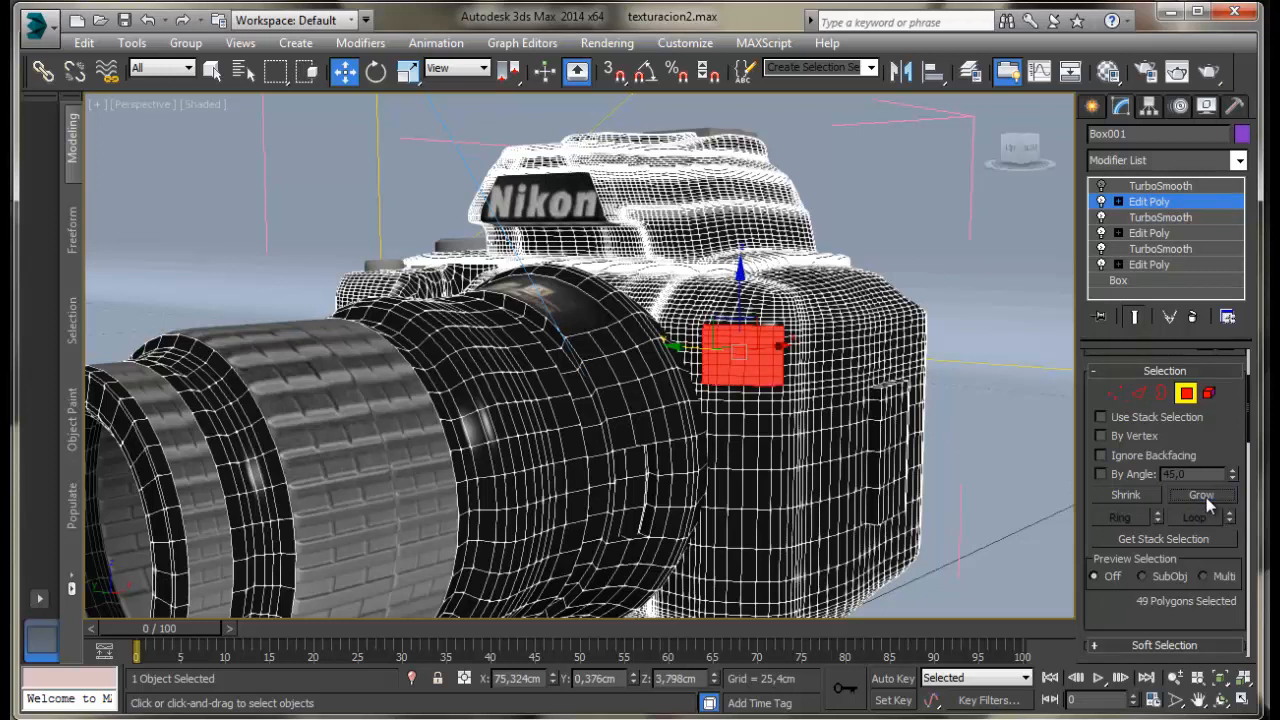
click(1155, 500)
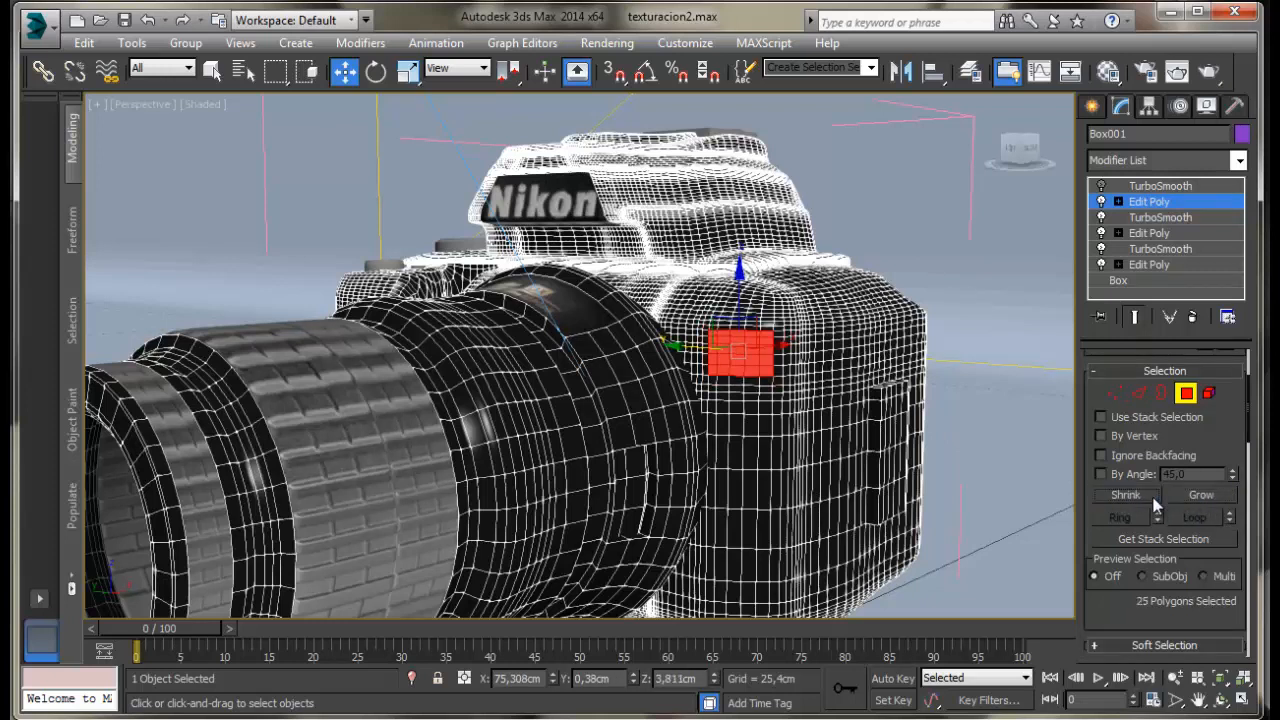
click(1203, 495)
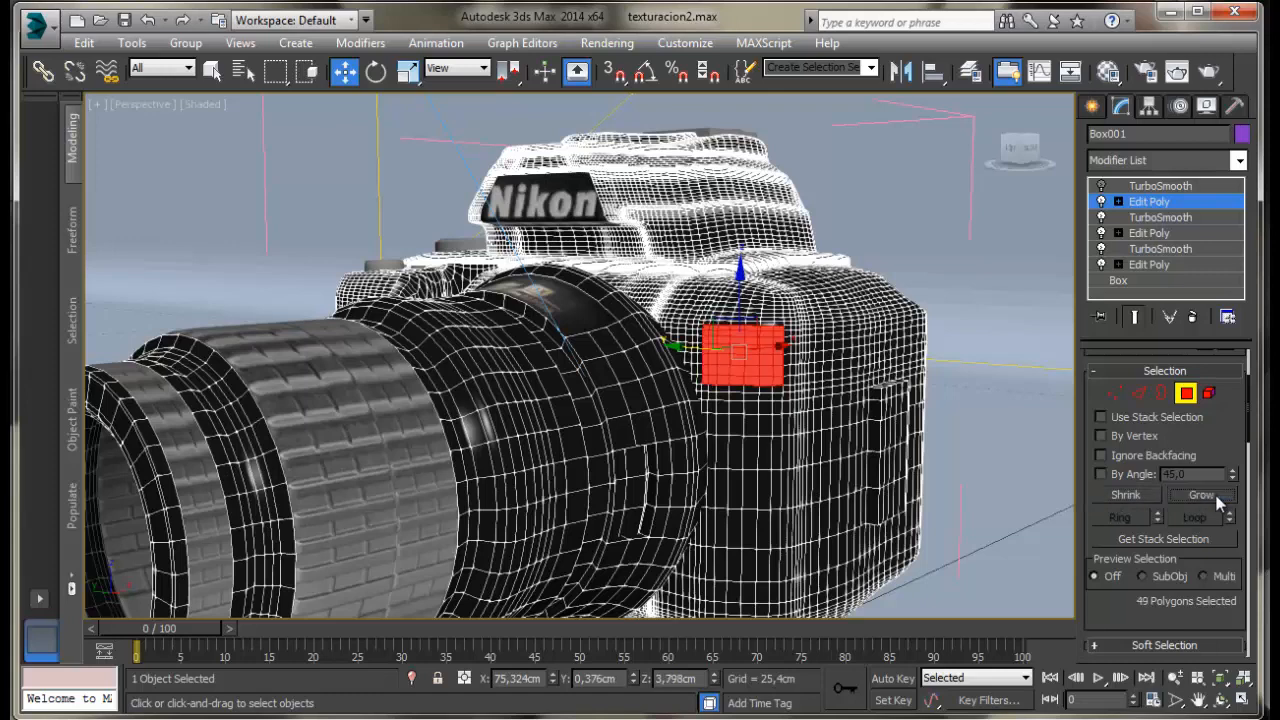
Detach the selected front polygons as a separate object named 7 and select that new patch.
drag(1208, 603, 1228, 71)
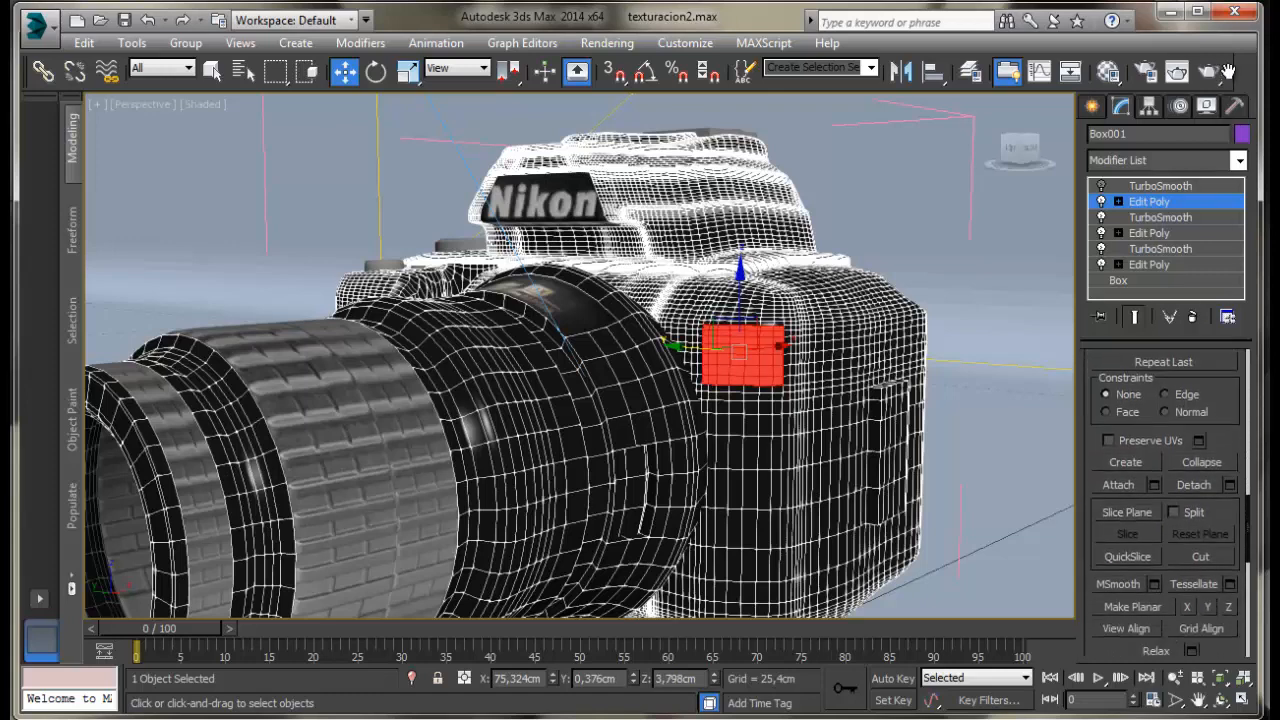
click(1233, 484)
text(ñ)
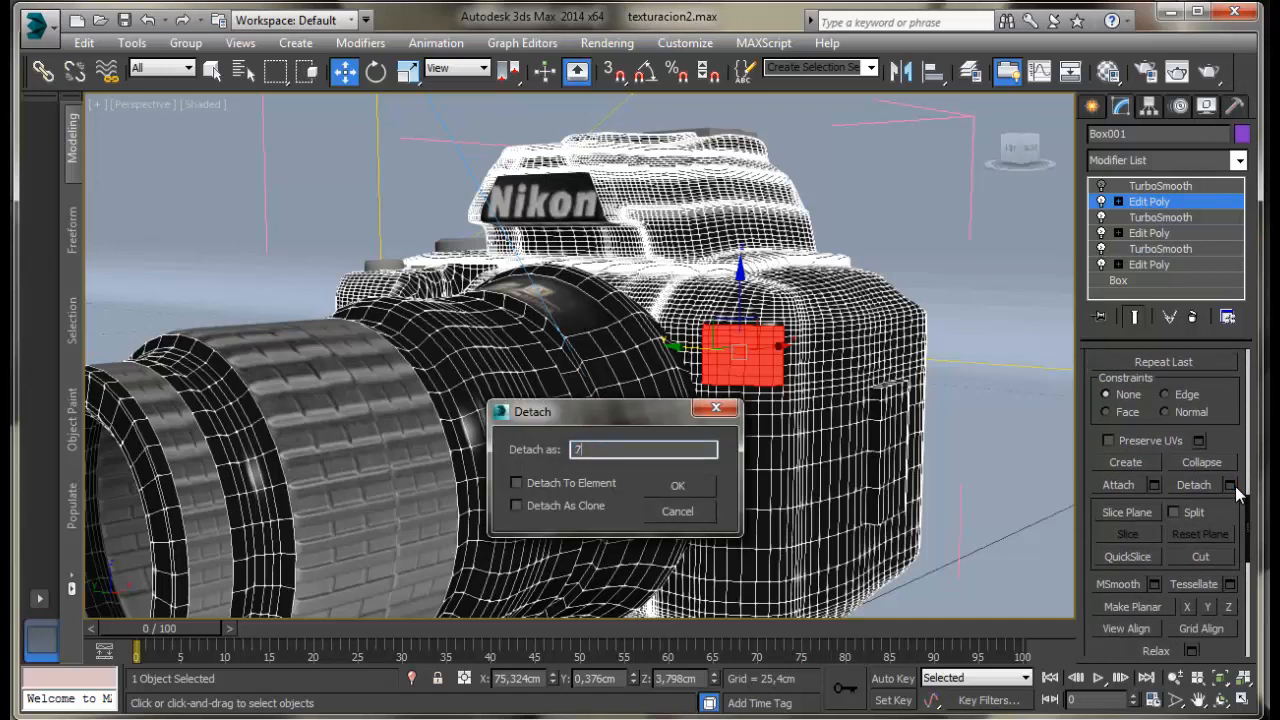
key(Return)
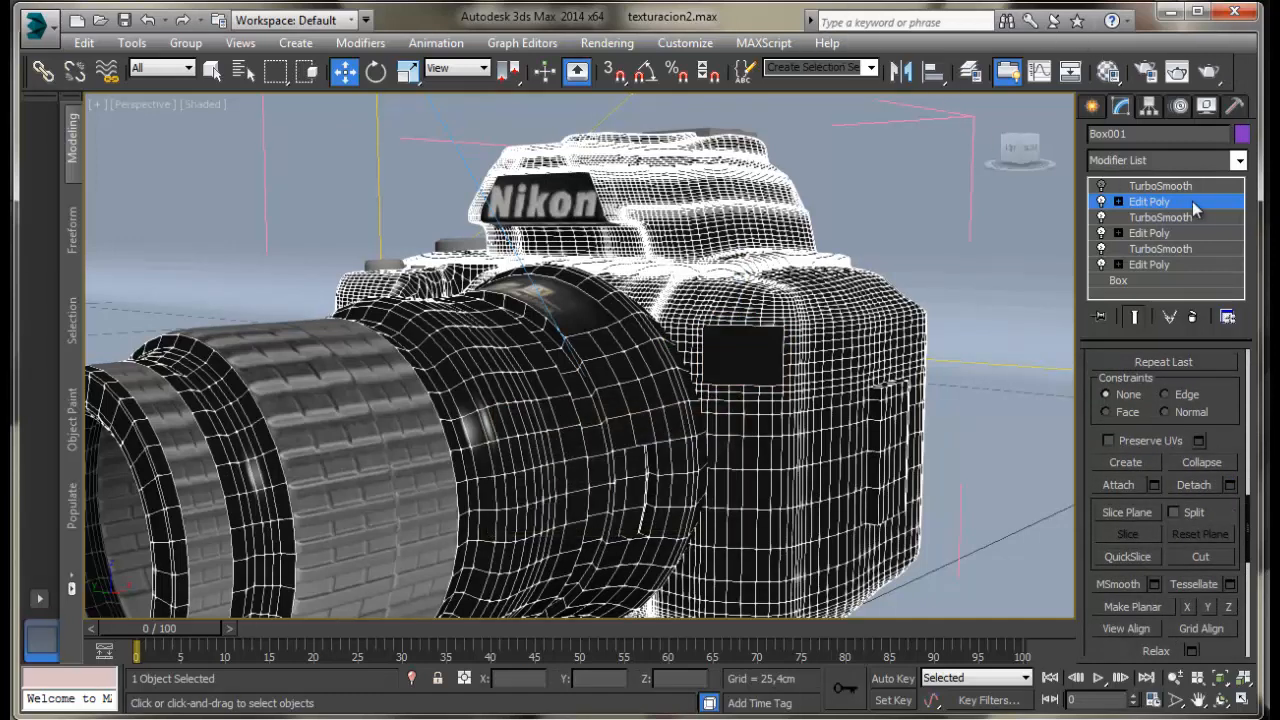
click(752, 355)
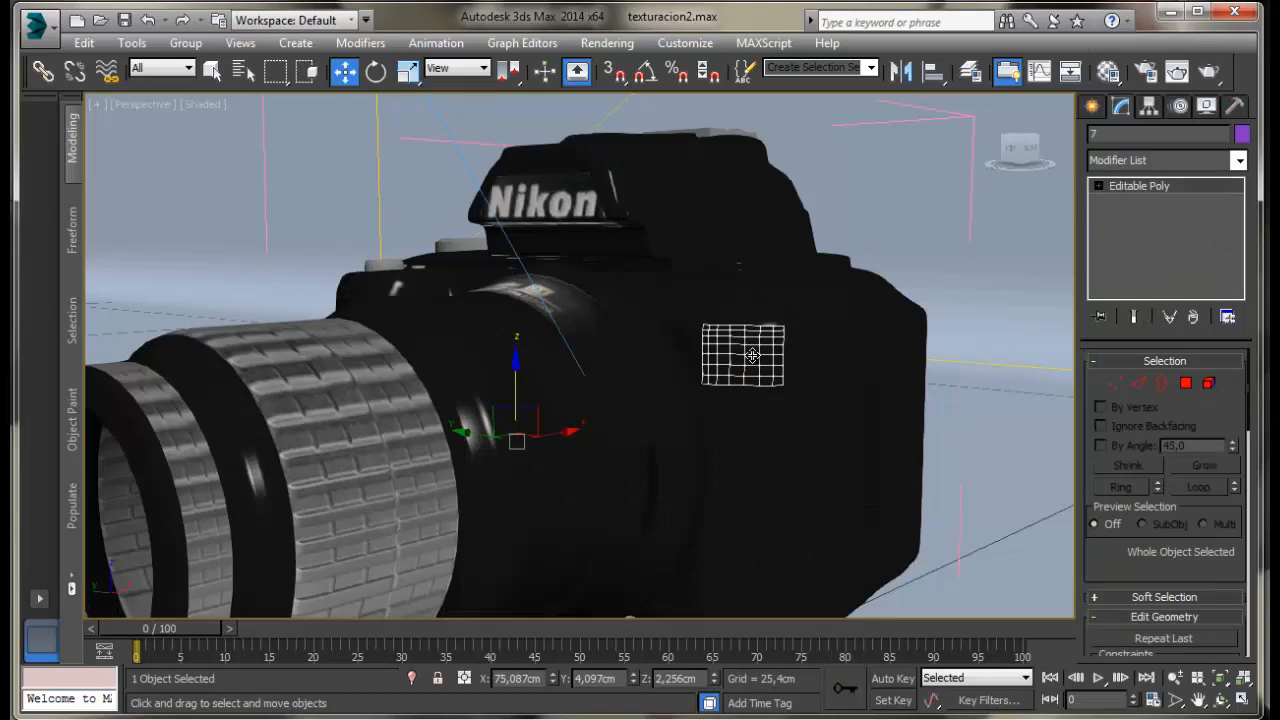
Load the D3100 image 19 from the material libraries folder as the diffuse map of material 12 - Default.
key(m)
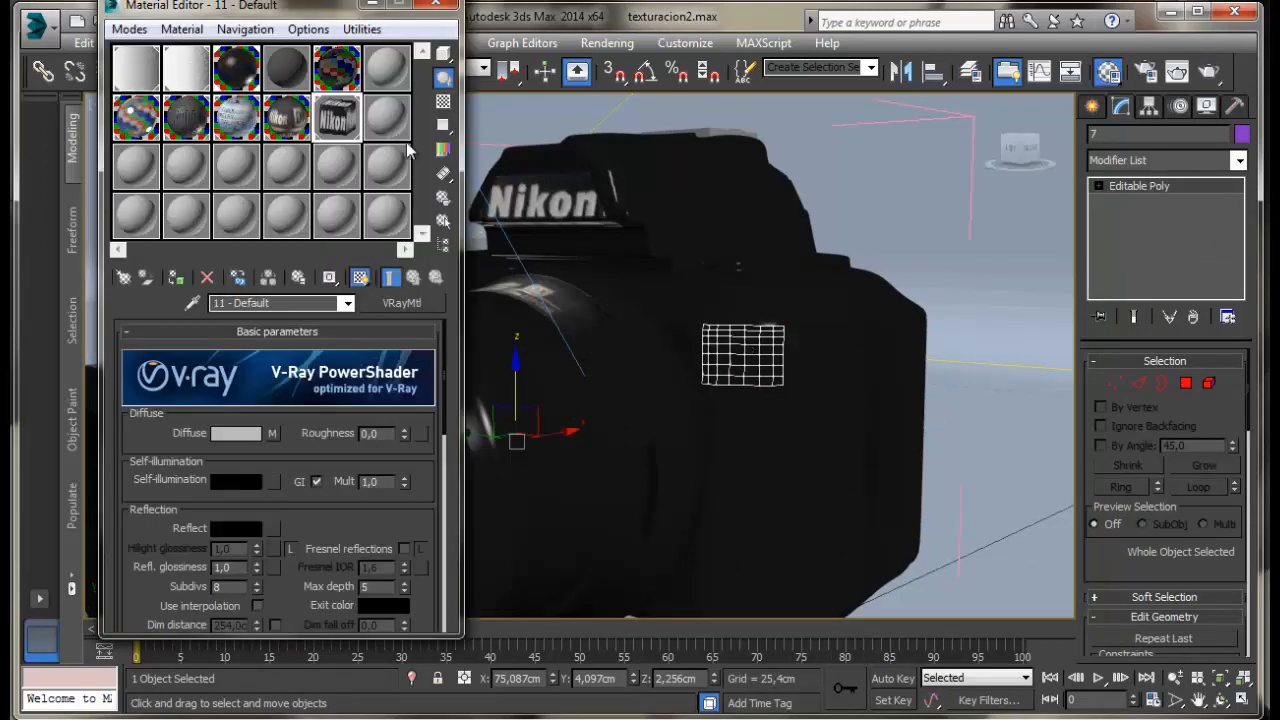
click(386, 117)
key(alt+Tab)
drag(454, 59, 1114, 90)
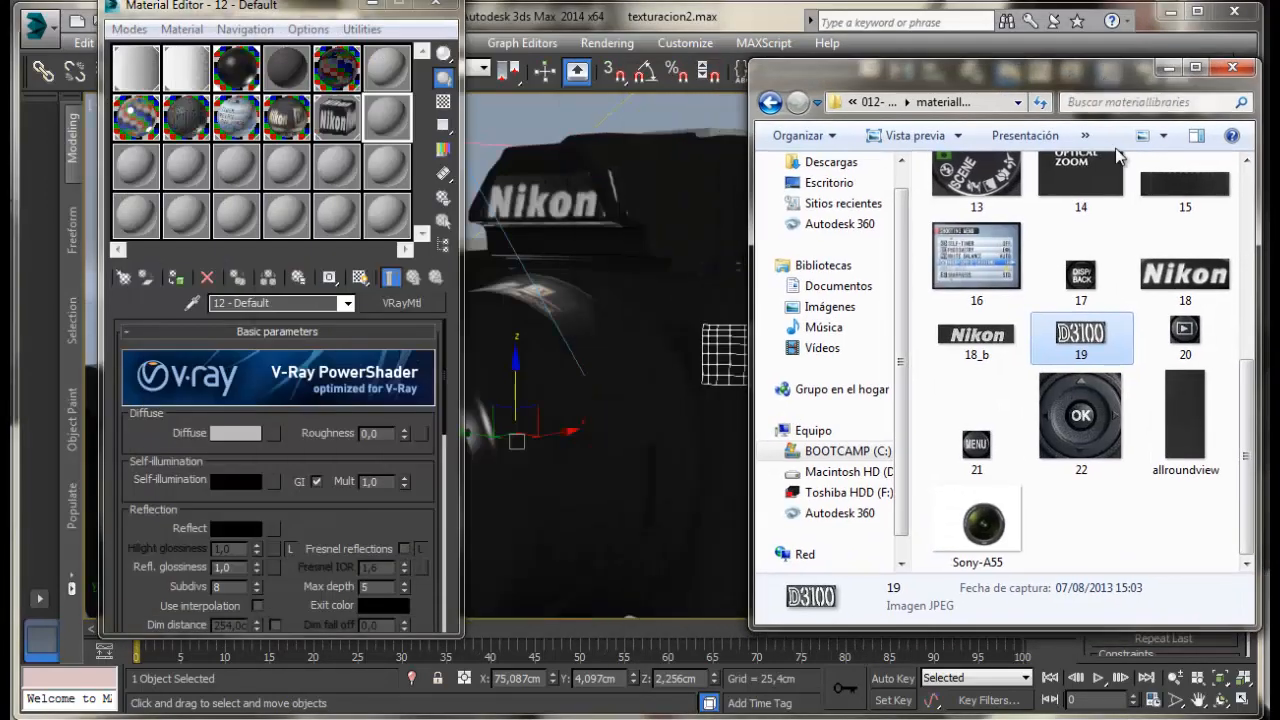
drag(1081, 338, 275, 433)
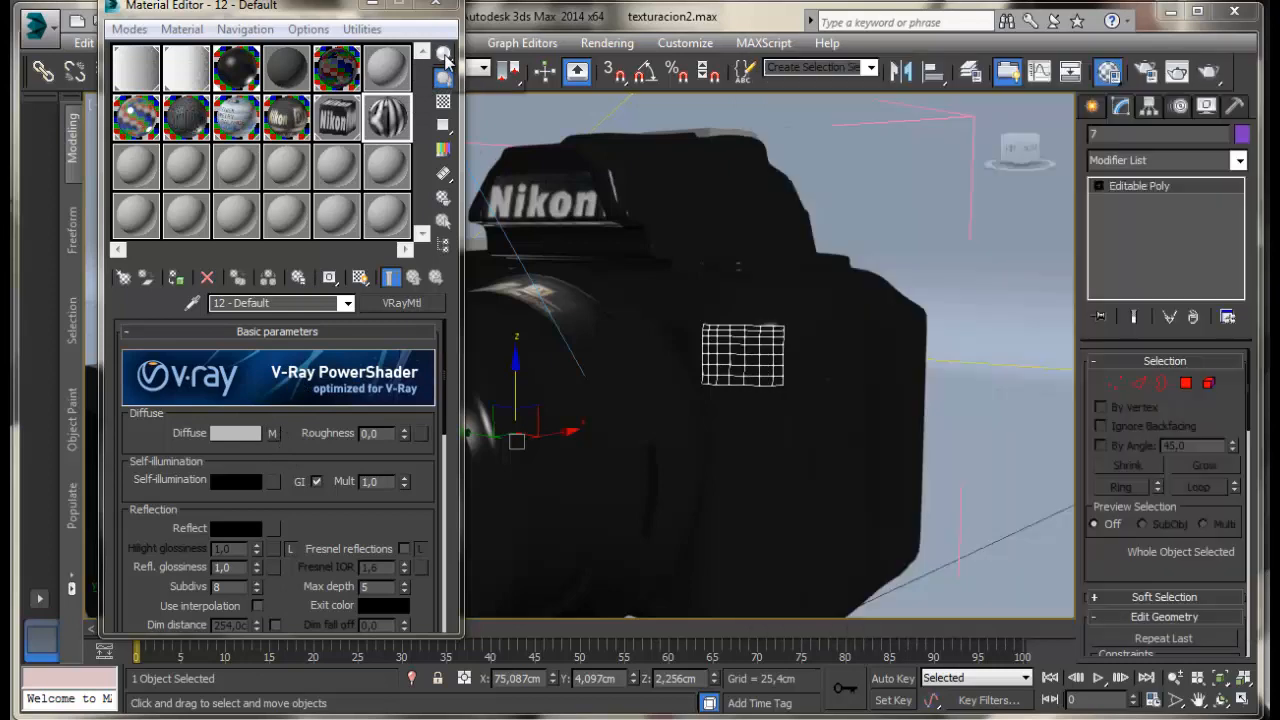
Change the sample shape of material 12 - Default to a box and inspect the D3100 lettering in an enlarged preview.
click(490, 88)
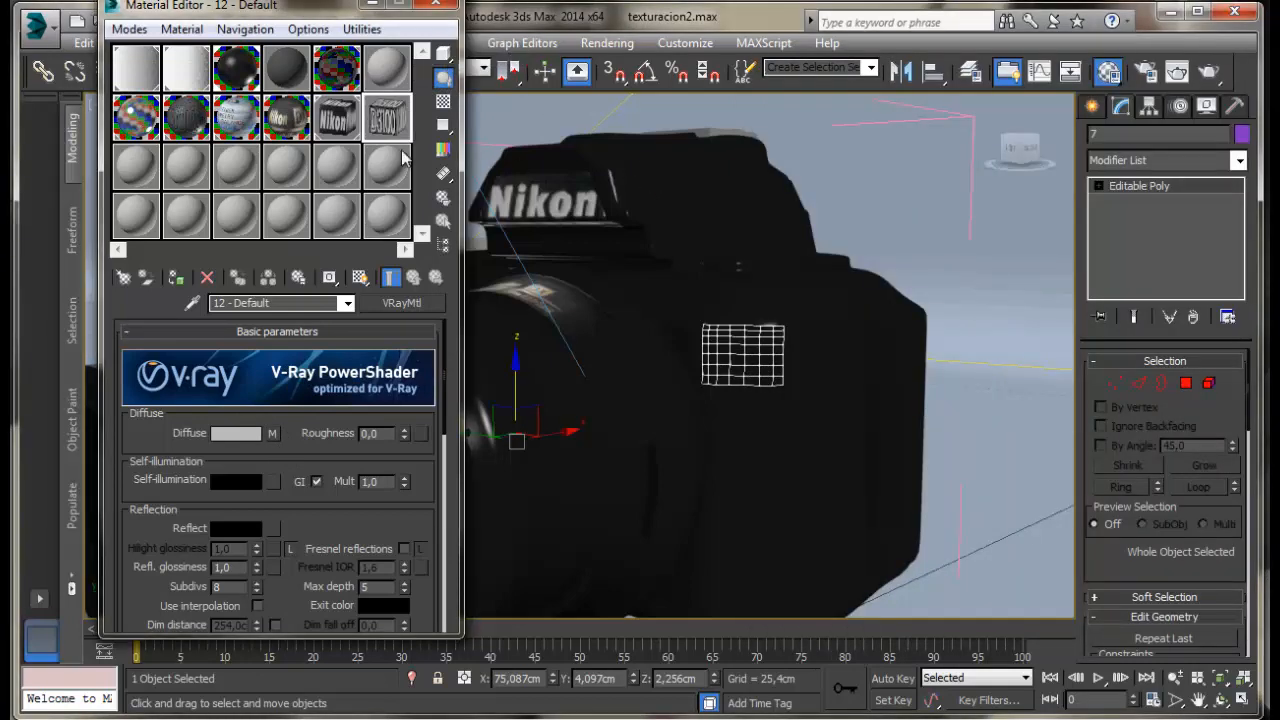
double_click(385, 122)
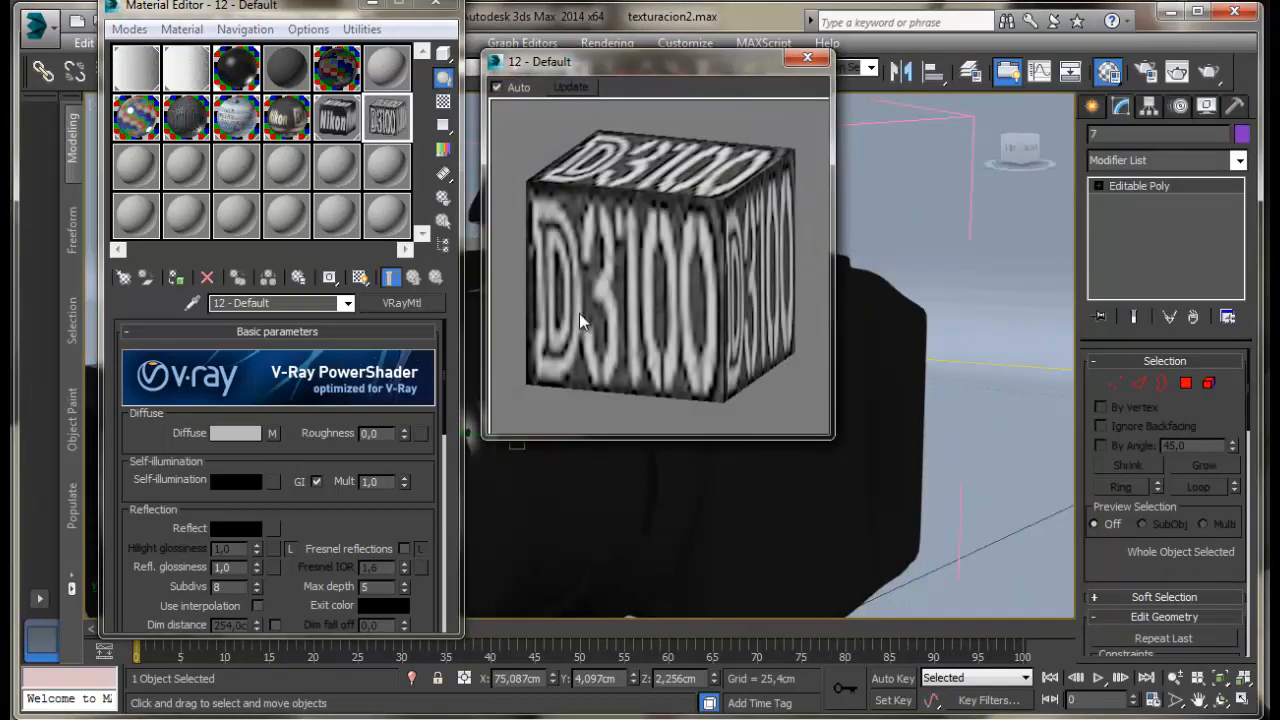
click(808, 59)
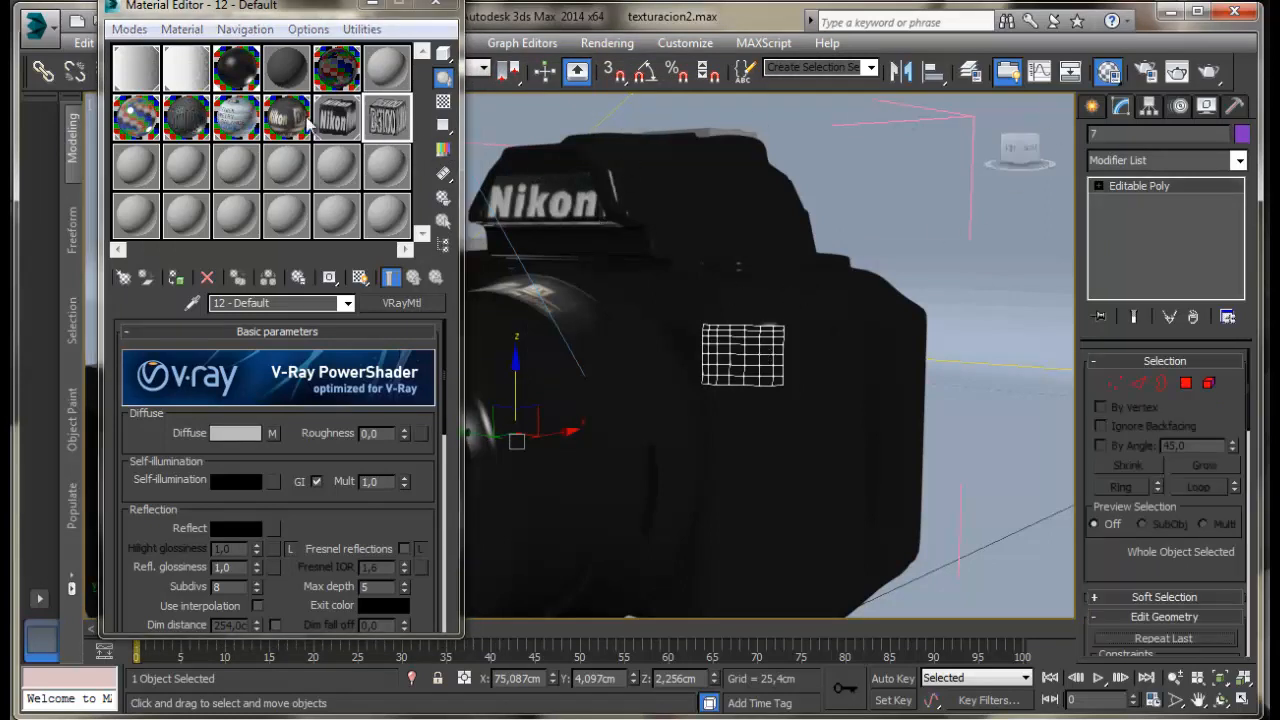
Assign material 12 - Default to patch 7 and show its map in the viewport.
click(175, 277)
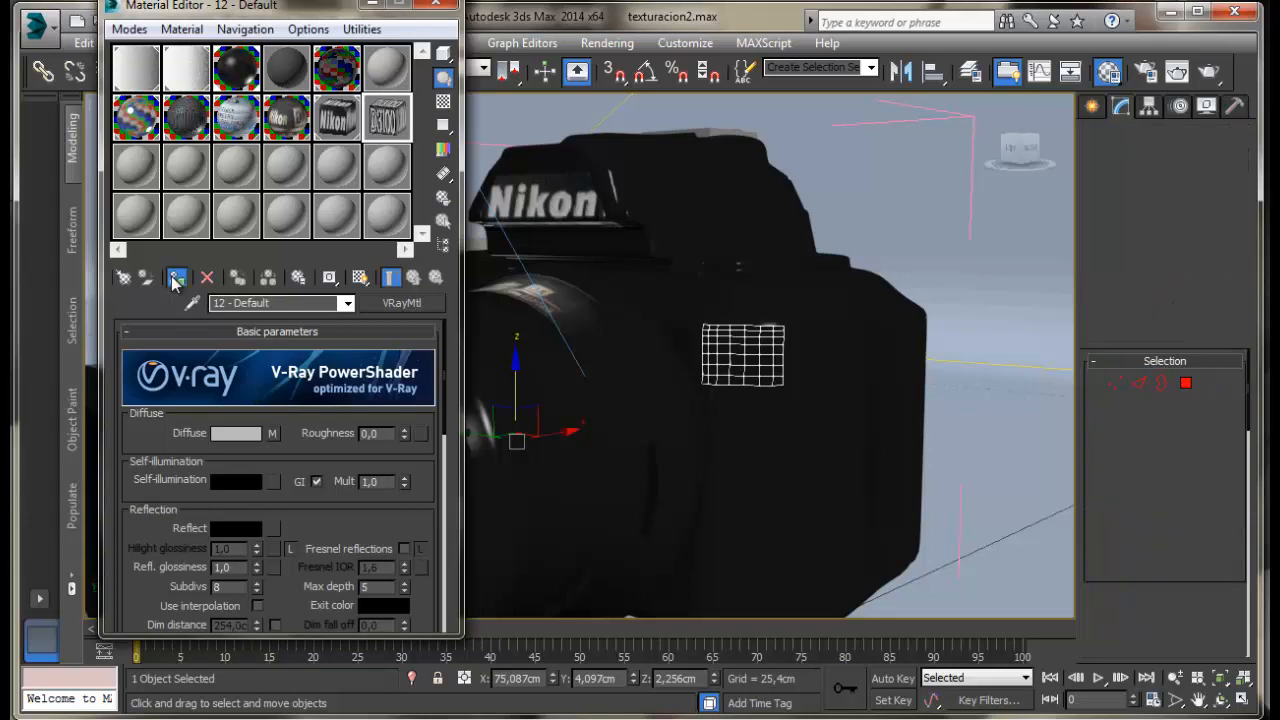
click(360, 278)
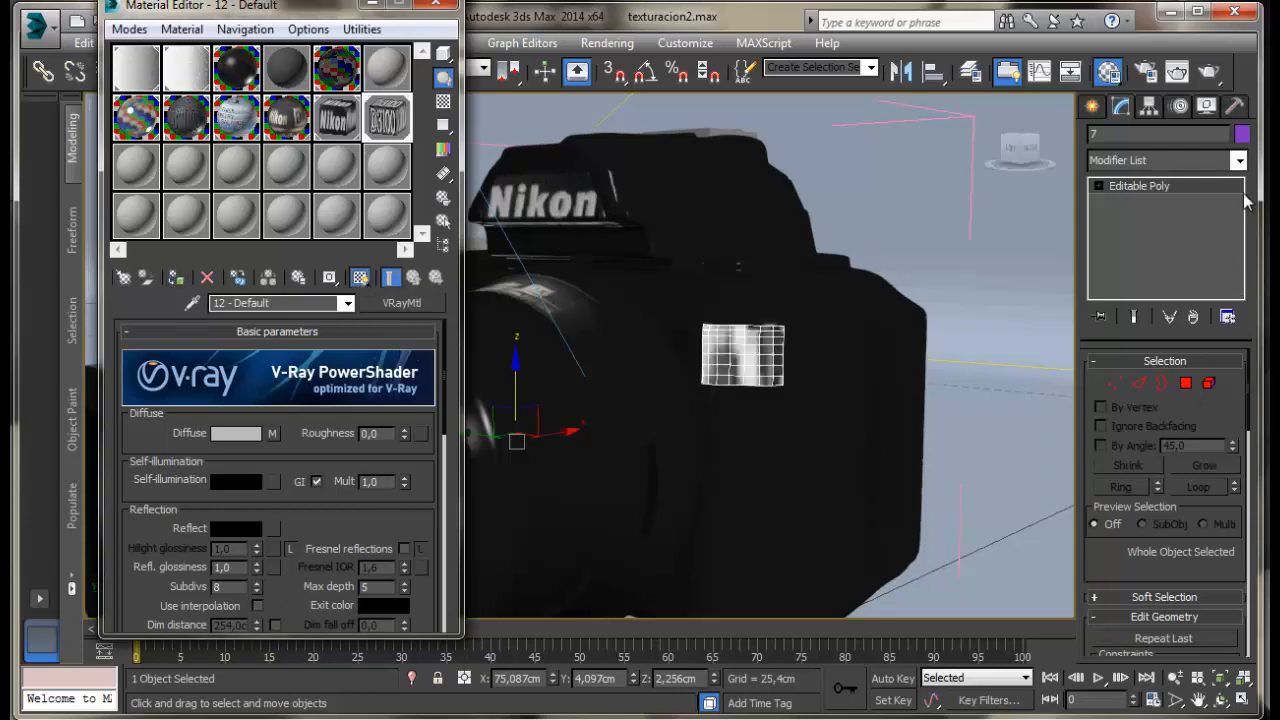
Apply a UVW Map modifier with Box mapping to patch 7 so the D3100 texture follows its surface.
click(1239, 160)
scroll(1240, 375, down, 10)
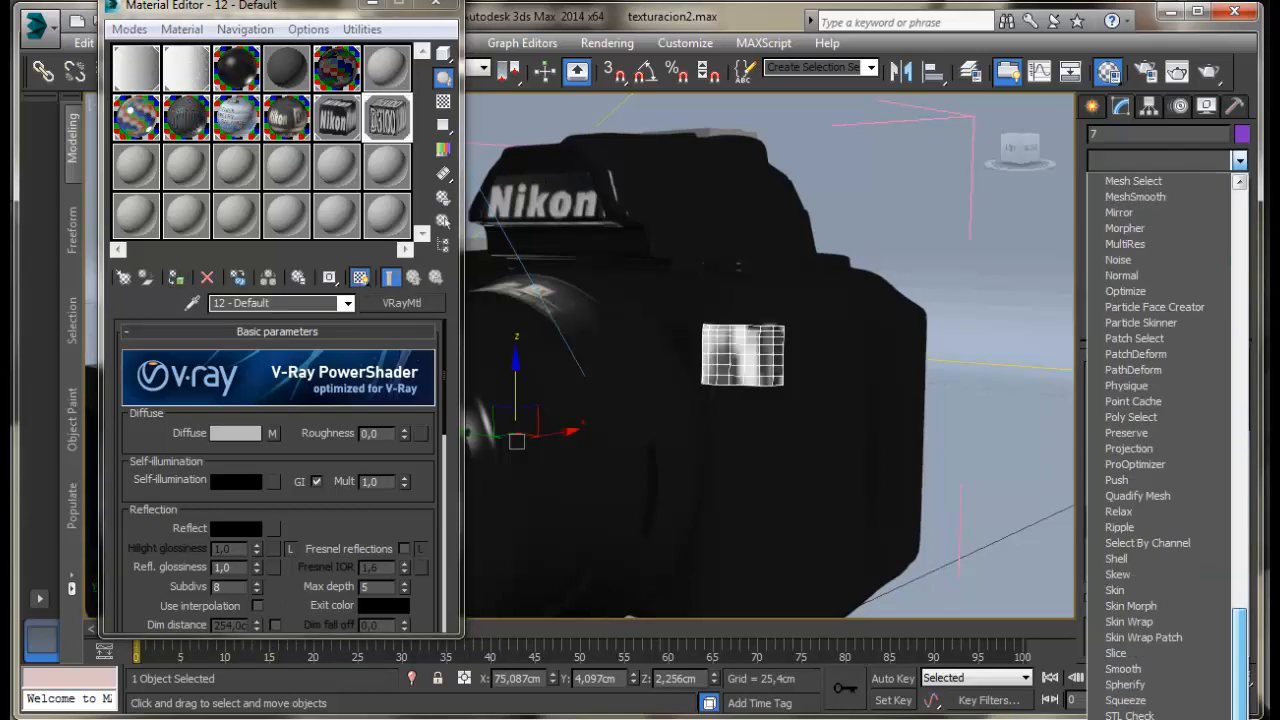
click(1130, 716)
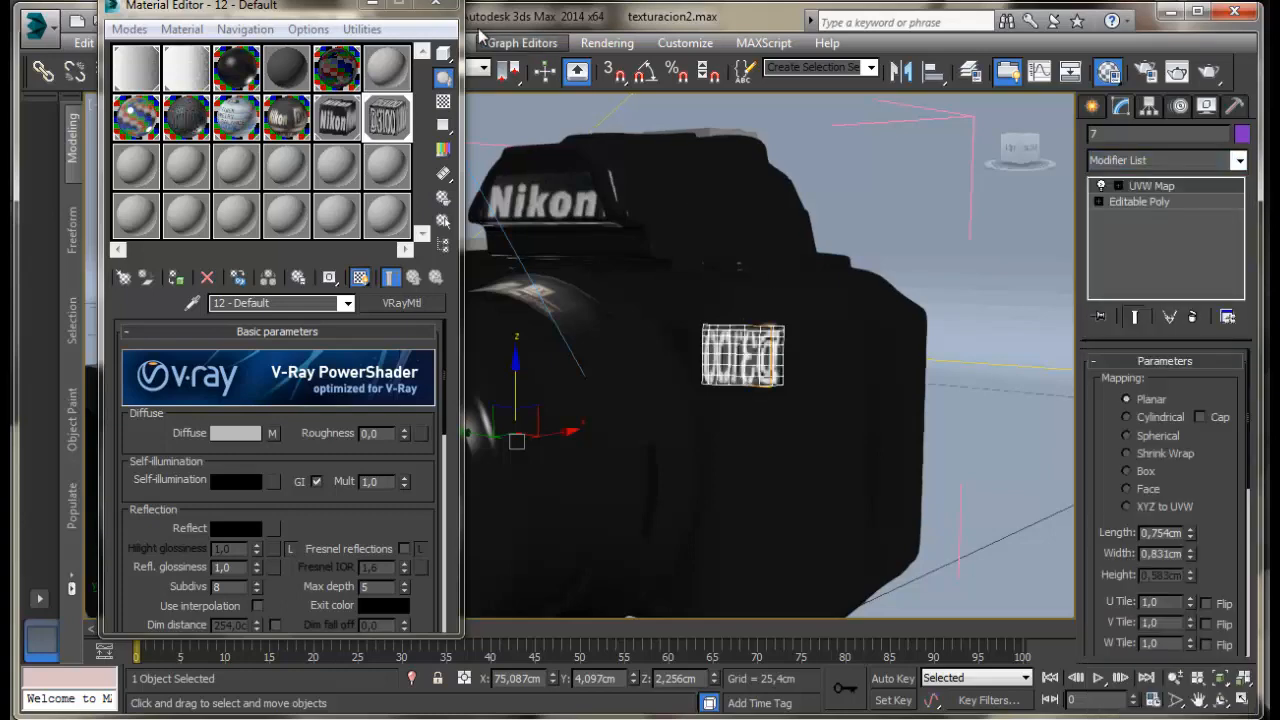
click(373, 5)
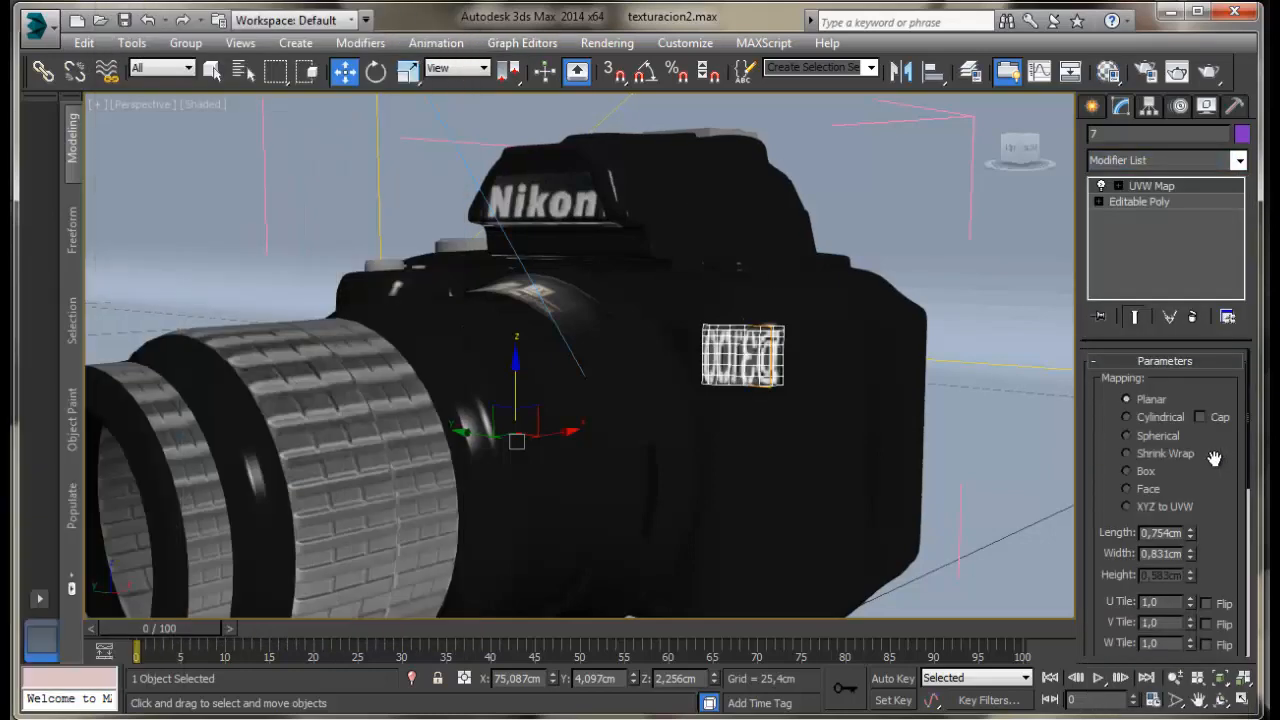
click(1146, 474)
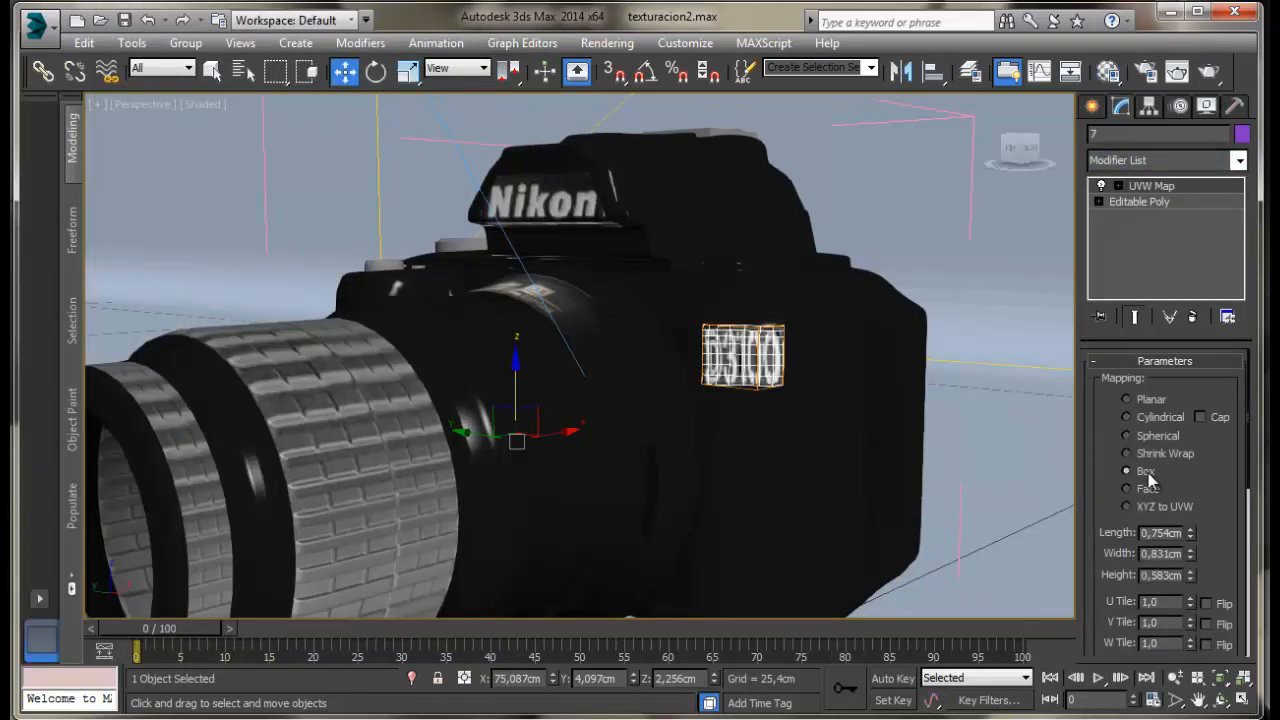
click(979, 515)
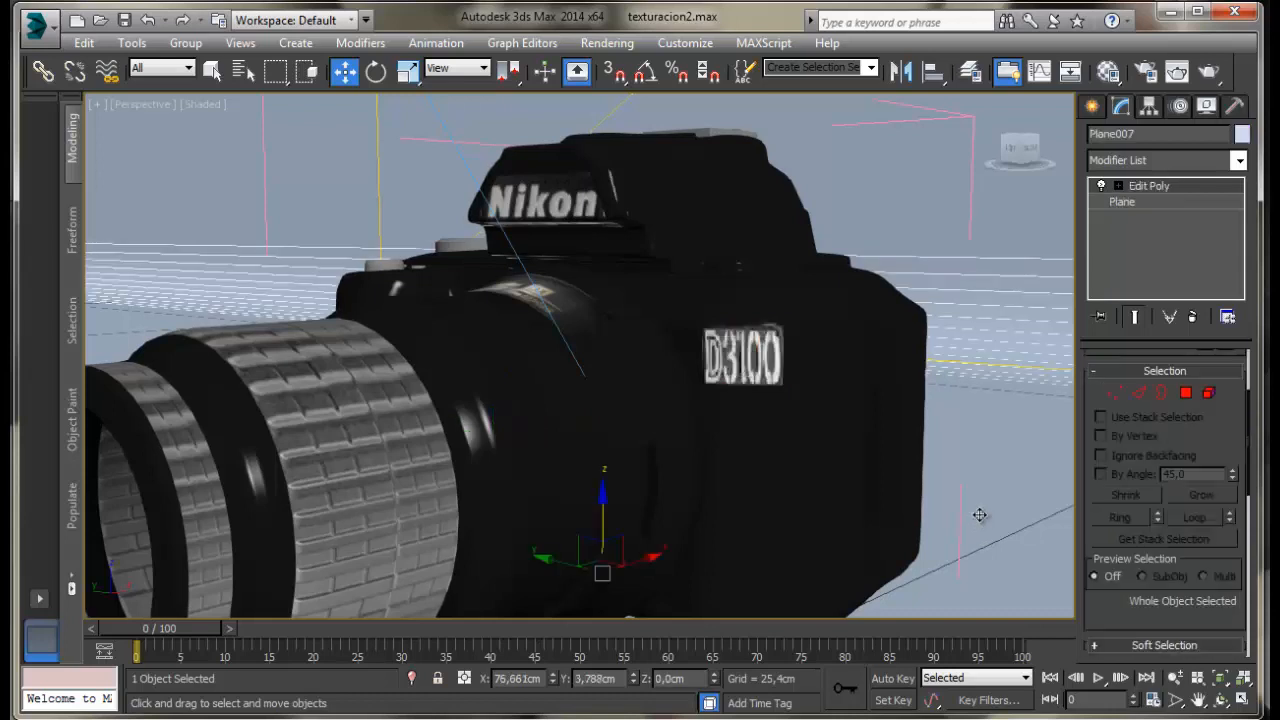
Try different sizes for patch 7's box mapping, ending at a length of 0,78 cm and a width of 0,831 cm.
click(726, 351)
drag(1192, 557, 1193, 537)
click(975, 498)
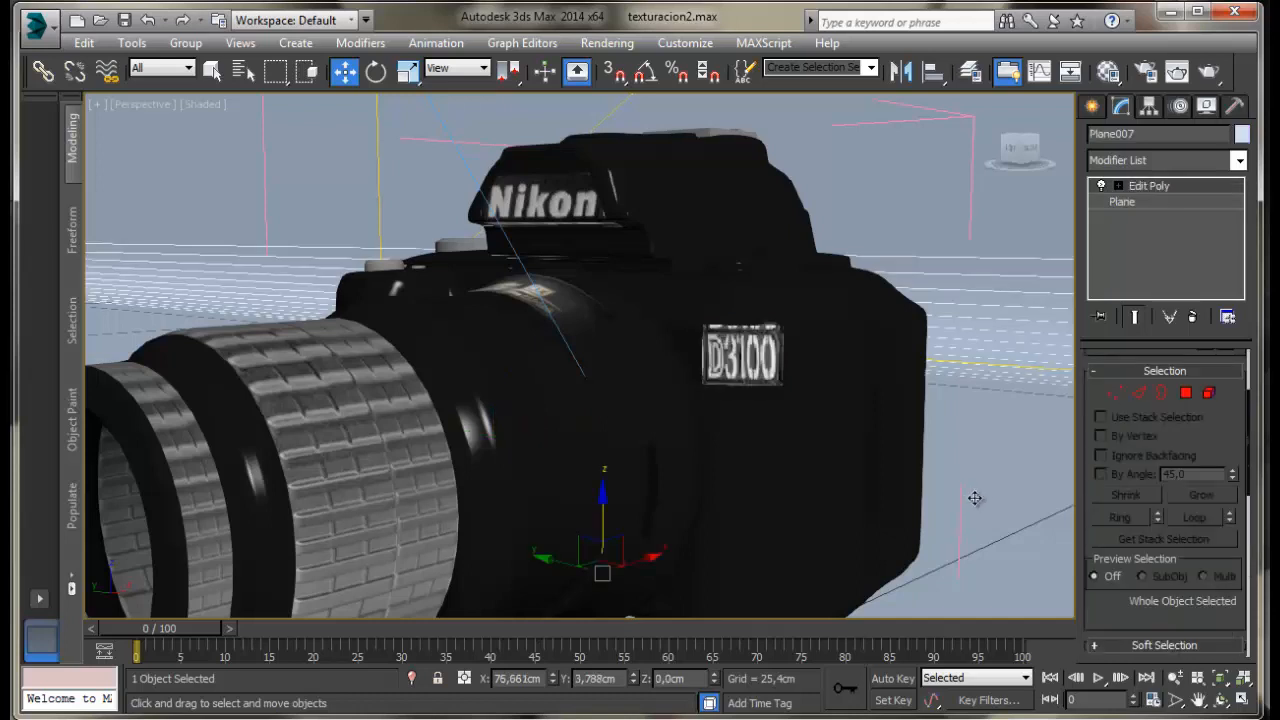
click(770, 362)
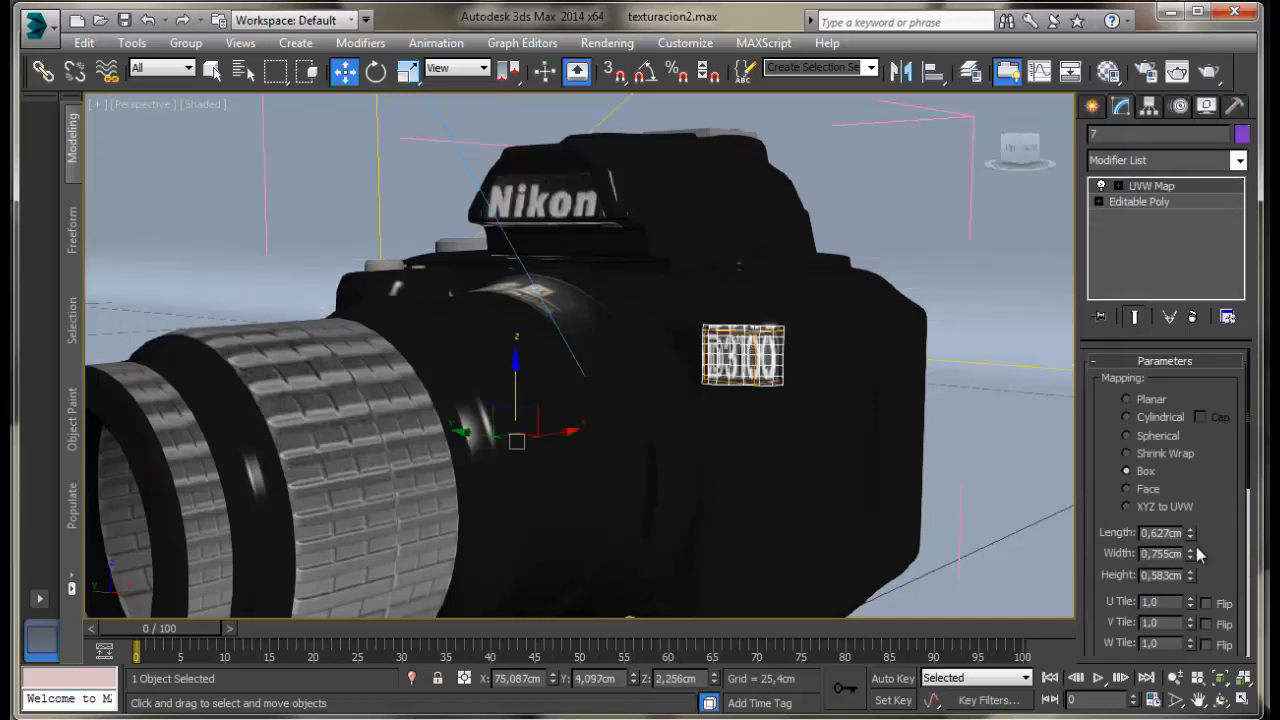
drag(1192, 537, 1192, 560)
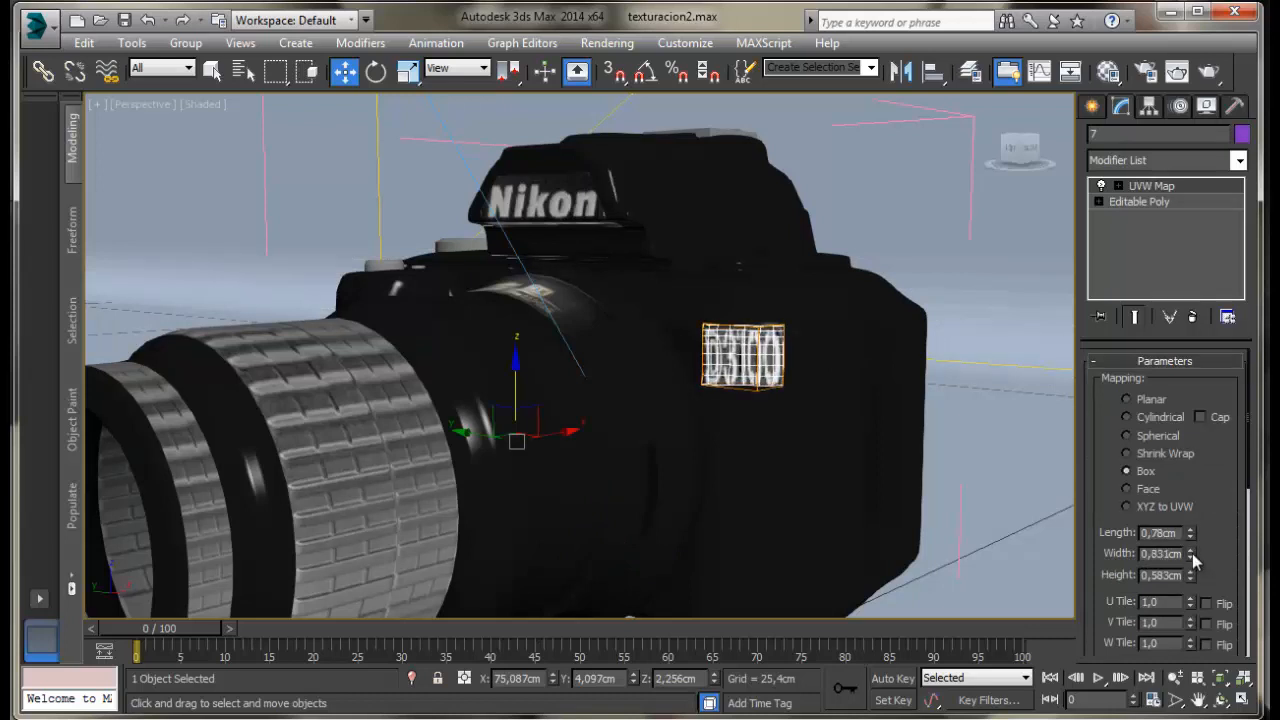
click(966, 537)
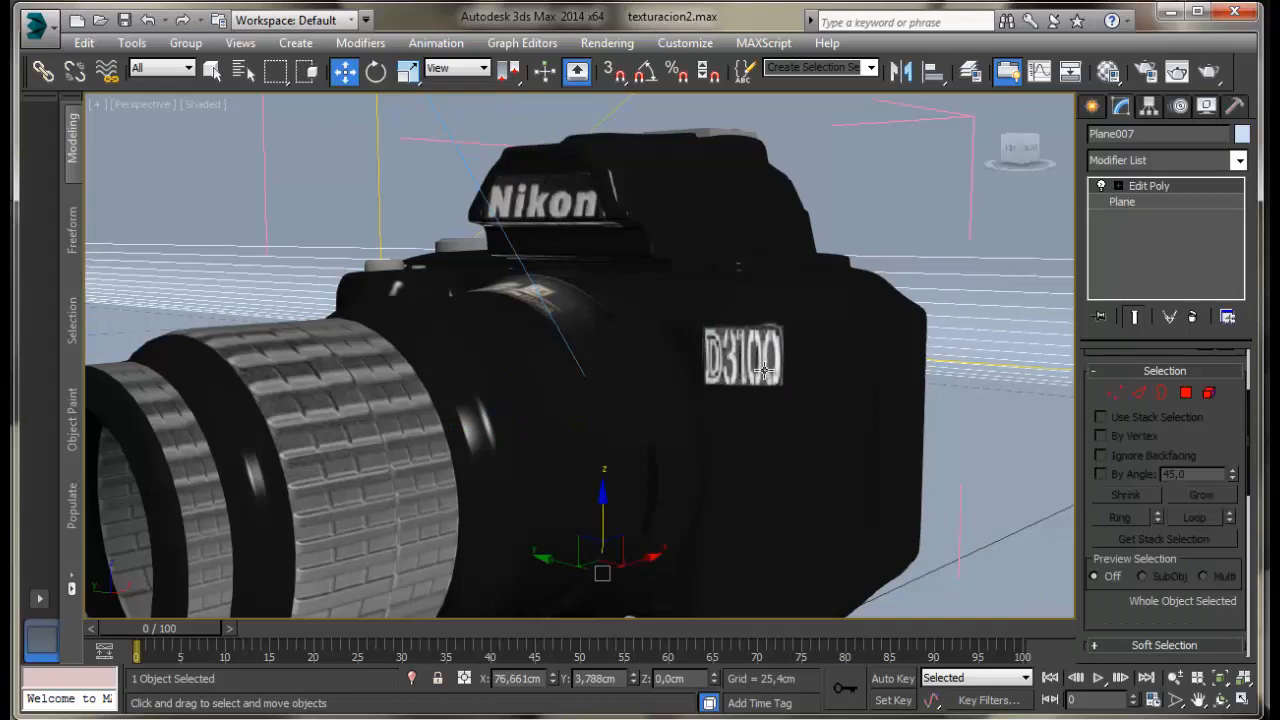
Orbit the VRayPhysicalCamera001 view around to the front of the camera model and render it.
scroll(870, 545, down, 5)
scroll(870, 545, up, 2)
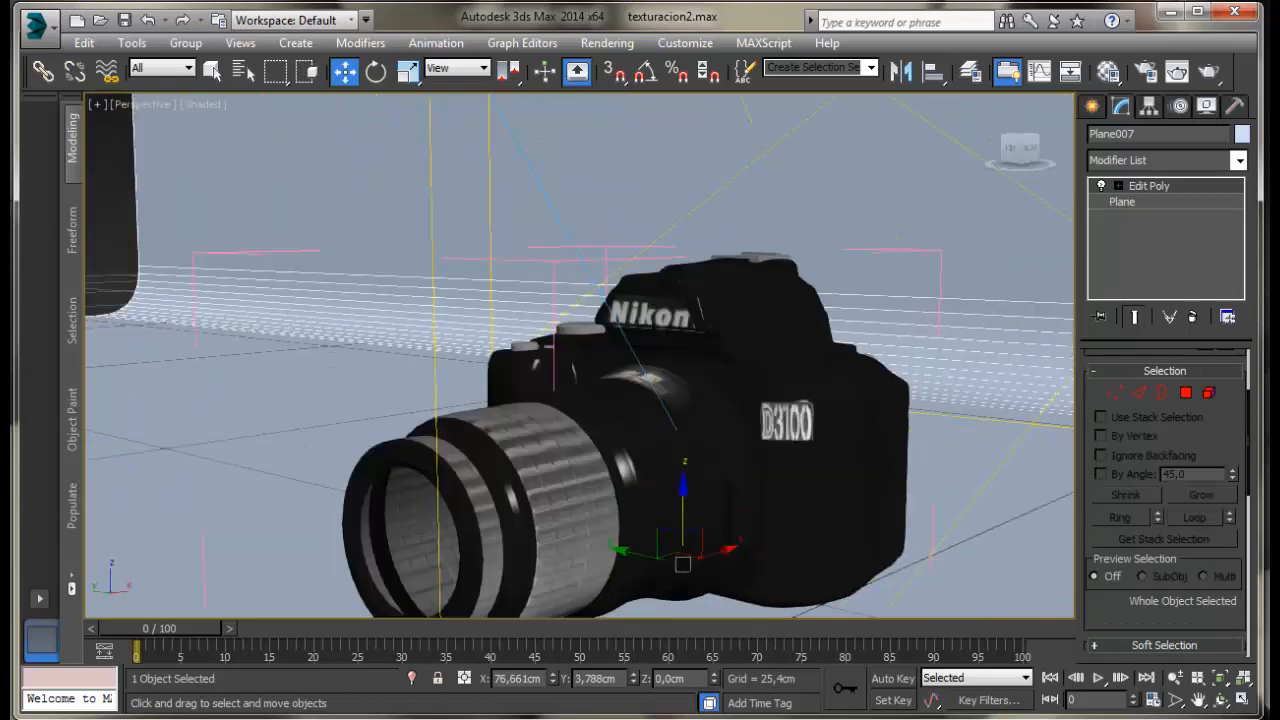
click(1242, 699)
click(832, 287)
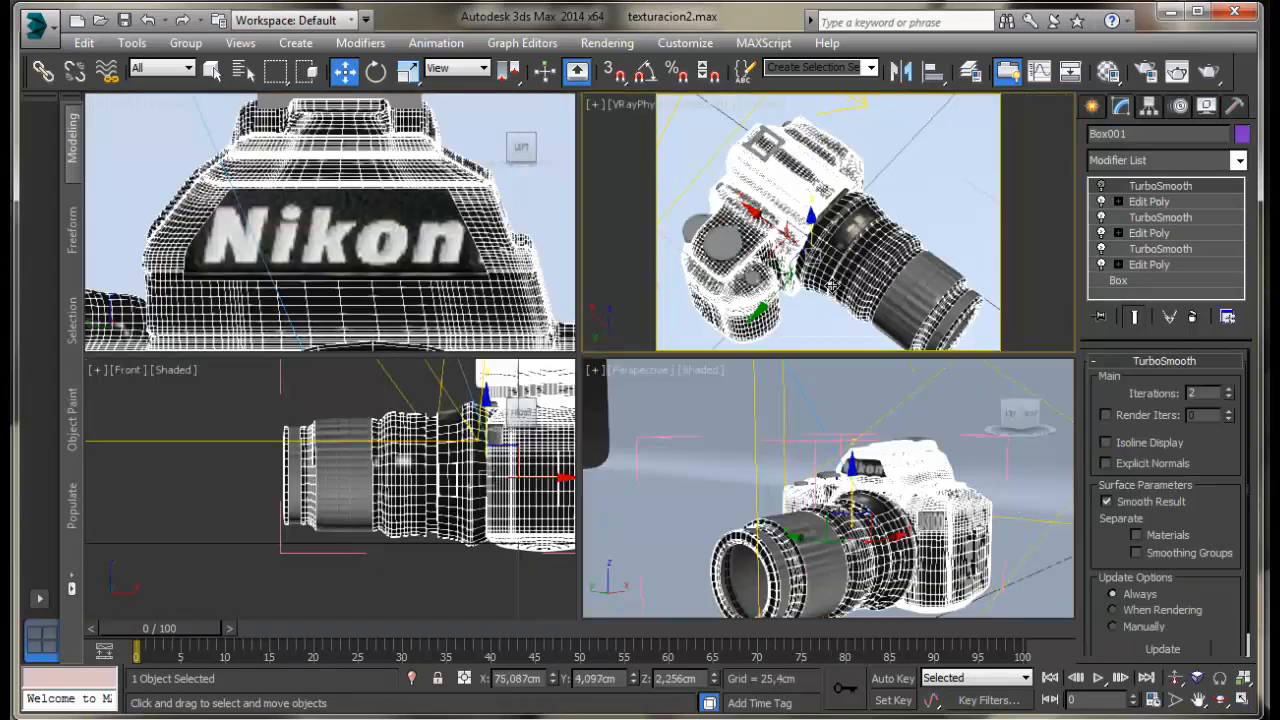
click(1221, 702)
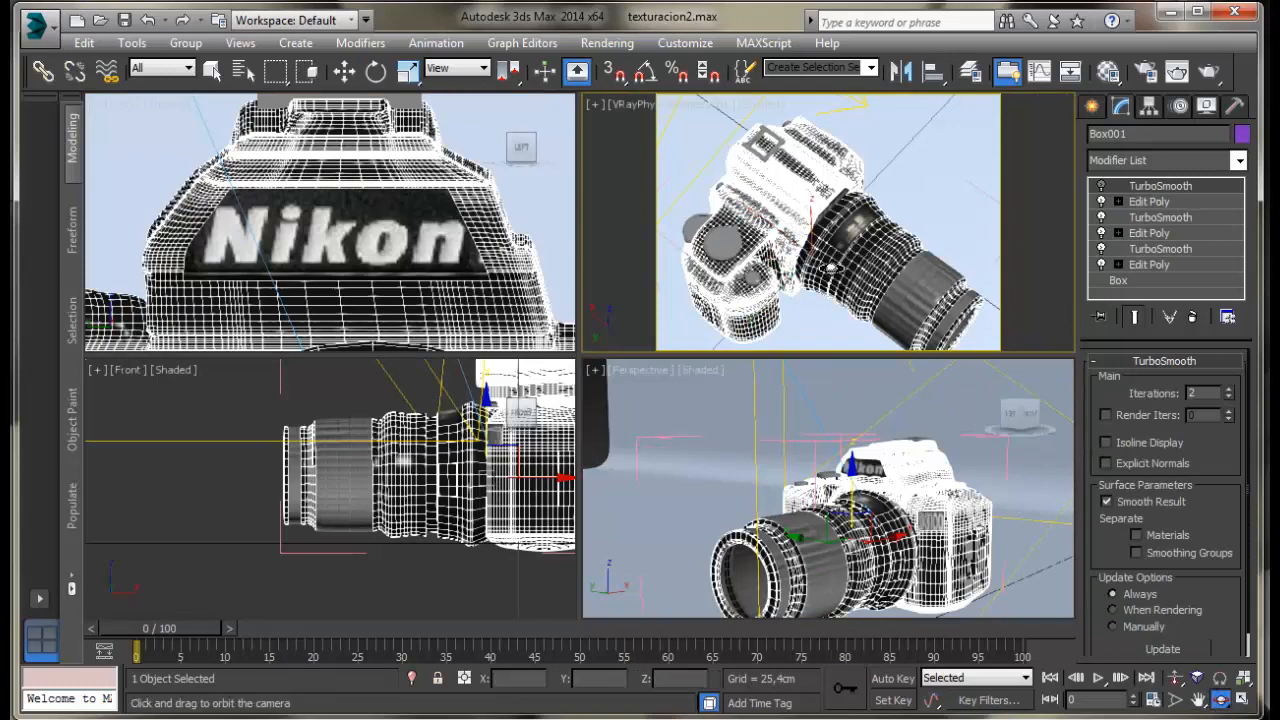
drag(800, 240, 670, 167)
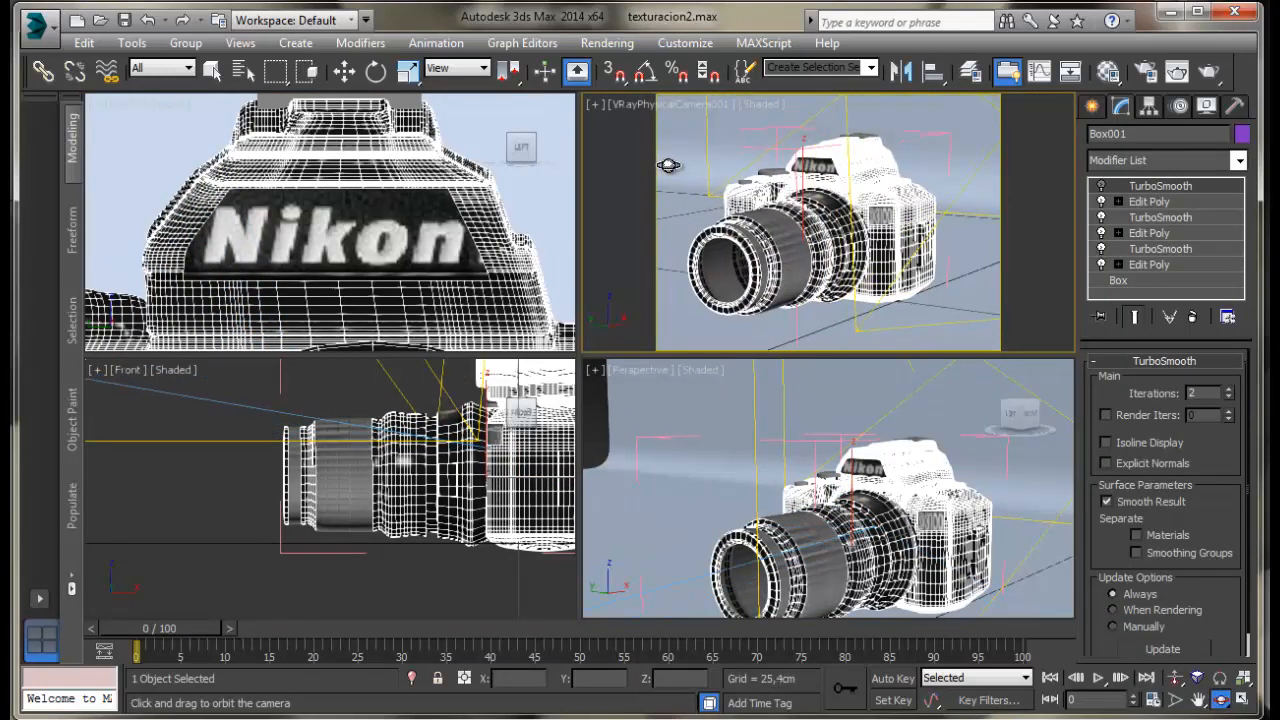
click(1208, 72)
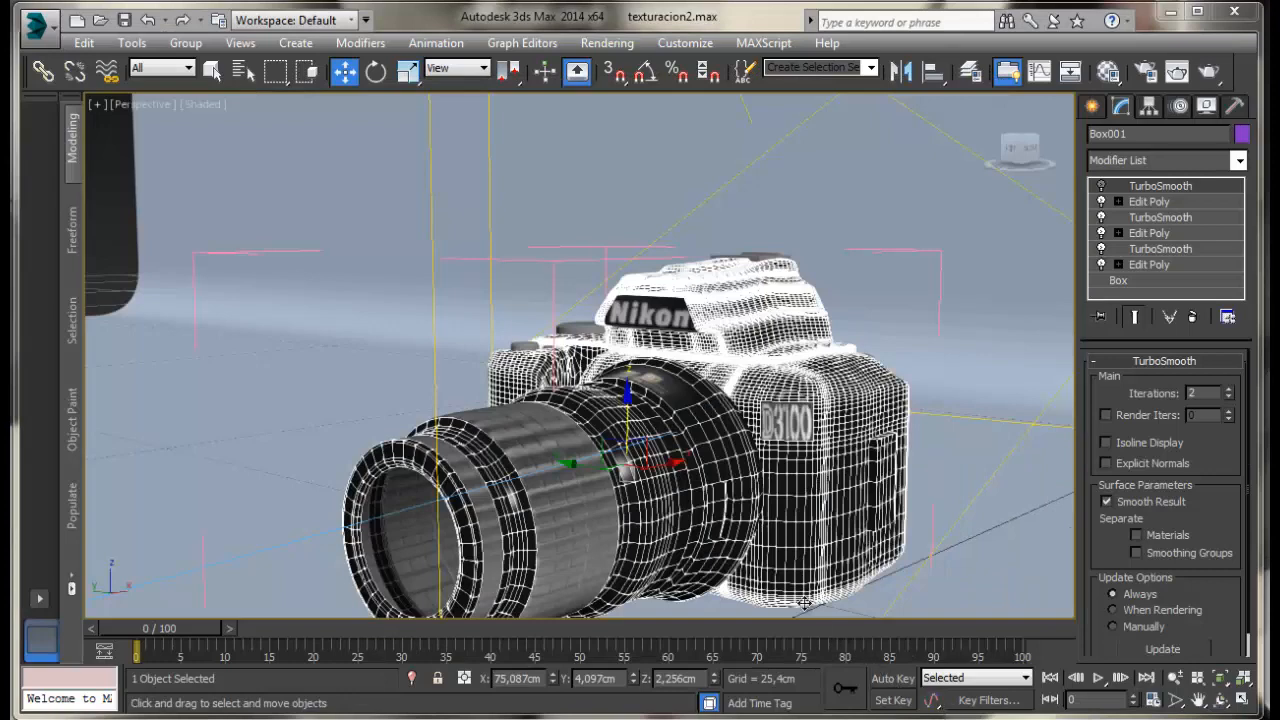
Fine-tune patch 7's box mapping to about 0,7 cm length, 0,831 cm width and 0,532 cm height, and deselect the patch.
alt+middle_drag(665, 484, 823, 463)
click(805, 438)
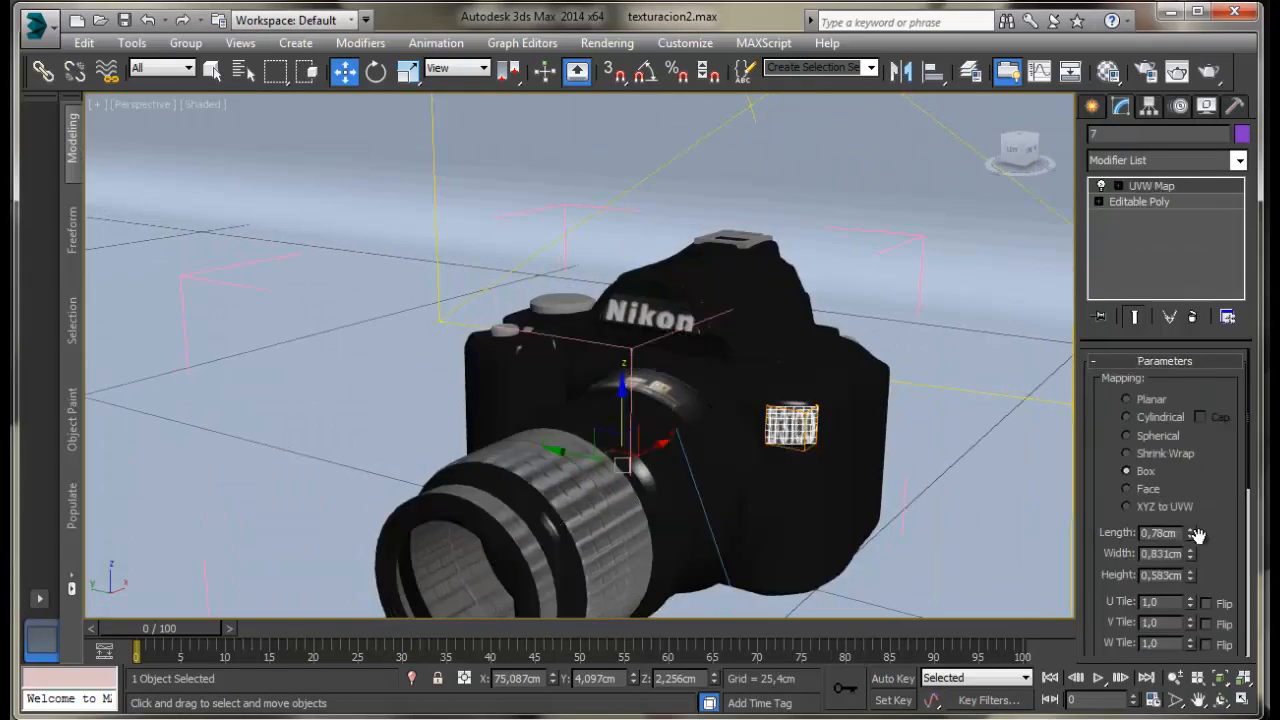
scroll(858, 474, up, 5)
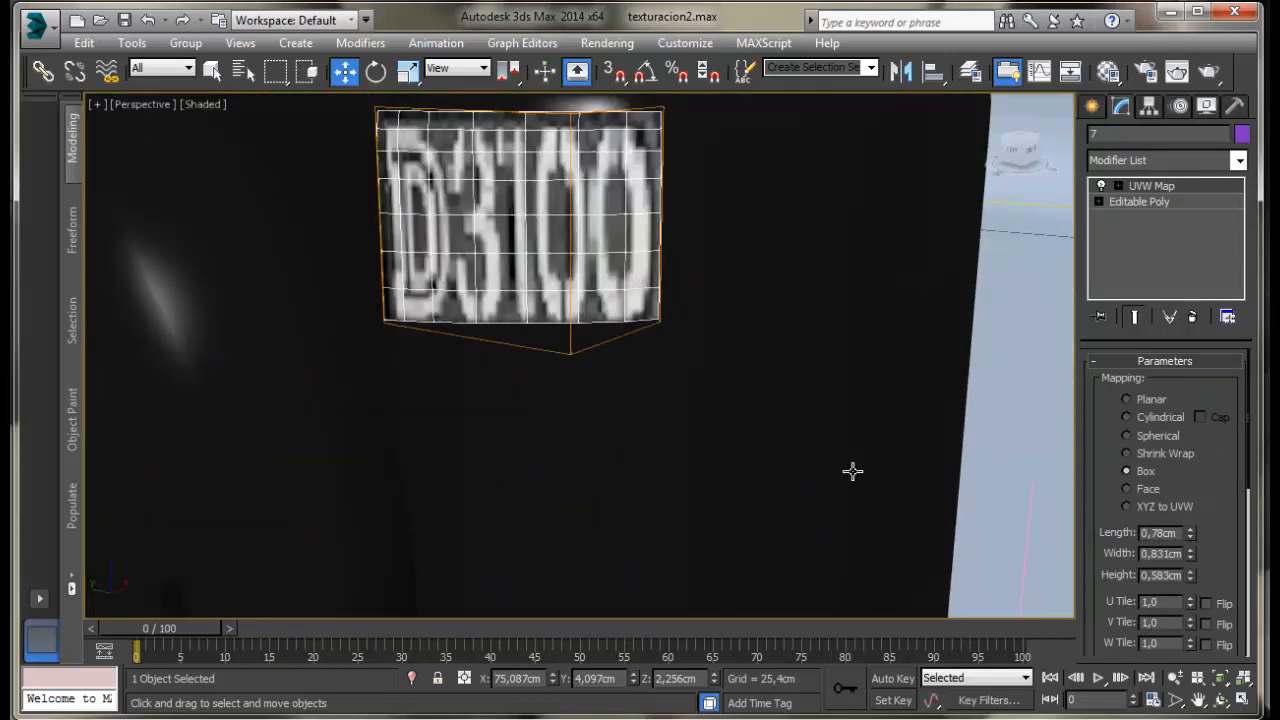
drag(1191, 537, 1192, 536)
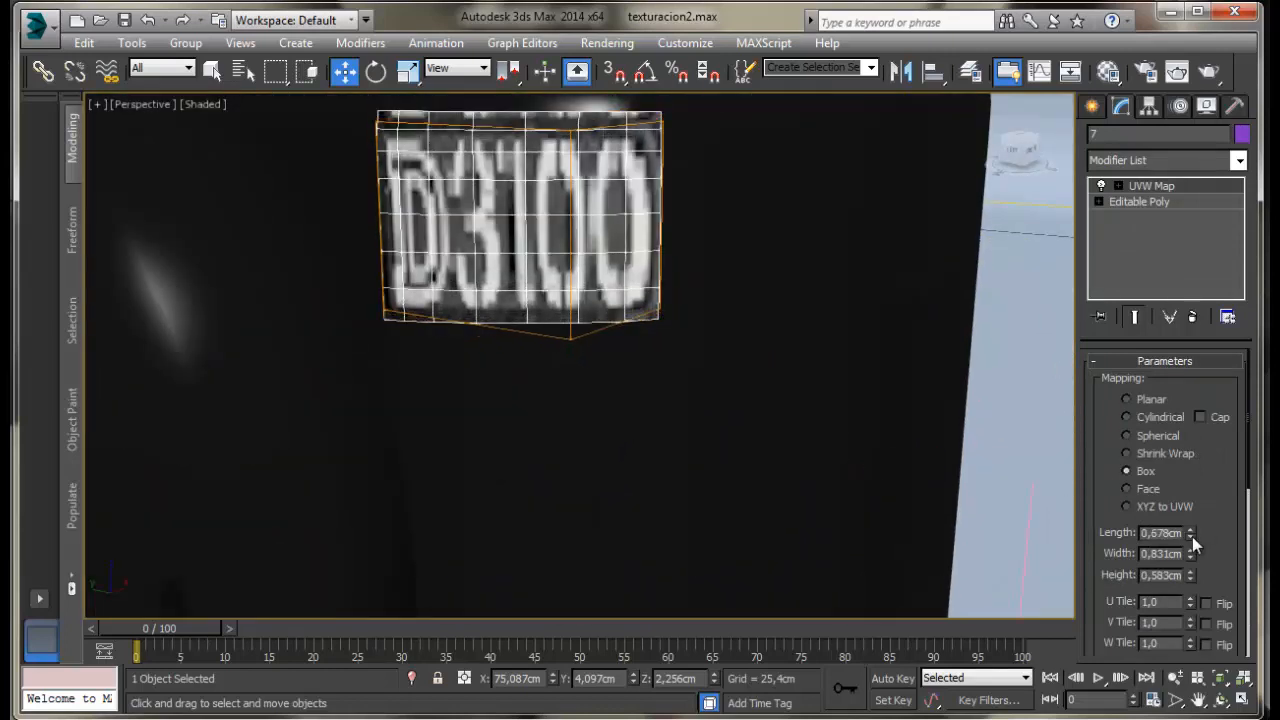
click(1190, 530)
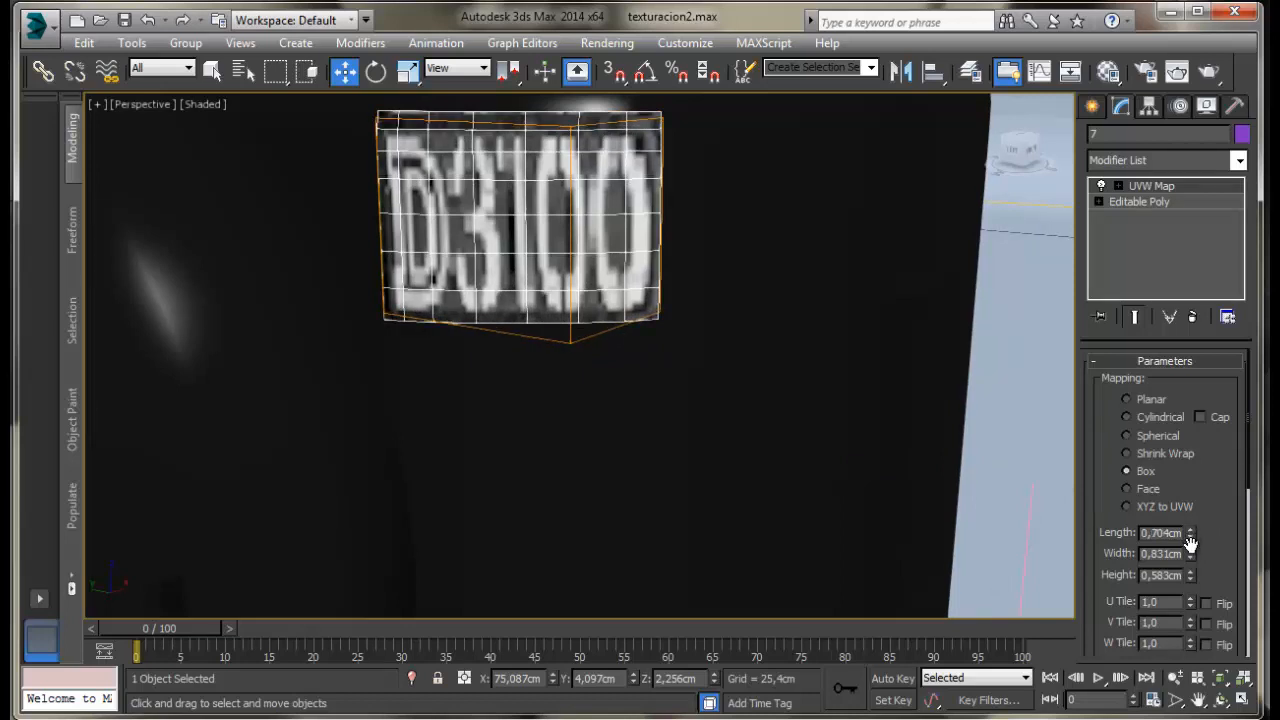
click(1189, 558)
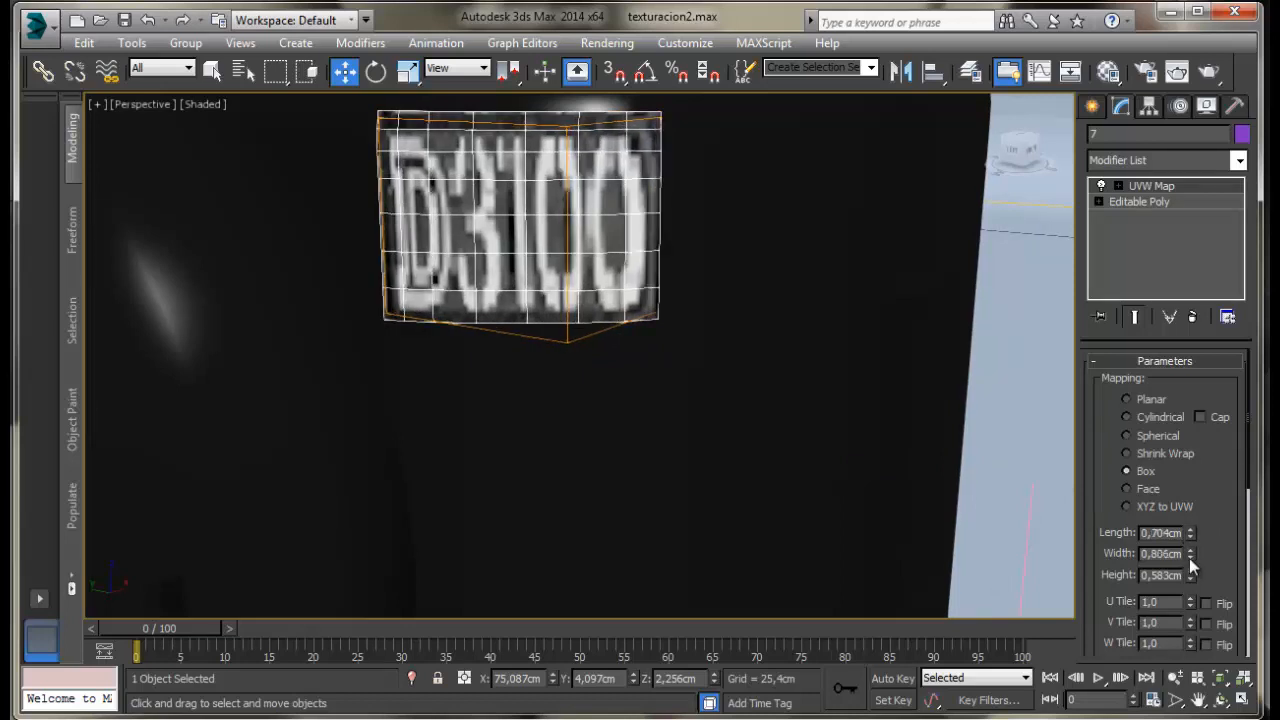
click(1189, 550)
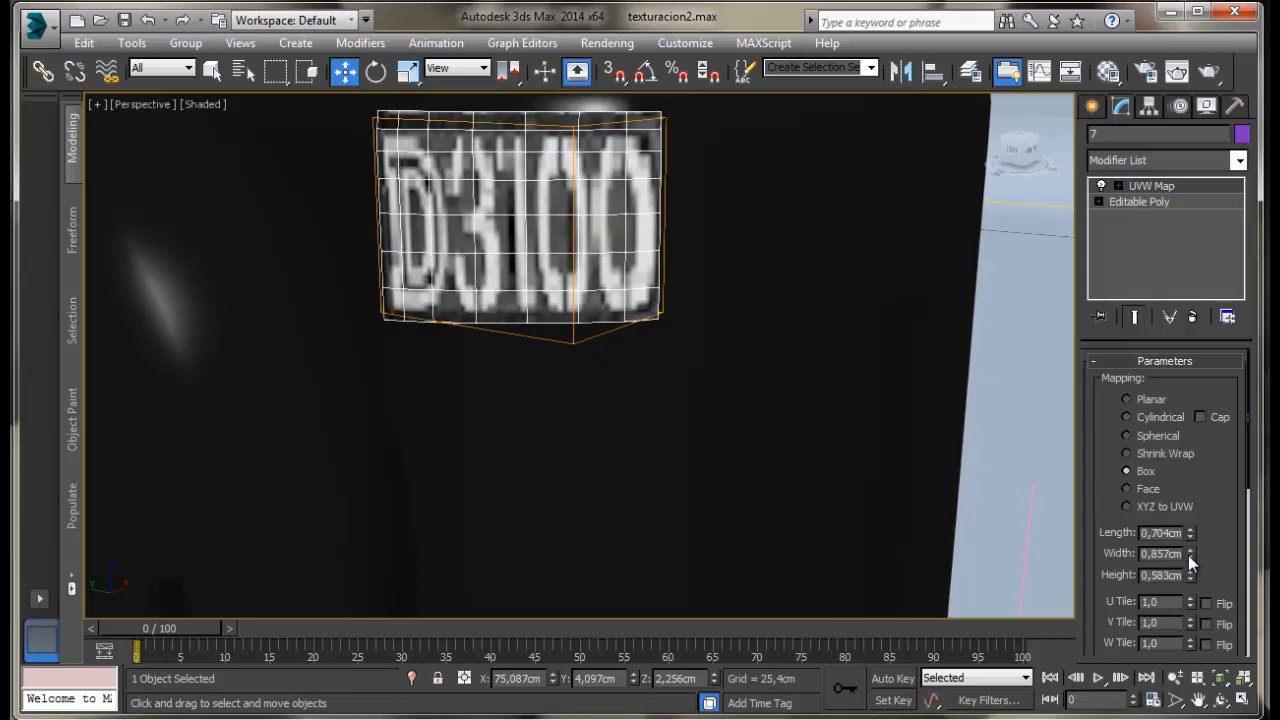
click(1189, 558)
click(1193, 577)
click(1193, 577)
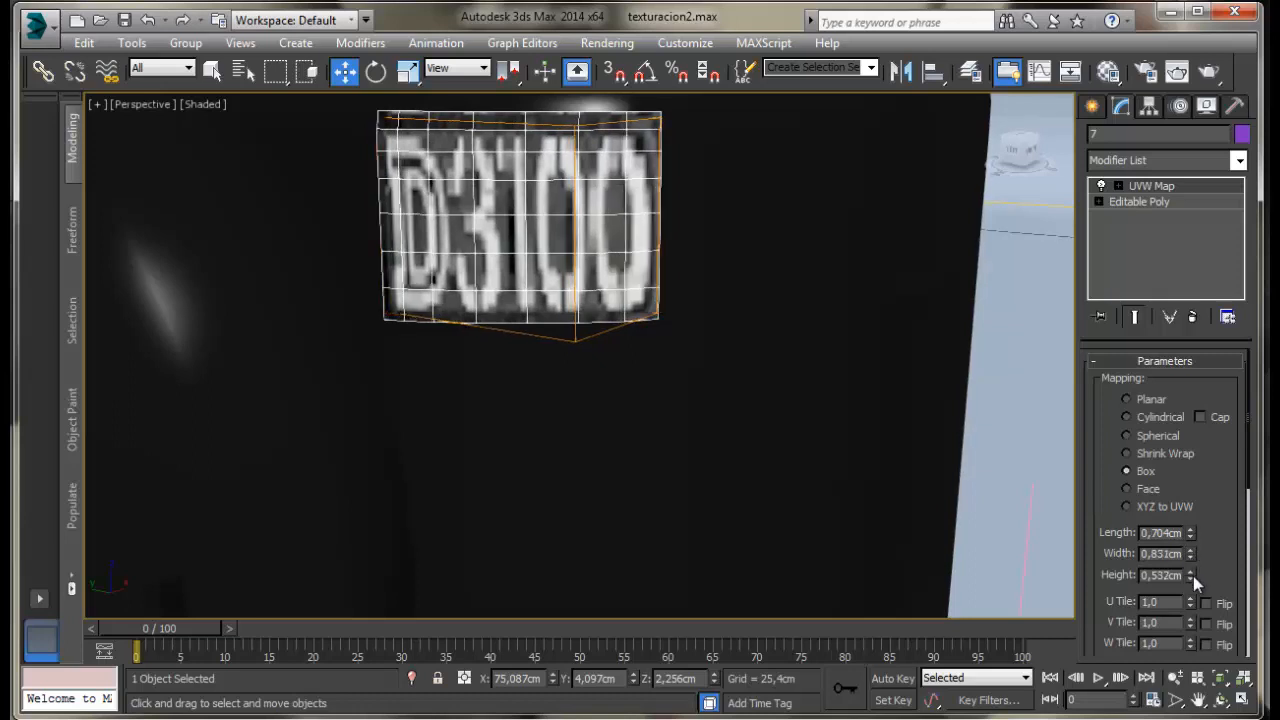
click(1190, 536)
click(784, 485)
Examine the back of the camera model, including its screen, buttons and dials, for parts still without texture.
scroll(784, 485, down, 5)
scroll(784, 485, down, 5)
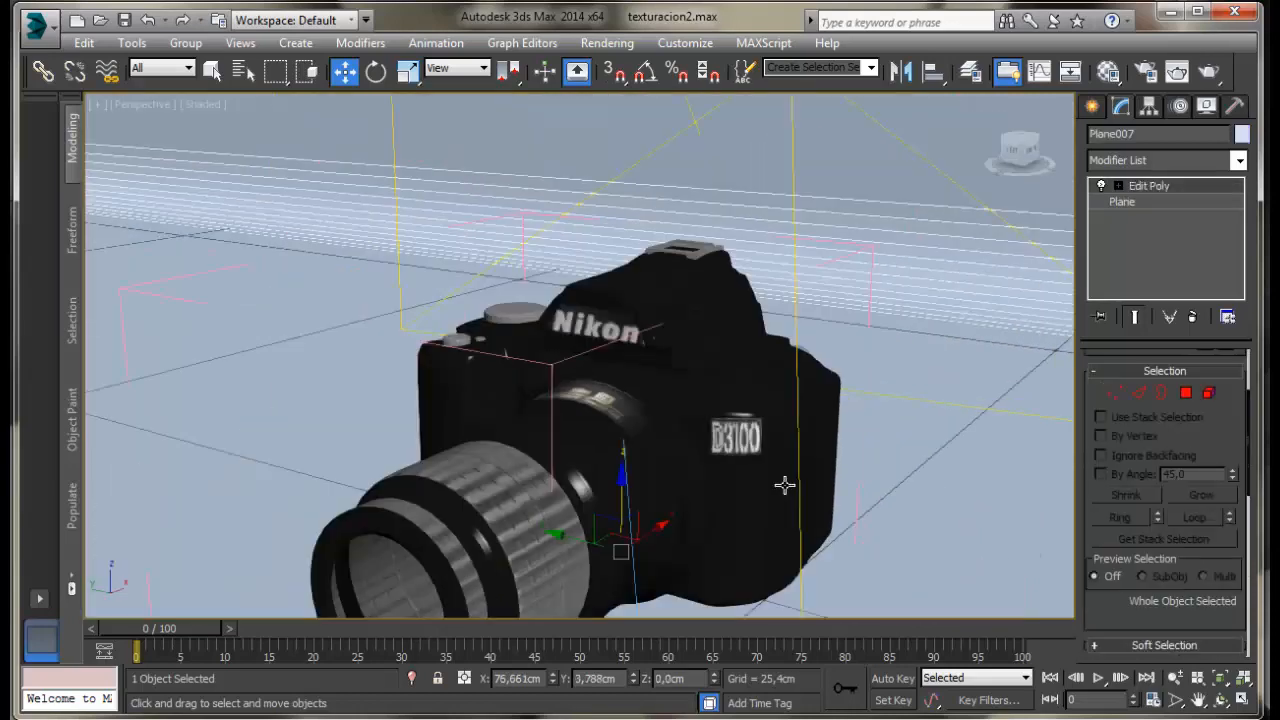
alt+middle_drag(804, 452, 1186, 418)
scroll(766, 466, up, 6)
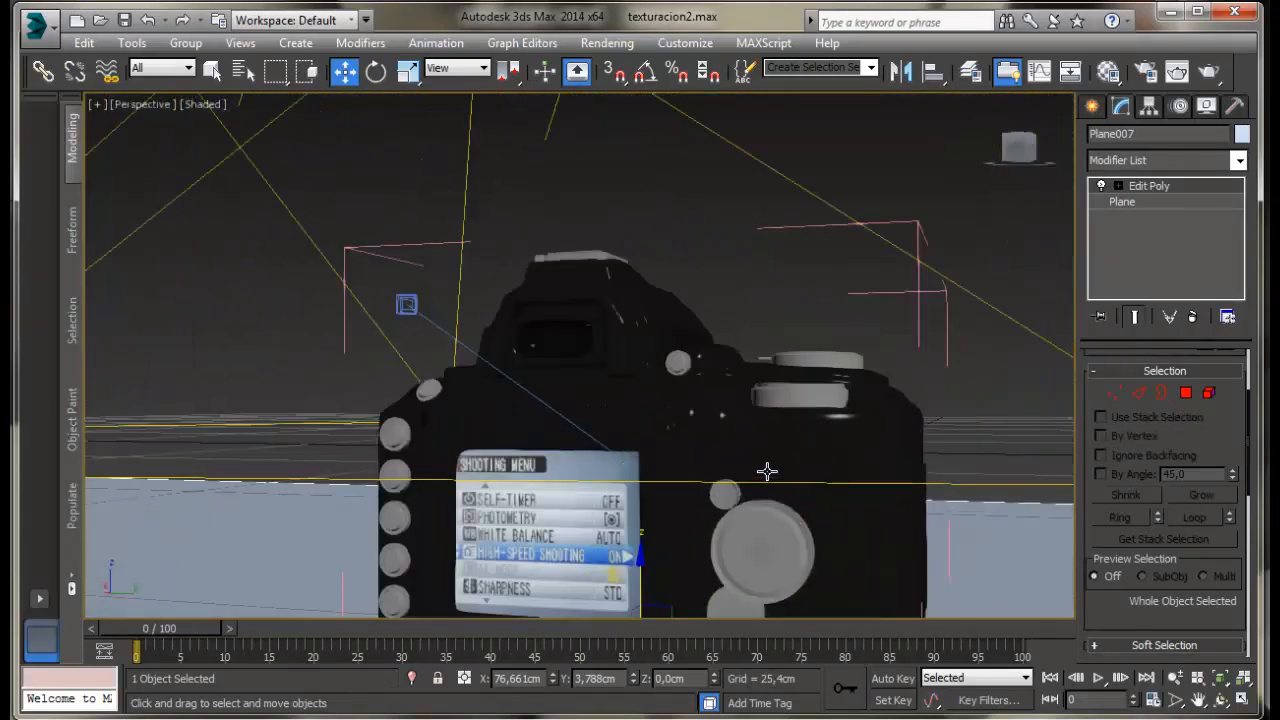
middle_drag(777, 466, 937, 413)
scroll(937, 413, down, 4)
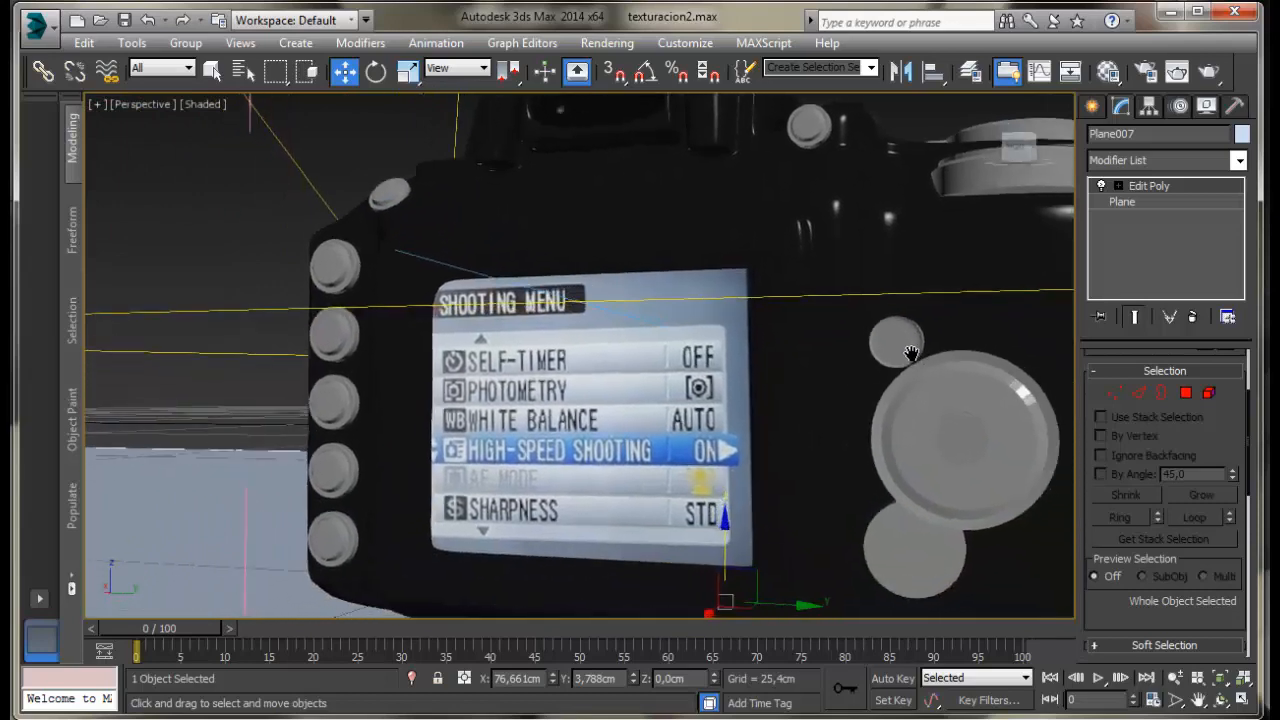
scroll(822, 409, down, 1)
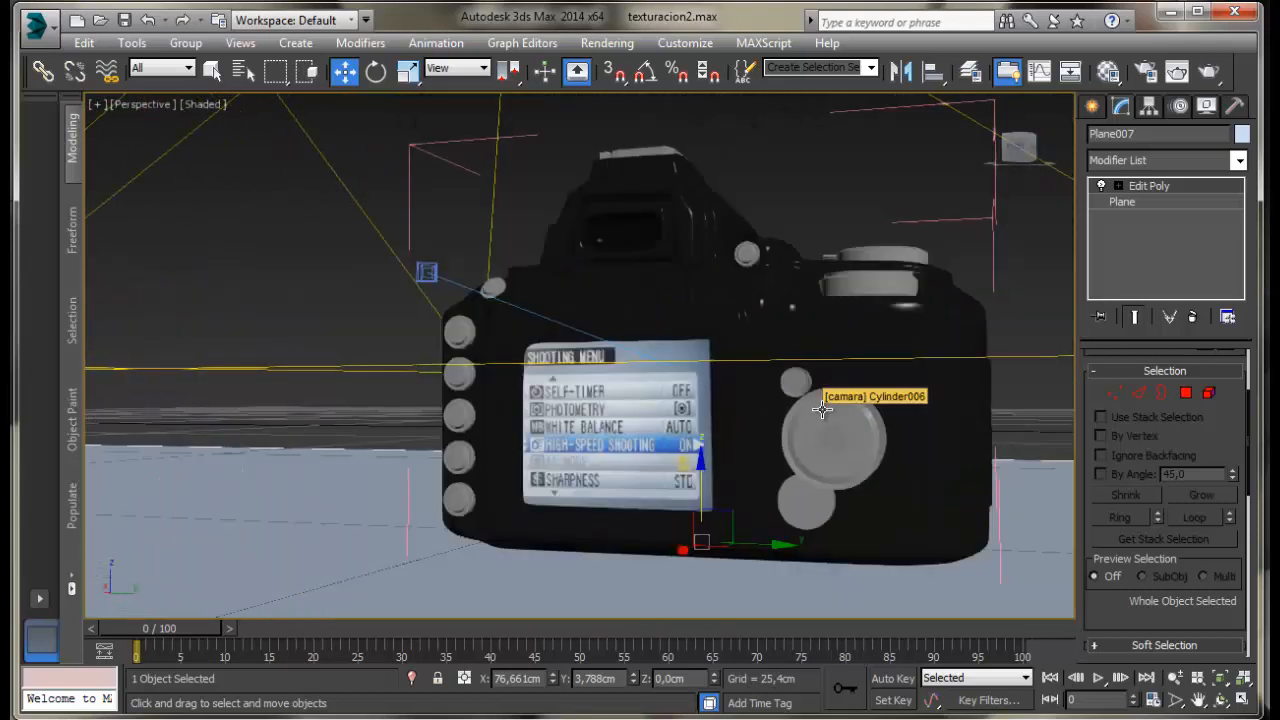
alt+middle_drag(789, 398, 795, 402)
scroll(795, 402, up, 3)
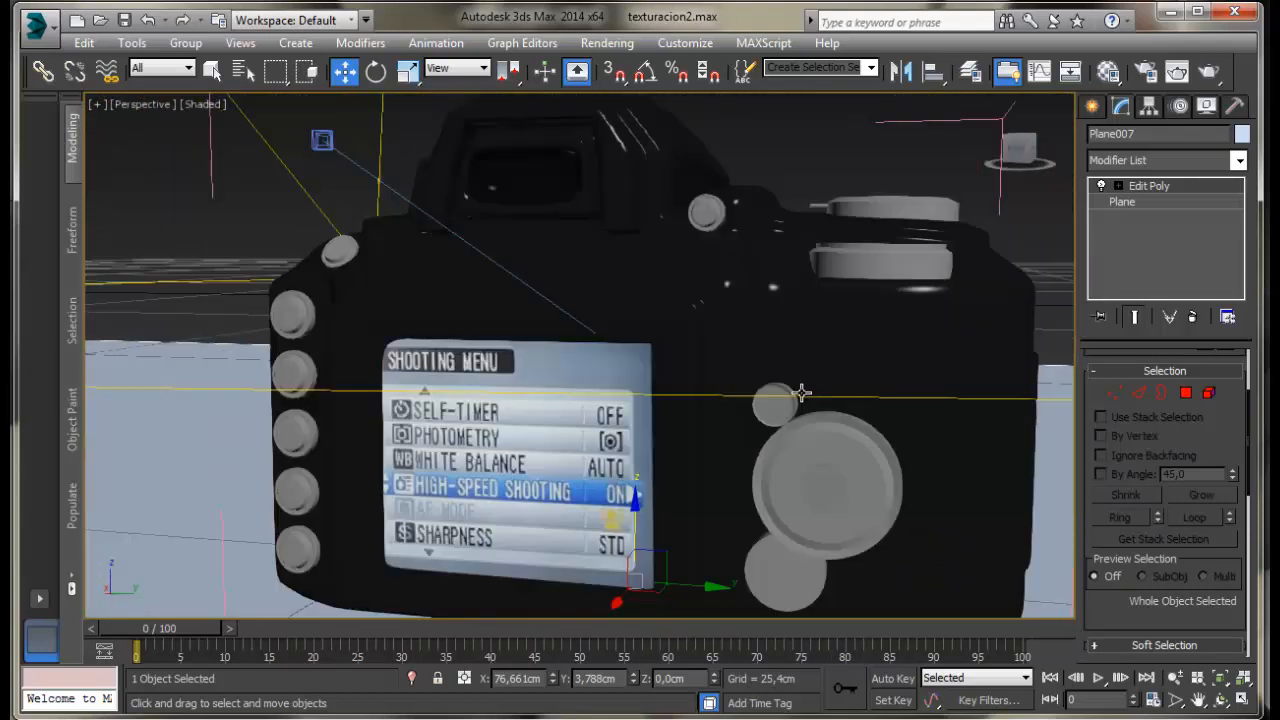
click(878, 264)
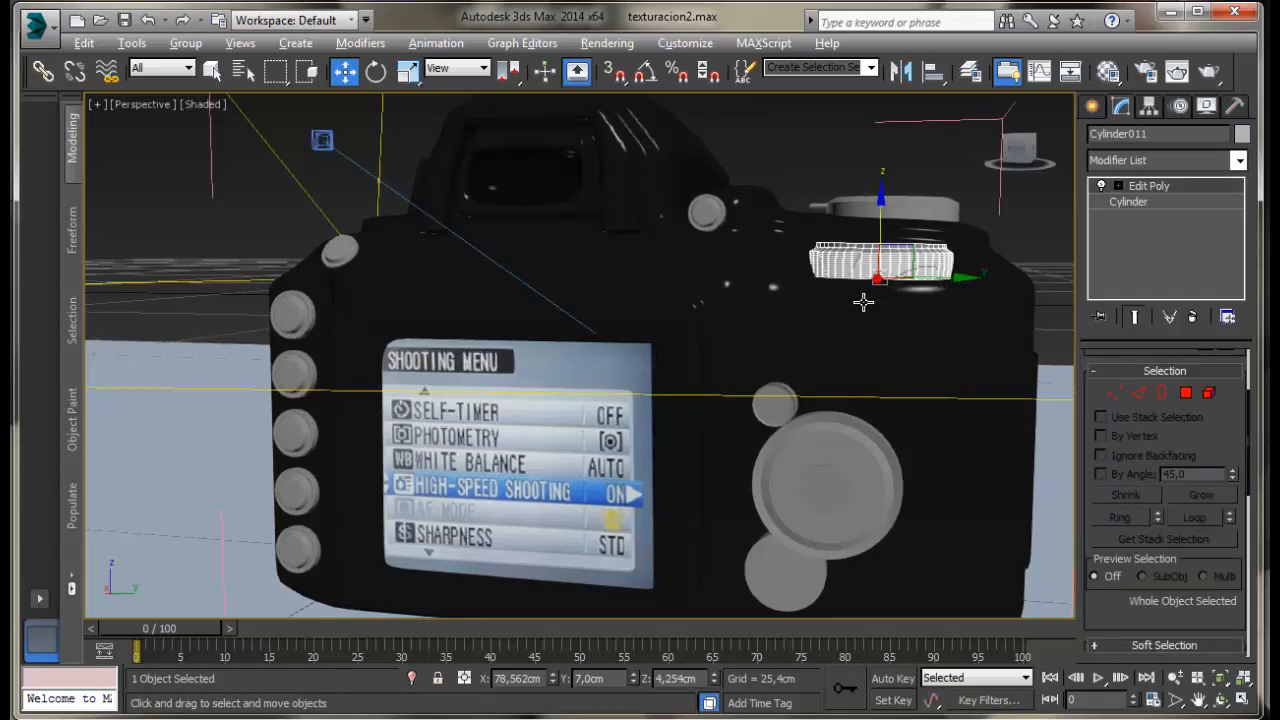
alt+middle_drag(863, 302, 869, 300)
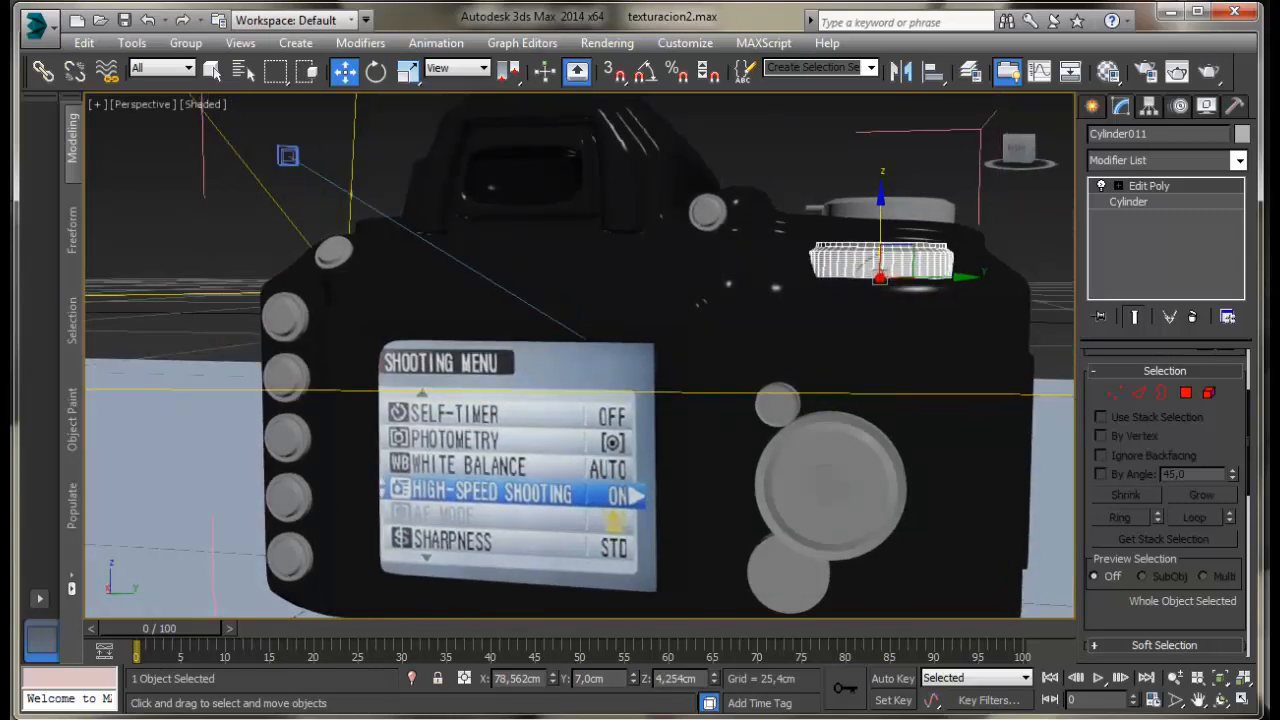
Select the large round control dial on the camera's back and change material 13 - Default to VRayMtl.
click(830, 485)
key(m)
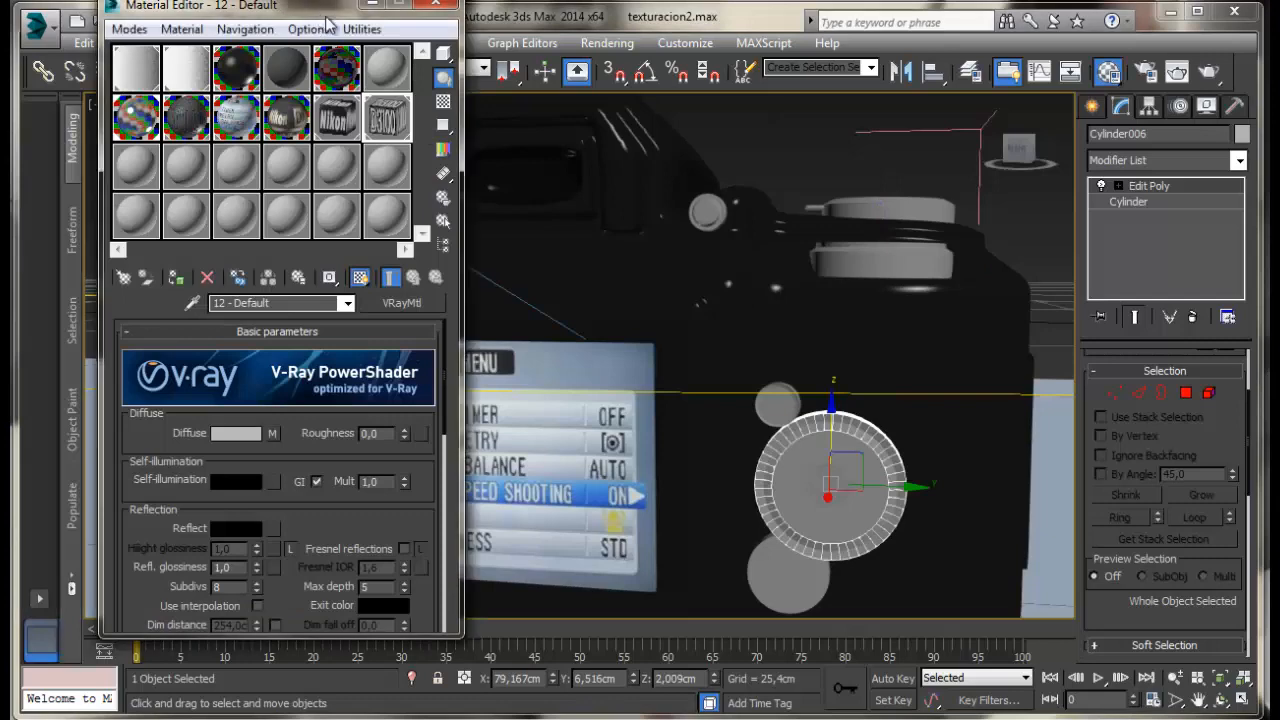
click(150, 176)
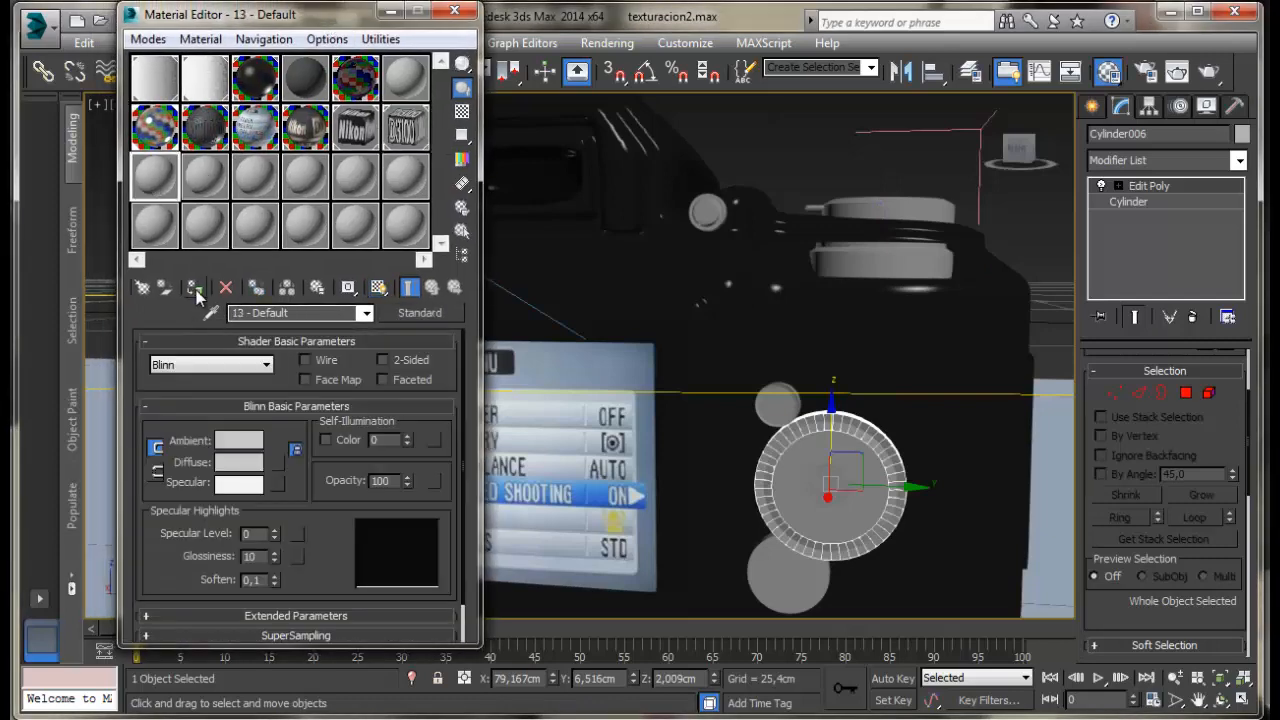
click(428, 314)
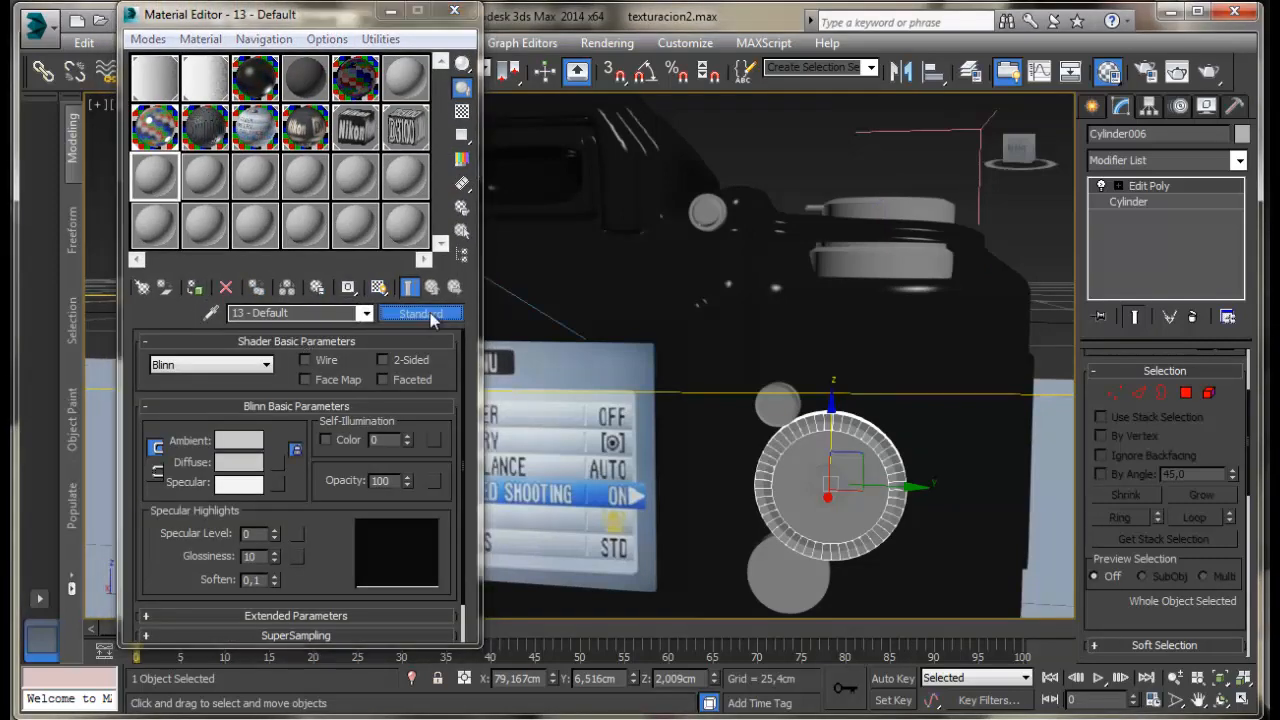
double_click(383, 535)
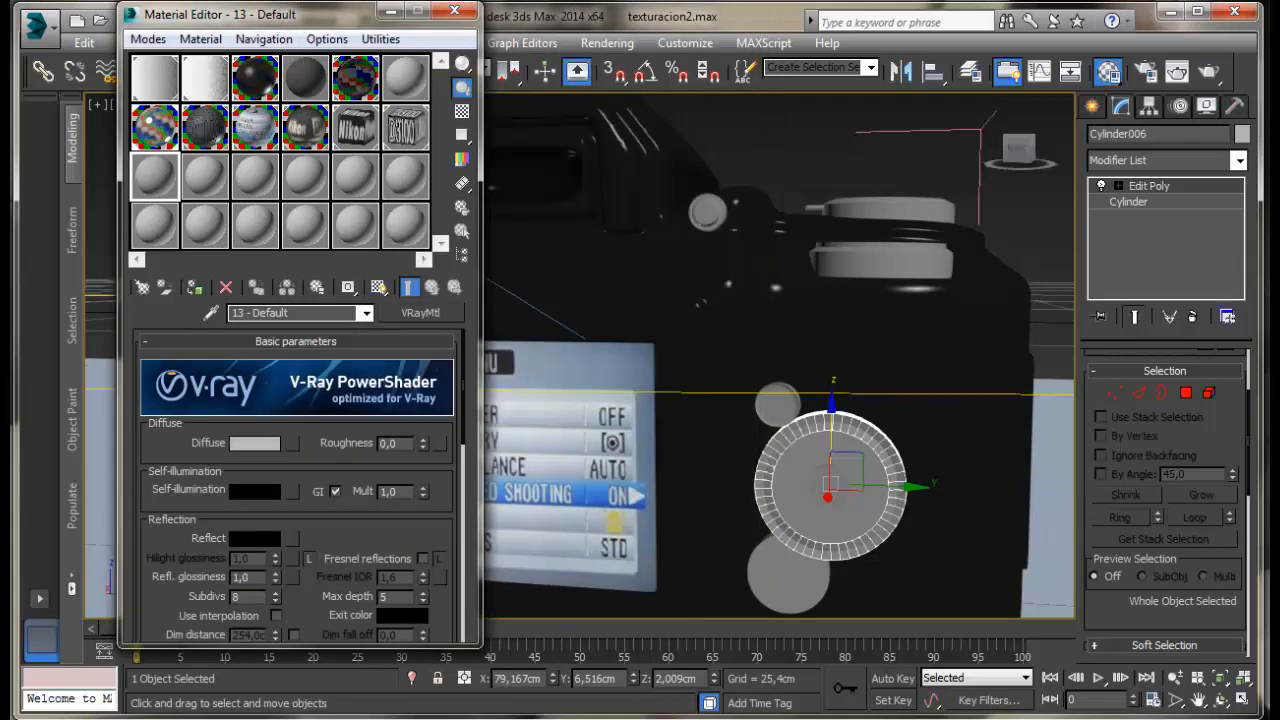
Load the OK dial image 22 from the material libraries folder as the diffuse map of material 13 - Default.
key(alt+Tab)
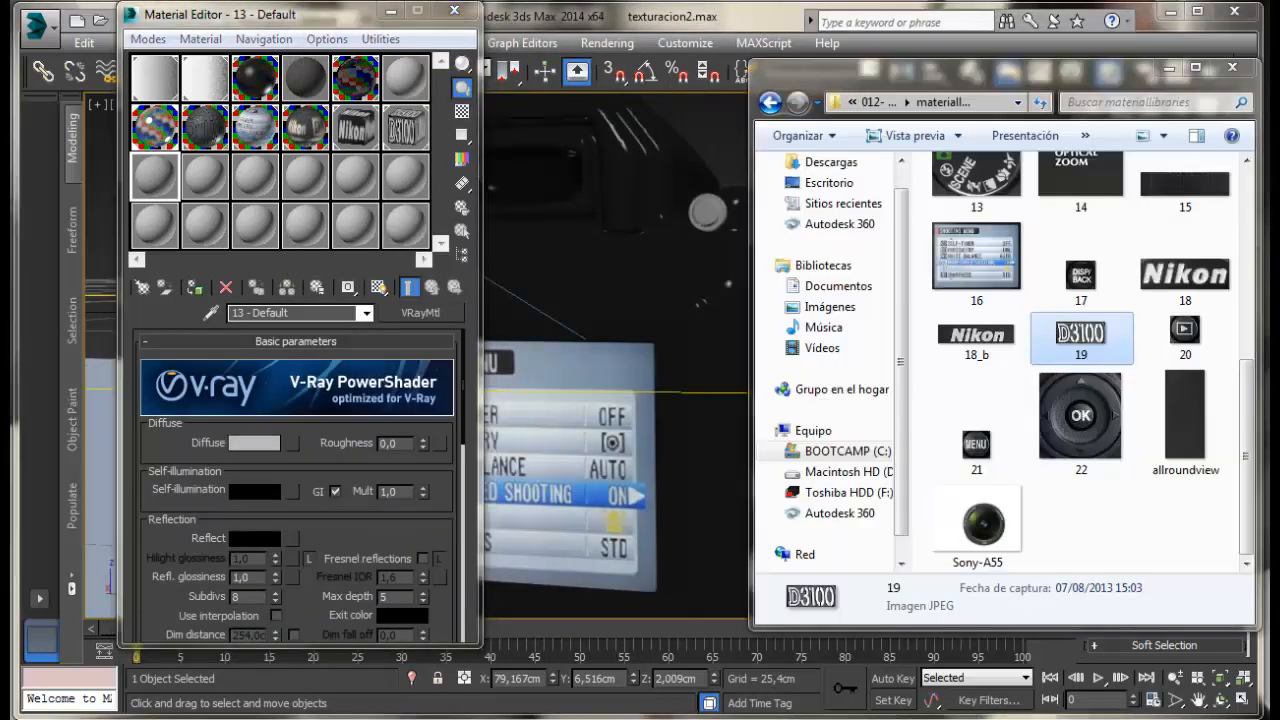
click(1117, 444)
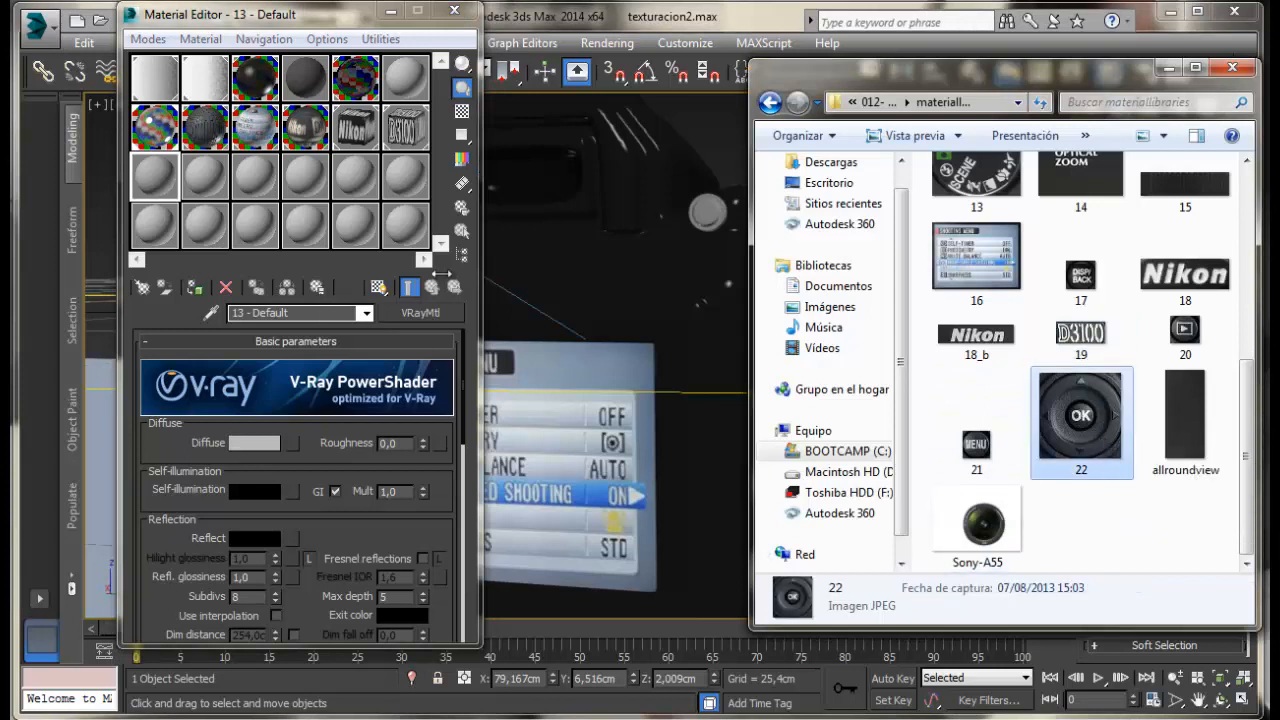
drag(1068, 425, 291, 443)
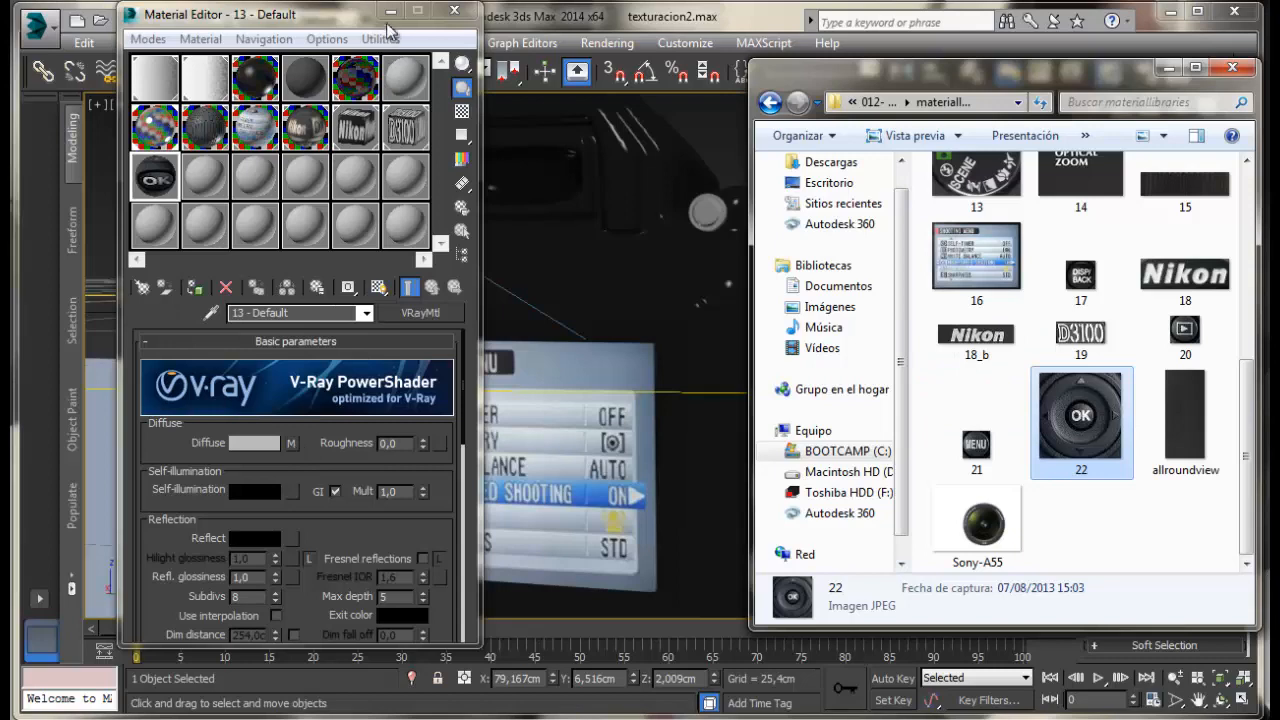
Assign material 13 - Default to the large control dial and display its OK texture in the viewport.
click(1167, 68)
click(195, 289)
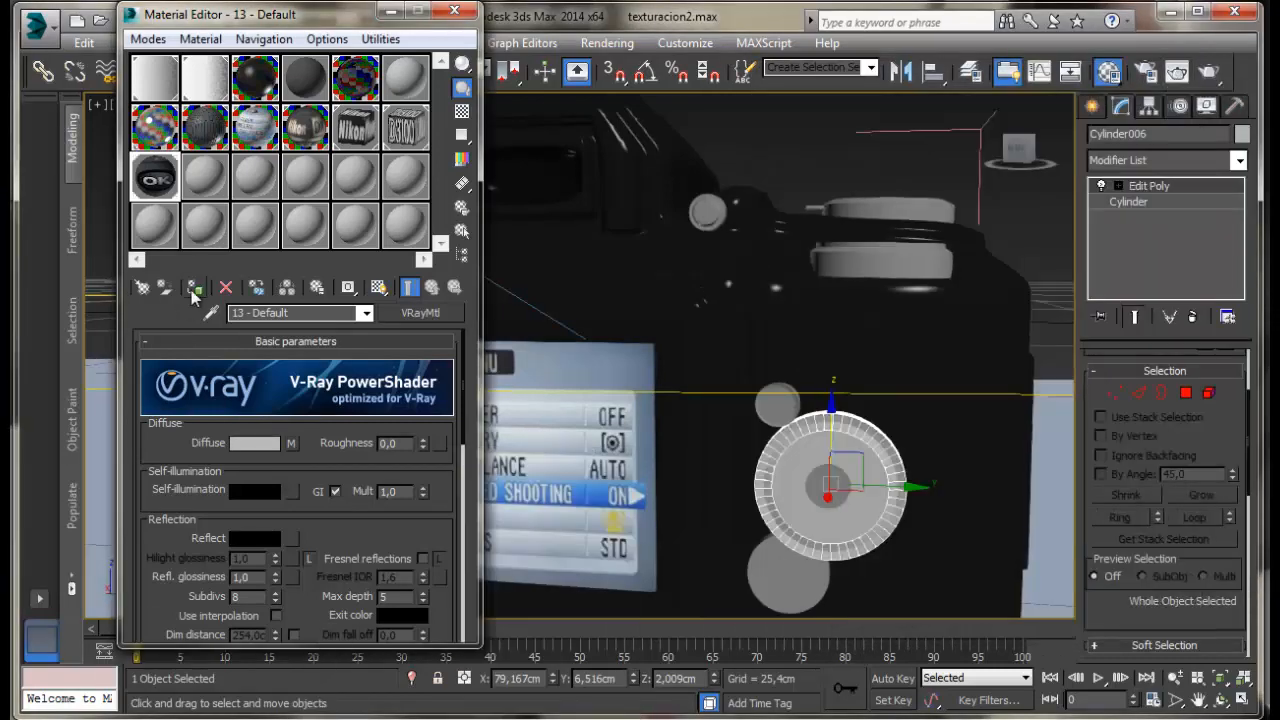
click(379, 290)
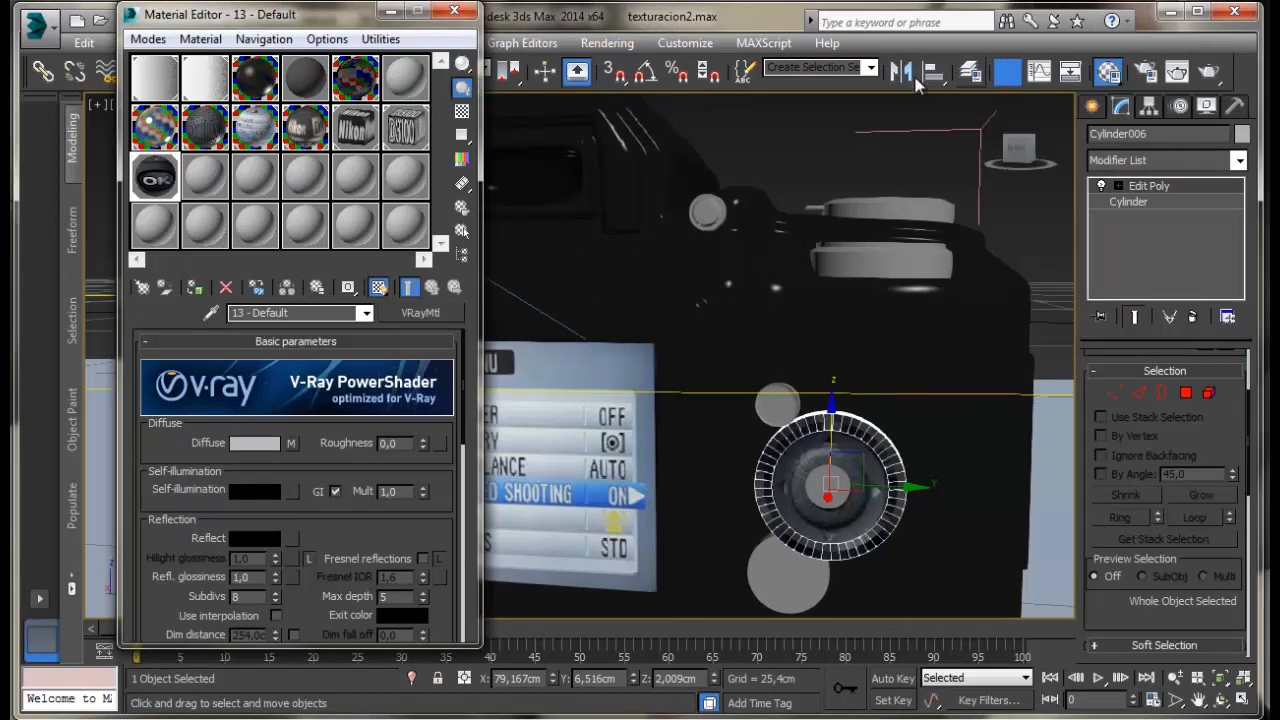
click(392, 10)
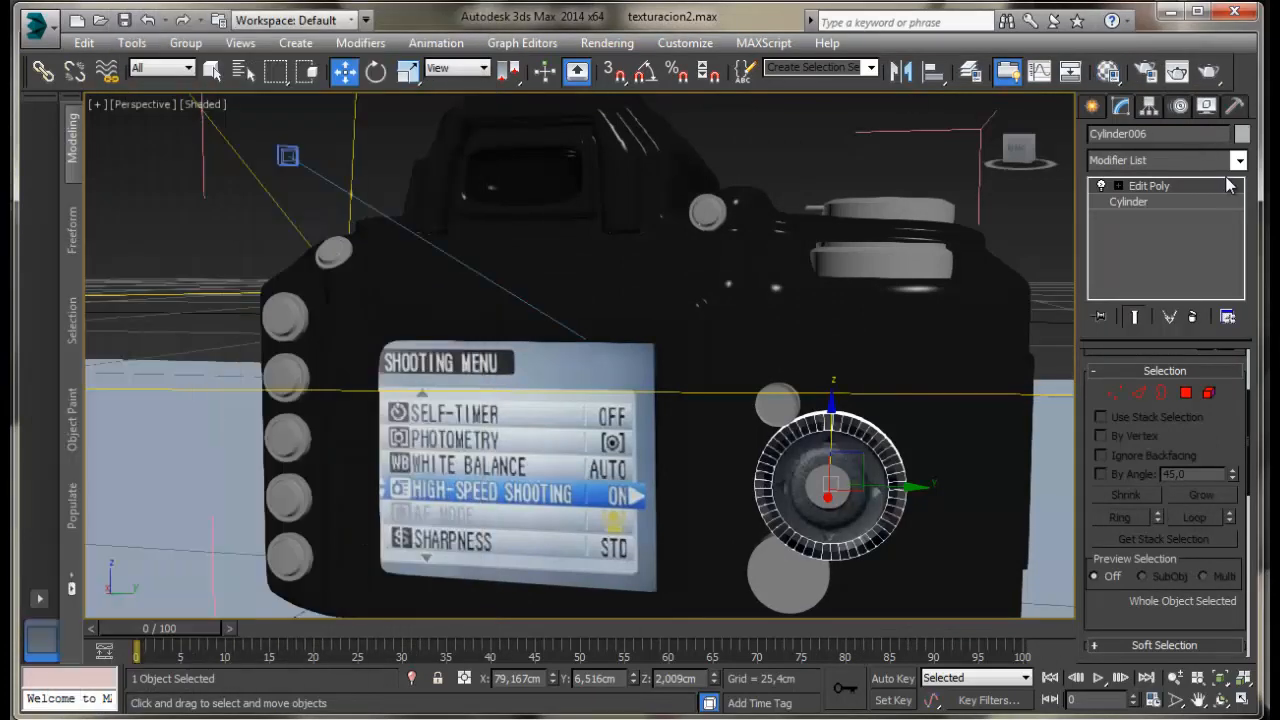
Add a UVW Map modifier with planar mapping to the large control dial on the camera's back.
click(1239, 160)
scroll(1214, 704, down, 10)
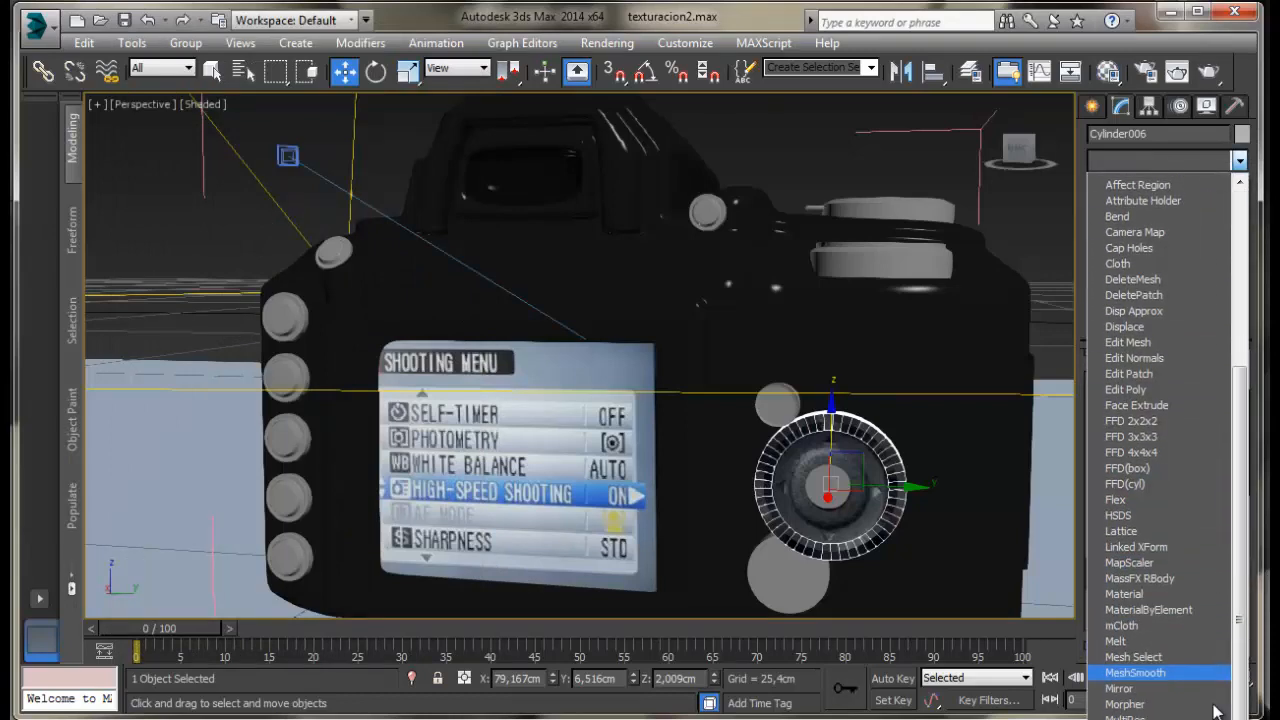
scroll(1160, 446, down, 7)
click(1160, 716)
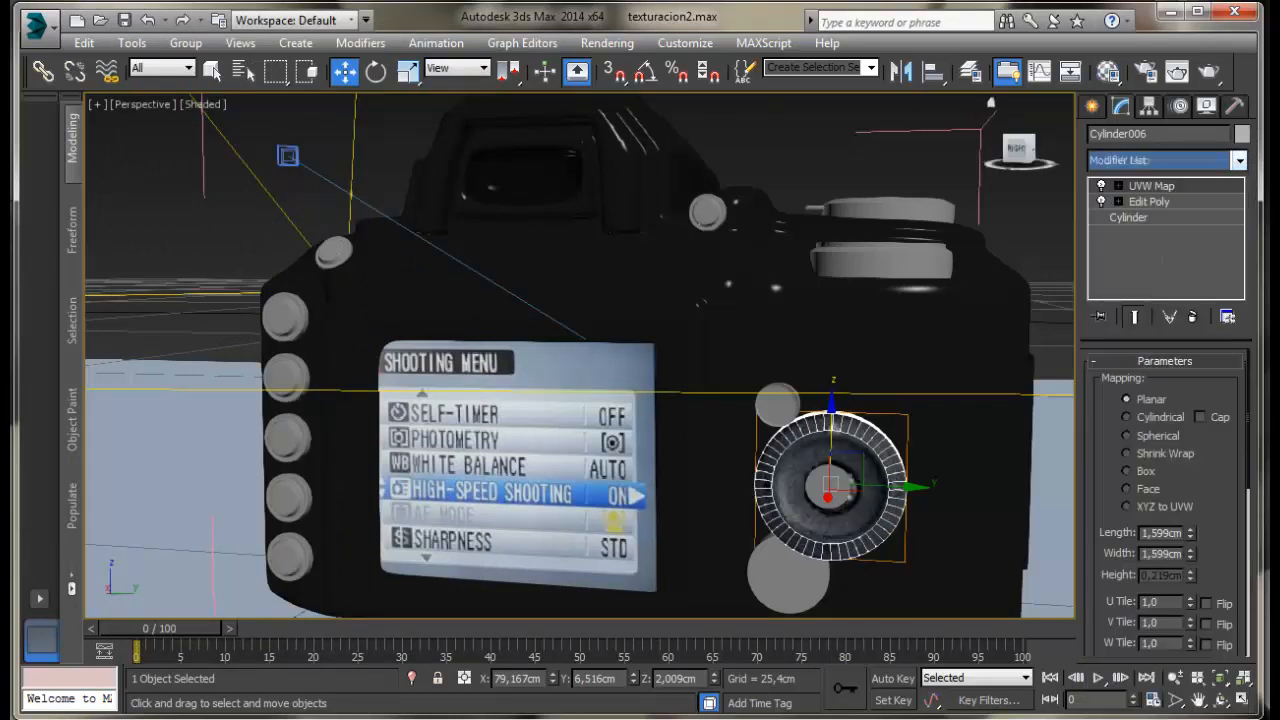
Delete the small untextured cylinder covering the centre of the control dial.
click(826, 488)
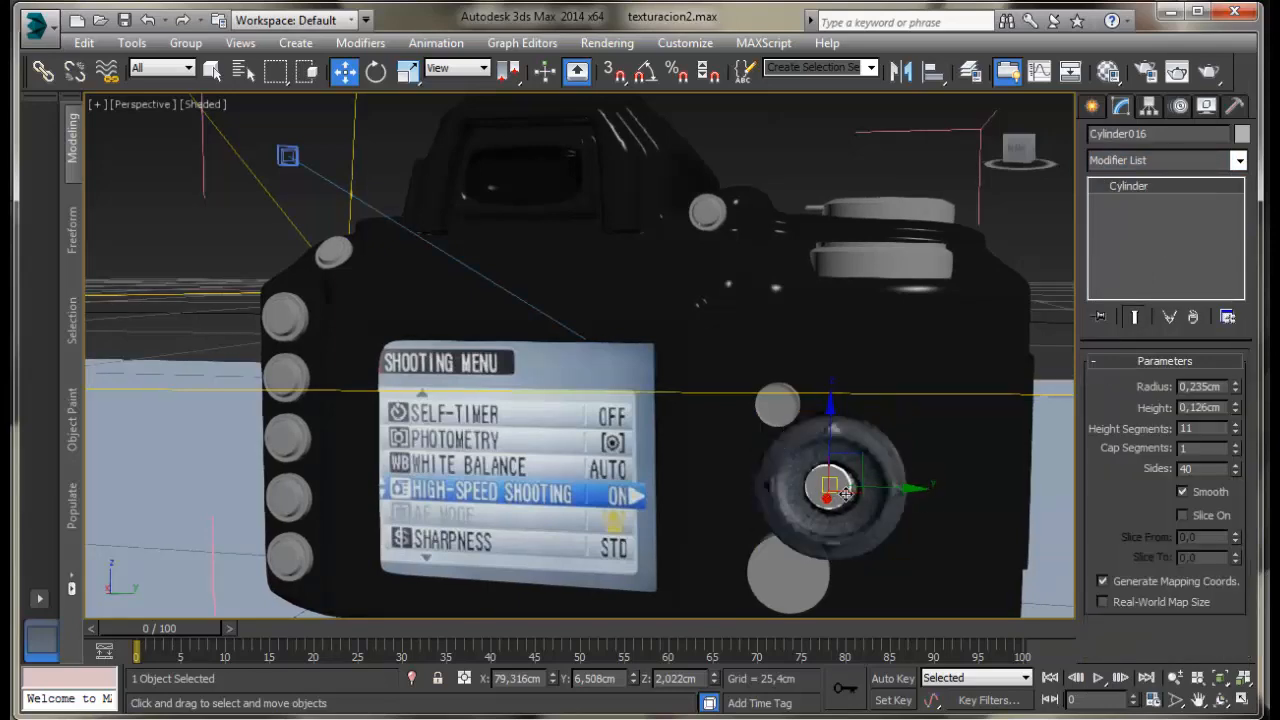
click(829, 489)
click(831, 490)
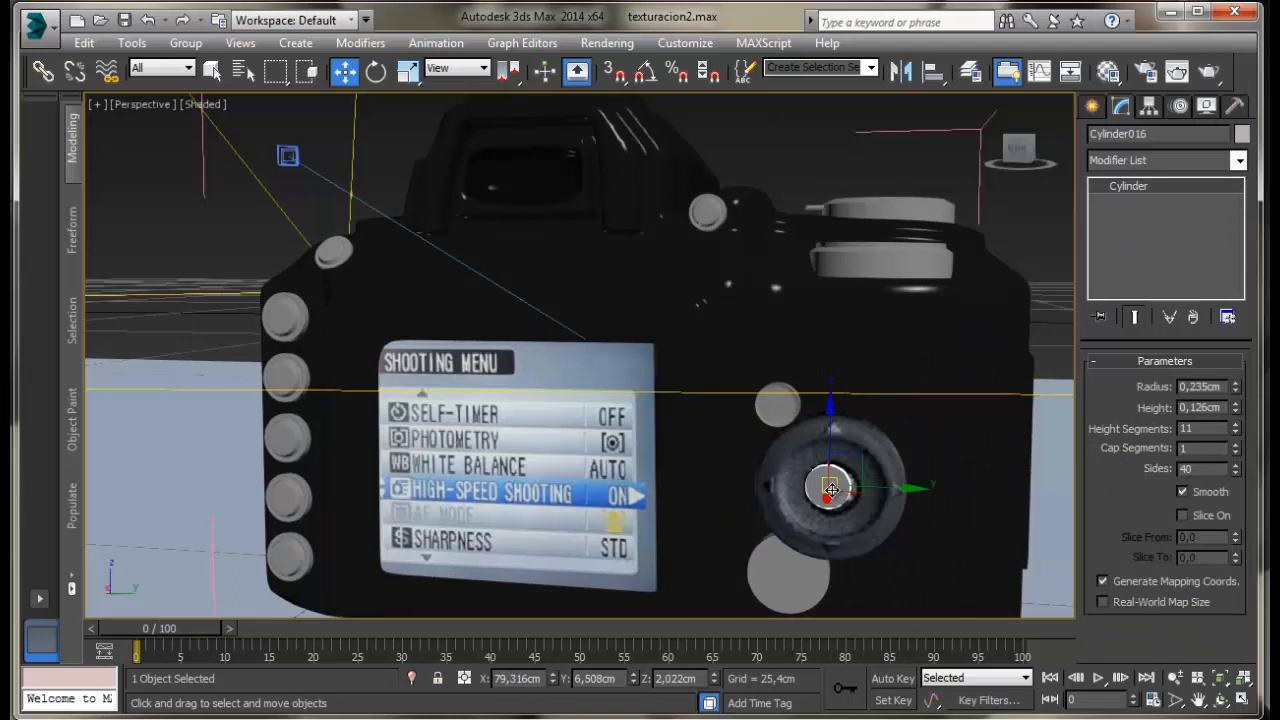
key(Delete)
Fine-tune the length of the control dial's planar UVW mapping and deselect the dial.
click(831, 488)
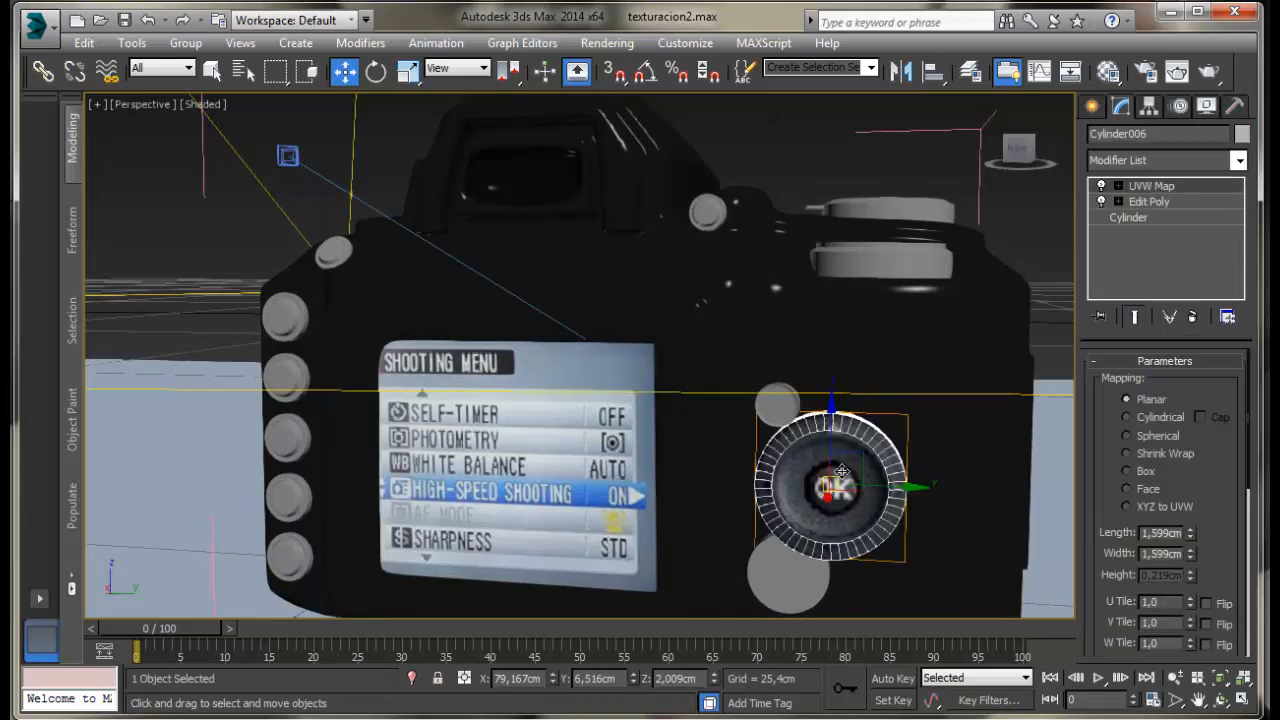
click(1191, 537)
click(1190, 529)
click(1190, 529)
click(1190, 529)
click(1015, 529)
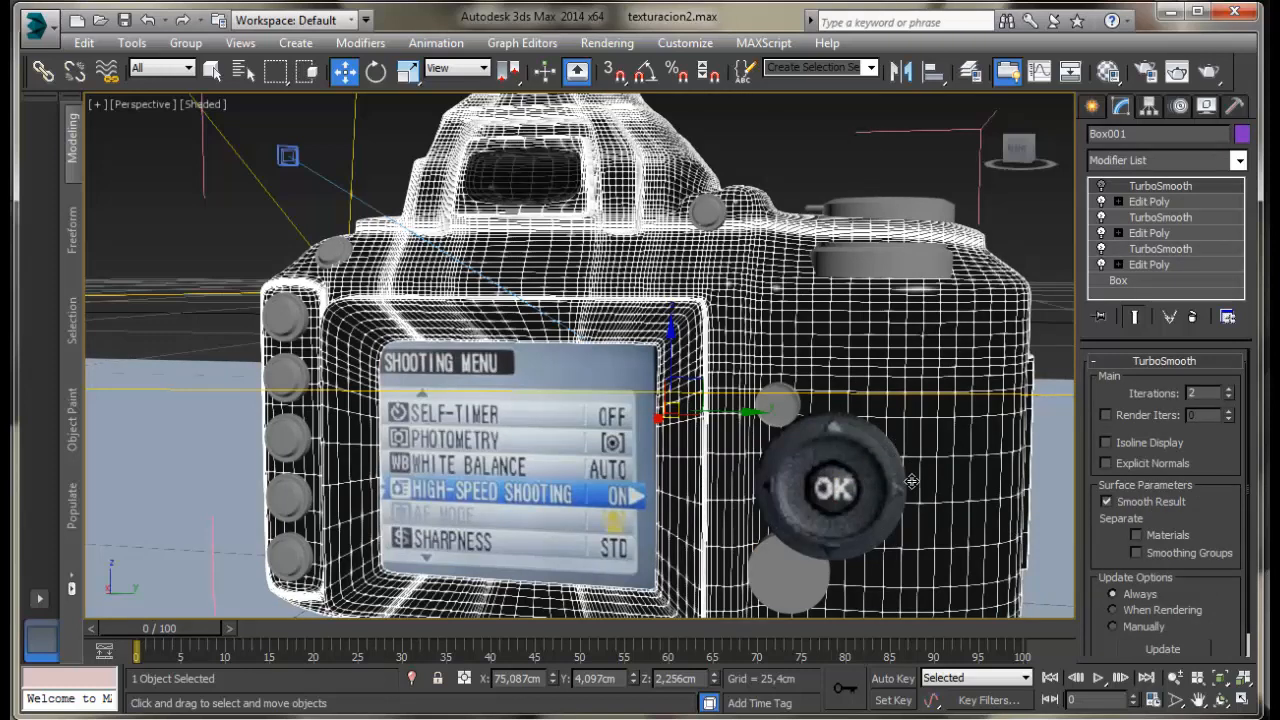
click(1056, 452)
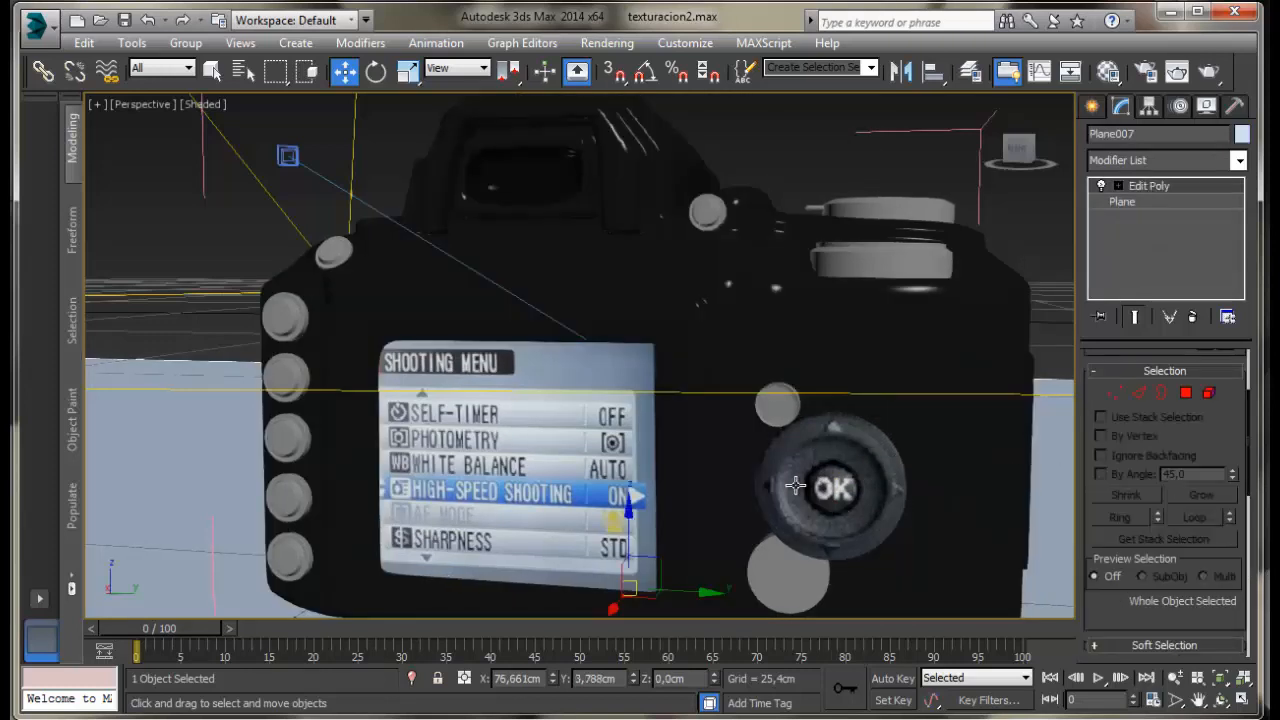
Select the small round button just above the control dial and change material 14 - Default to VRayMtl.
click(760, 400)
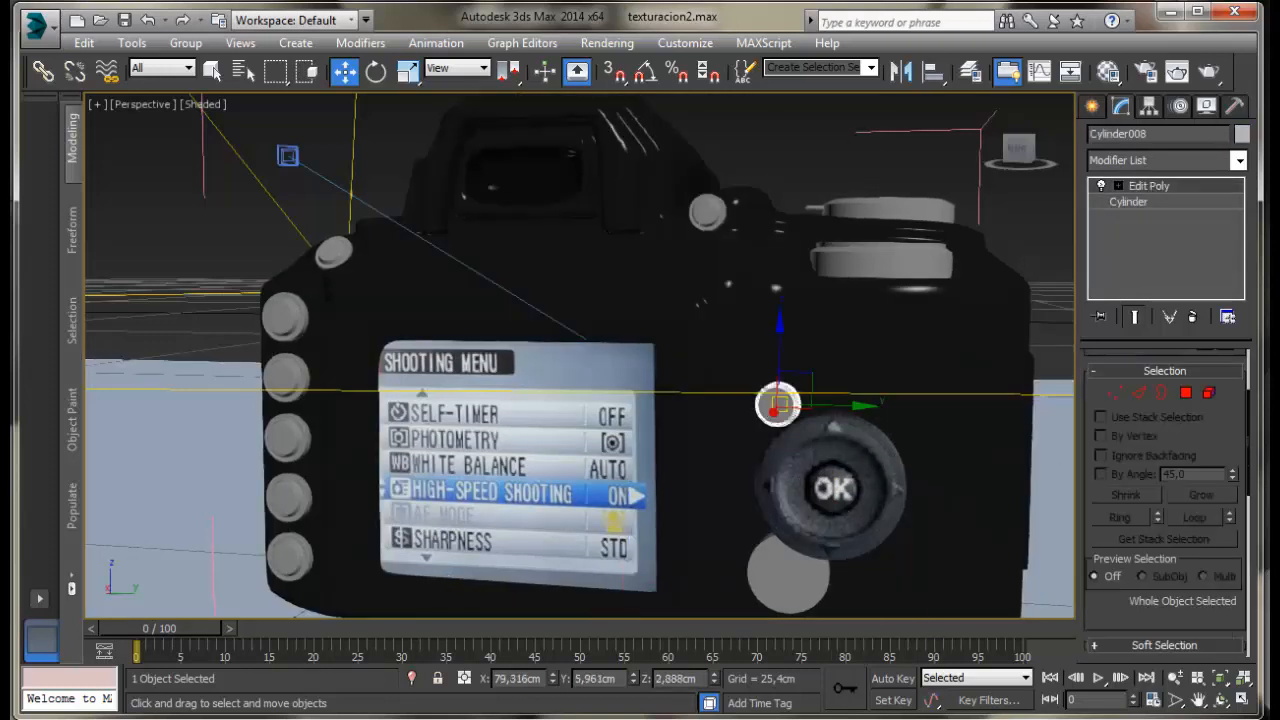
key(m)
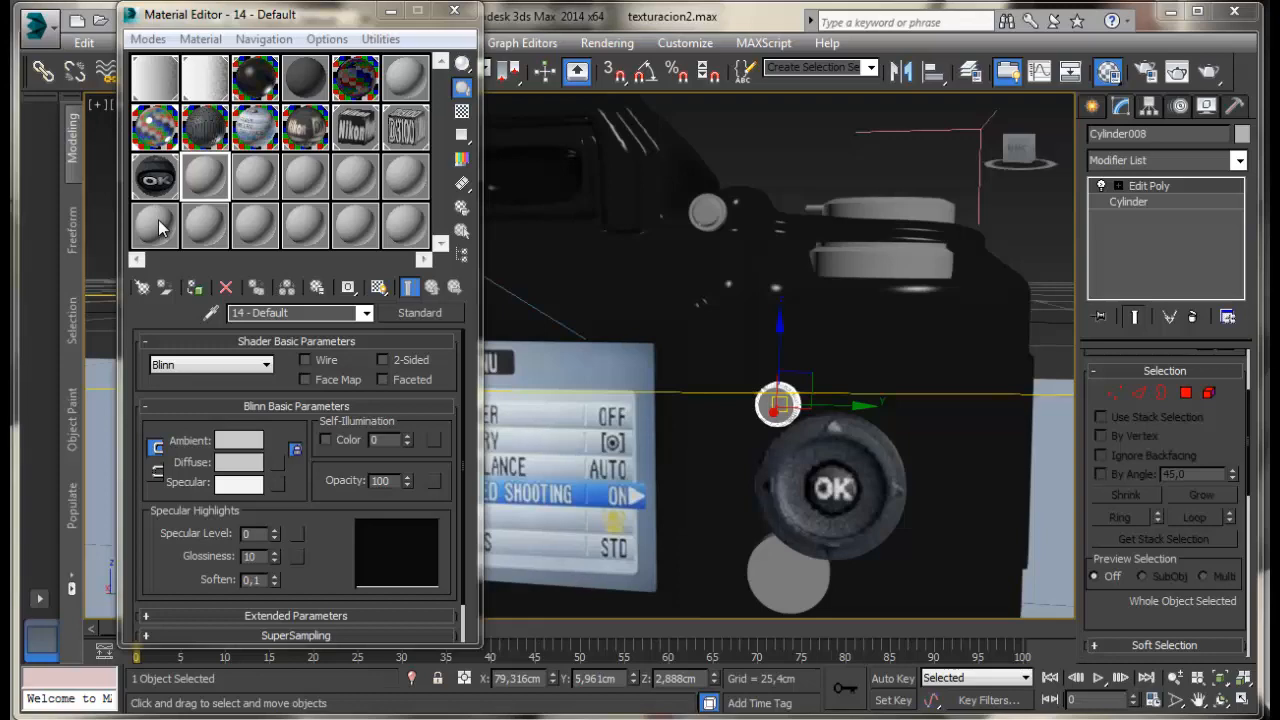
click(428, 315)
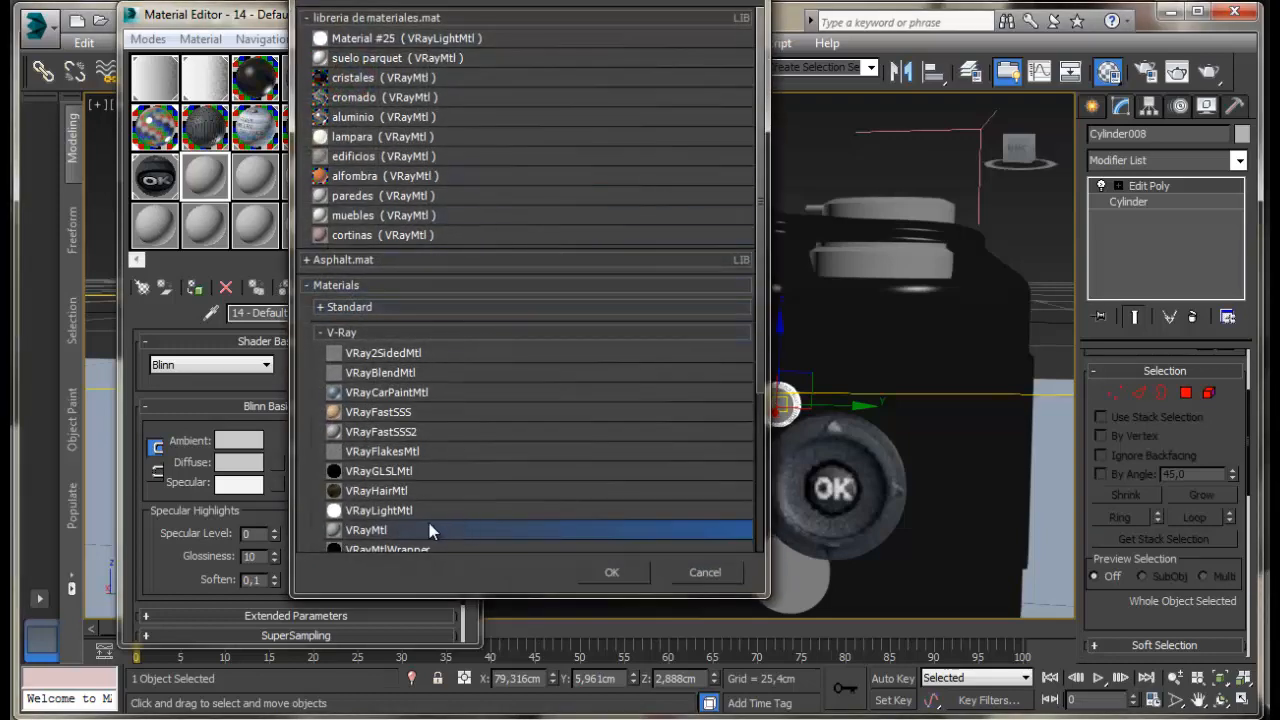
double_click(429, 529)
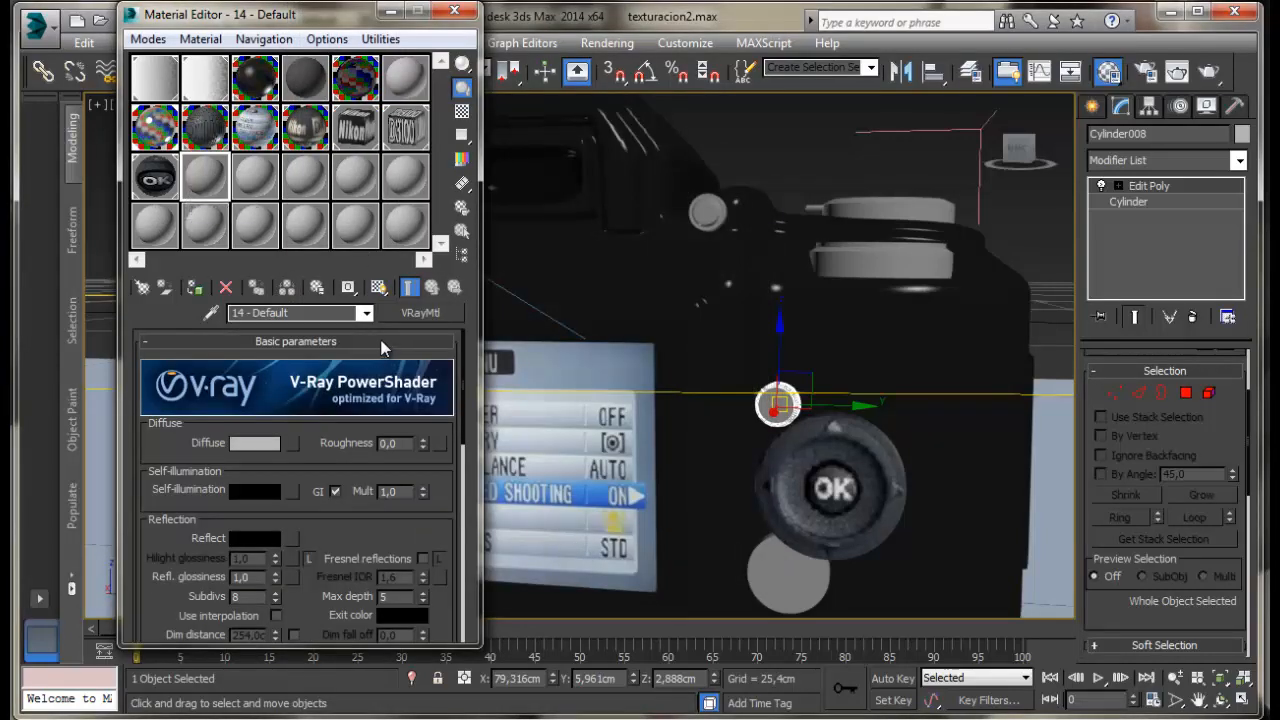
Load the MENU image 21 from the material libraries folder as the diffuse map of material 14 - Default.
click(192, 708)
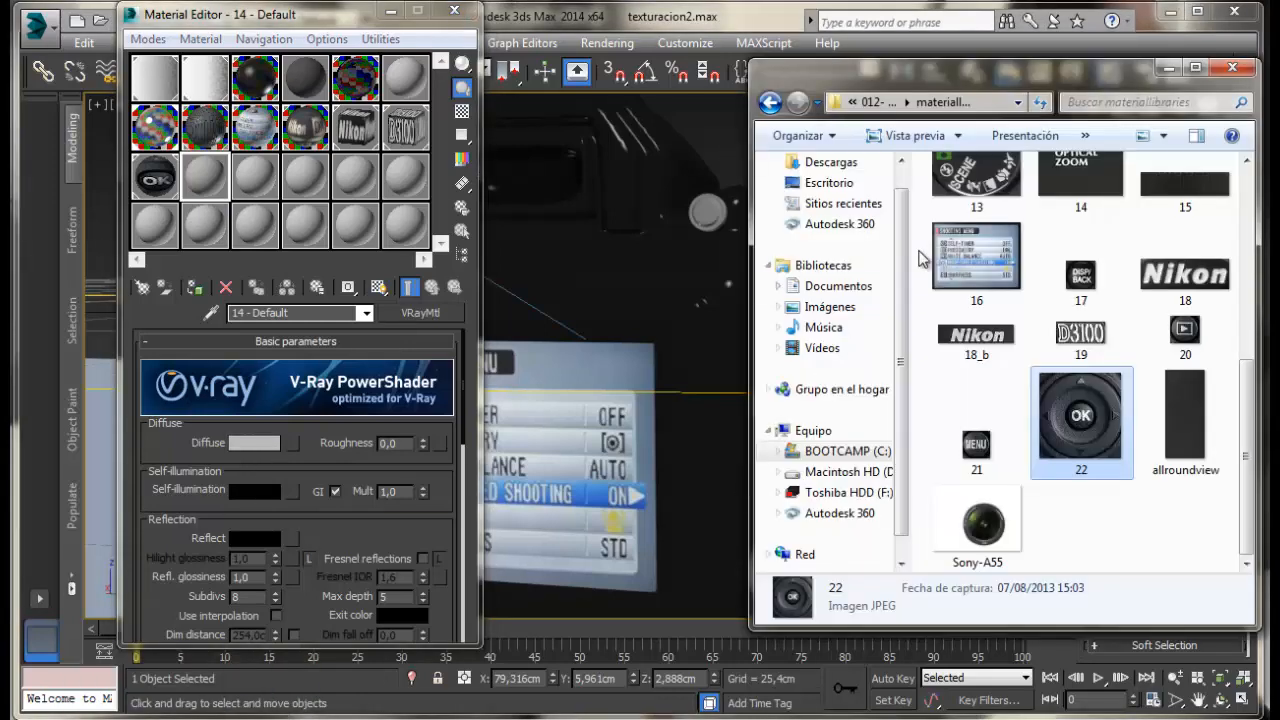
click(985, 445)
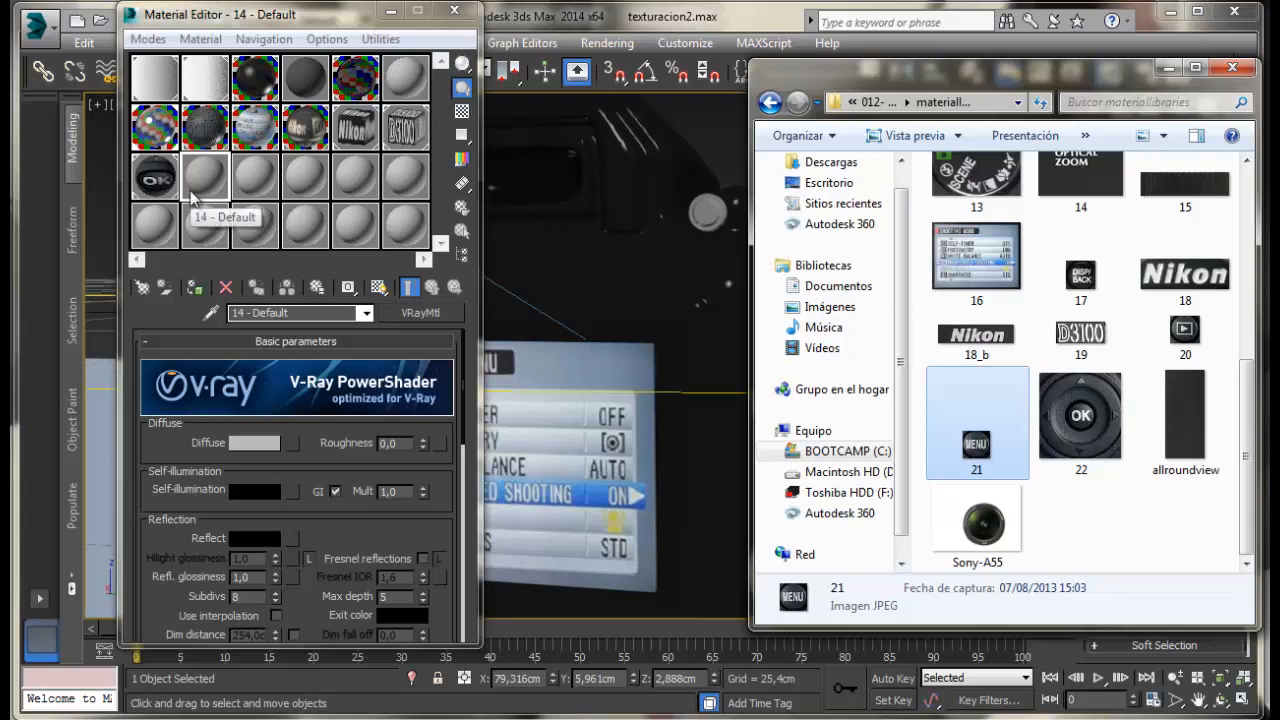
drag(985, 455, 291, 440)
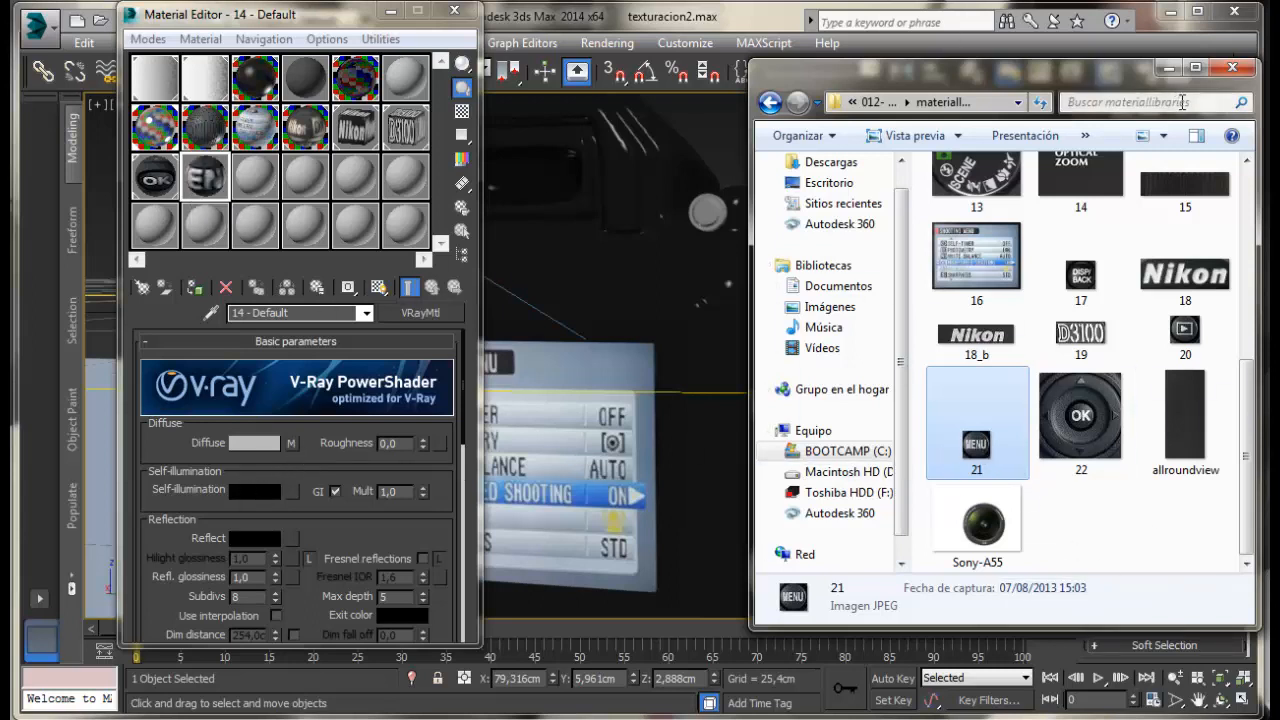
click(1166, 68)
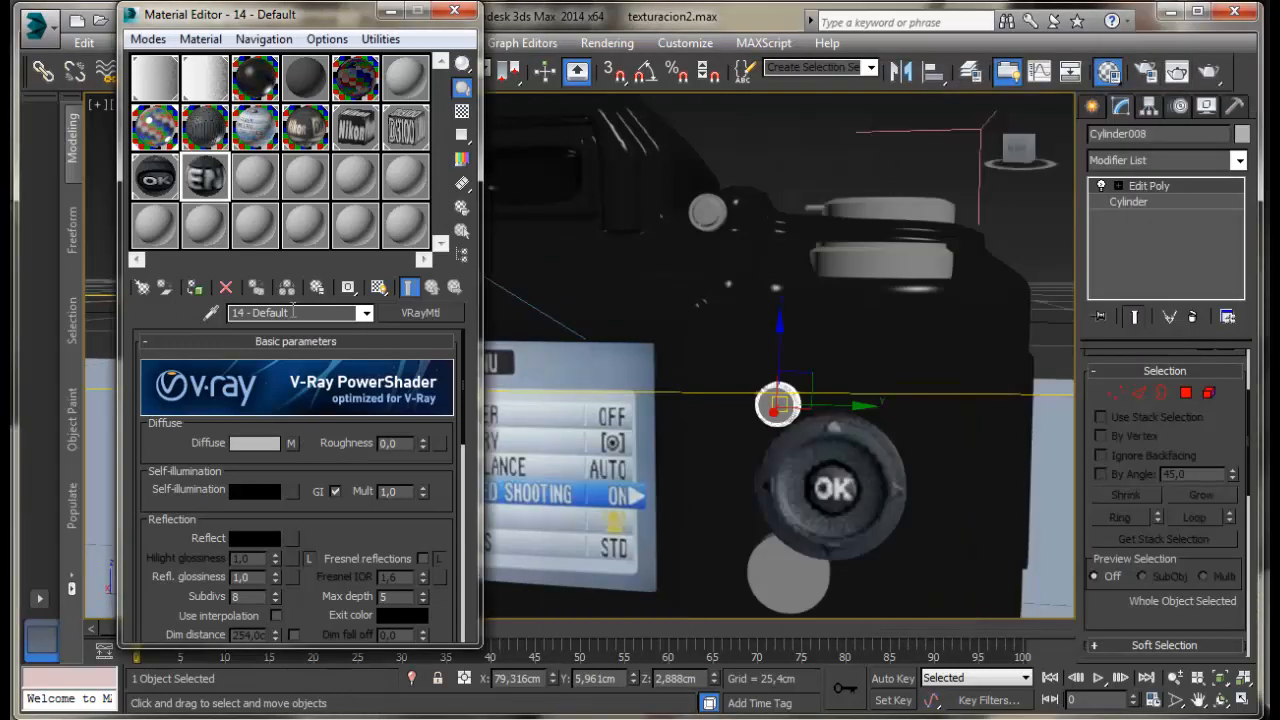
Assign material 14 - Default to the small round button above the dial and display its texture in the viewport.
click(194, 290)
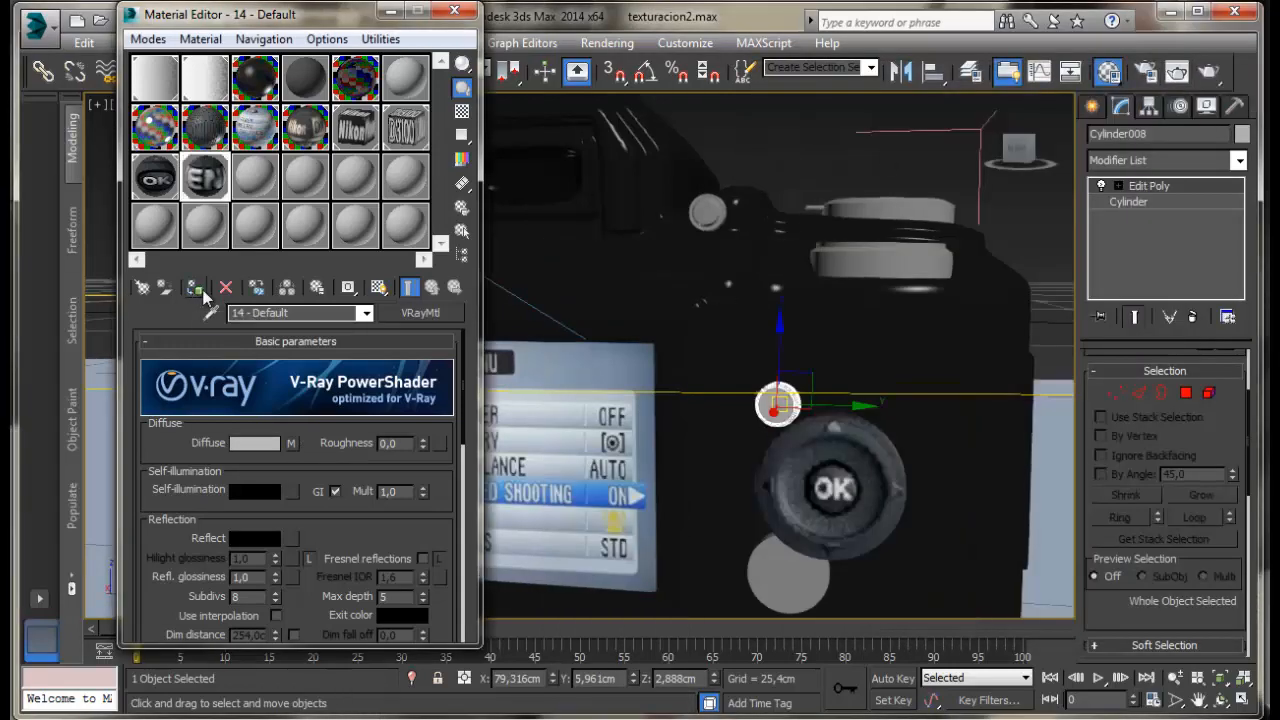
click(378, 288)
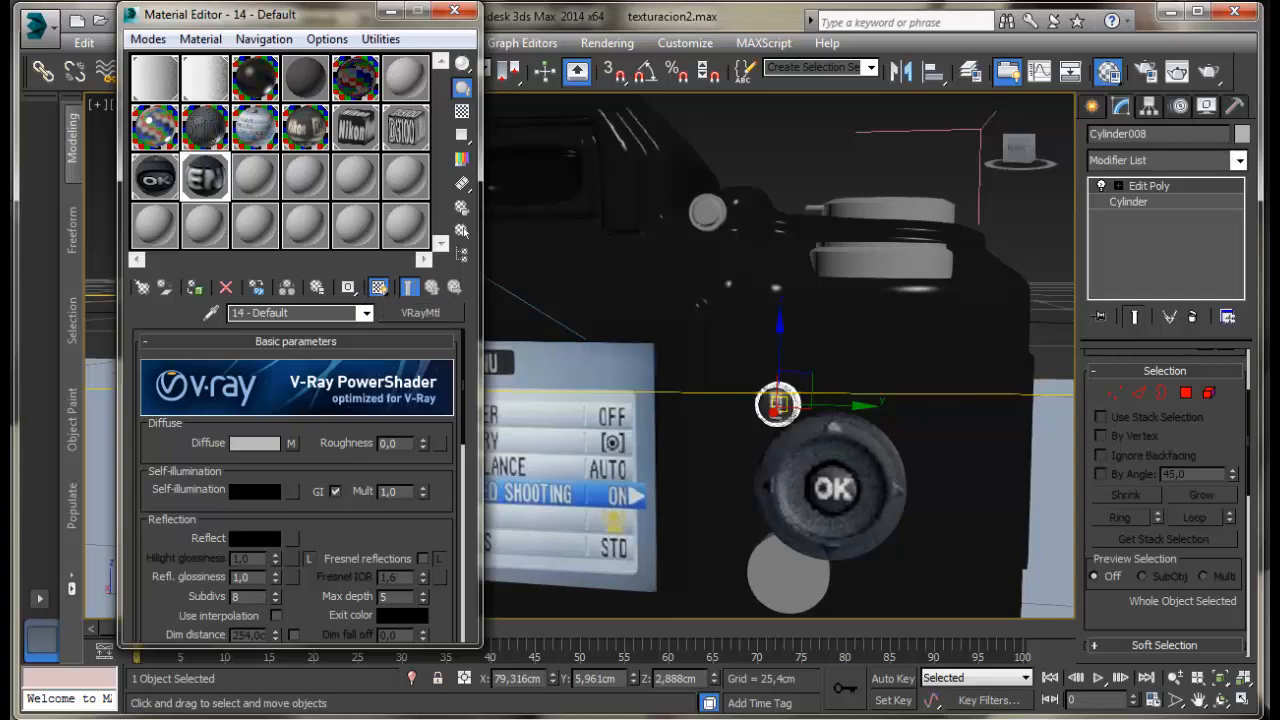
click(386, 12)
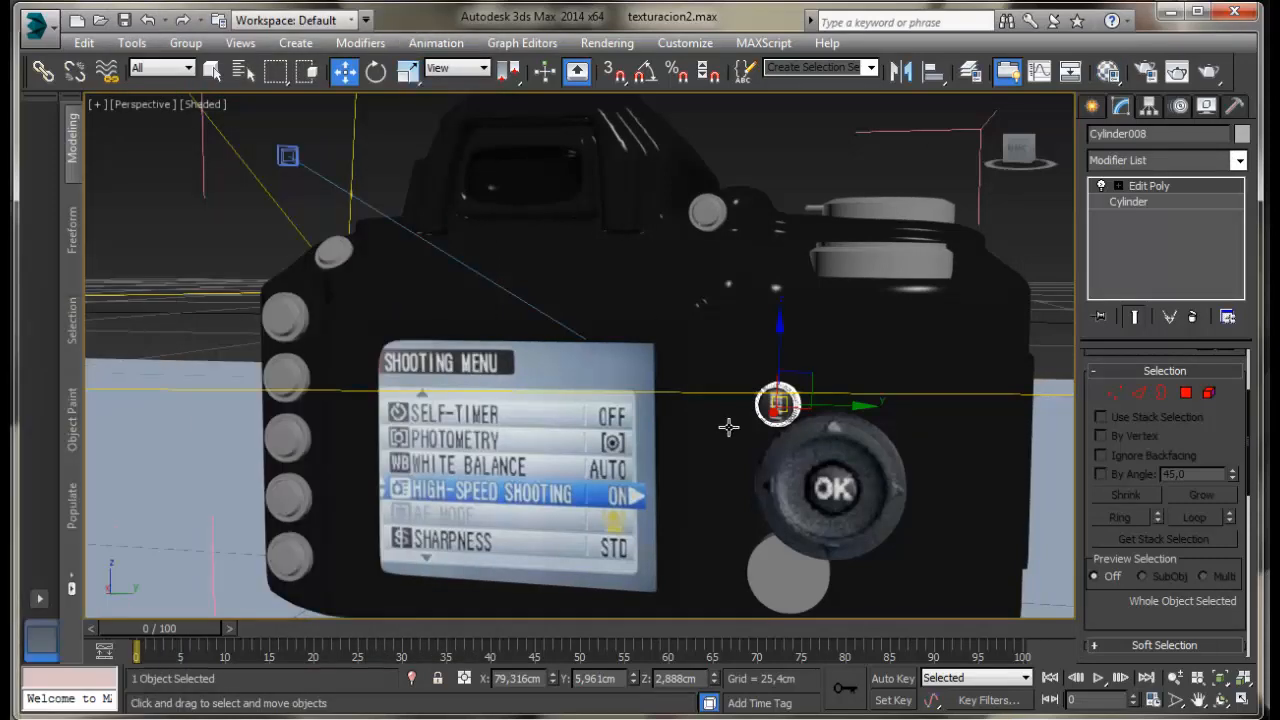
Add a UVW Map modifier with planar mapping to the small MENU button and deselect the button.
click(1239, 162)
scroll(1160, 420, down, 15)
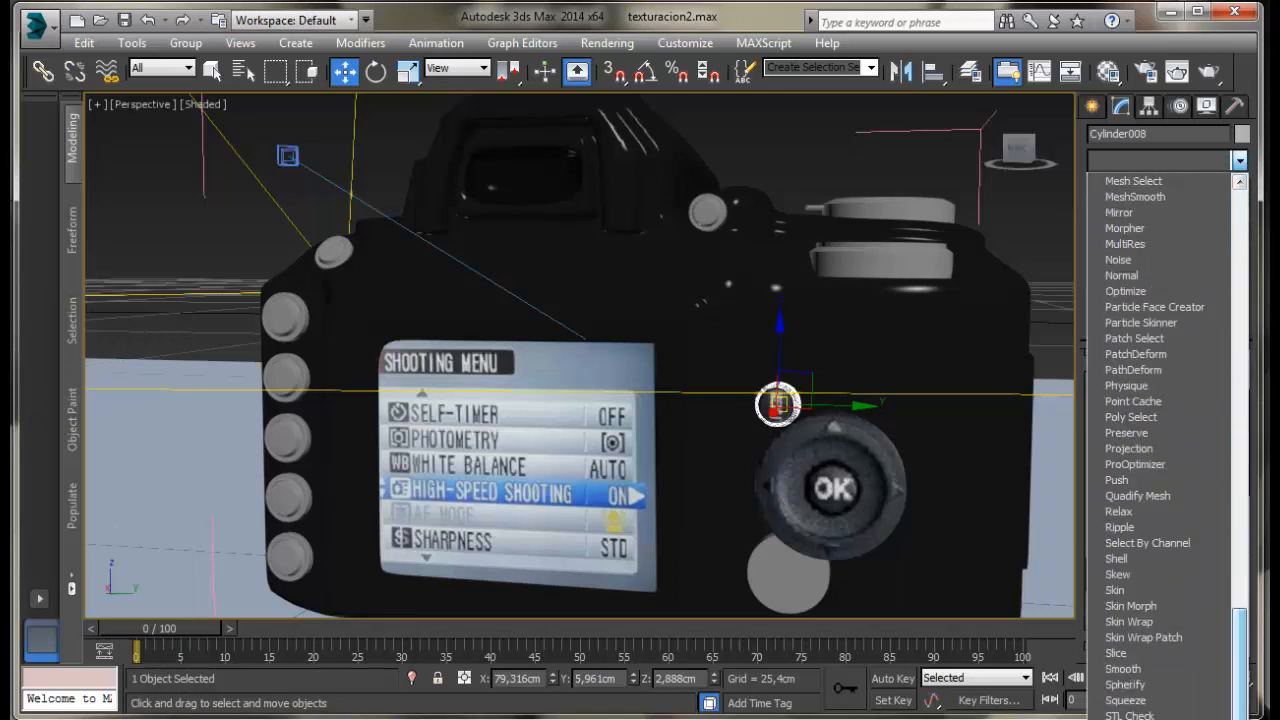
click(1128, 718)
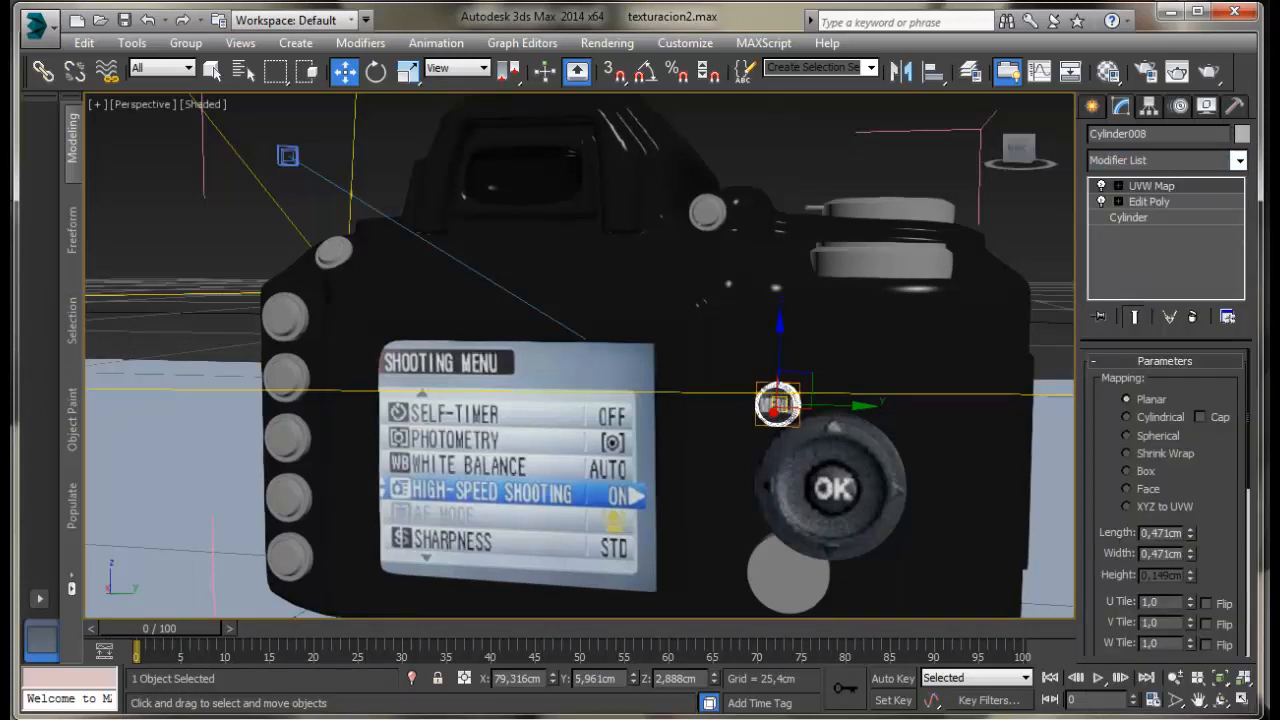
click(205, 192)
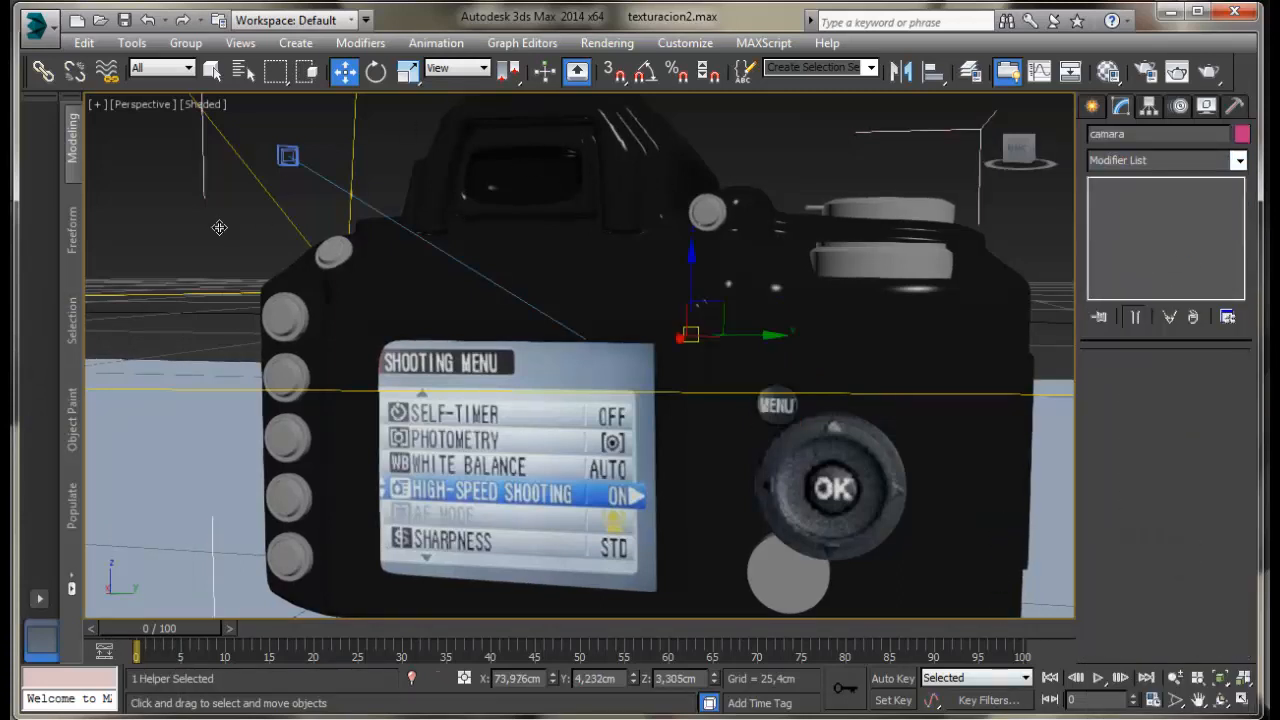
Select the untextured round button just below the control dial on the camera's back.
click(784, 607)
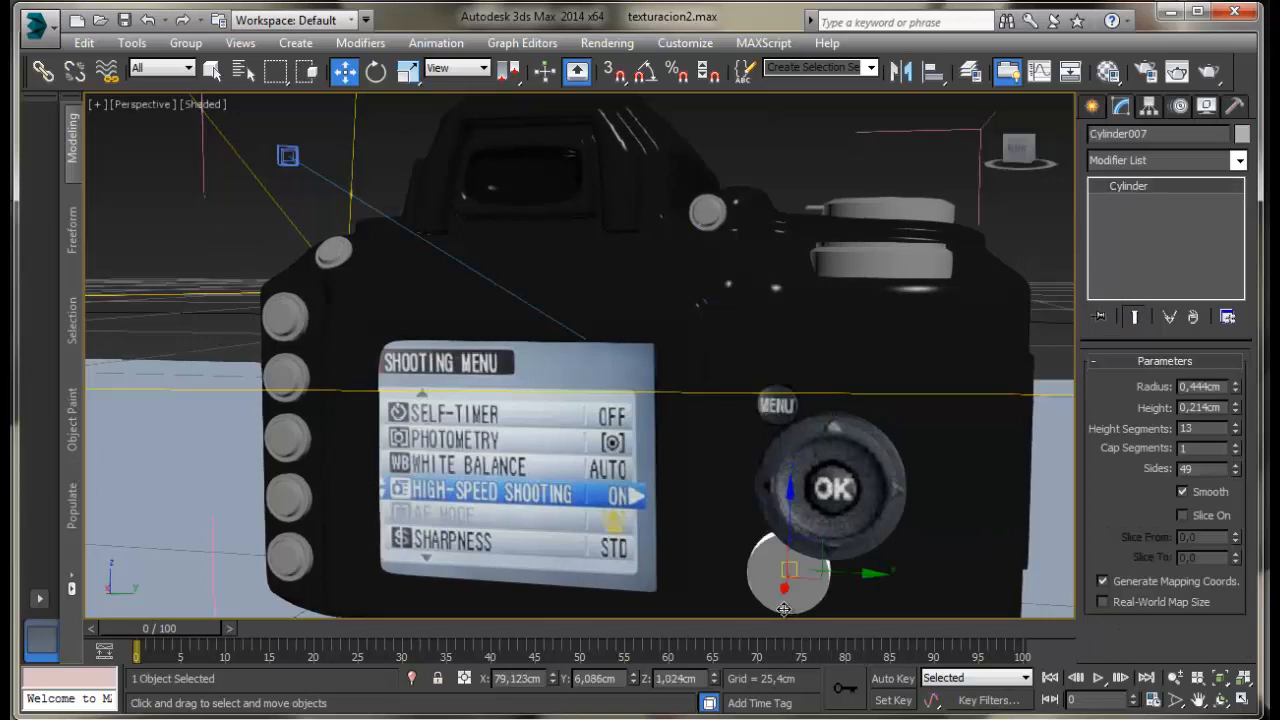